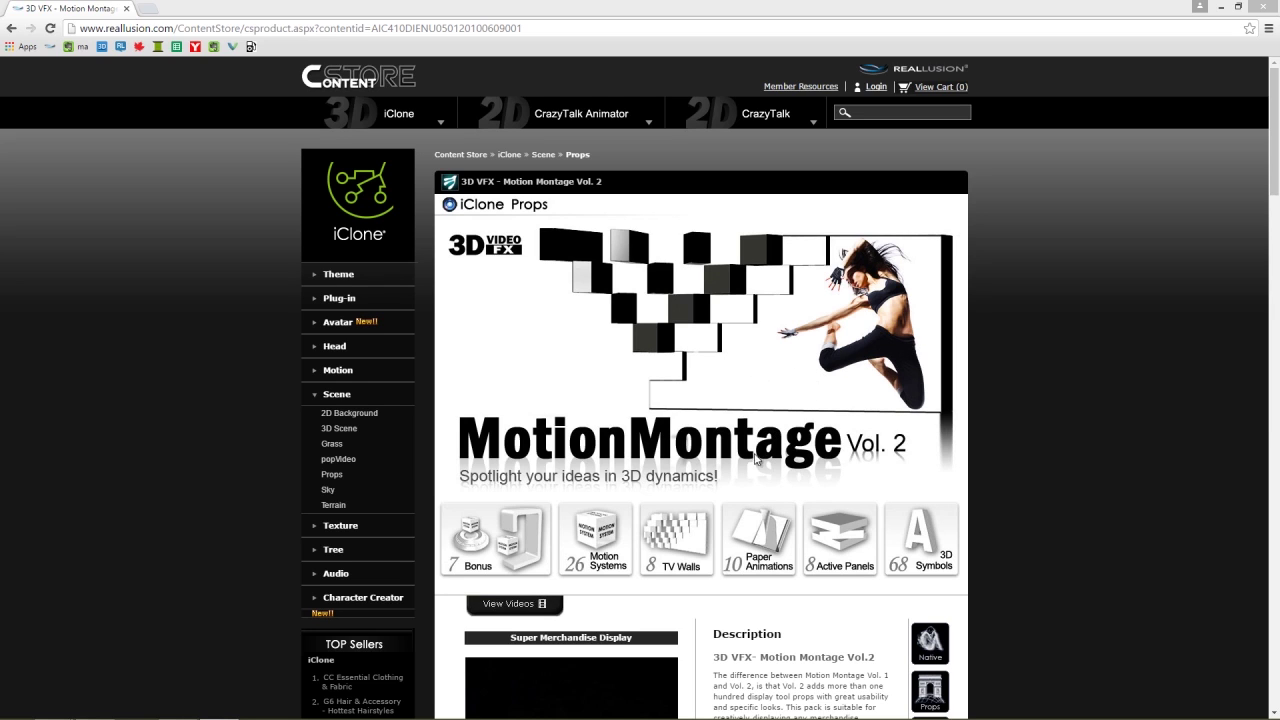
- Preview the Motion Montage Vol. 2 TV Walls: Collapsing, Falling and Flat, playing Animation-04 of TV Wall-Flat
{"action": "left_click", "coordinate": [697, 540]}
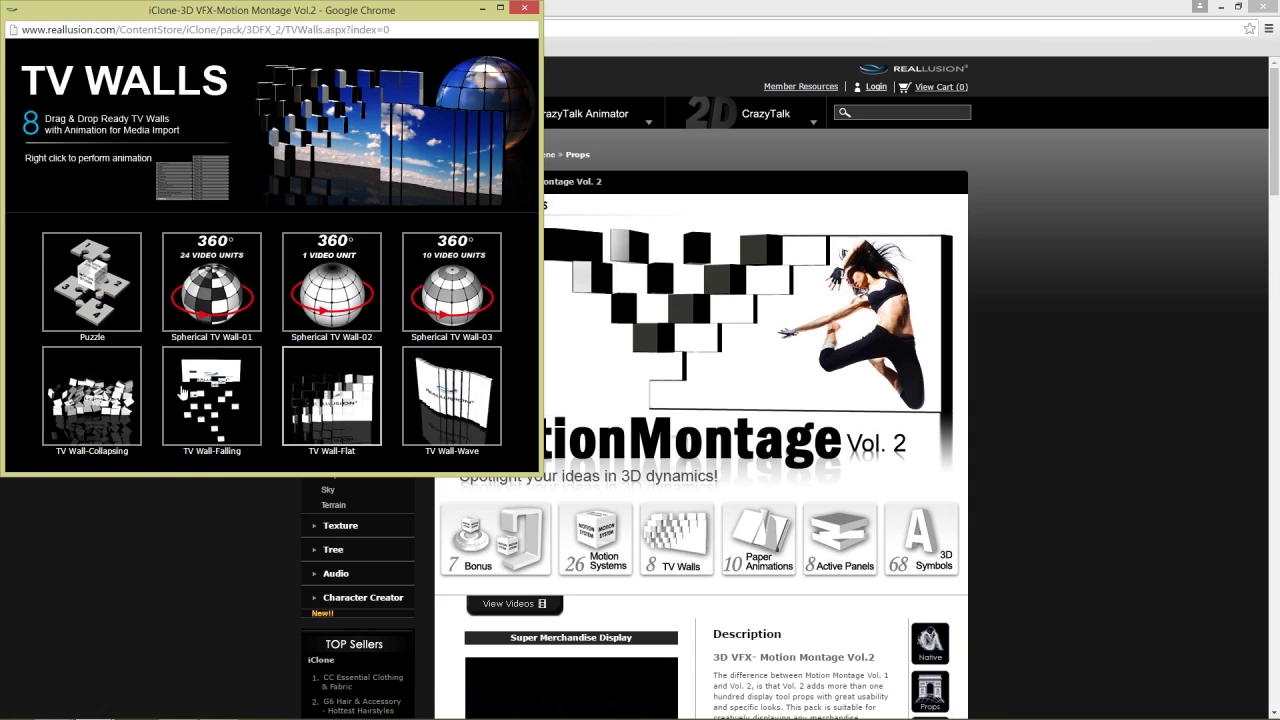
{"action": "left_click", "coordinate": [118, 395]}
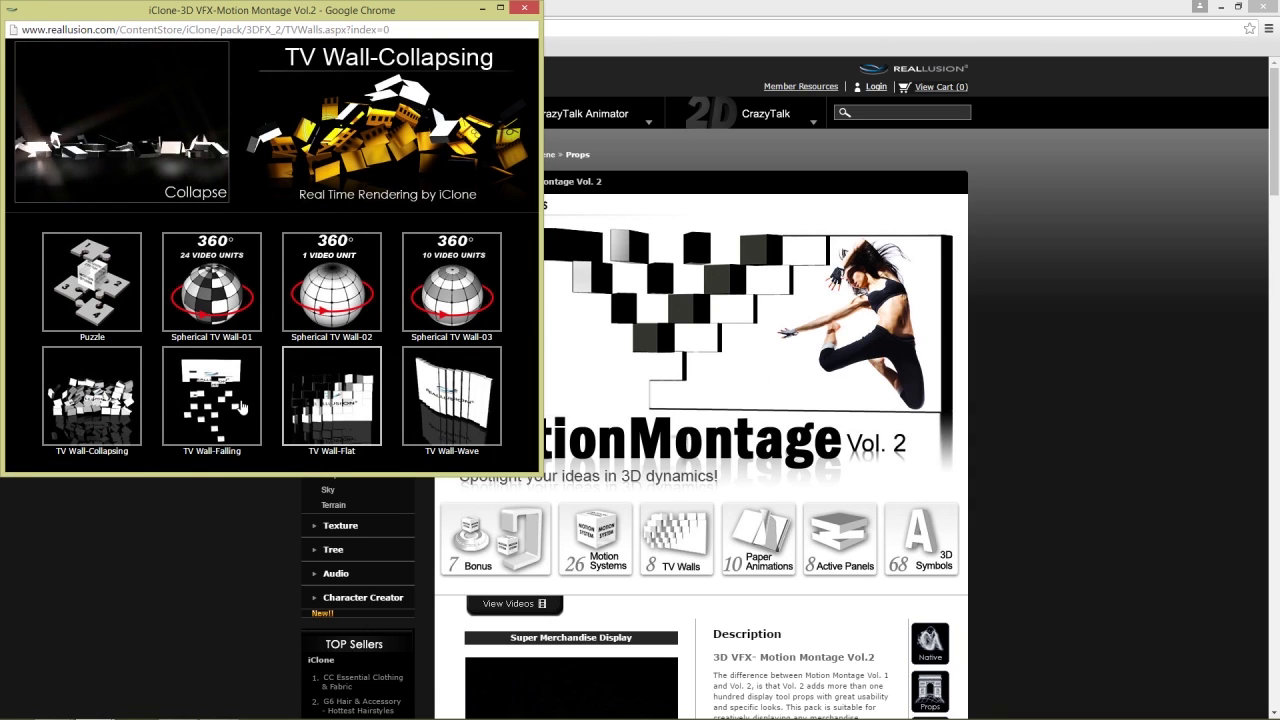
{"action": "left_click", "coordinate": [241, 406]}
{"action": "left_click", "coordinate": [333, 397]}
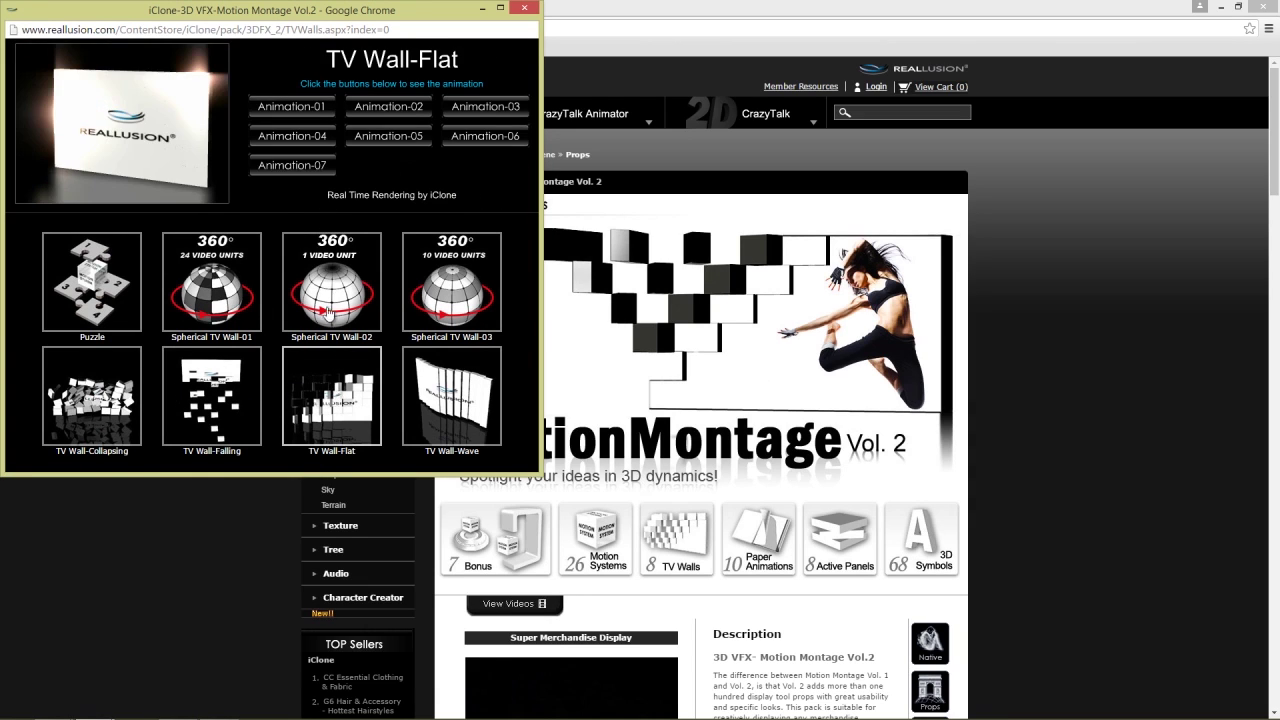
{"action": "left_click", "coordinate": [305, 136]}
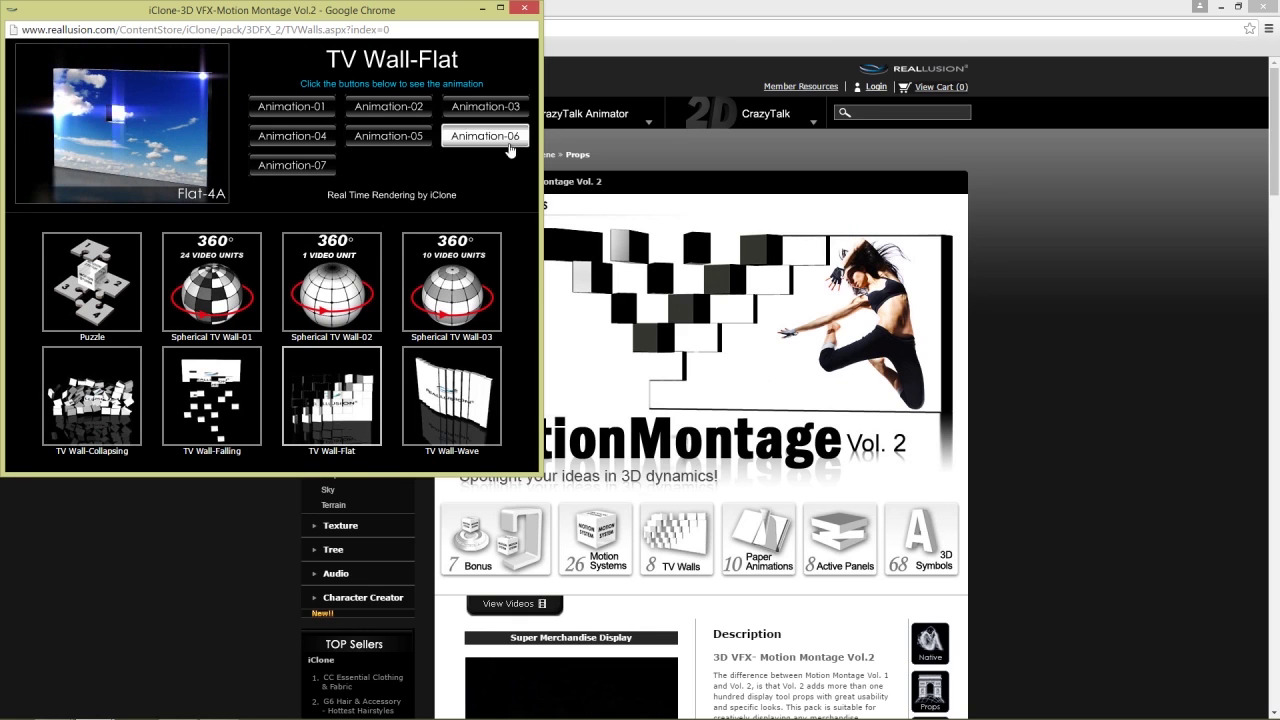
- Preview the Paper Animations, playing Book03's hard and soft page flips and the Envelope, and close the preview window
{"action": "left_click", "coordinate": [759, 538]}
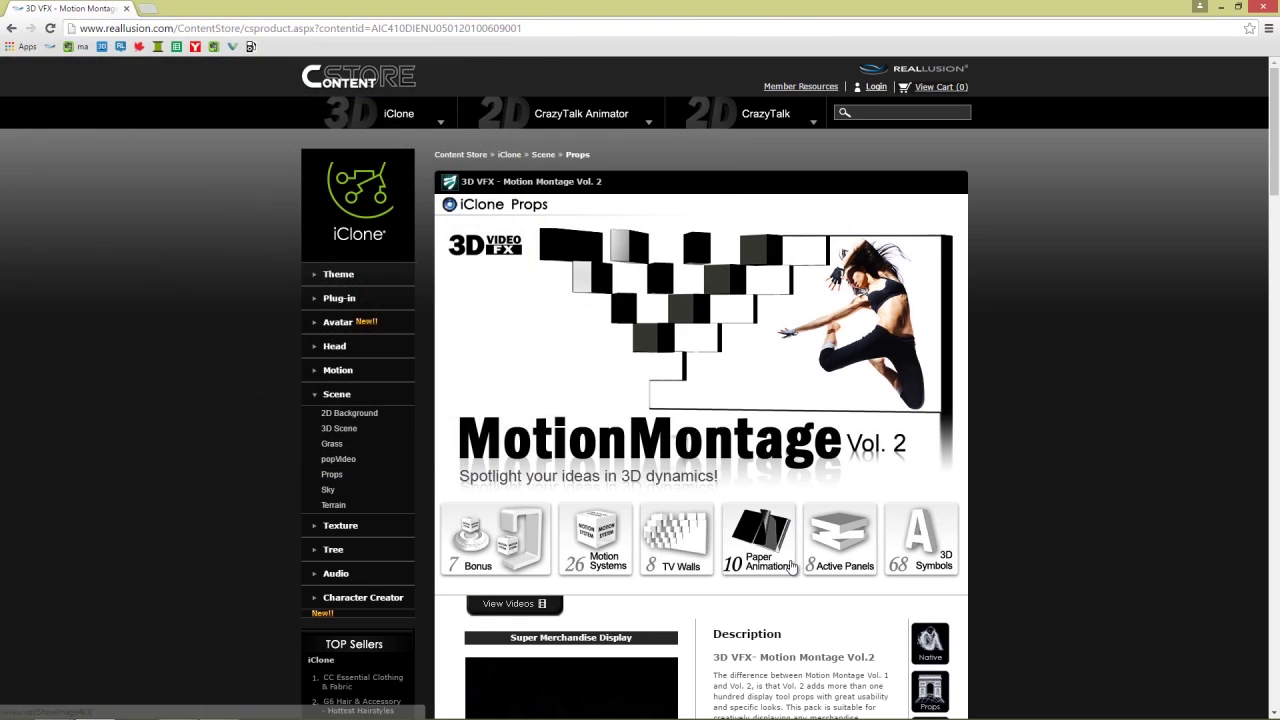
{"action": "left_click", "coordinate": [340, 288]}
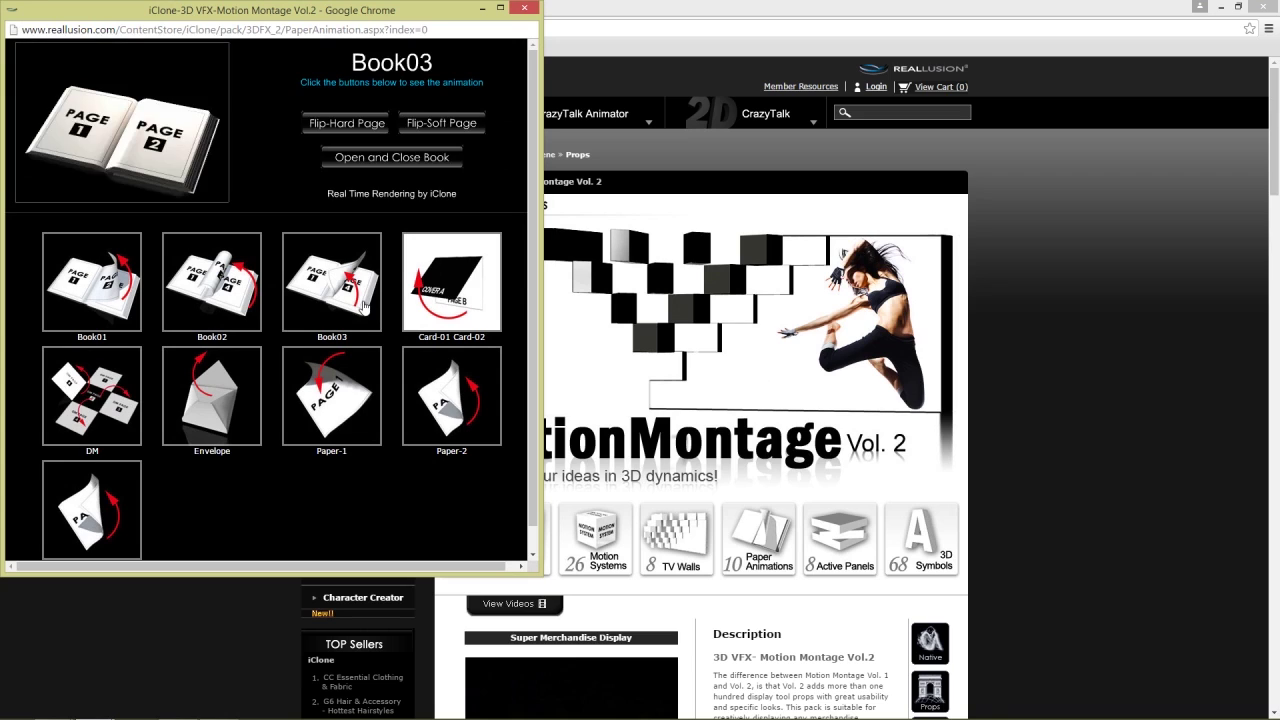
{"action": "left_click", "coordinate": [346, 122]}
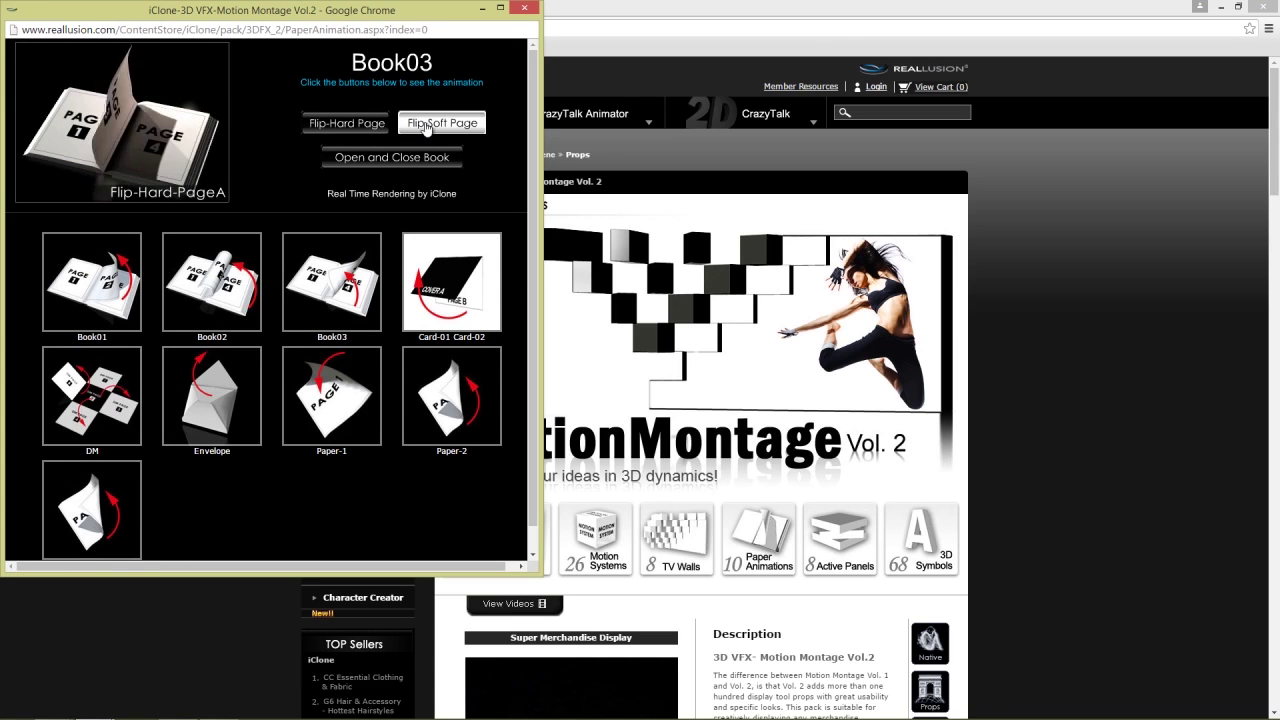
{"action": "left_click", "coordinate": [426, 124]}
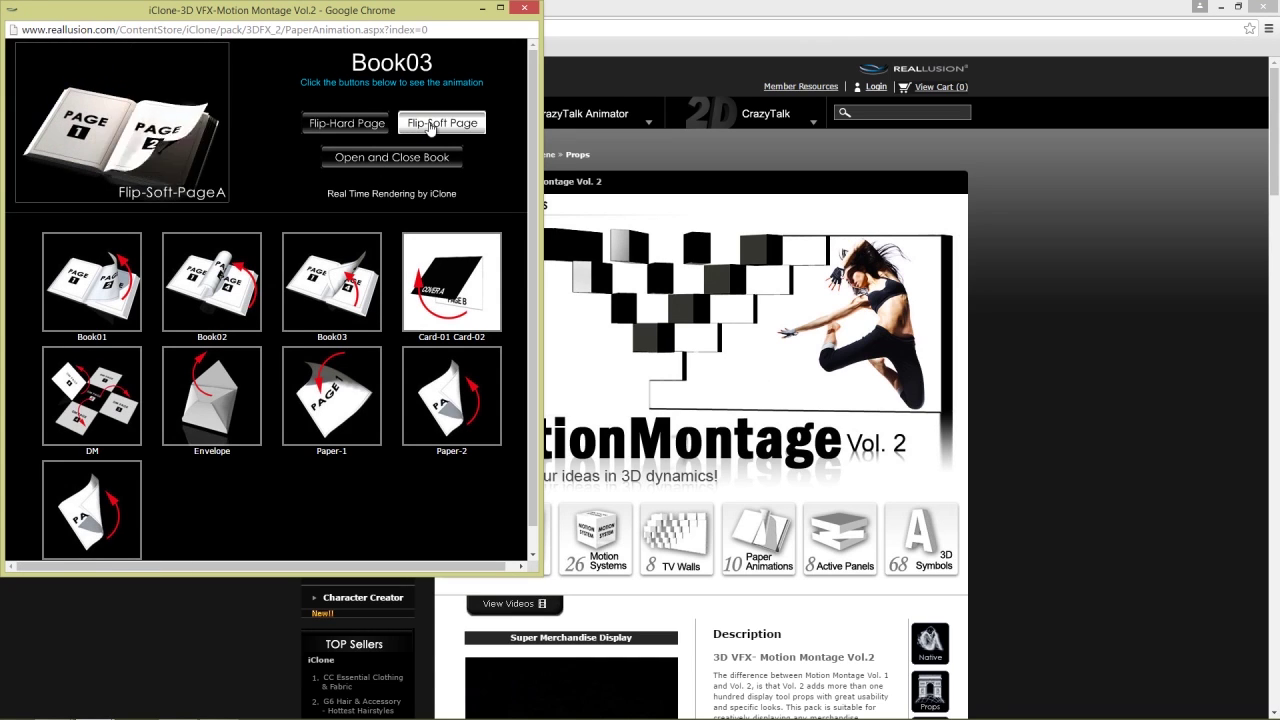
{"action": "left_click", "coordinate": [185, 420]}
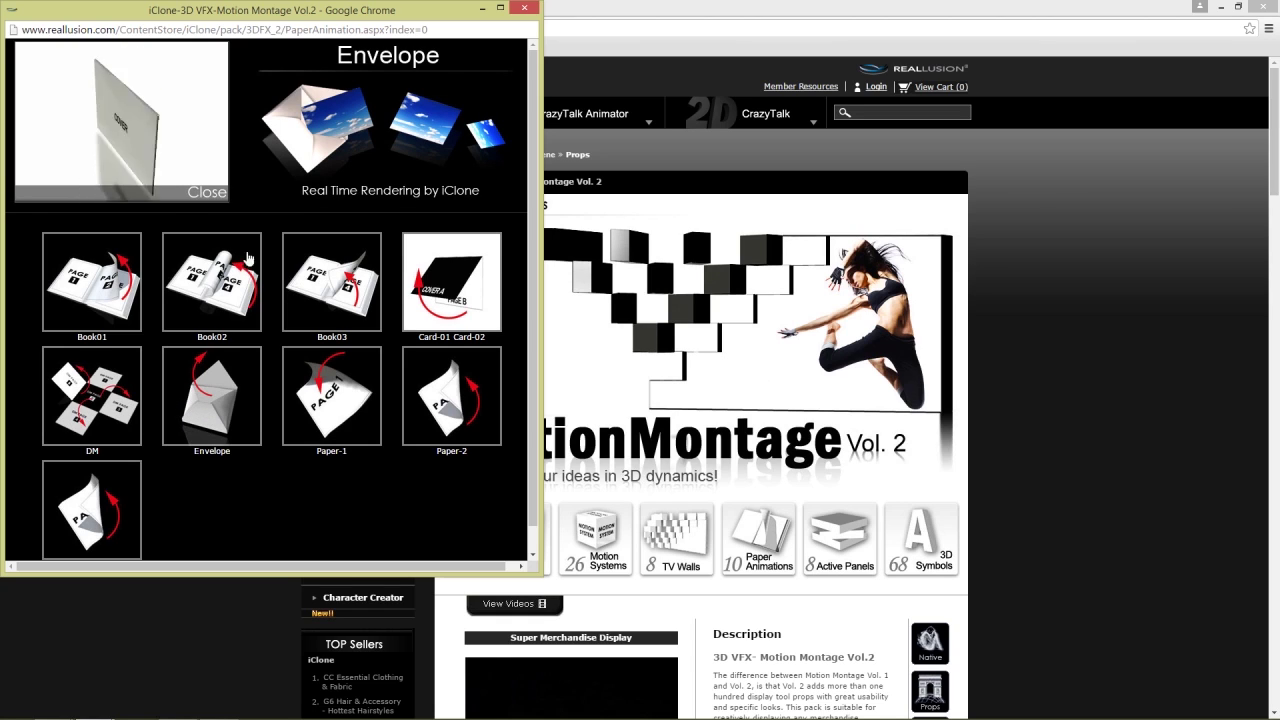
{"action": "left_click", "coordinate": [525, 9]}
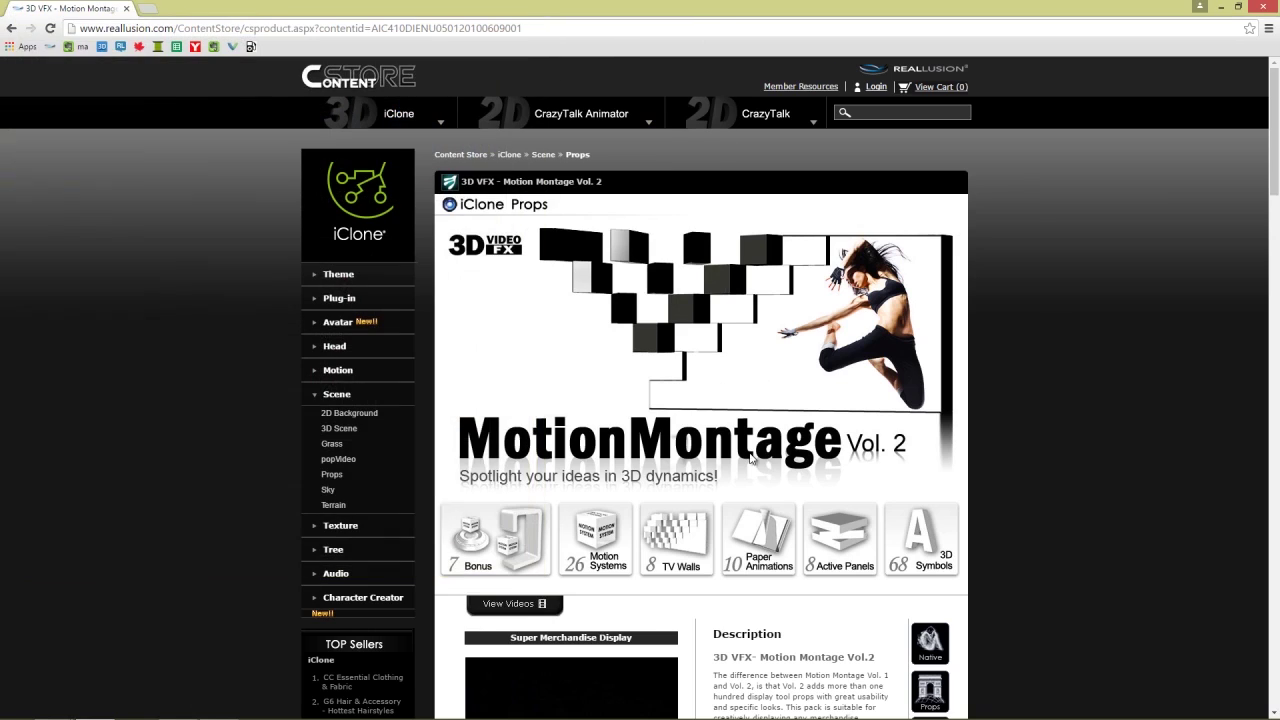
- Preview the clockwise rotation of Flat-Prism-Separated in the Active Panels set and close the preview window
{"action": "left_click", "coordinate": [846, 556]}
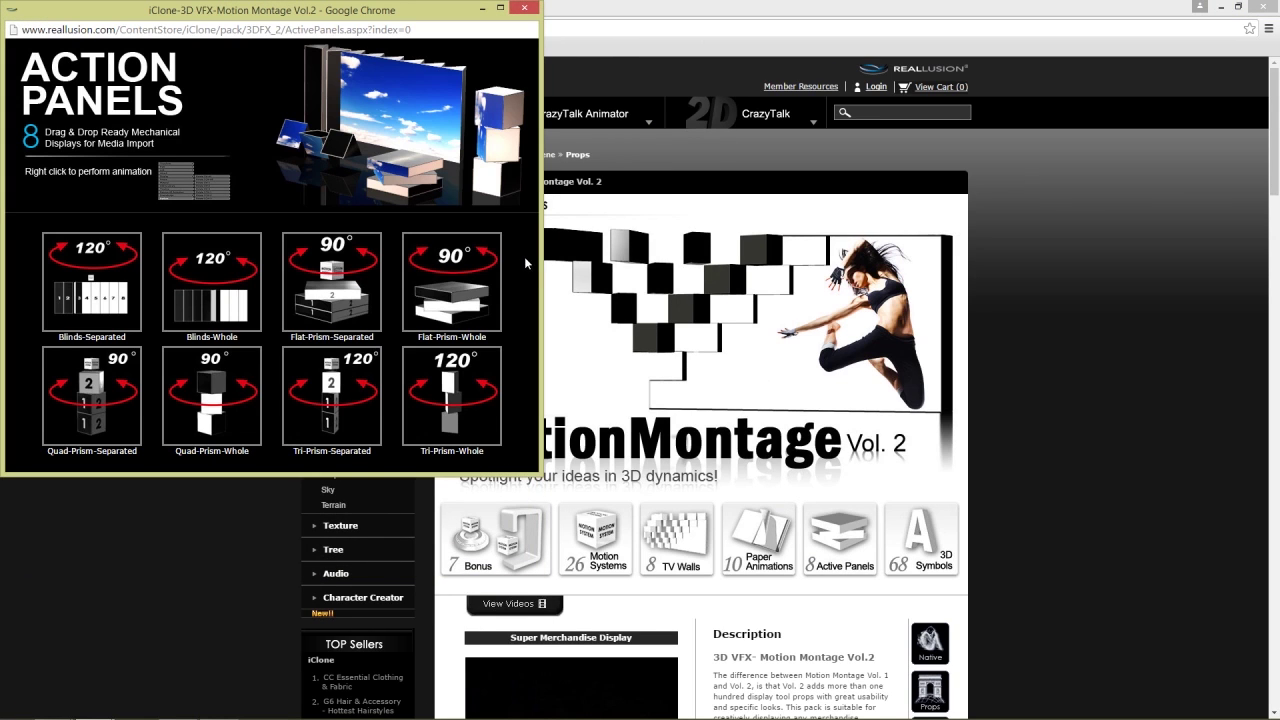
{"action": "left_click", "coordinate": [342, 298]}
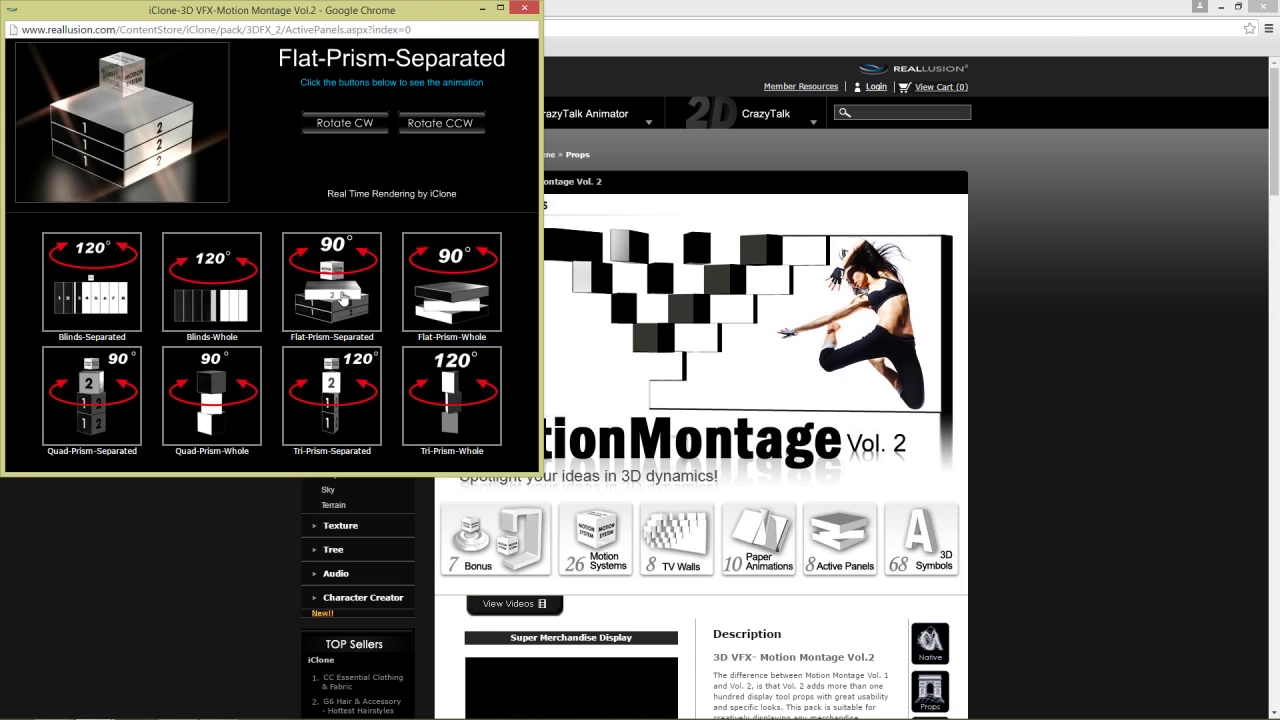
{"action": "left_click", "coordinate": [343, 124]}
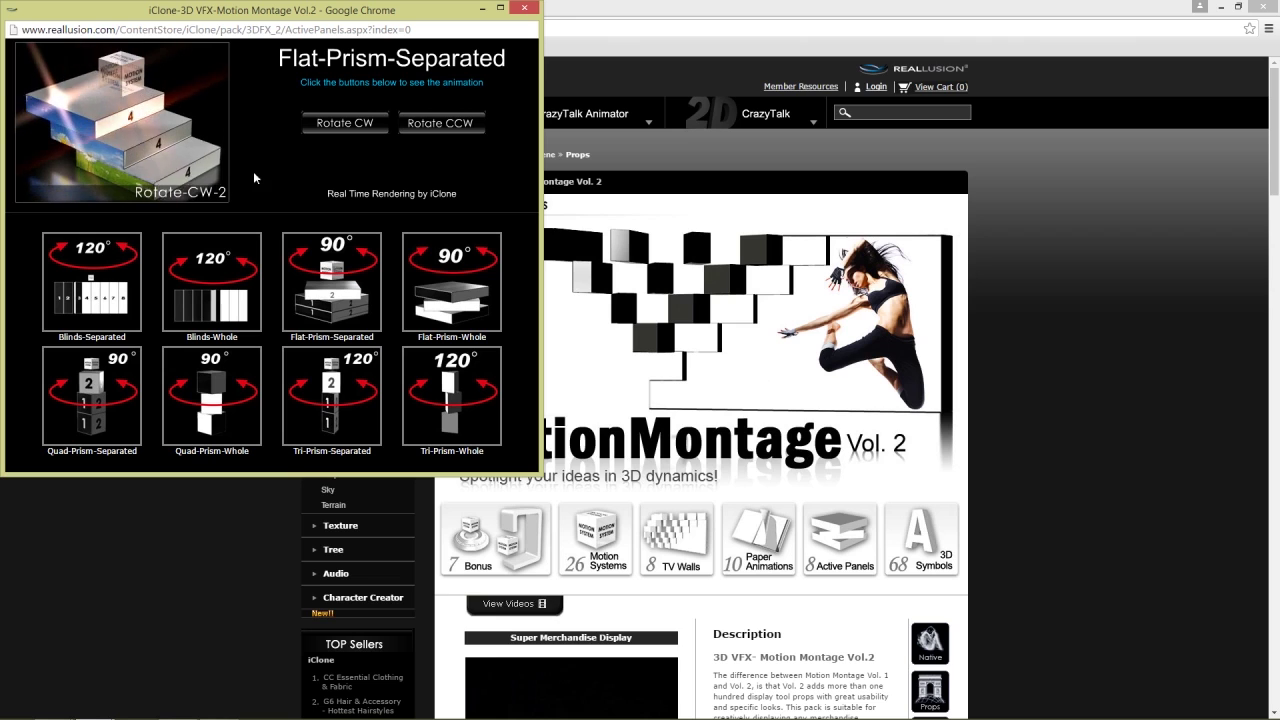
{"action": "left_click", "coordinate": [522, 9]}
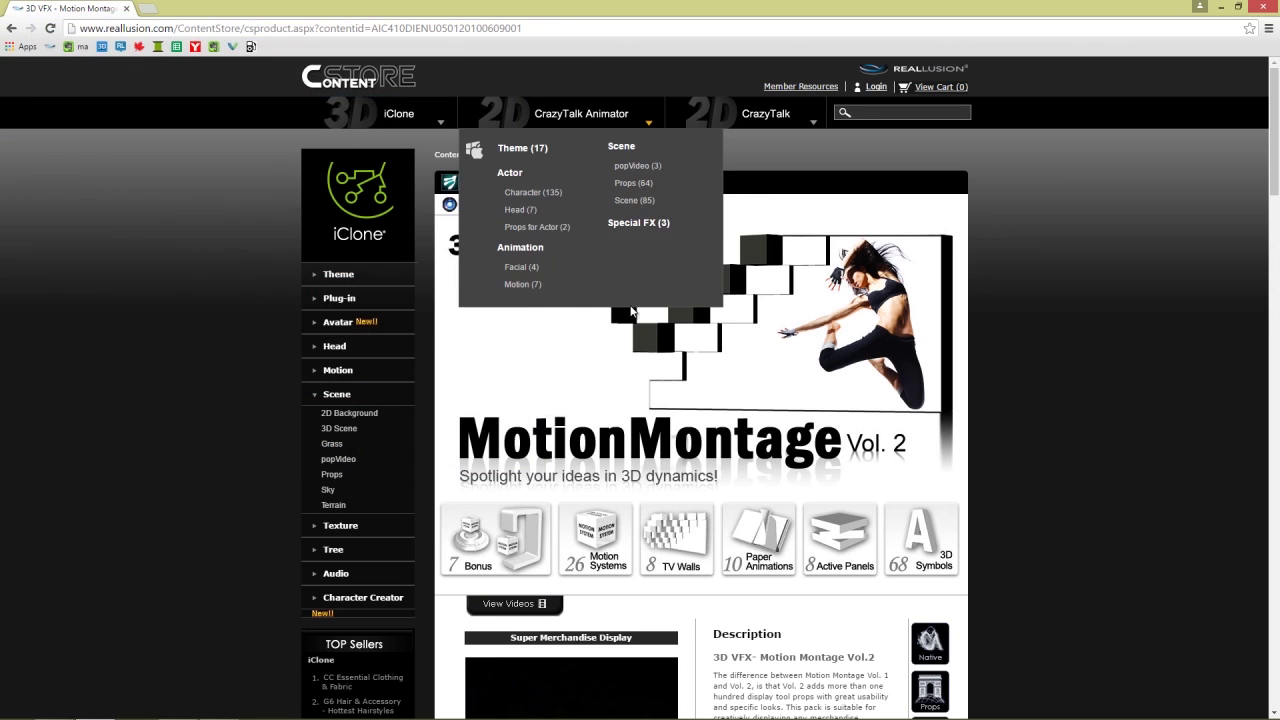
- Leave the browser for iClone, play the Cube05 sample project through and stop it back at the first frame
{"action": "left_click", "coordinate": [1260, 8]}
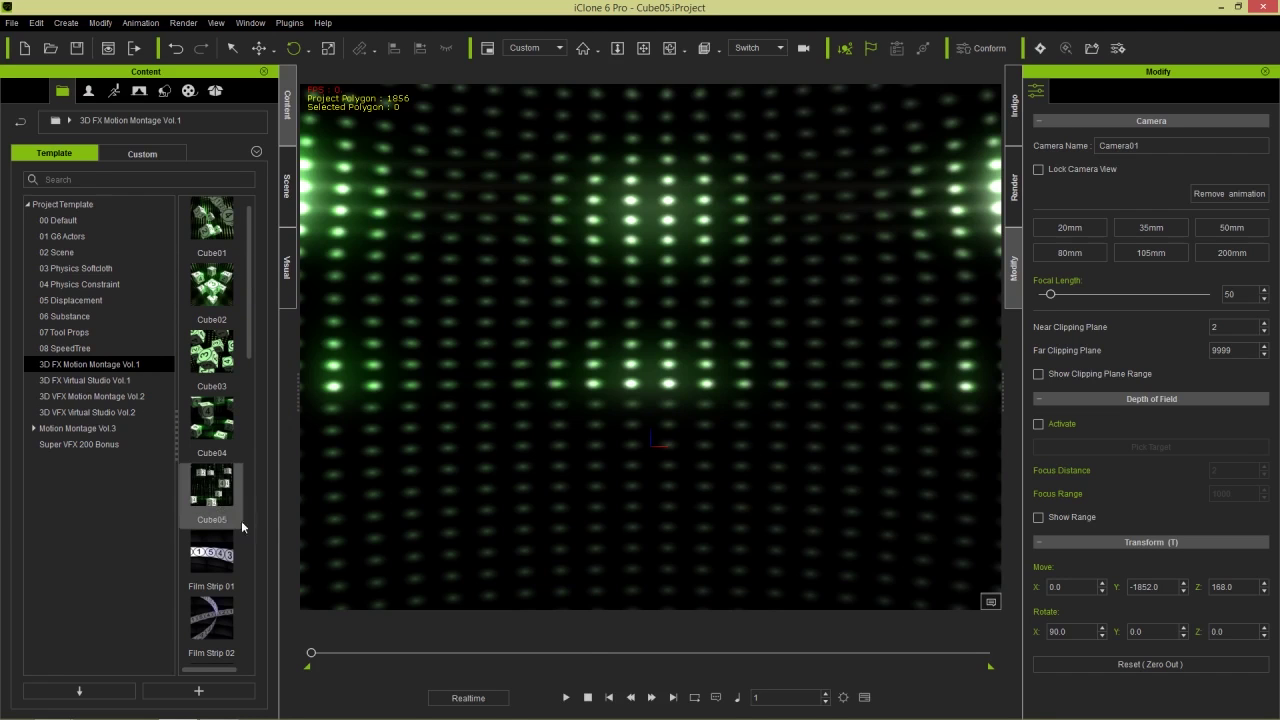
{"action": "left_click", "coordinate": [565, 697]}
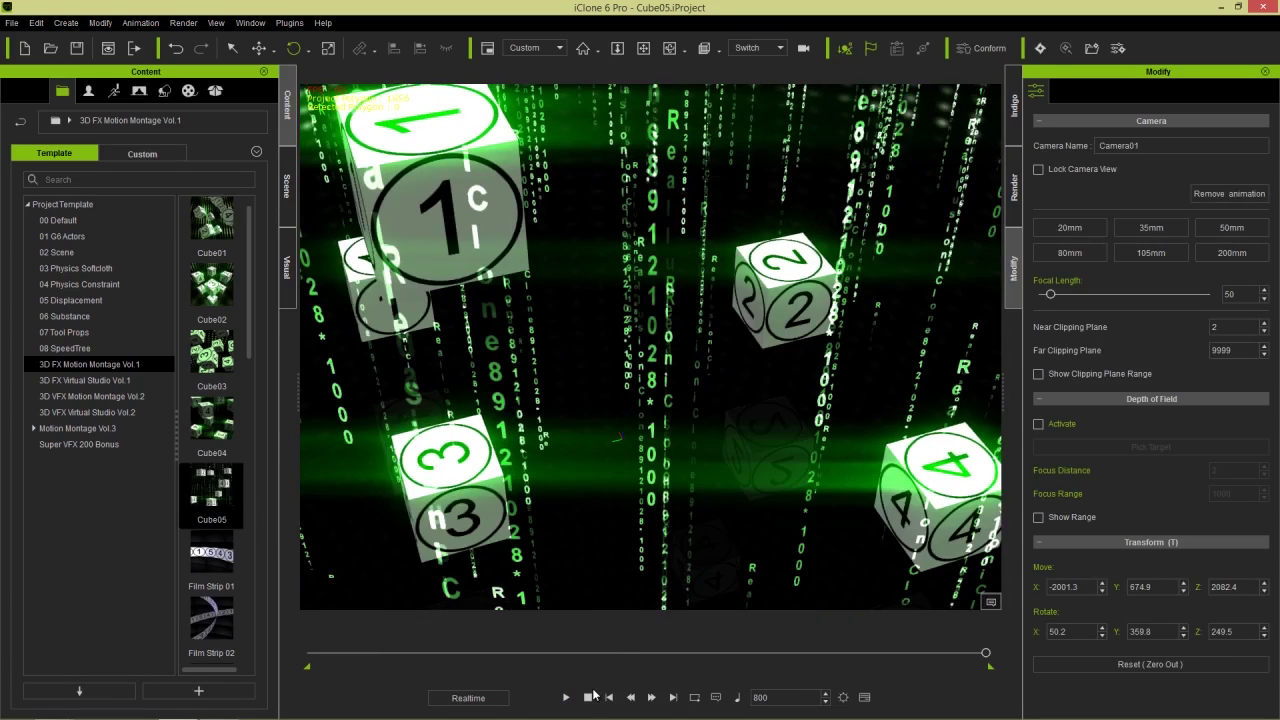
{"action": "left_click", "coordinate": [589, 697]}
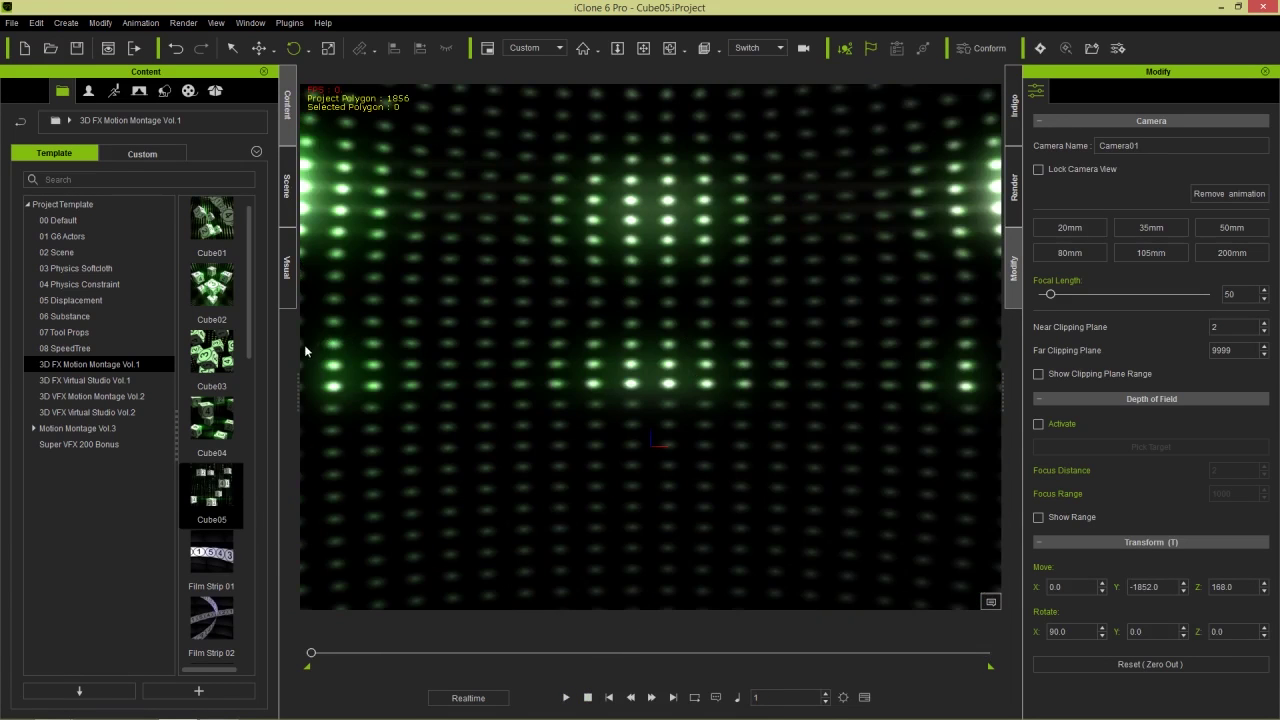
- Load the Film Strip 04 sample project without saving the current one and play its animation
{"action": "left_click_drag", "start_coordinate": [248, 301], "coordinate": [262, 432]}
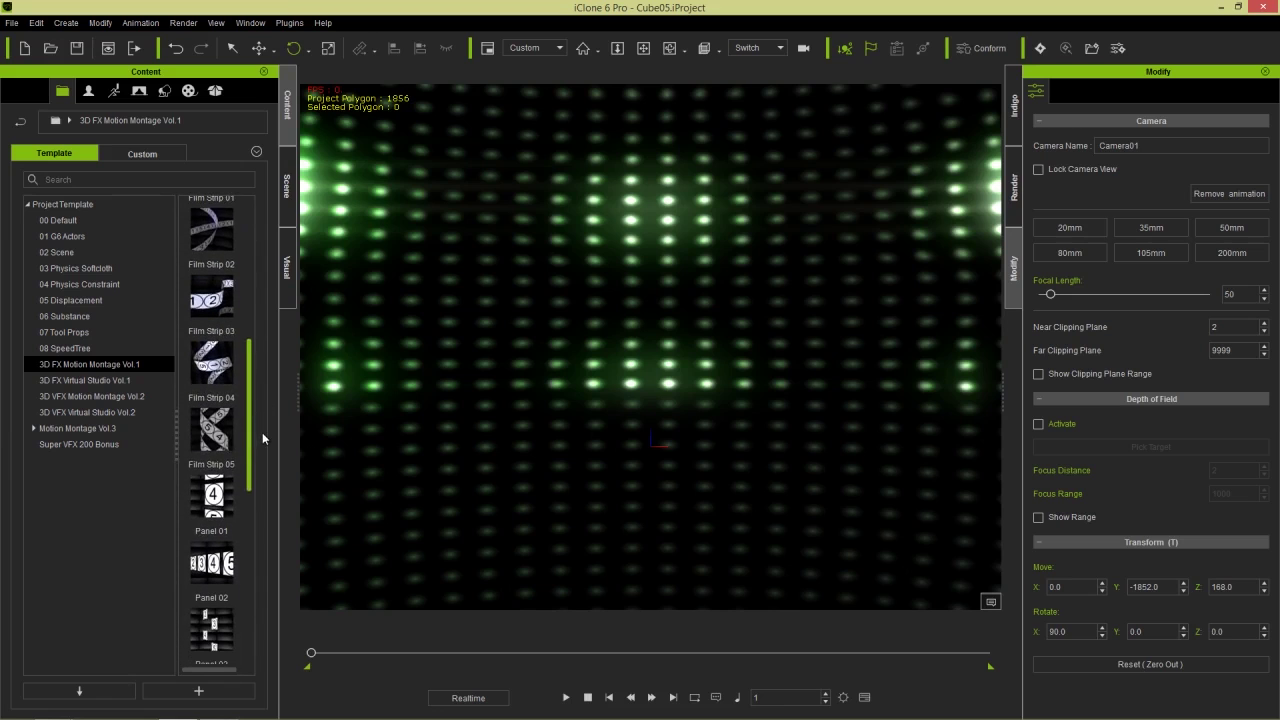
{"action": "double_click", "coordinate": [226, 362]}
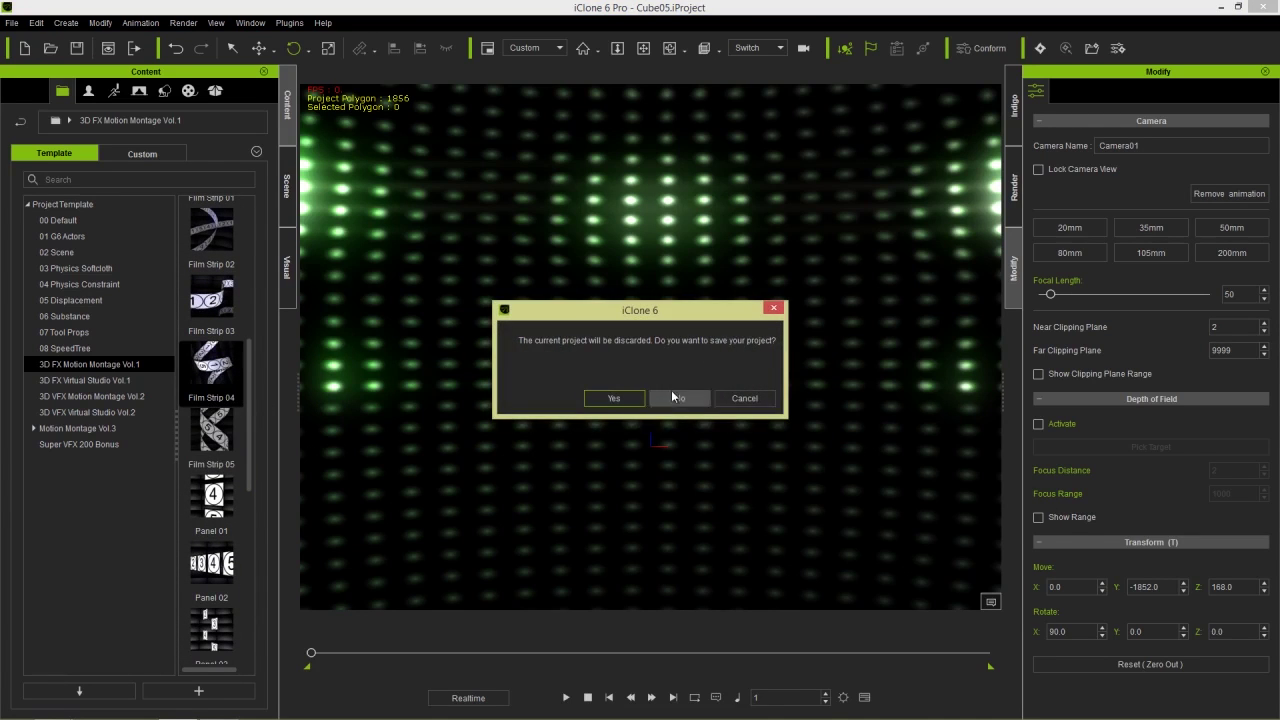
{"action": "left_click", "coordinate": [673, 396]}
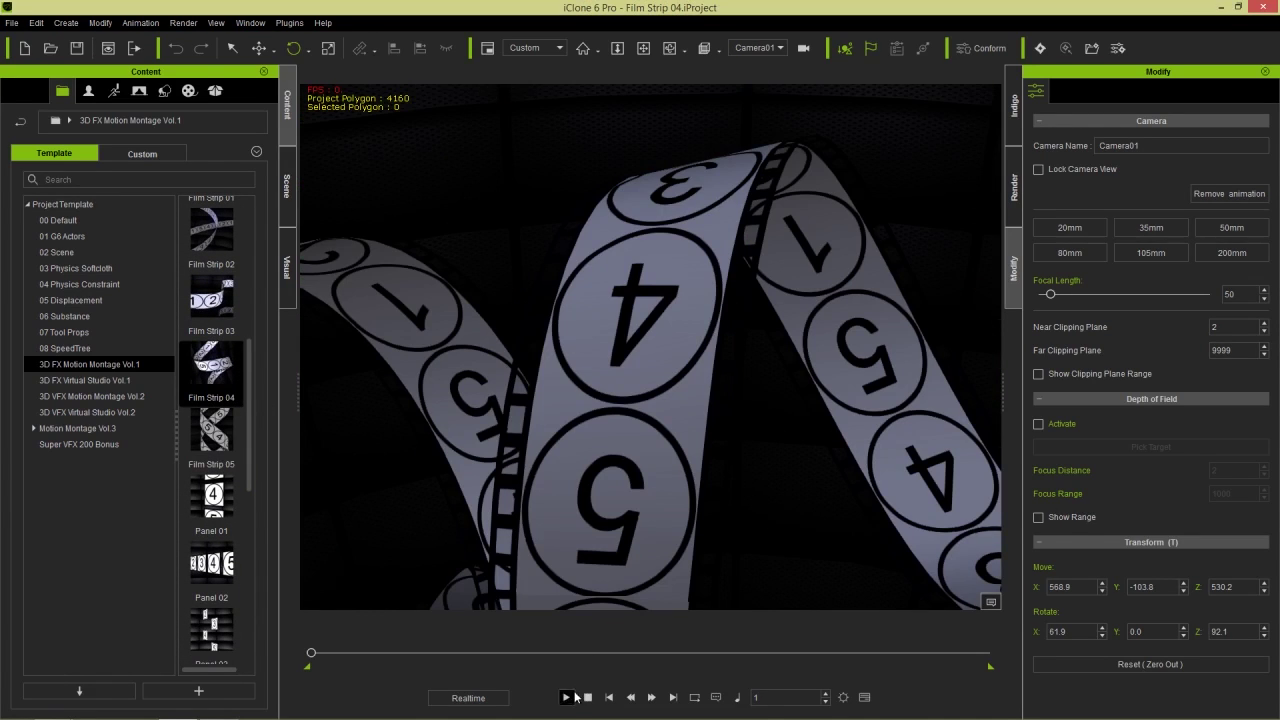
{"action": "left_click", "coordinate": [569, 698]}
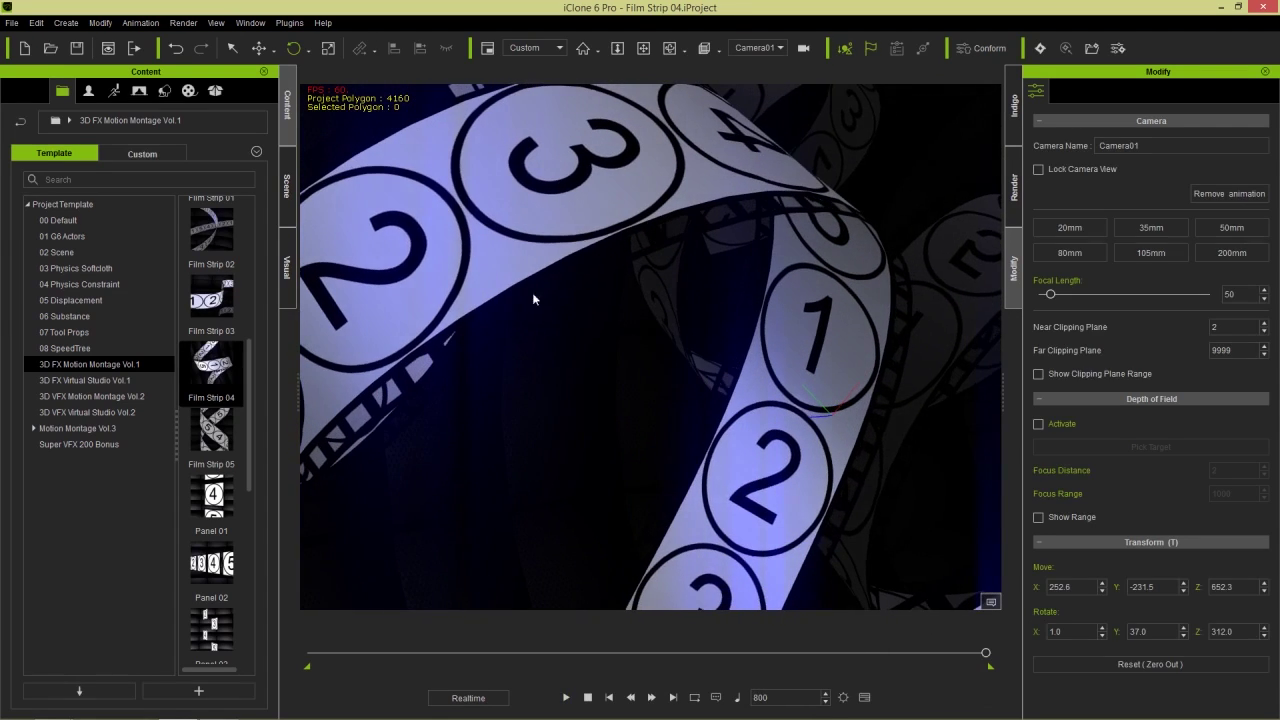
- Load the Panel 05 sample project without saving the current one, play its animation and stop it
{"action": "left_click_drag", "start_coordinate": [251, 392], "coordinate": [252, 512]}
{"action": "left_click_drag", "start_coordinate": [228, 410], "coordinate": [378, 415]}
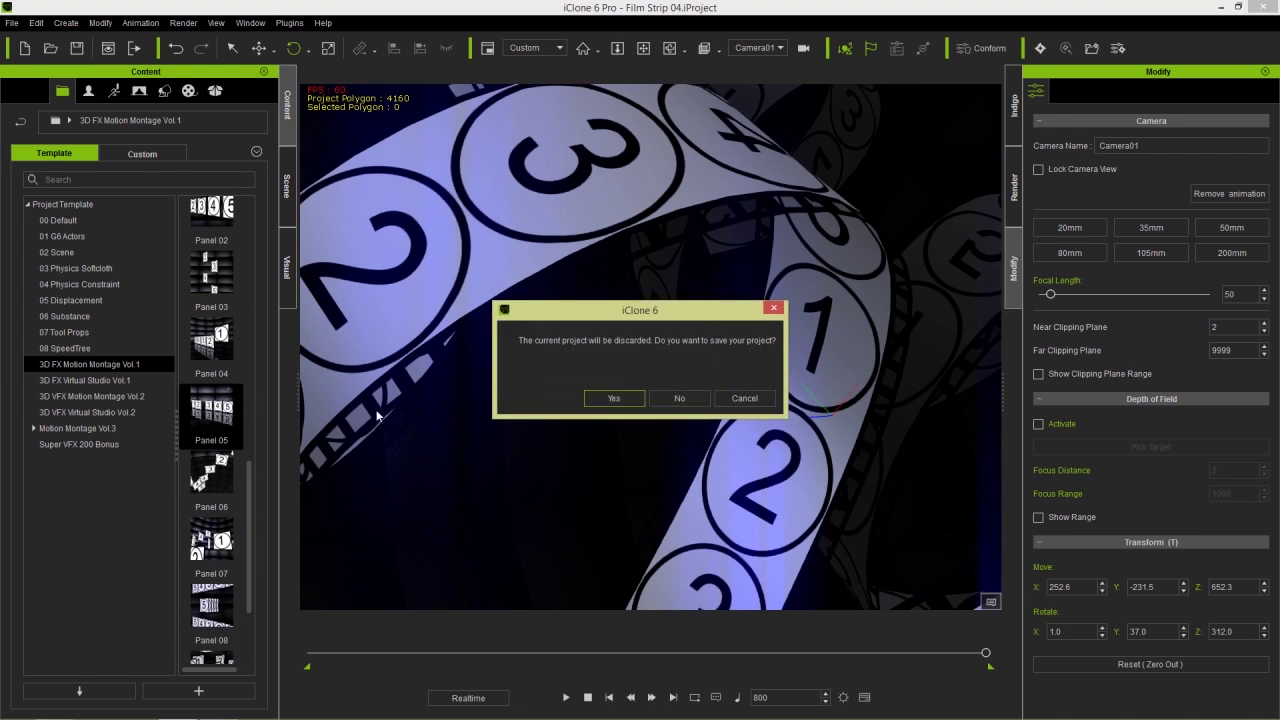
{"action": "left_click", "coordinate": [655, 401]}
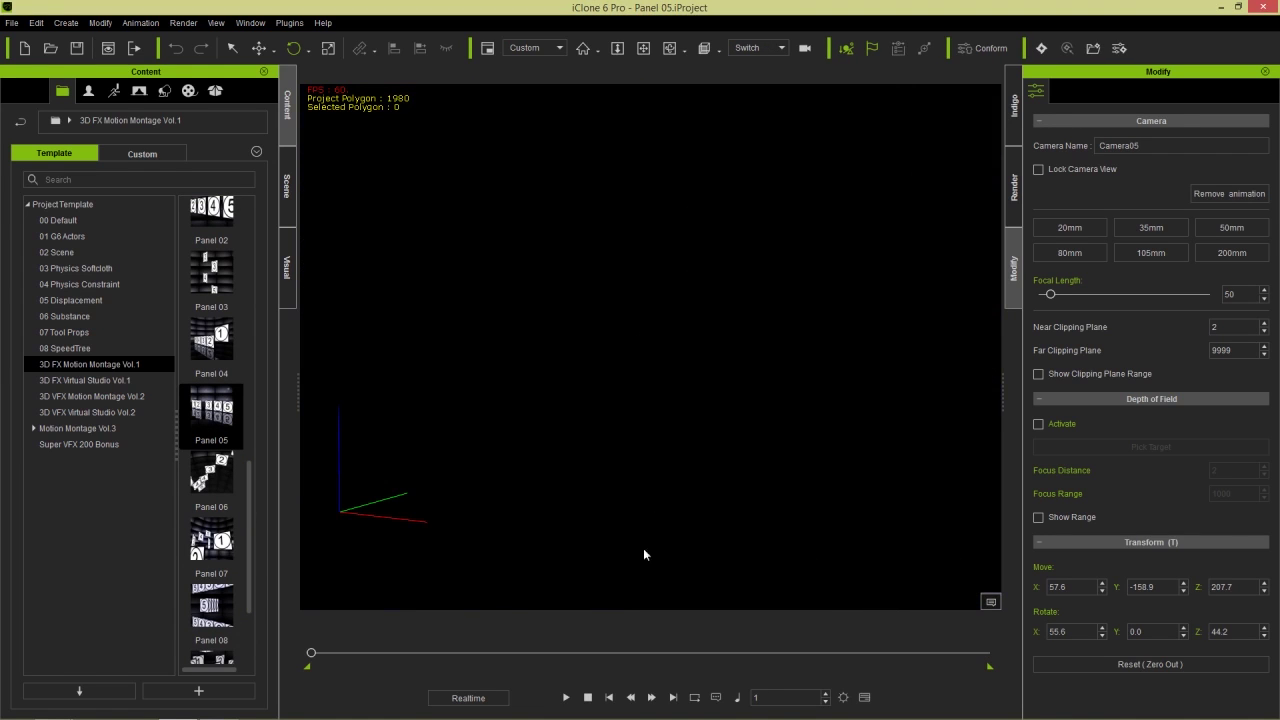
{"action": "left_click", "coordinate": [566, 697]}
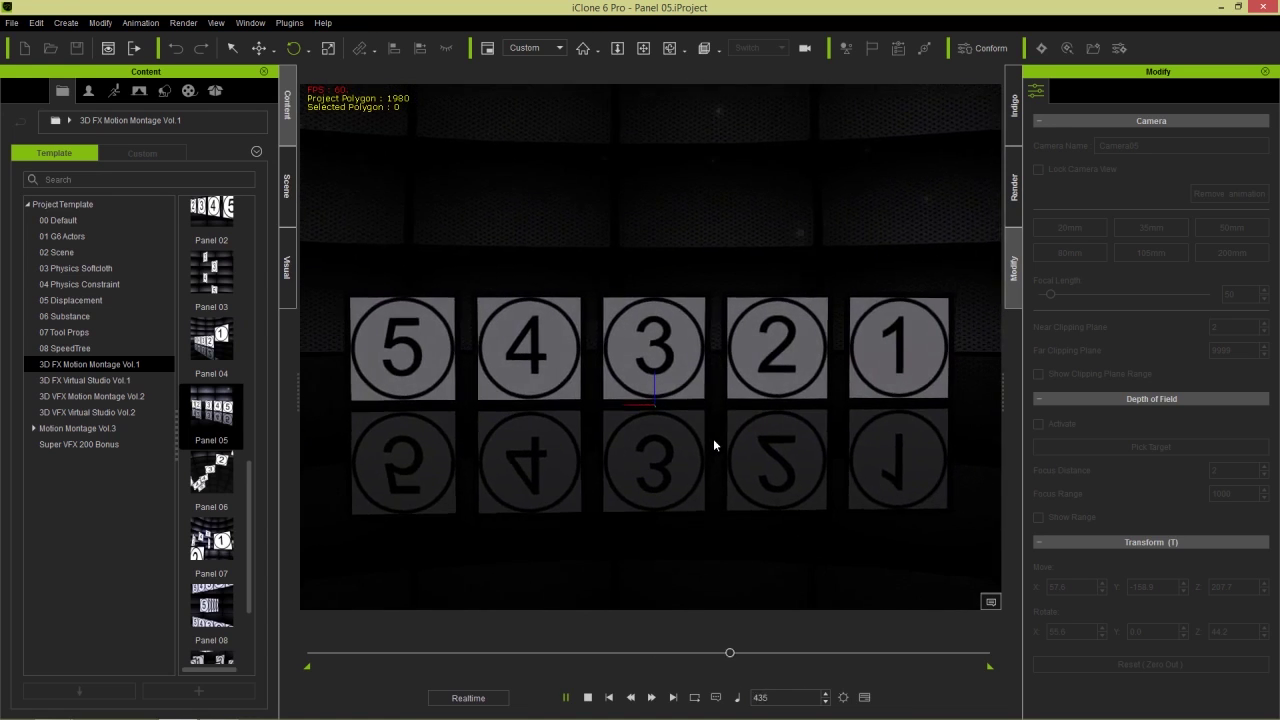
{"action": "left_click", "coordinate": [589, 697]}
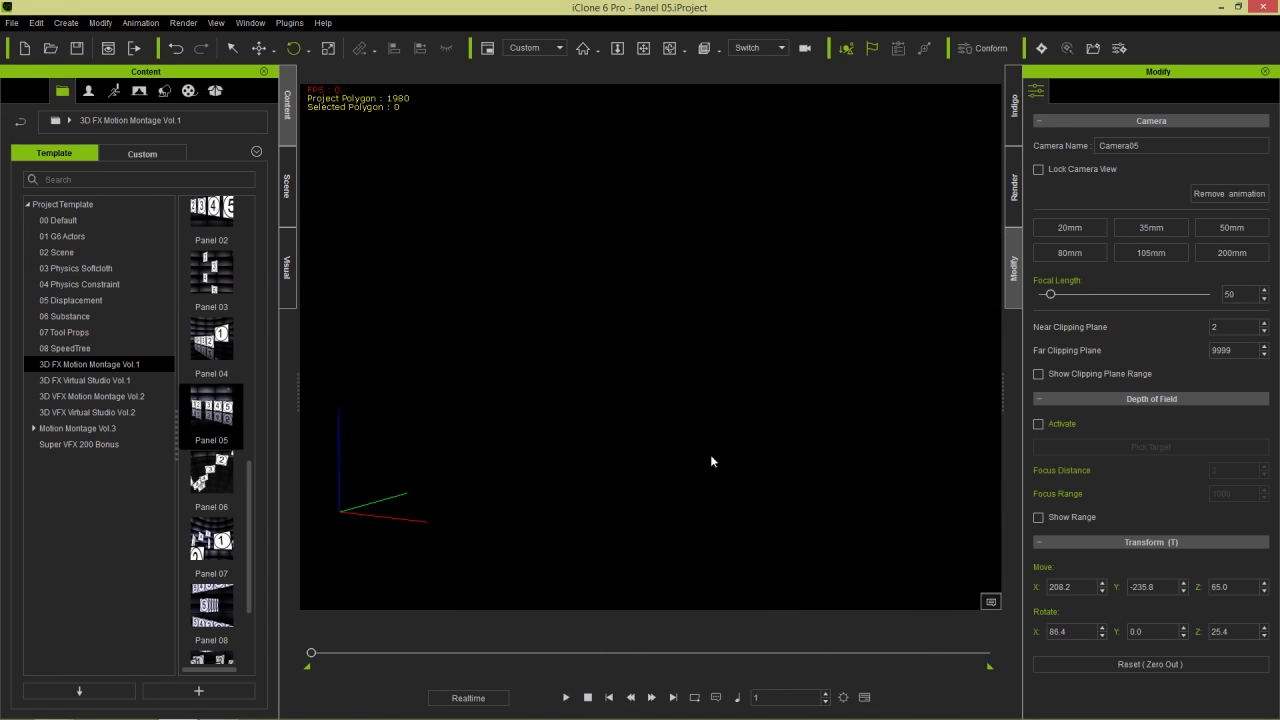
- Switch to the Preview camera, go to frame 7 and frame all five numbered panels in the view
{"action": "left_click", "coordinate": [763, 52]}
{"action": "left_click", "coordinate": [755, 65]}
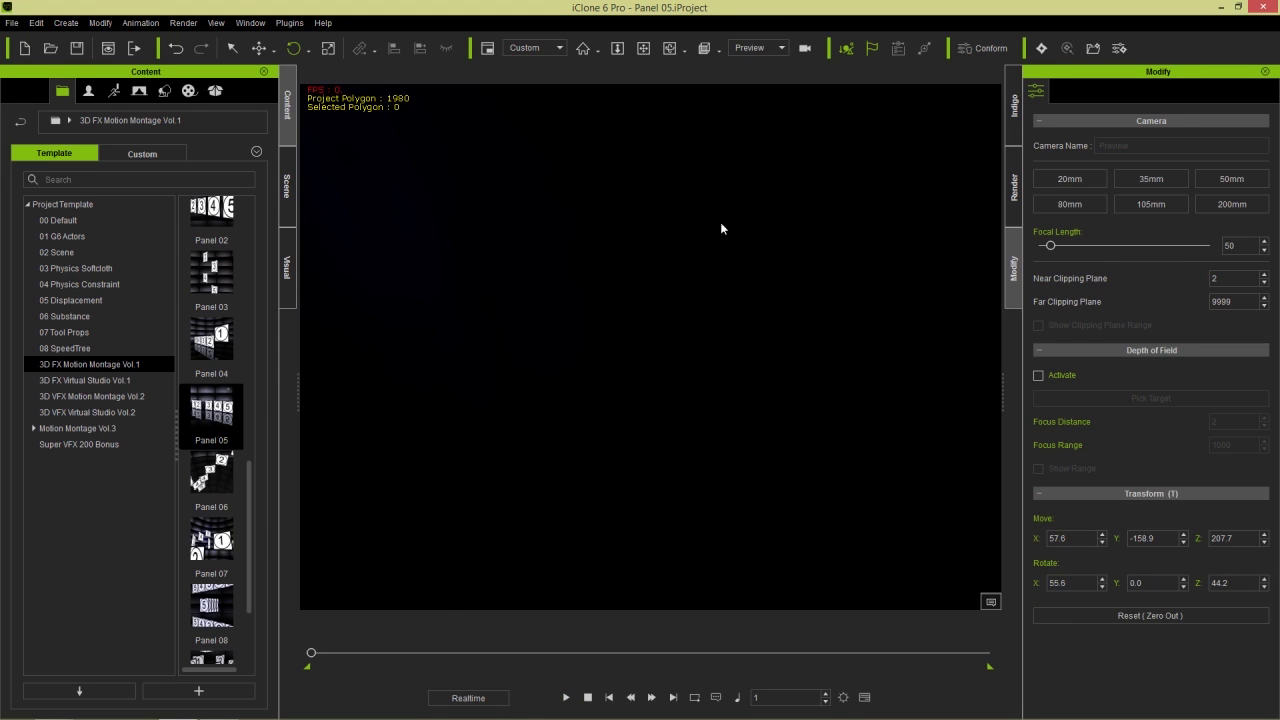
{"action": "left_click_drag", "start_coordinate": [310, 660], "coordinate": [317, 660]}
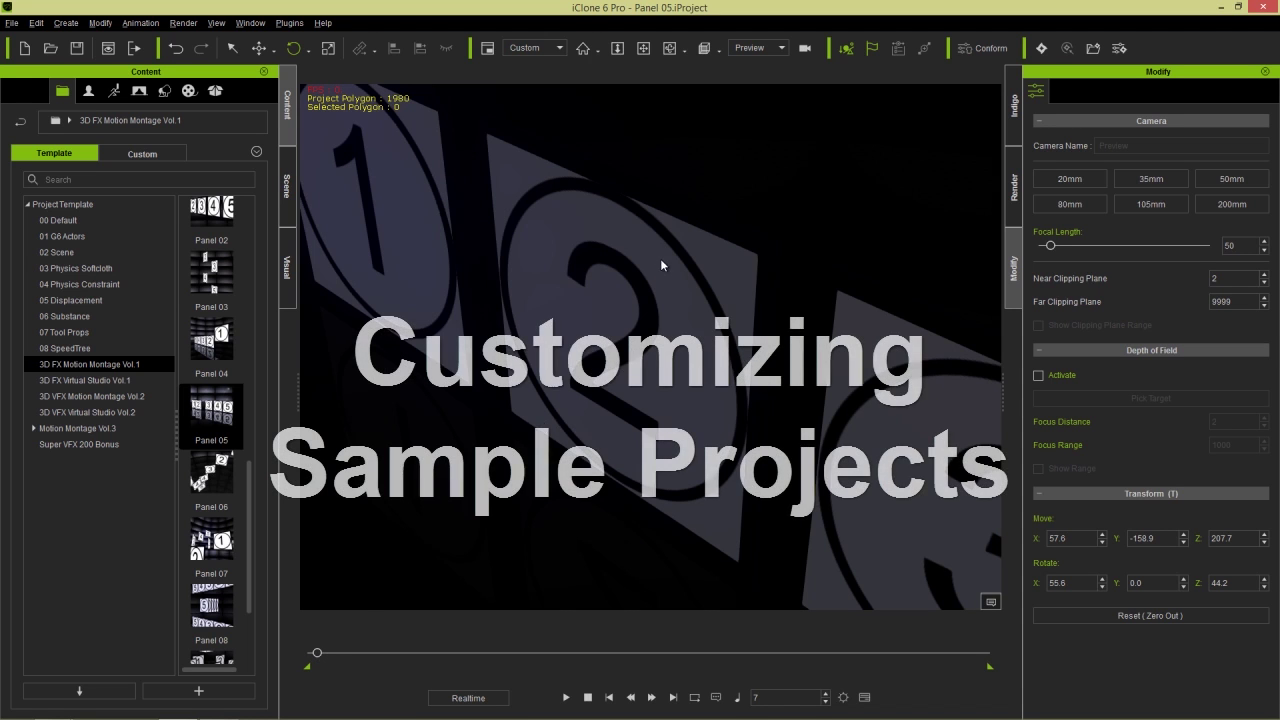
{"action": "scroll", "coordinate": [660, 258], "scroll_direction": "down", "scroll_amount": 5}
{"action": "middle_click_drag", "start_coordinate": [693, 336], "coordinate": [668, 309]}
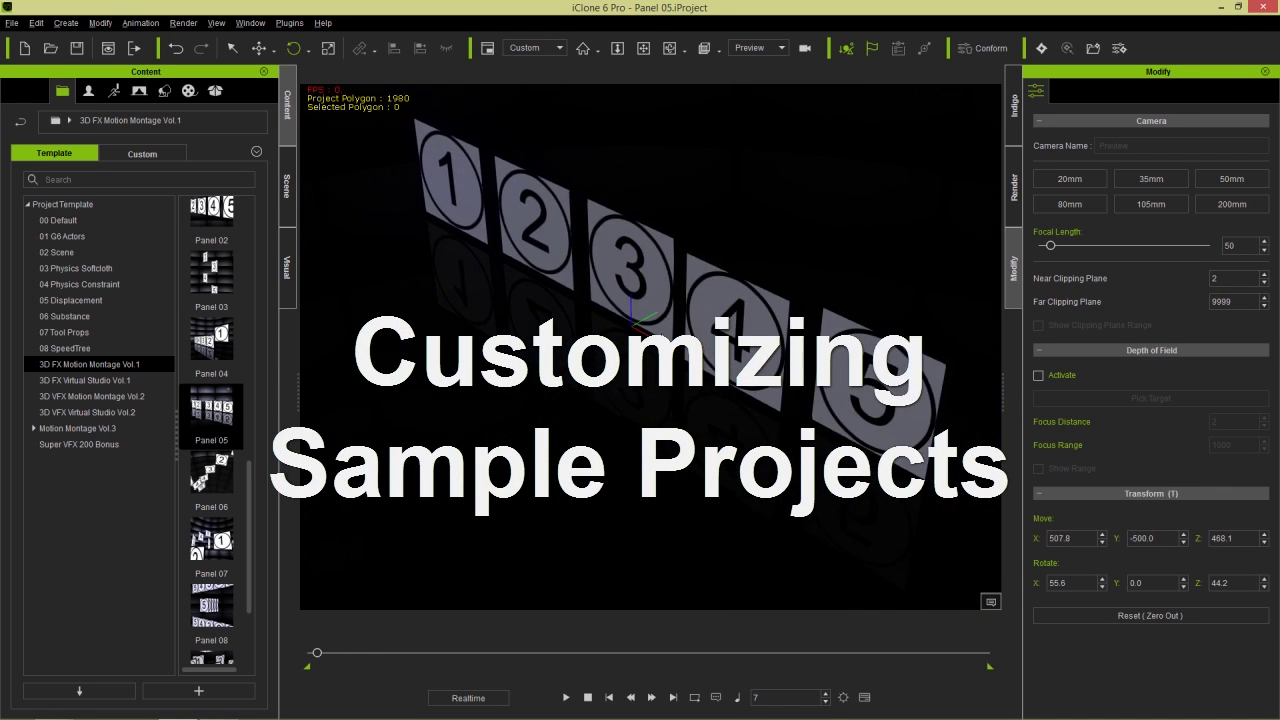
- Play the panel animation from the Preview camera and return the playhead to frame 2, with the panels in their starting row
{"action": "left_click", "coordinate": [567, 699]}
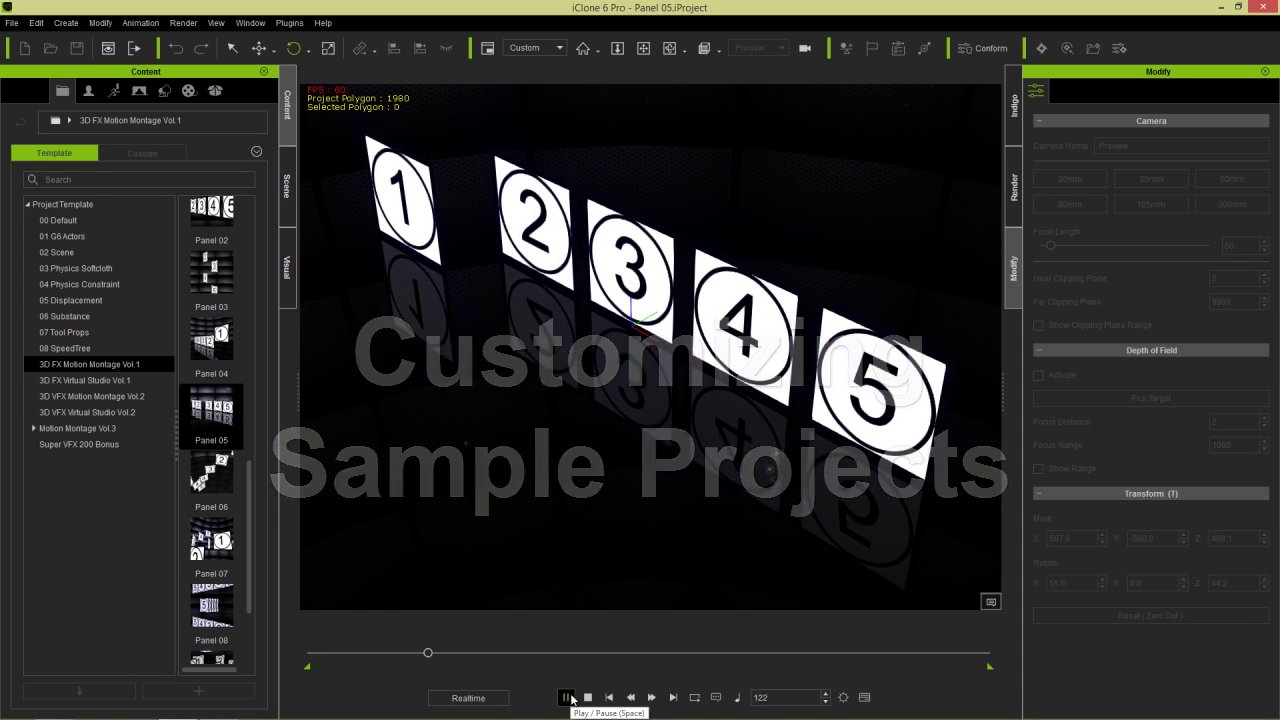
{"action": "left_click", "coordinate": [573, 699]}
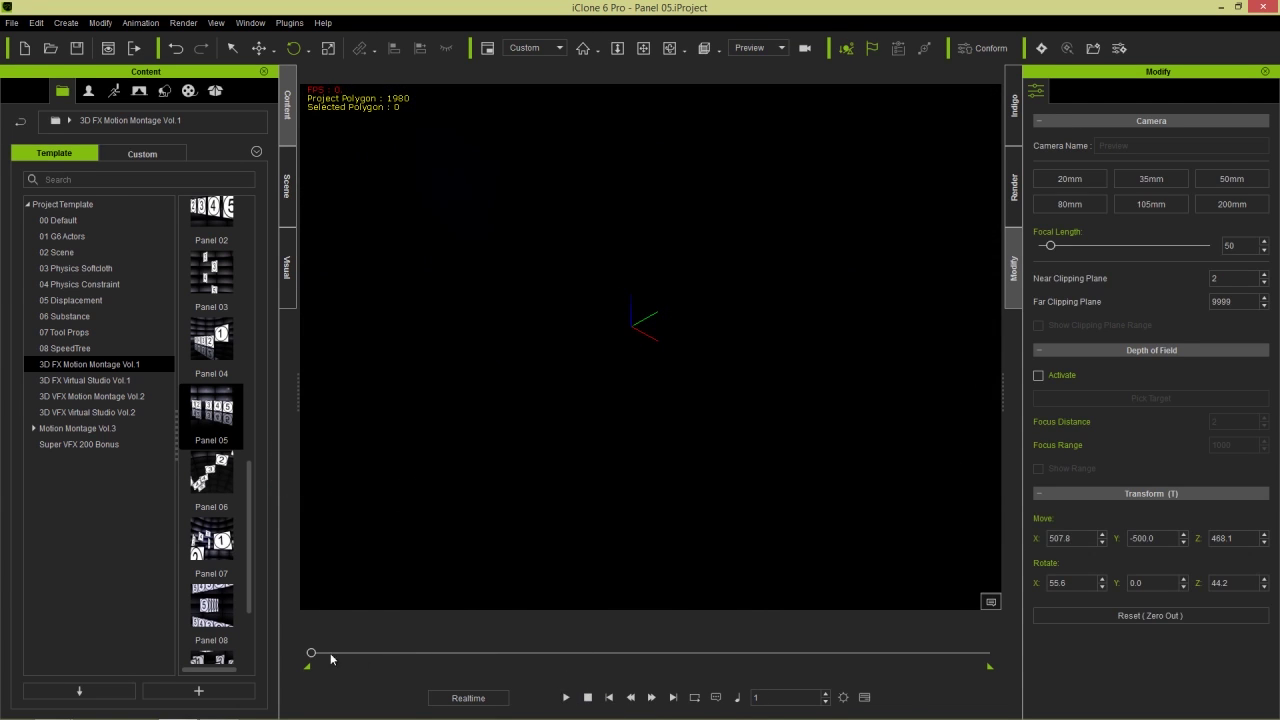
{"action": "left_click_drag", "start_coordinate": [312, 655], "coordinate": [316, 655]}
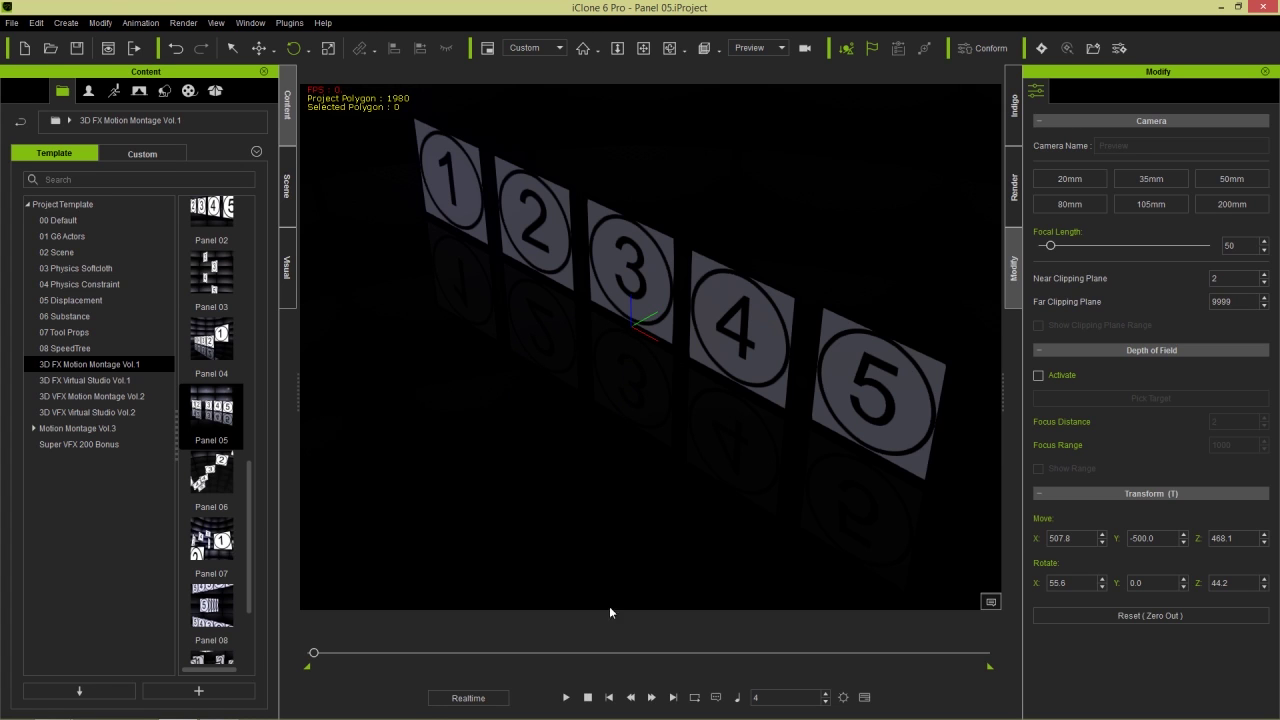
{"action": "left_click", "coordinate": [567, 698]}
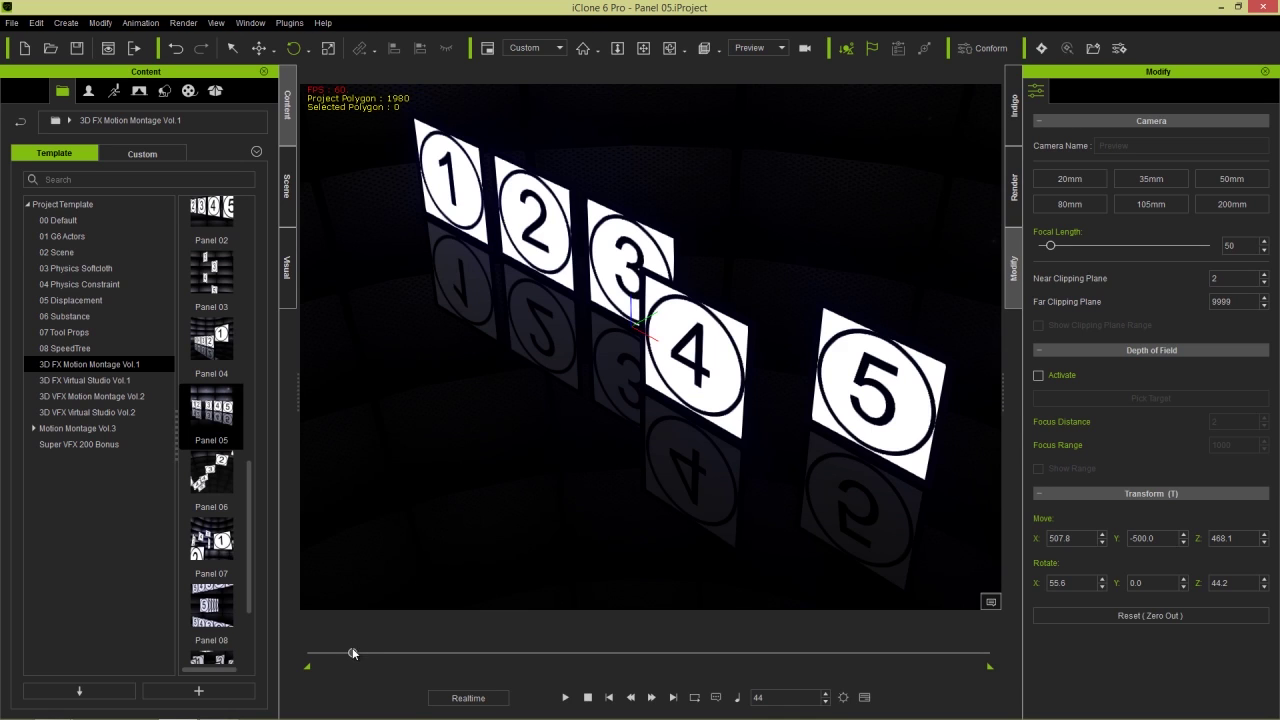
{"action": "left_click_drag", "start_coordinate": [350, 655], "coordinate": [313, 660]}
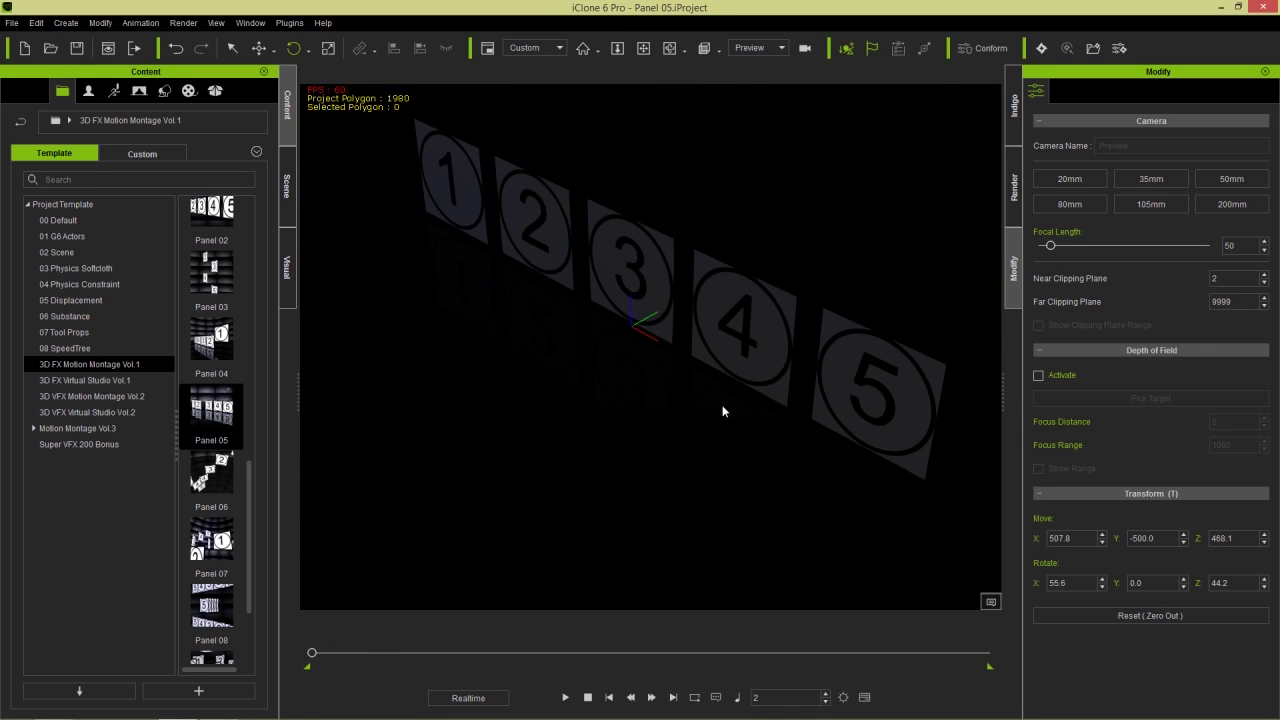
- Apply the video shutterstock_v549829 from the Shutterstock folder in File Explorer to panel number 4
{"action": "key", "text": "alt+Tab"}
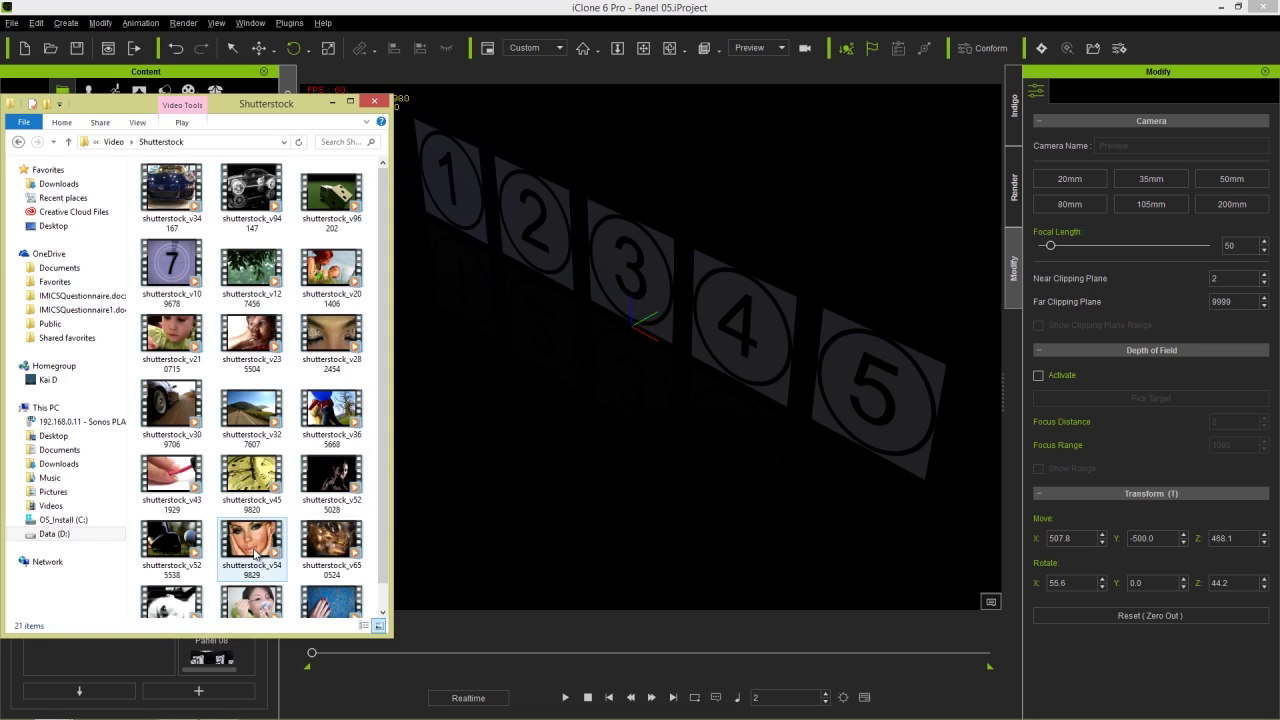
{"action": "left_click_drag", "start_coordinate": [240, 538], "coordinate": [752, 348]}
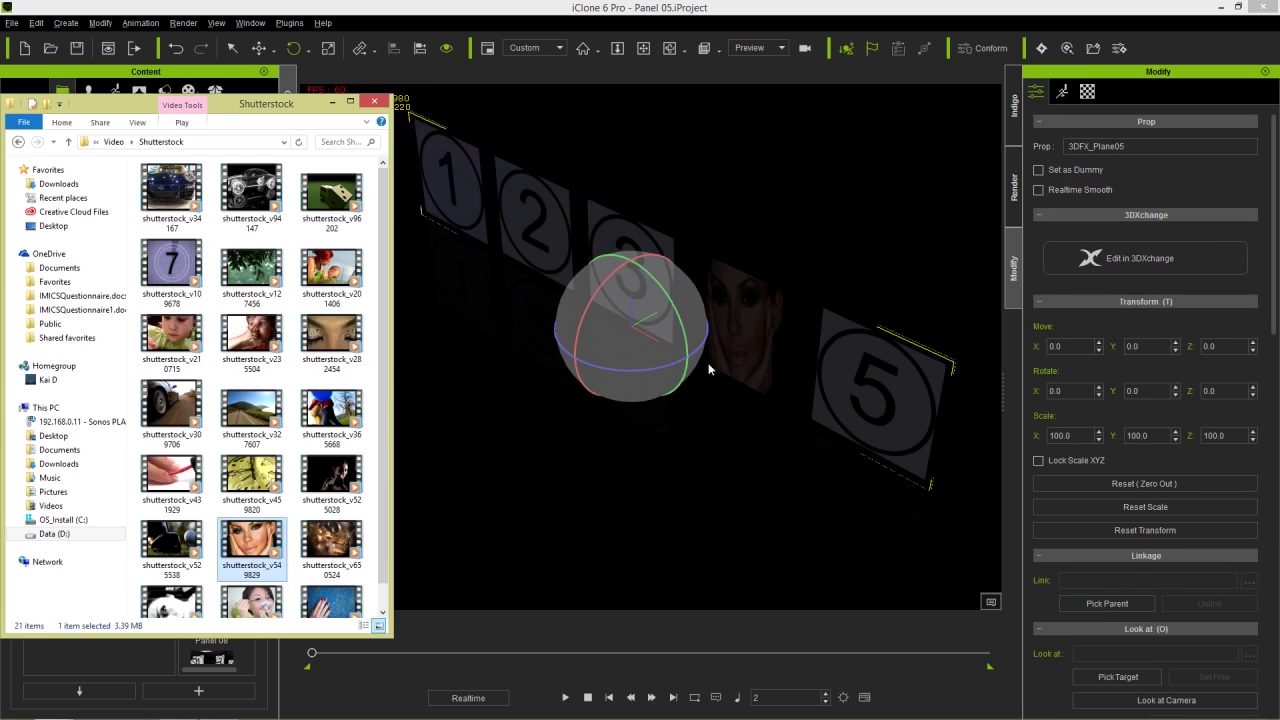
- Play part of the animation, set the playhead to frame 74, and apply the video shutterstock_v282454 from the Shutterstock folder in File Explorer to panel number 1
{"action": "left_click", "coordinate": [566, 698]}
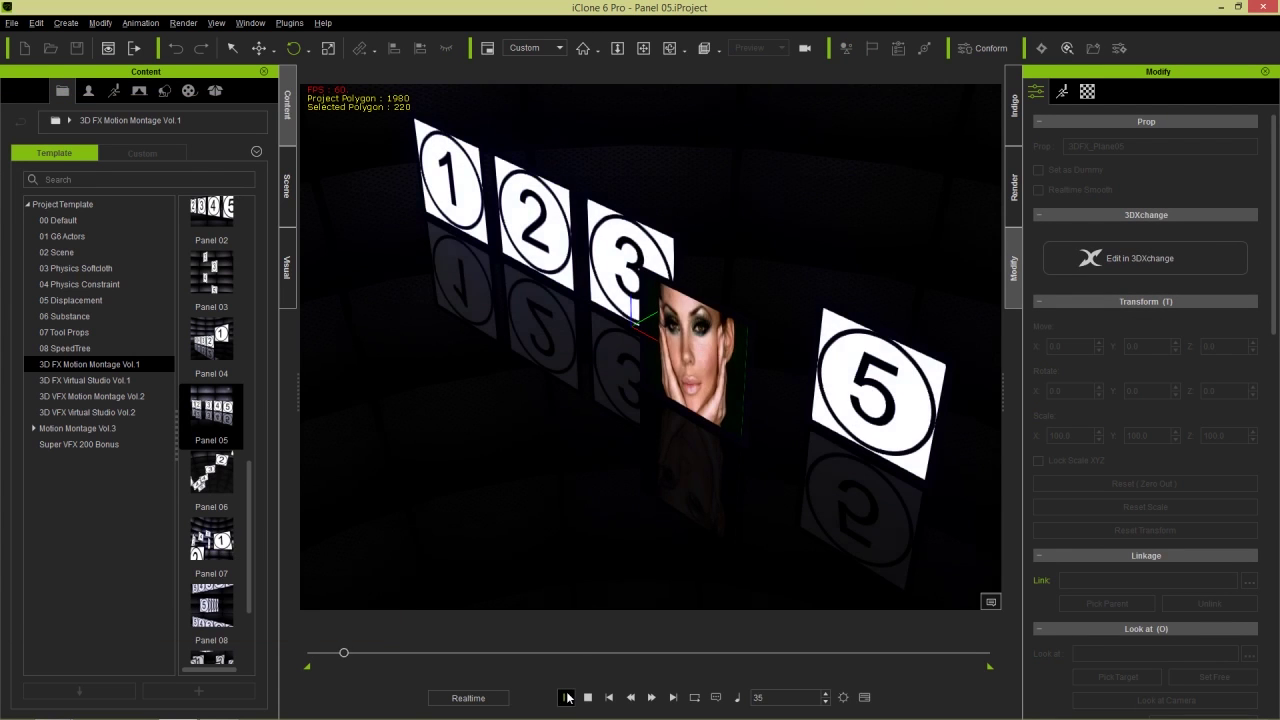
{"action": "left_click", "coordinate": [566, 698]}
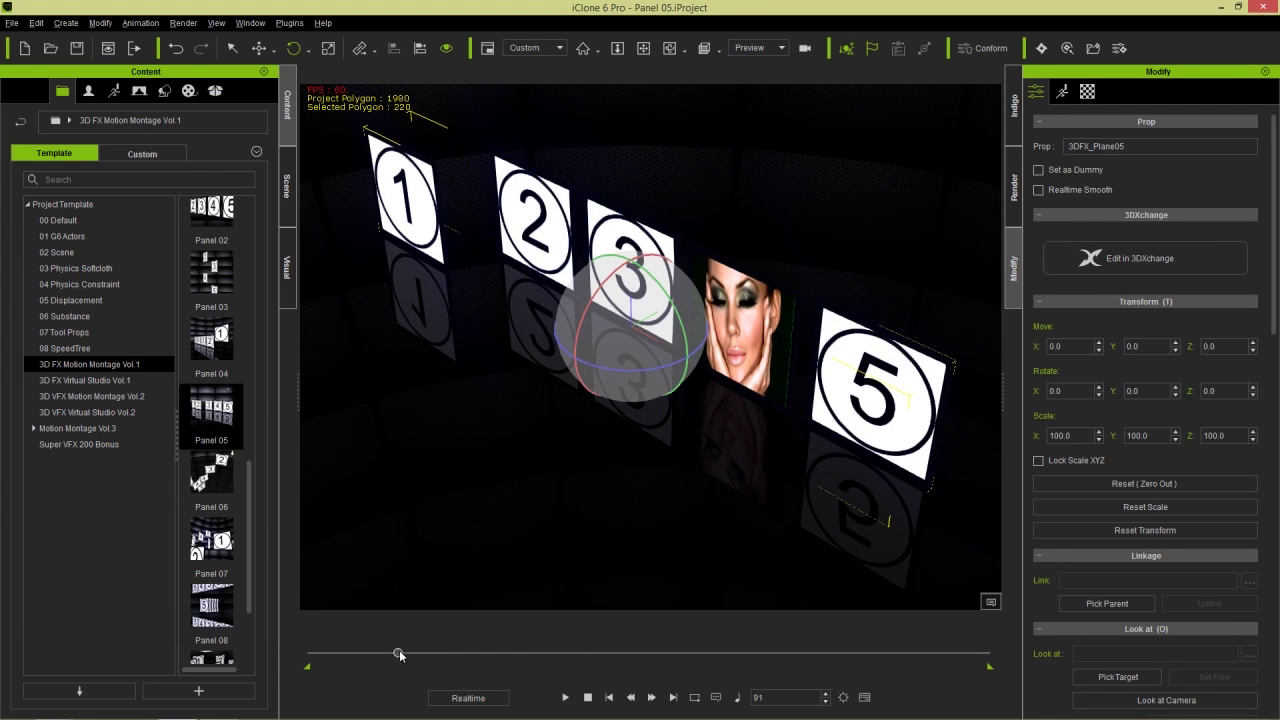
{"action": "left_click_drag", "start_coordinate": [397, 653], "coordinate": [382, 657]}
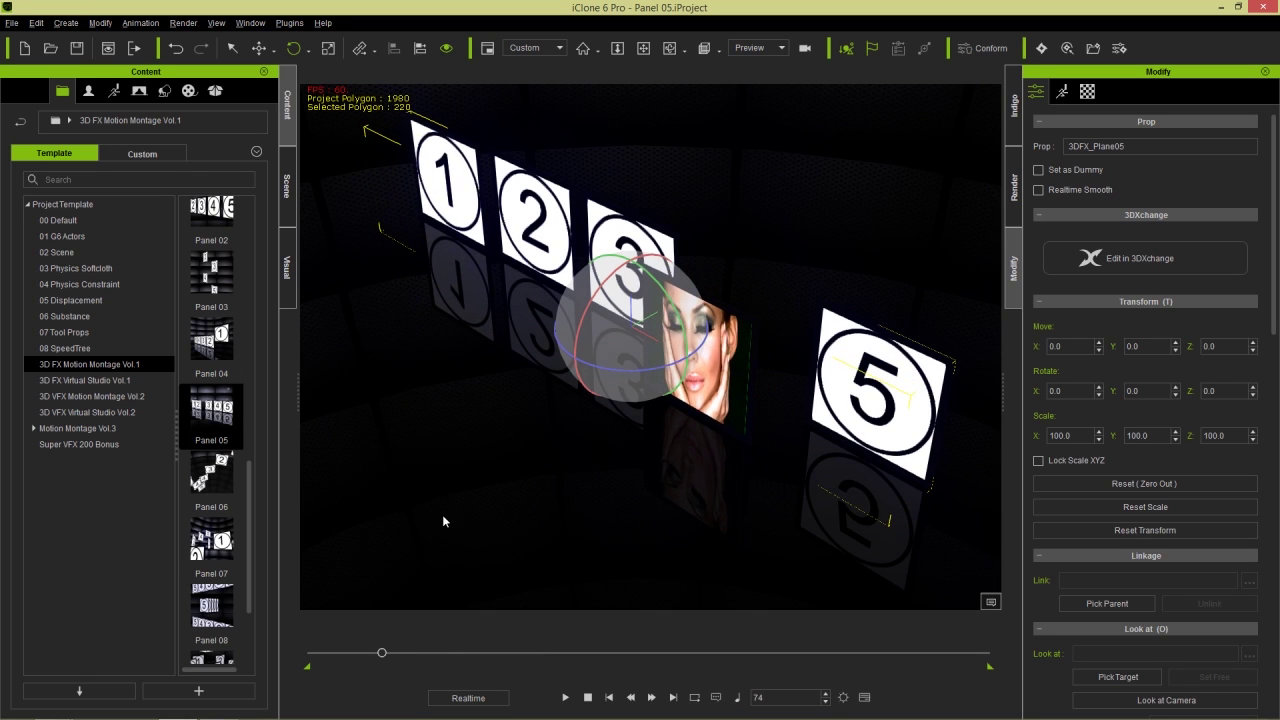
{"action": "key", "text": "alt+Tab"}
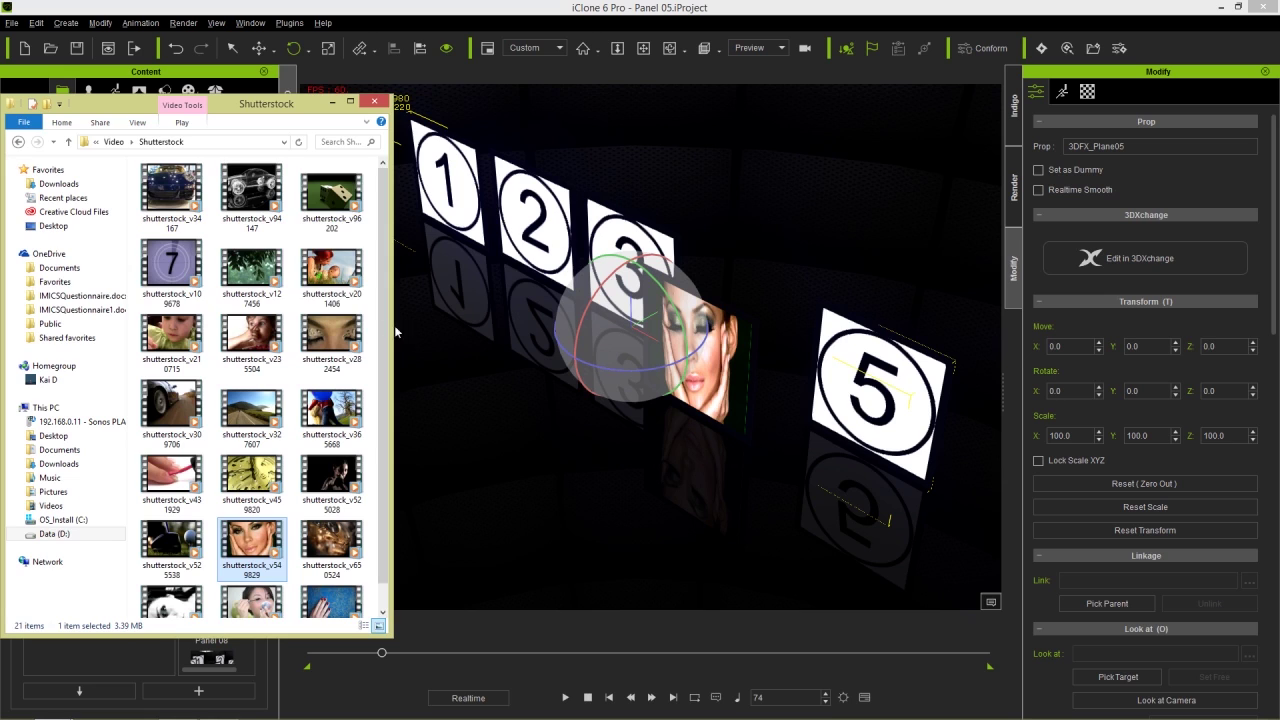
{"action": "left_click_drag", "start_coordinate": [288, 104], "coordinate": [254, 94]}
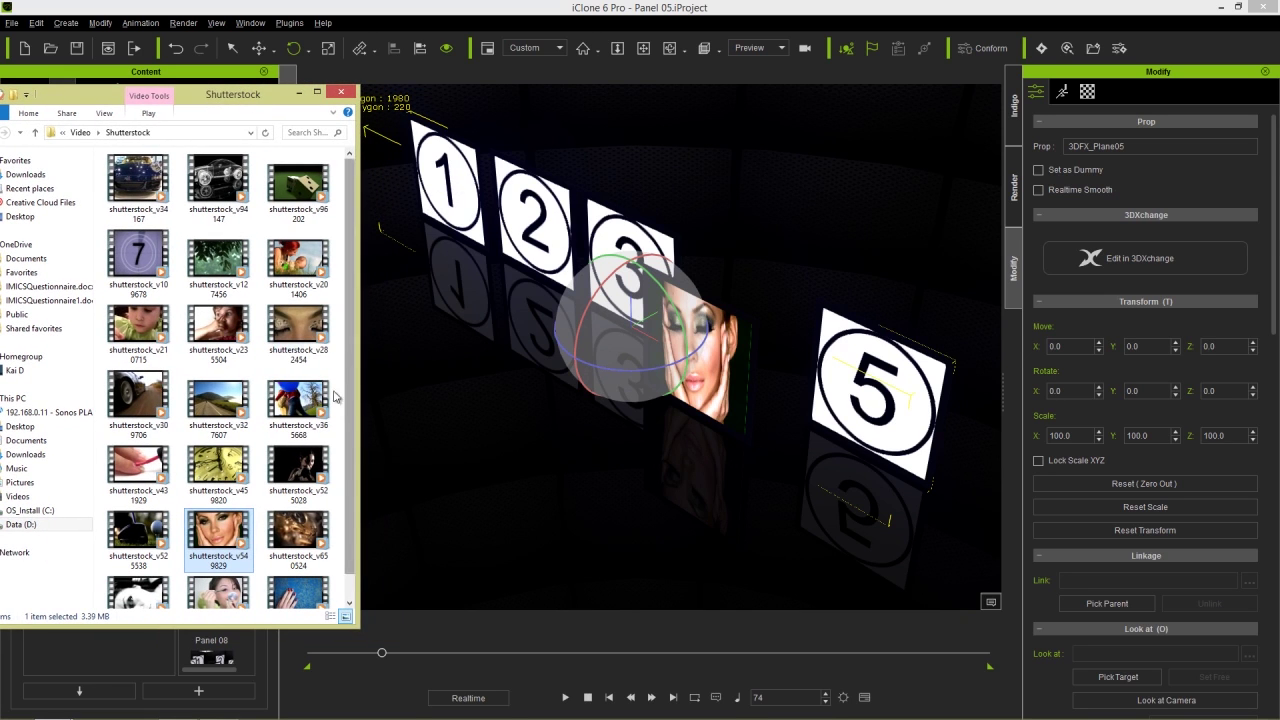
{"action": "left_click_drag", "start_coordinate": [298, 322], "coordinate": [445, 192]}
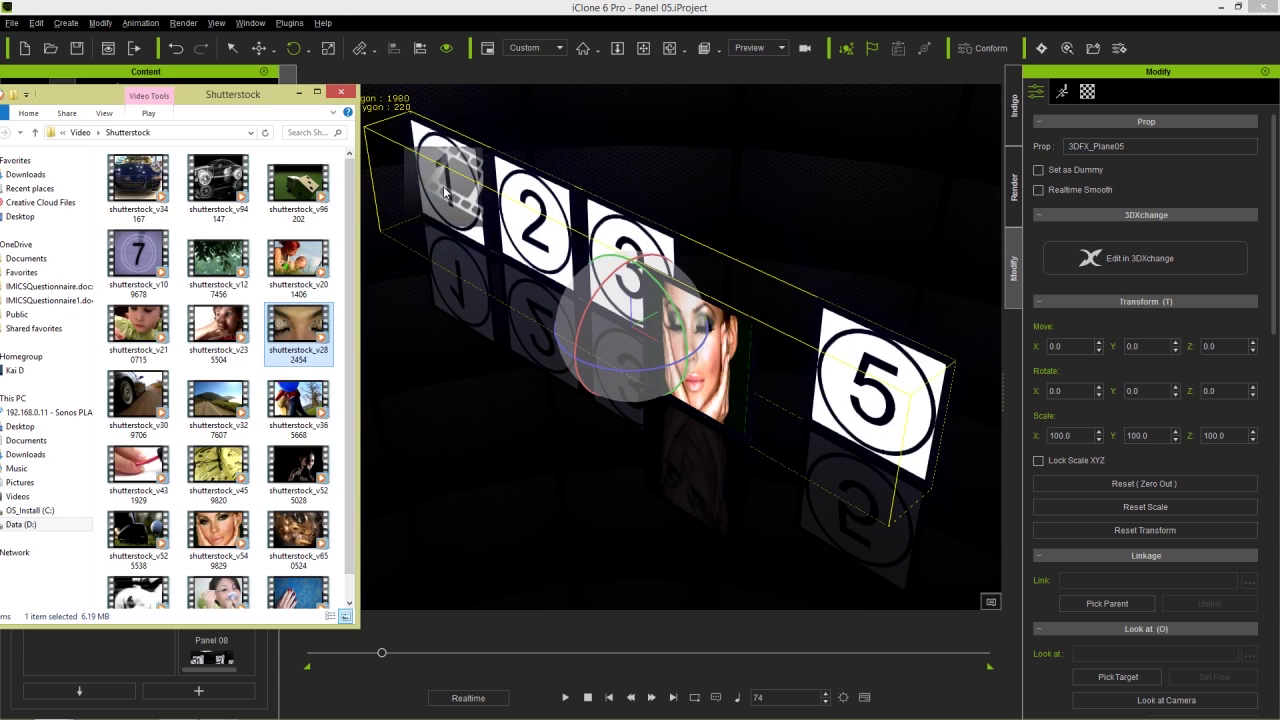
- Preview the motion, return the playhead to frame 135, and apply the video shutterstock_v719596 from the Shutterstock folder to panel number 3
{"action": "left_click", "coordinate": [566, 697]}
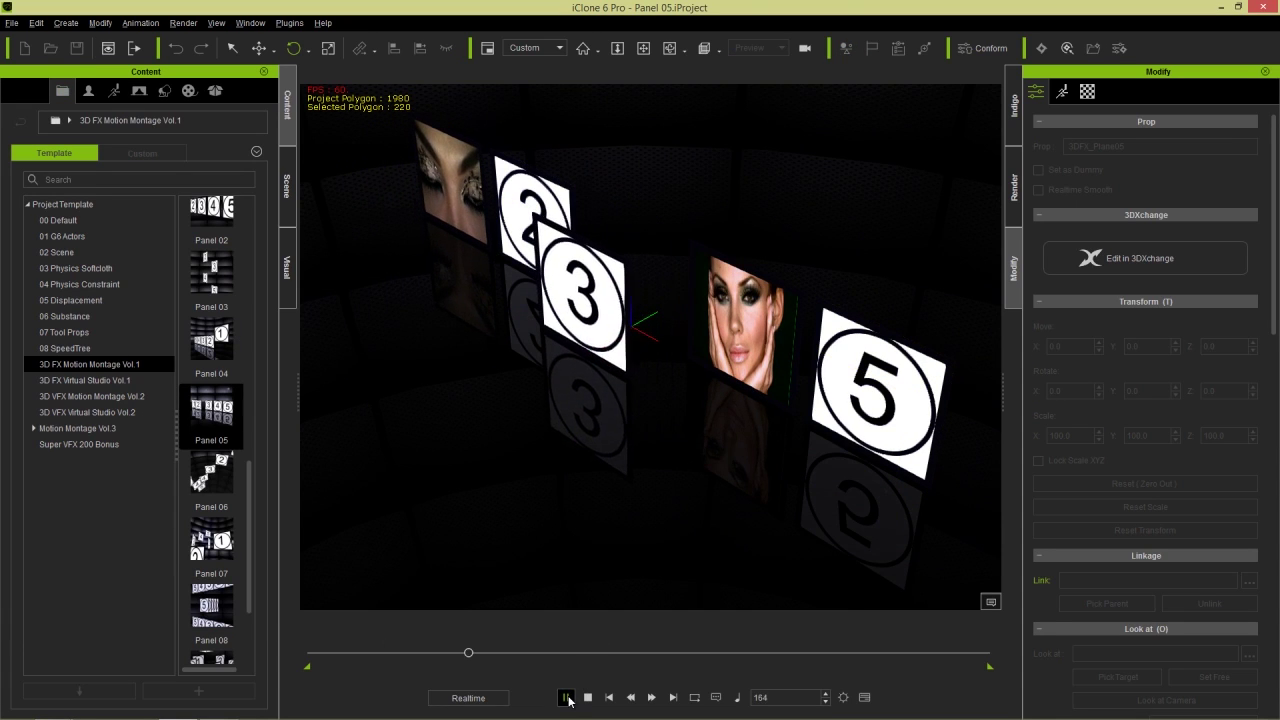
{"action": "left_click", "coordinate": [566, 697]}
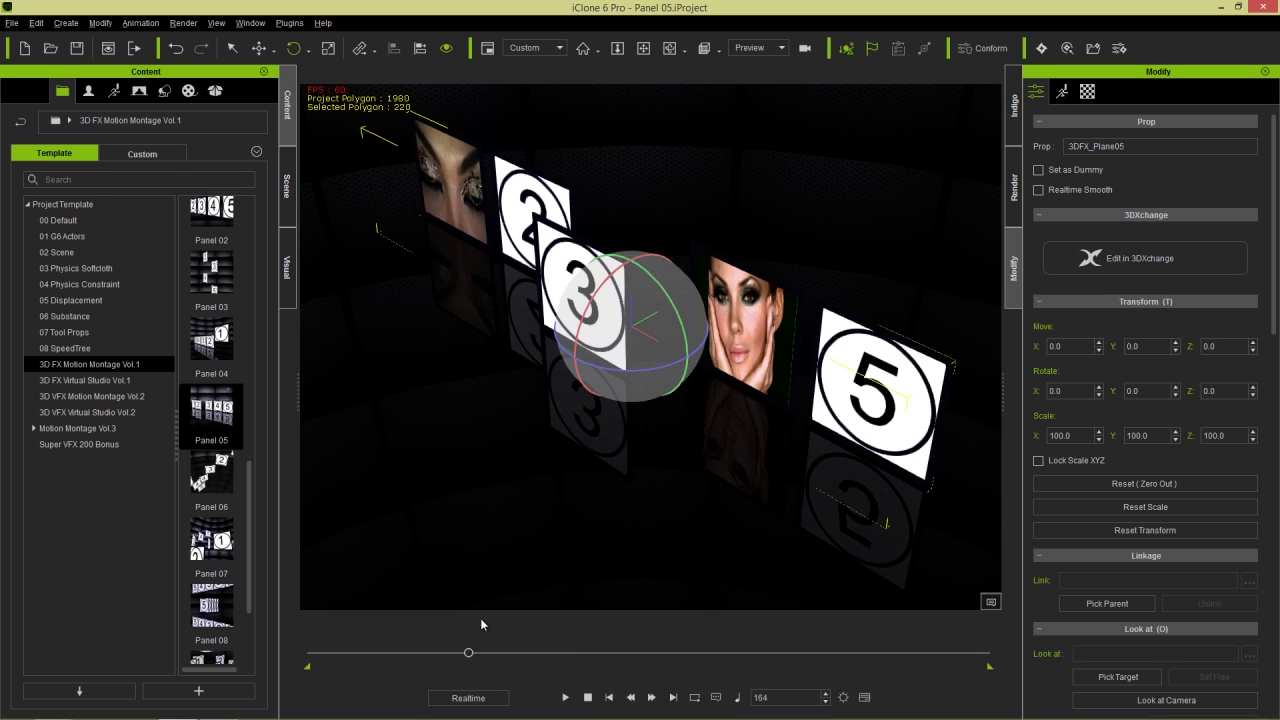
{"action": "left_click_drag", "start_coordinate": [469, 653], "coordinate": [441, 656]}
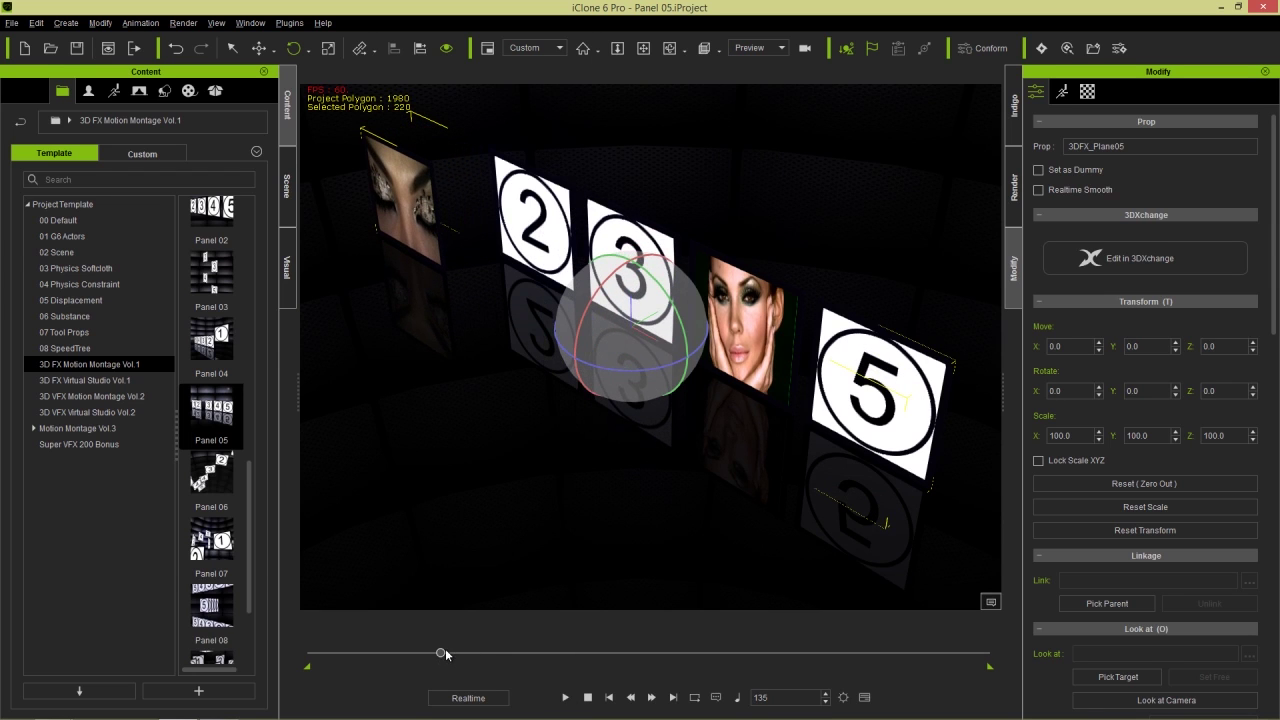
{"action": "key", "text": "alt+Tab"}
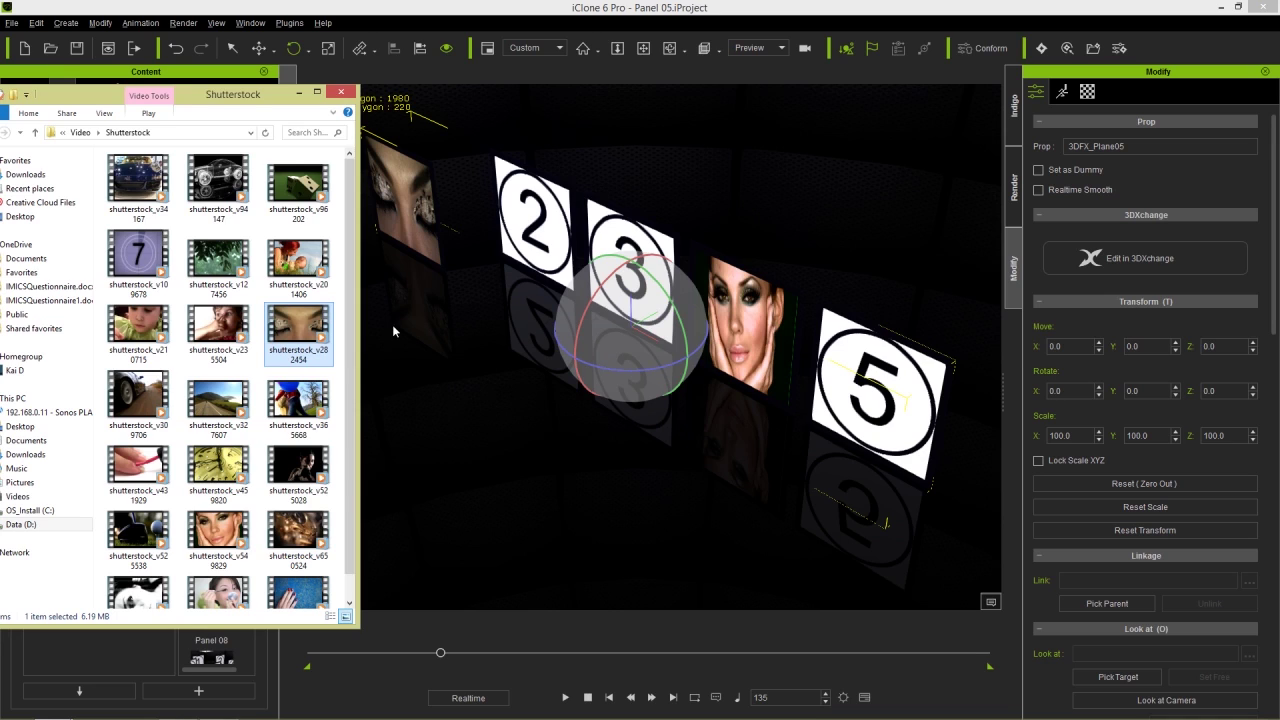
{"action": "left_click_drag", "start_coordinate": [226, 590], "coordinate": [633, 263]}
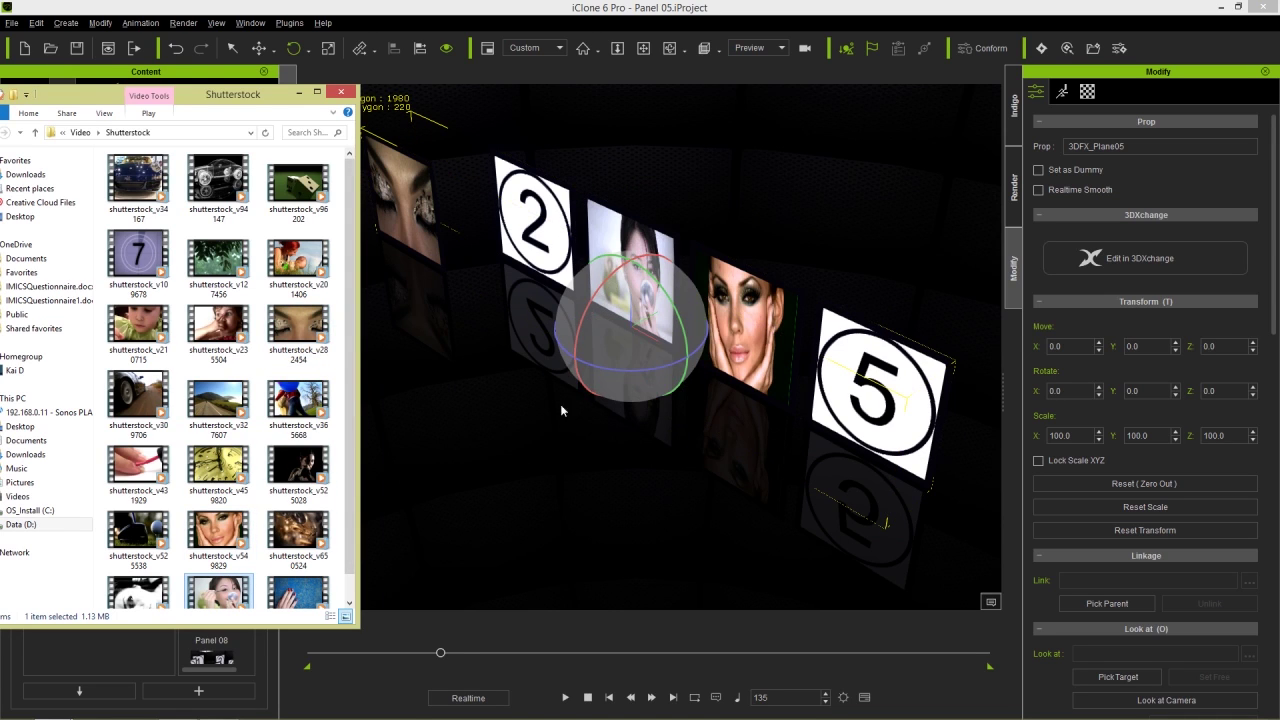
- Advance the playhead to frame 194 and apply the video shutterstock_v652081 from the Shutterstock folder to panel number 5
{"action": "left_click_drag", "start_coordinate": [441, 653], "coordinate": [498, 643]}
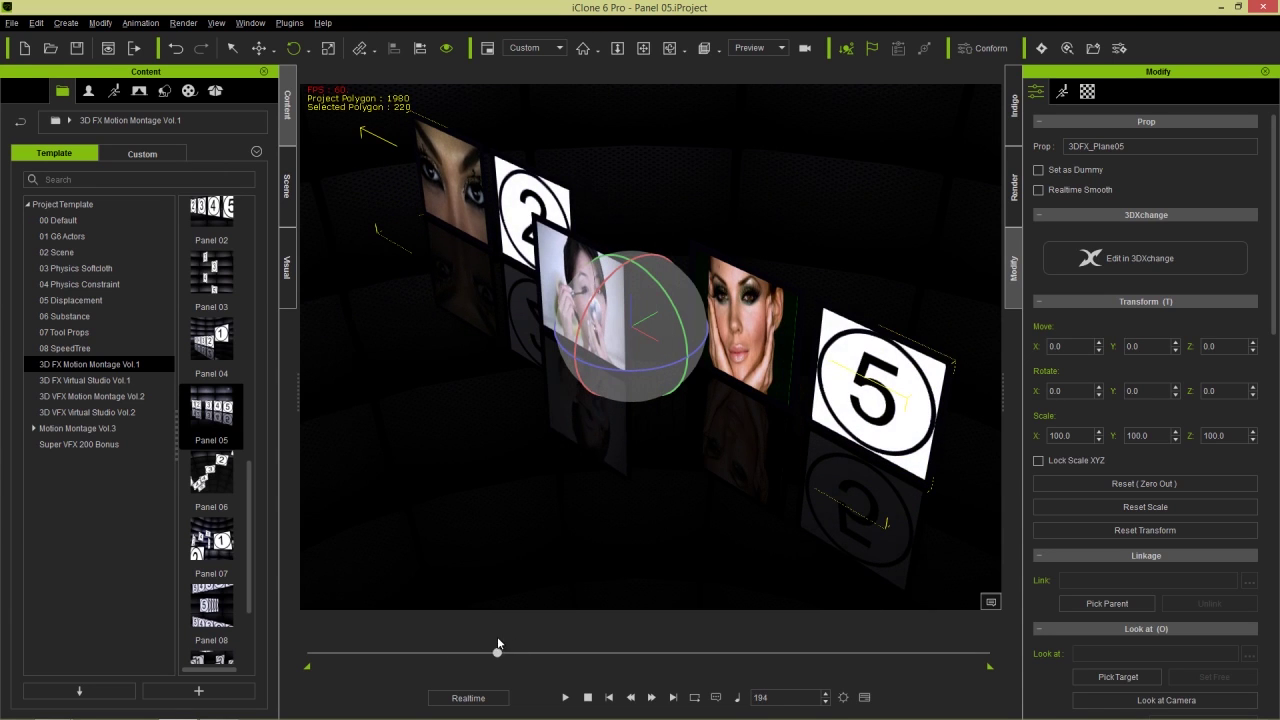
{"action": "key", "text": "alt+Tab"}
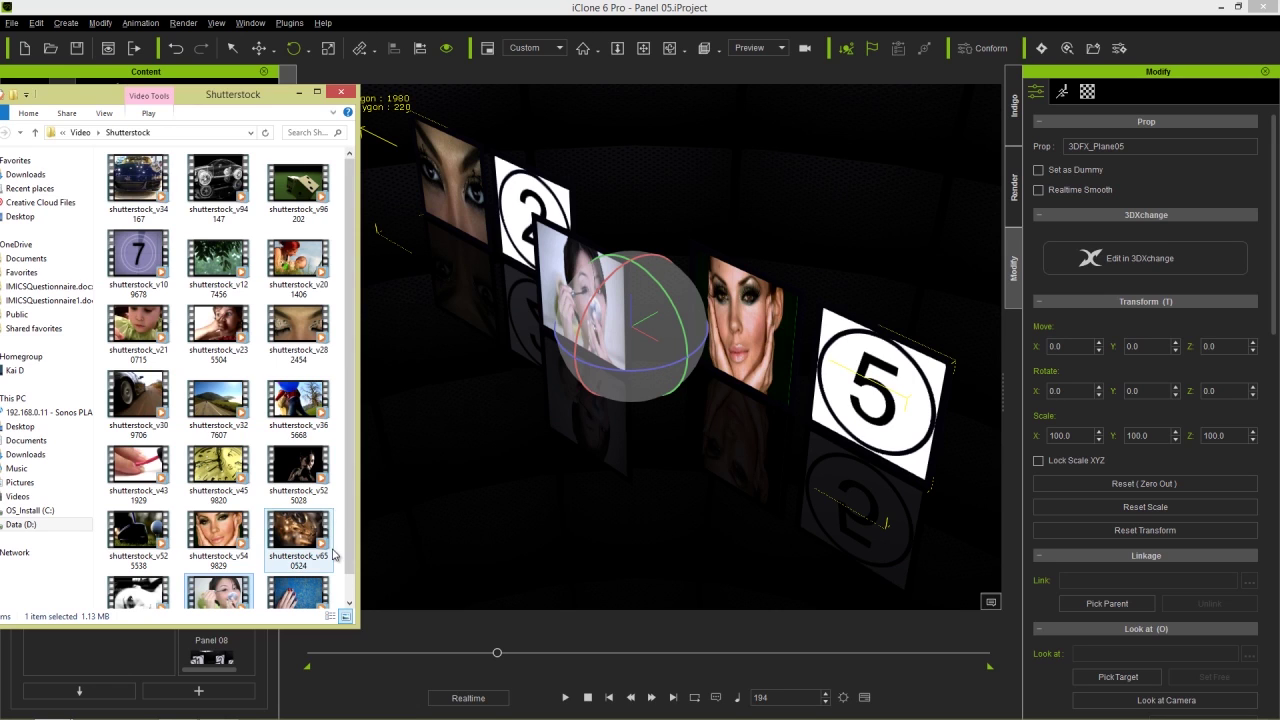
{"action": "left_click_drag", "start_coordinate": [148, 598], "coordinate": [840, 420]}
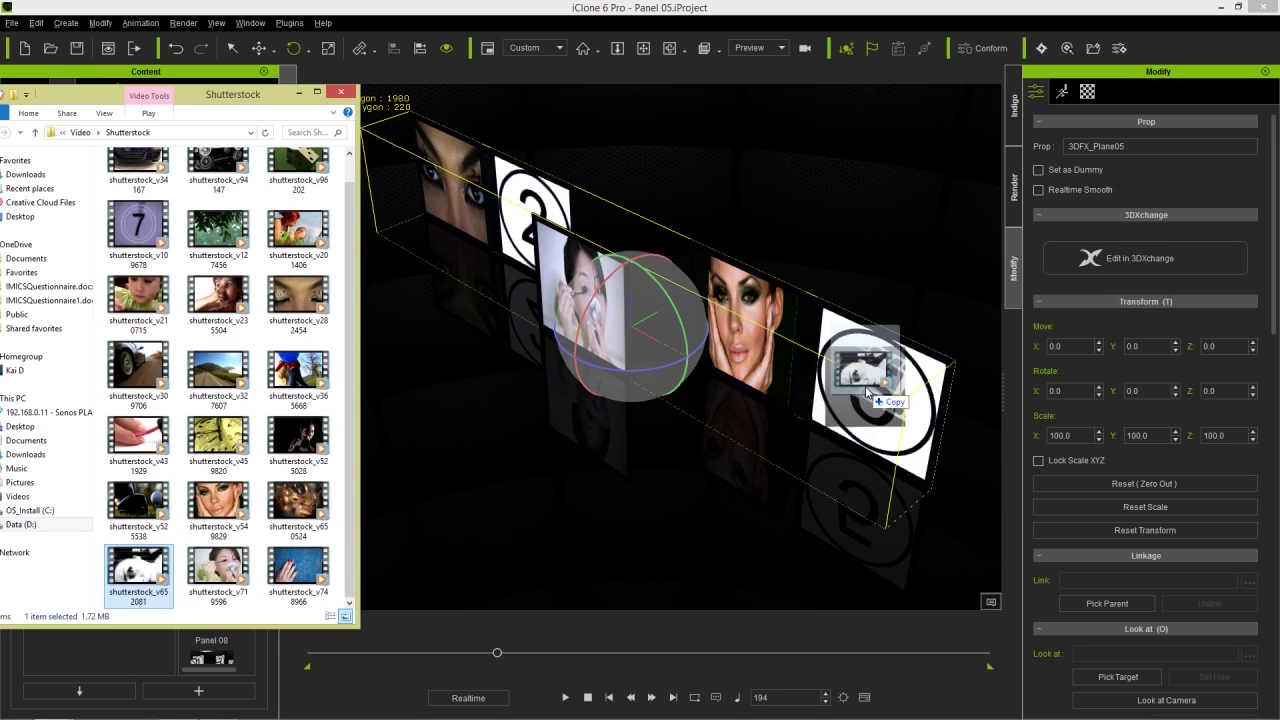
- Advance the playhead to frame 281 and apply the video shutterstock_v431929 from the Shutterstock folder to panel number 2
{"action": "left_click_drag", "start_coordinate": [496, 652], "coordinate": [582, 652]}
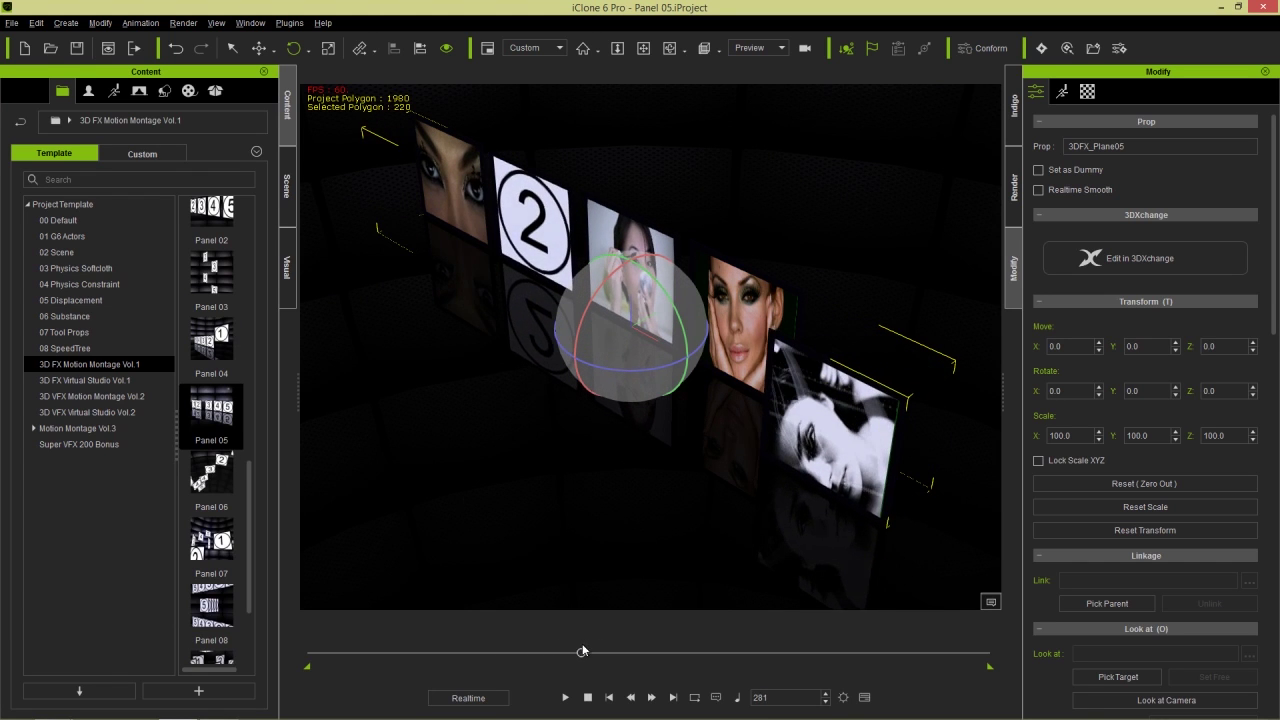
{"action": "key", "text": "alt+Tab"}
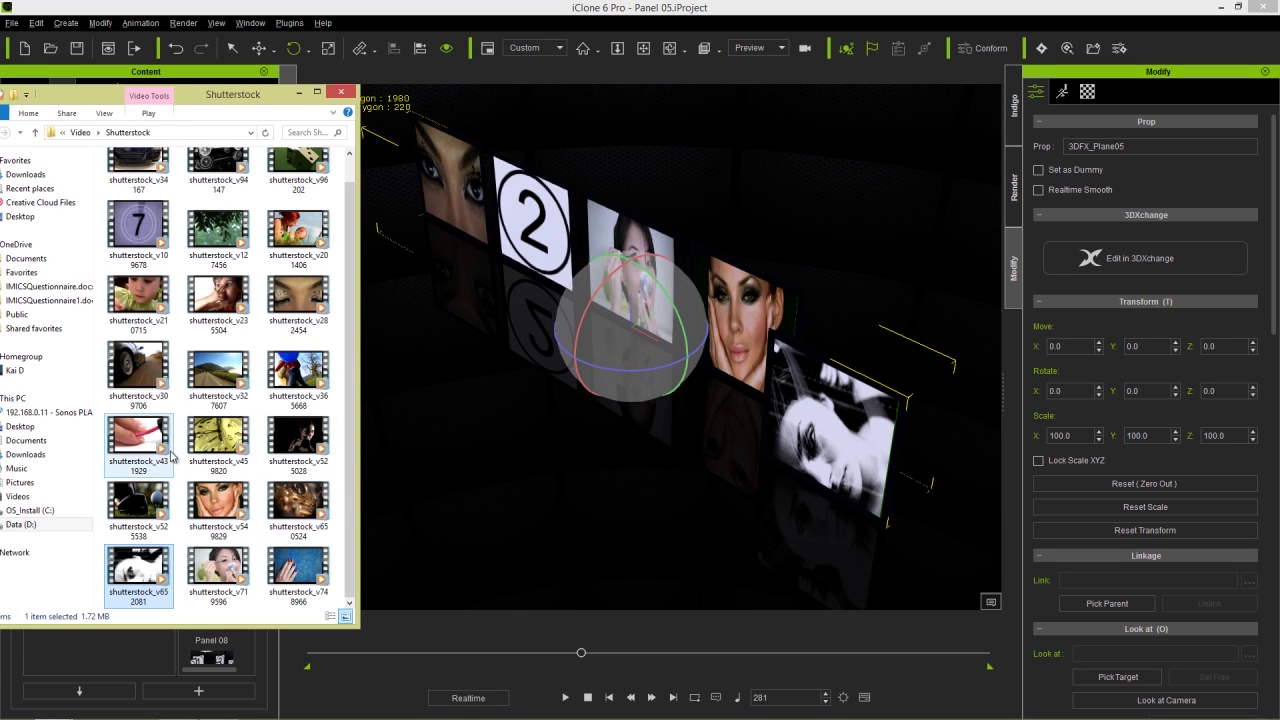
{"action": "left_click_drag", "start_coordinate": [147, 437], "coordinate": [536, 224]}
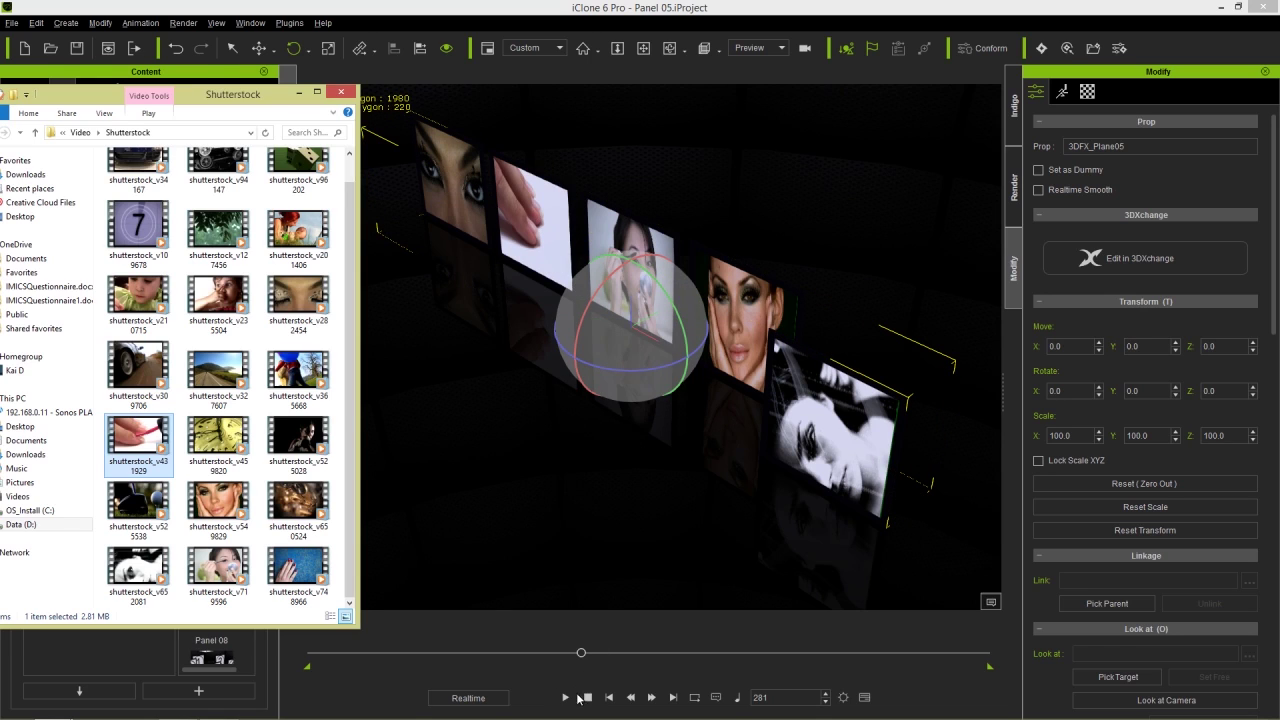
- Reset playback to the first frame, change the active camera from Preview to Switch, and play the finished montage before stopping it
{"action": "left_click", "coordinate": [580, 697]}
{"action": "left_click", "coordinate": [770, 48]}
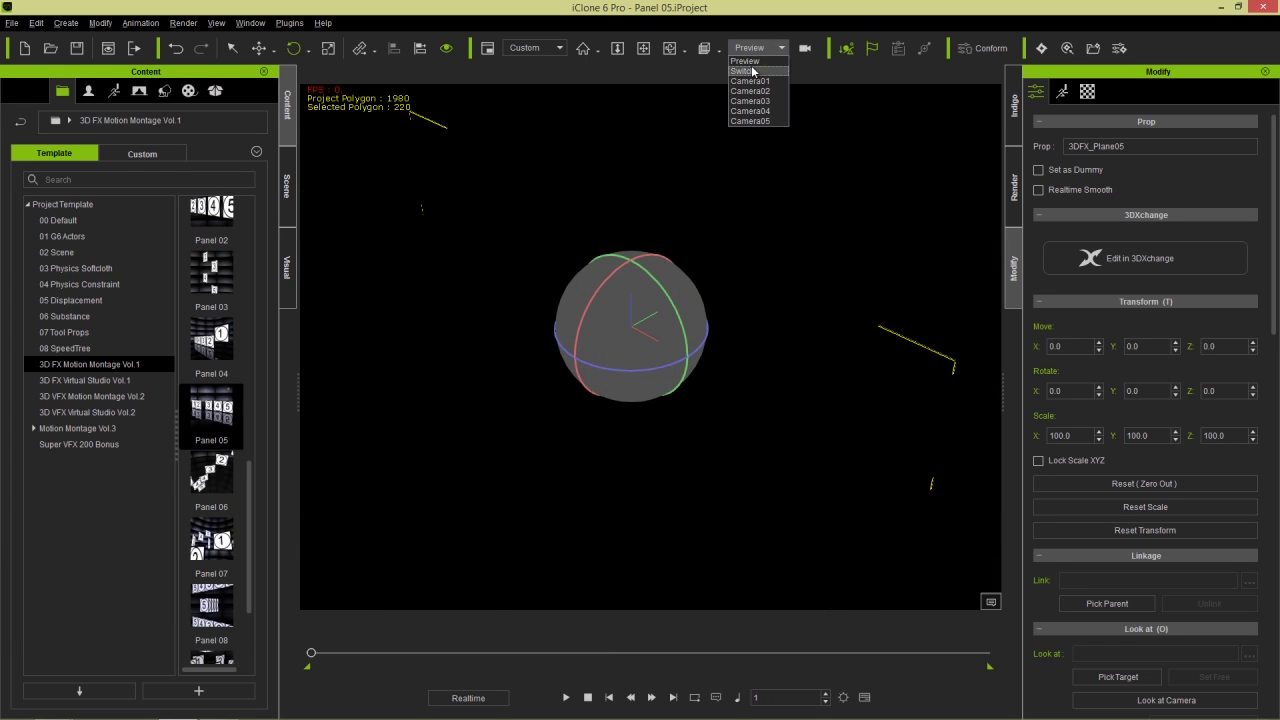
{"action": "left_click", "coordinate": [753, 71]}
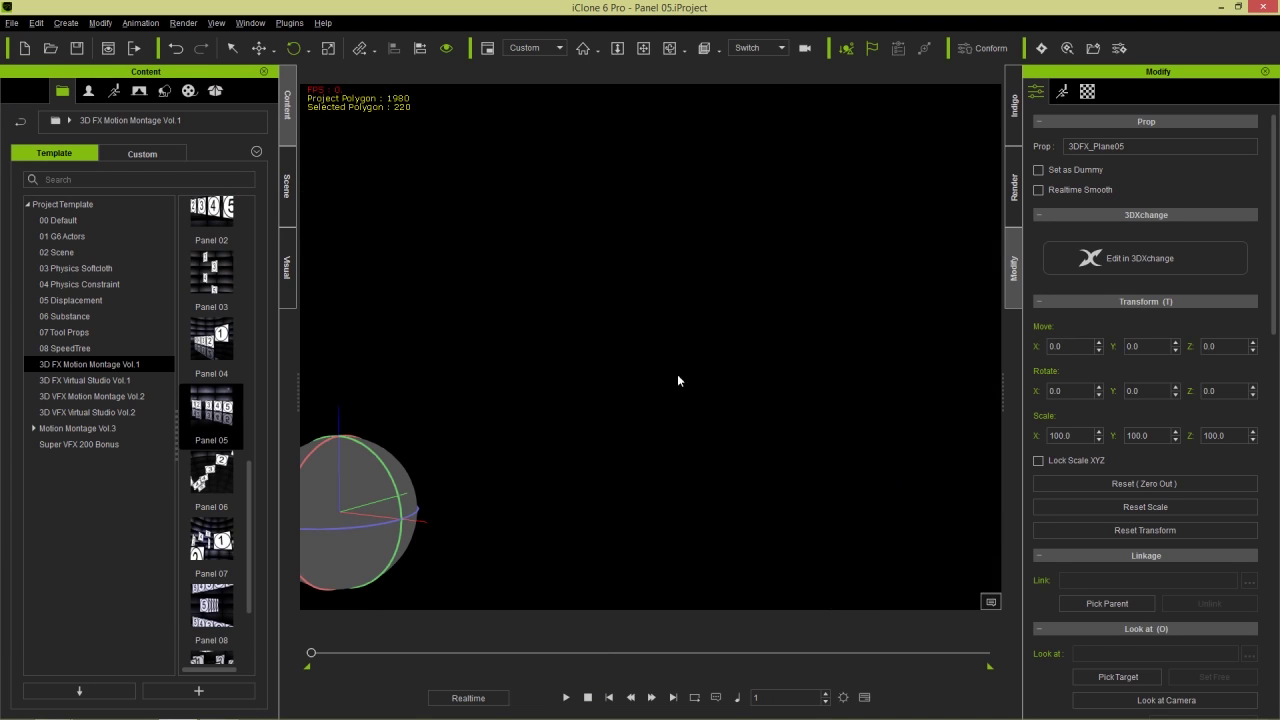
{"action": "left_click", "coordinate": [567, 697]}
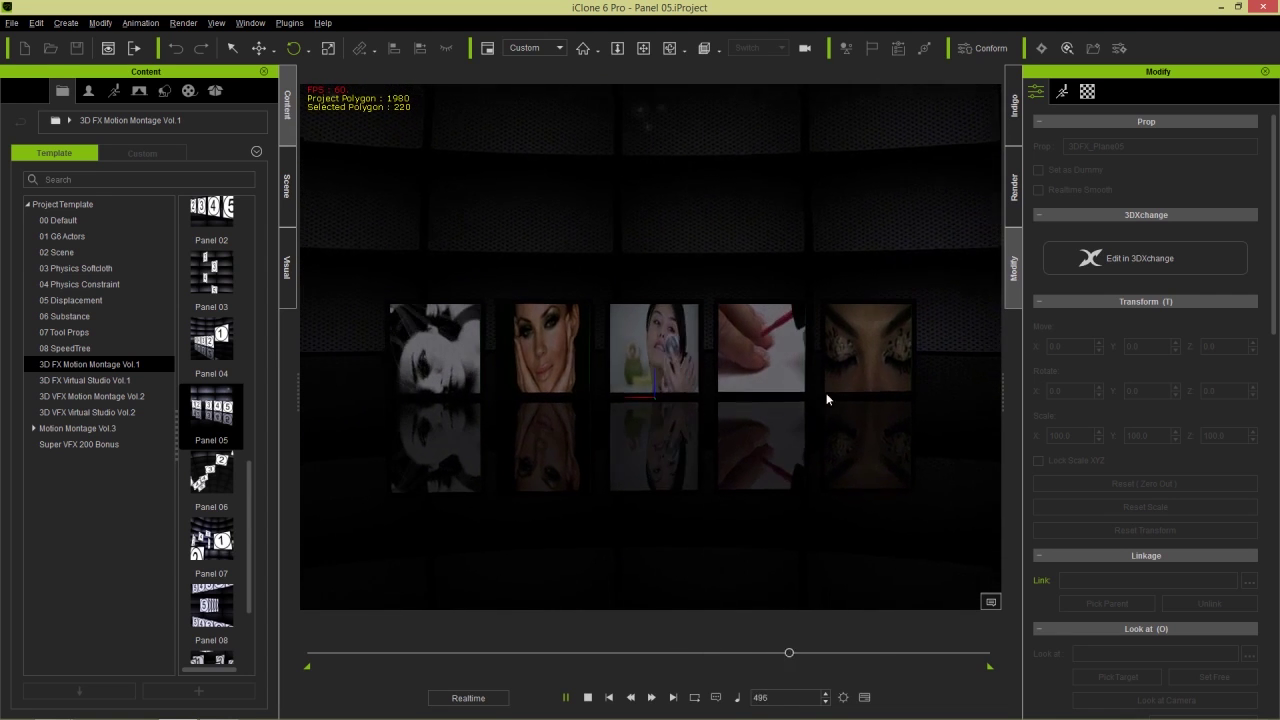
{"action": "left_click", "coordinate": [589, 697]}
- Open the Timeline, select the 3DFX_Plane05 prop in the scene list and show its tracks in the Timeline
{"action": "key", "text": "F3"}
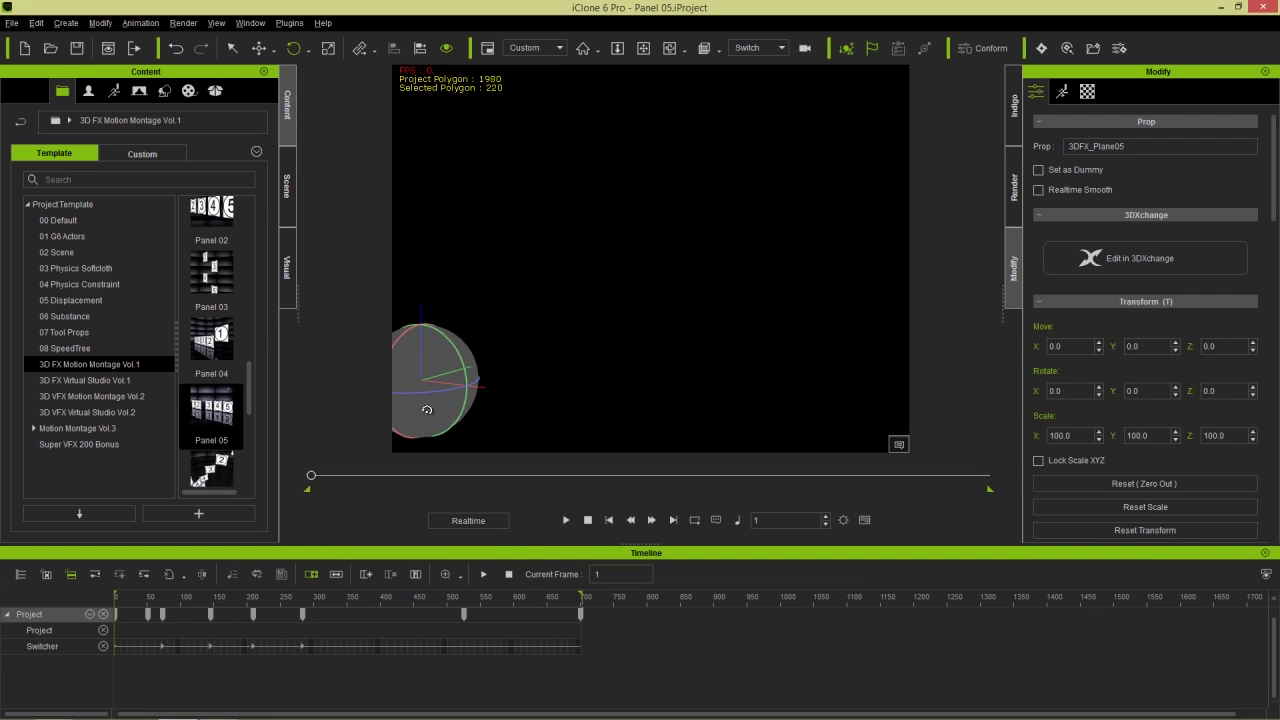
{"action": "left_click", "coordinate": [288, 184]}
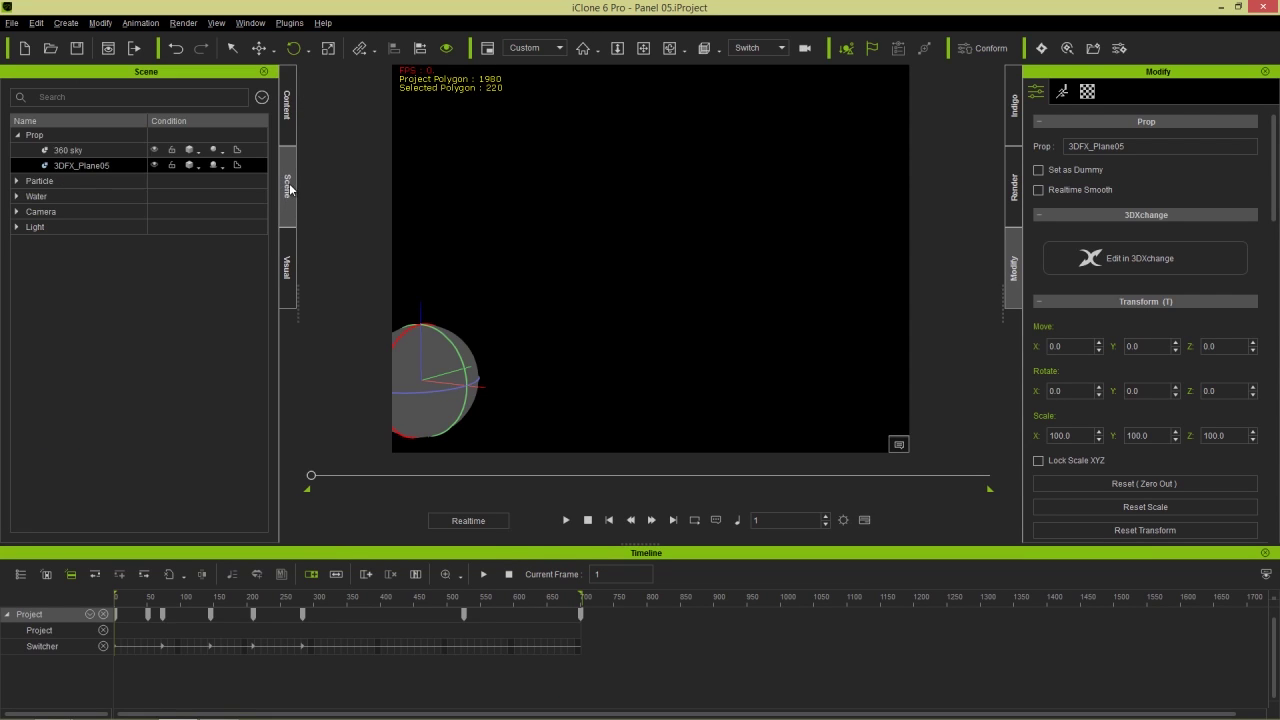
{"action": "left_click", "coordinate": [82, 153]}
{"action": "left_click", "coordinate": [86, 167]}
{"action": "left_click", "coordinate": [46, 575]}
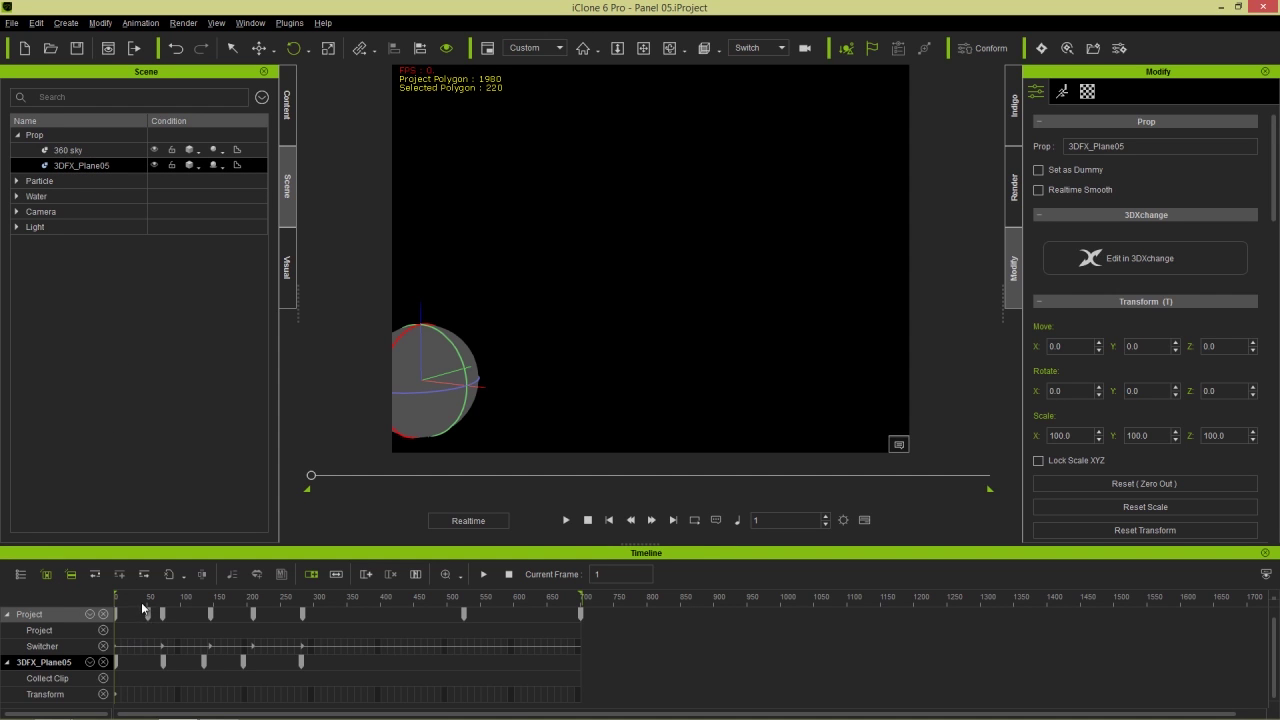
- Scrub to frame 122, display the Video track of 3DFX_Plane05 and examine the start positions of its video clips
{"action": "left_click_drag", "start_coordinate": [143, 603], "coordinate": [198, 599]}
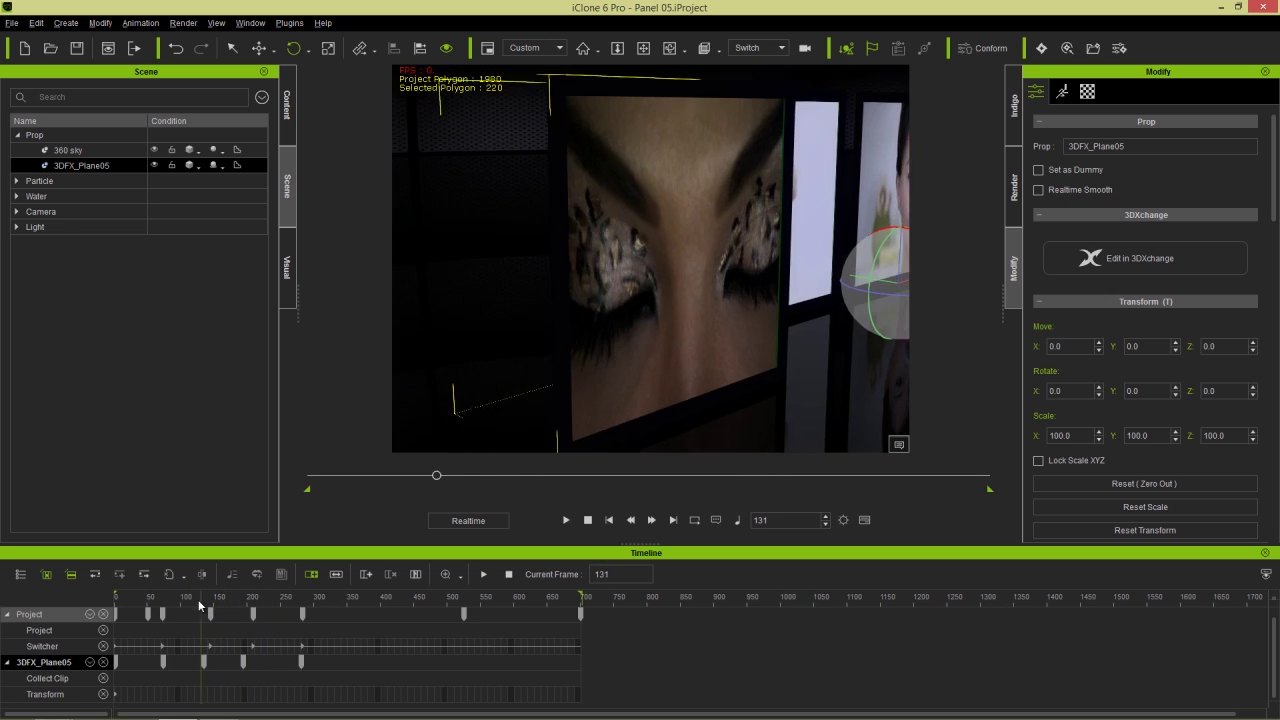
{"action": "left_click", "coordinate": [90, 662]}
{"action": "left_click", "coordinate": [103, 648]}
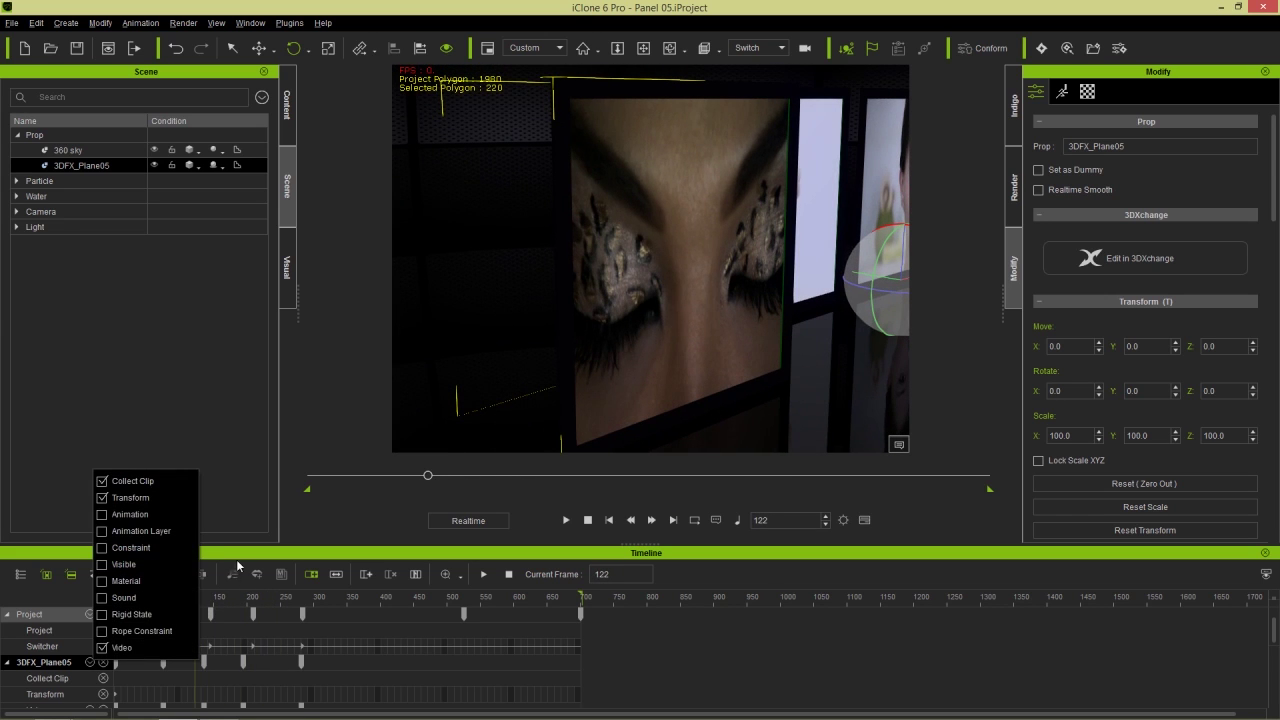
{"action": "scroll", "coordinate": [202, 655], "scroll_direction": "down", "scroll_amount": 6}
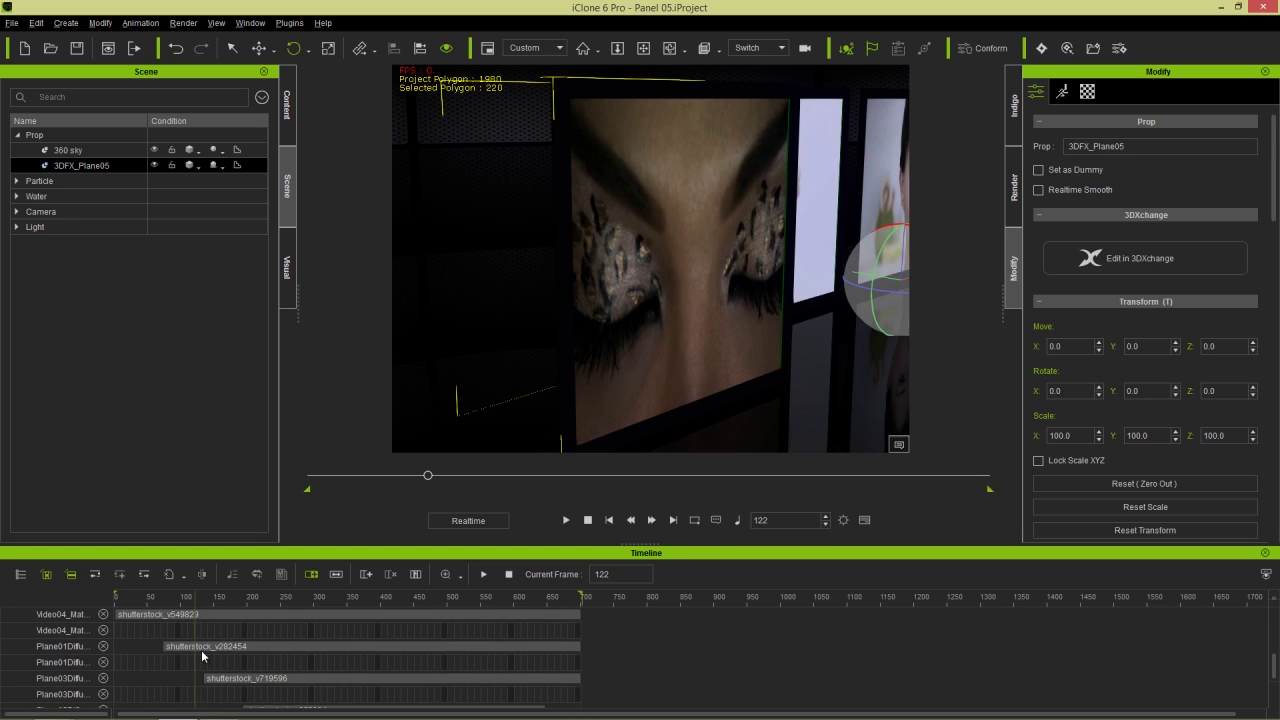
{"action": "scroll", "coordinate": [204, 651], "scroll_direction": "up", "scroll_amount": 4}
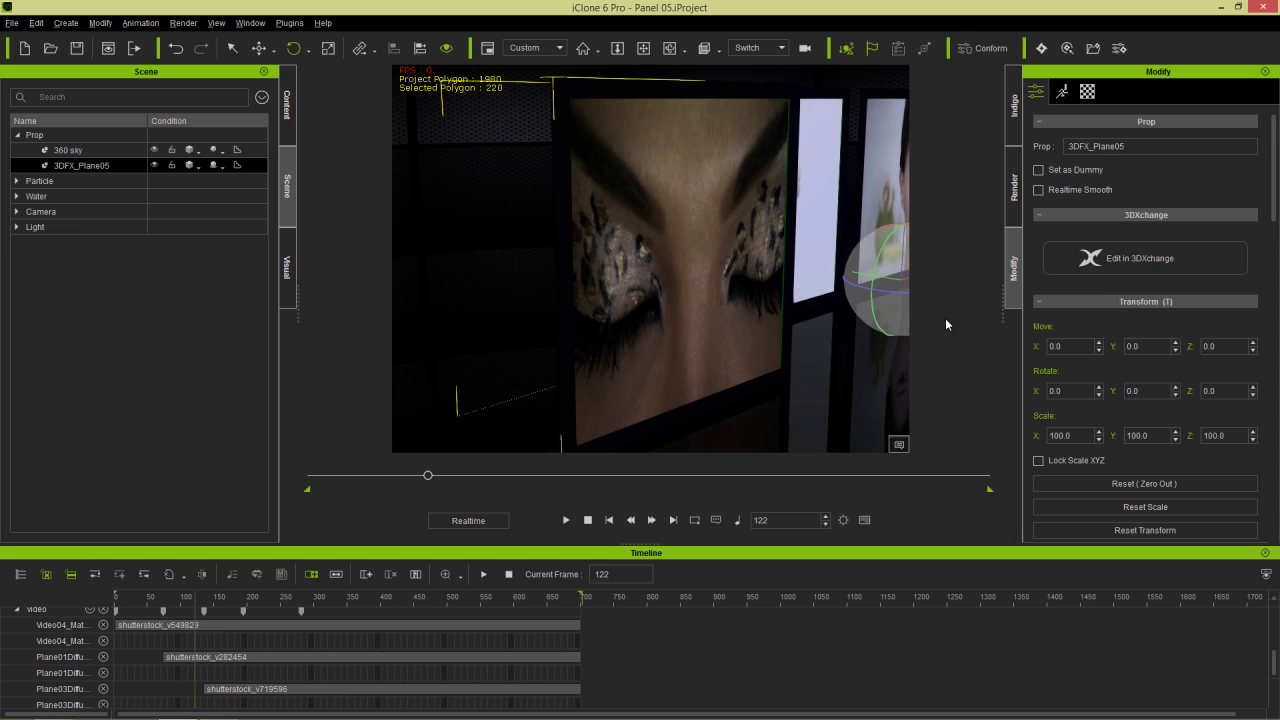
- Examine the mesh and material names of 3DFX_Plane05, comparing the Plane_03 panel and Frame materials with the playhead at frame 158
{"action": "left_click", "coordinate": [1086, 92]}
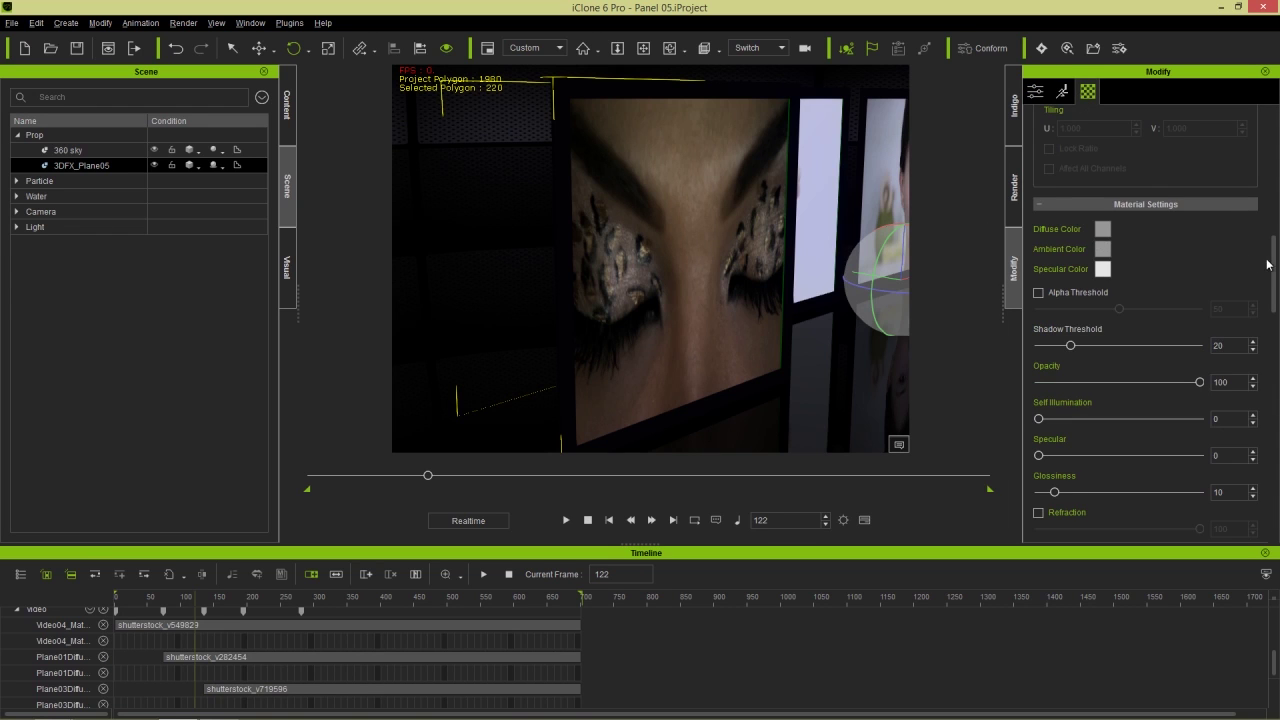
{"action": "left_click_drag", "start_coordinate": [1275, 263], "coordinate": [1275, 131]}
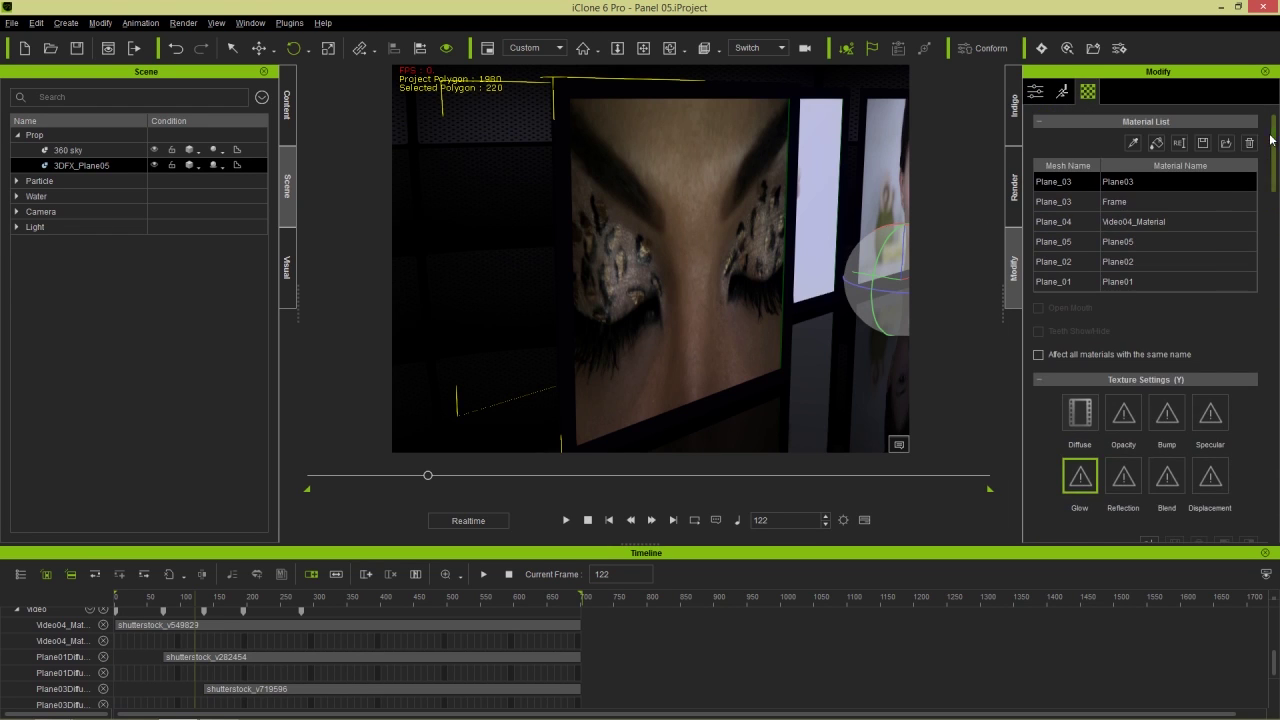
{"action": "left_click", "coordinate": [1057, 201]}
{"action": "left_click", "coordinate": [1062, 241]}
{"action": "left_click", "coordinate": [1070, 262]}
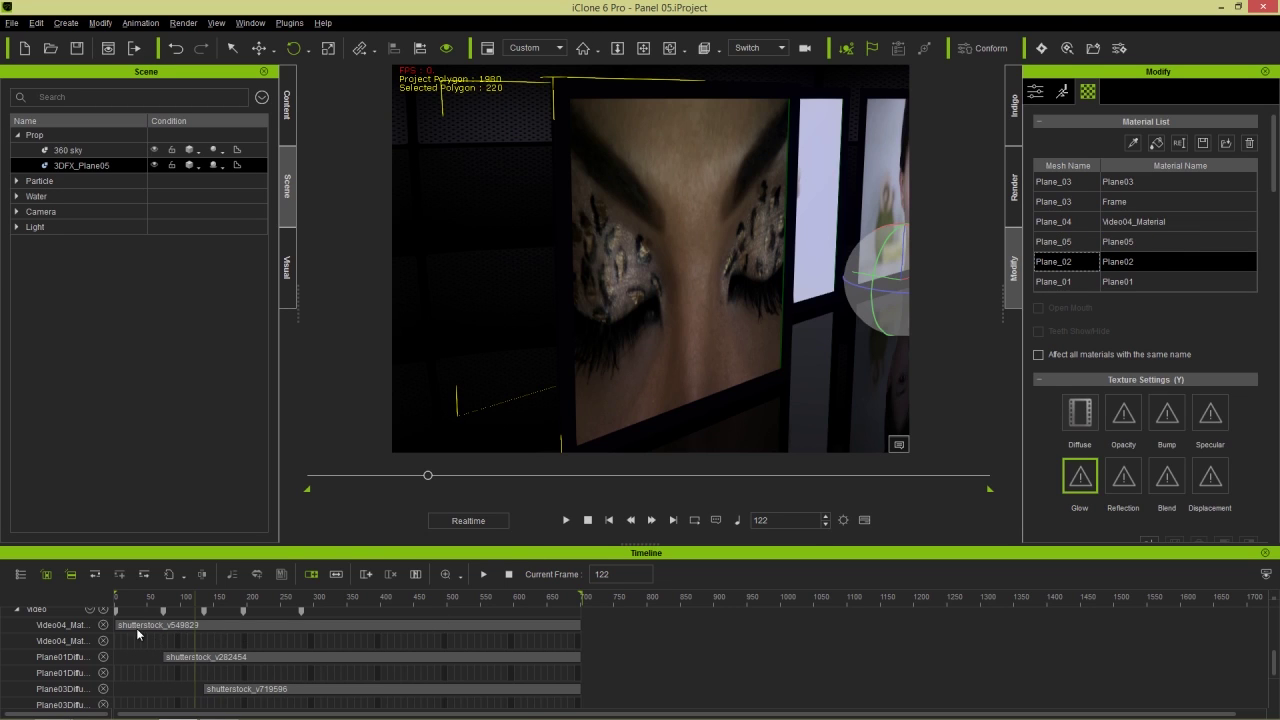
{"action": "left_click_drag", "start_coordinate": [159, 600], "coordinate": [219, 600]}
{"action": "left_click", "coordinate": [1070, 202]}
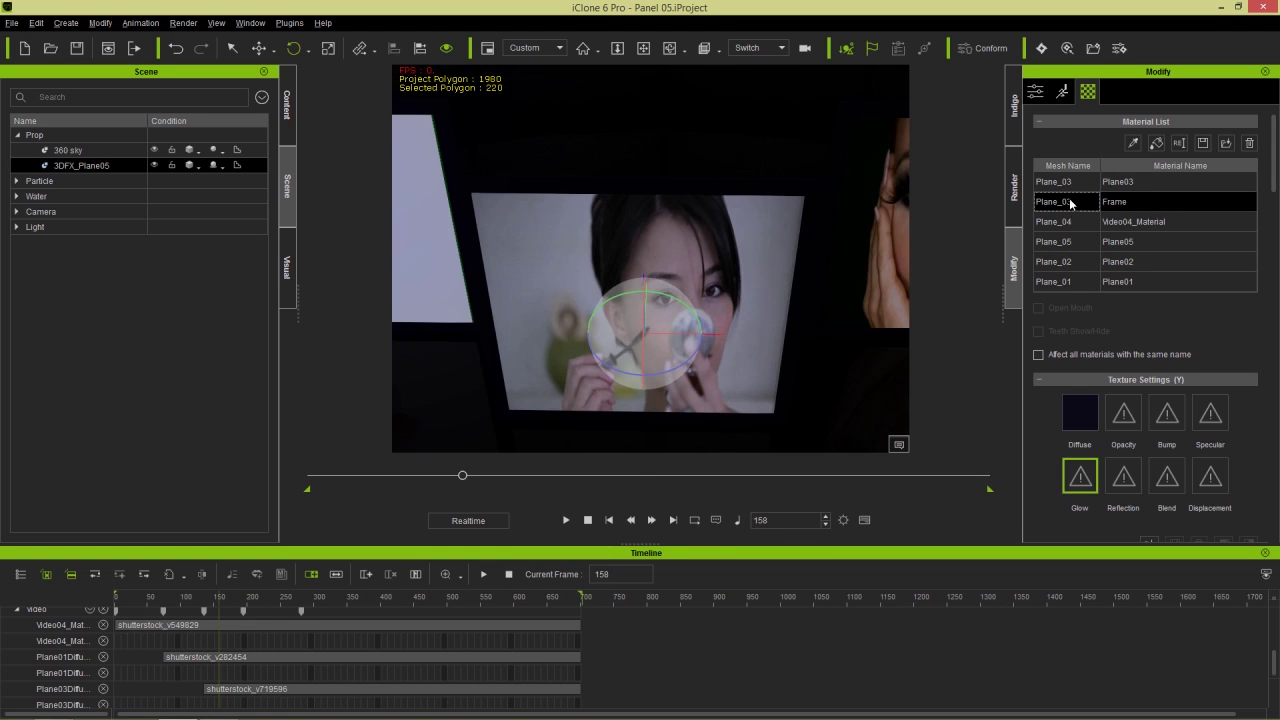
{"action": "left_click", "coordinate": [1080, 184]}
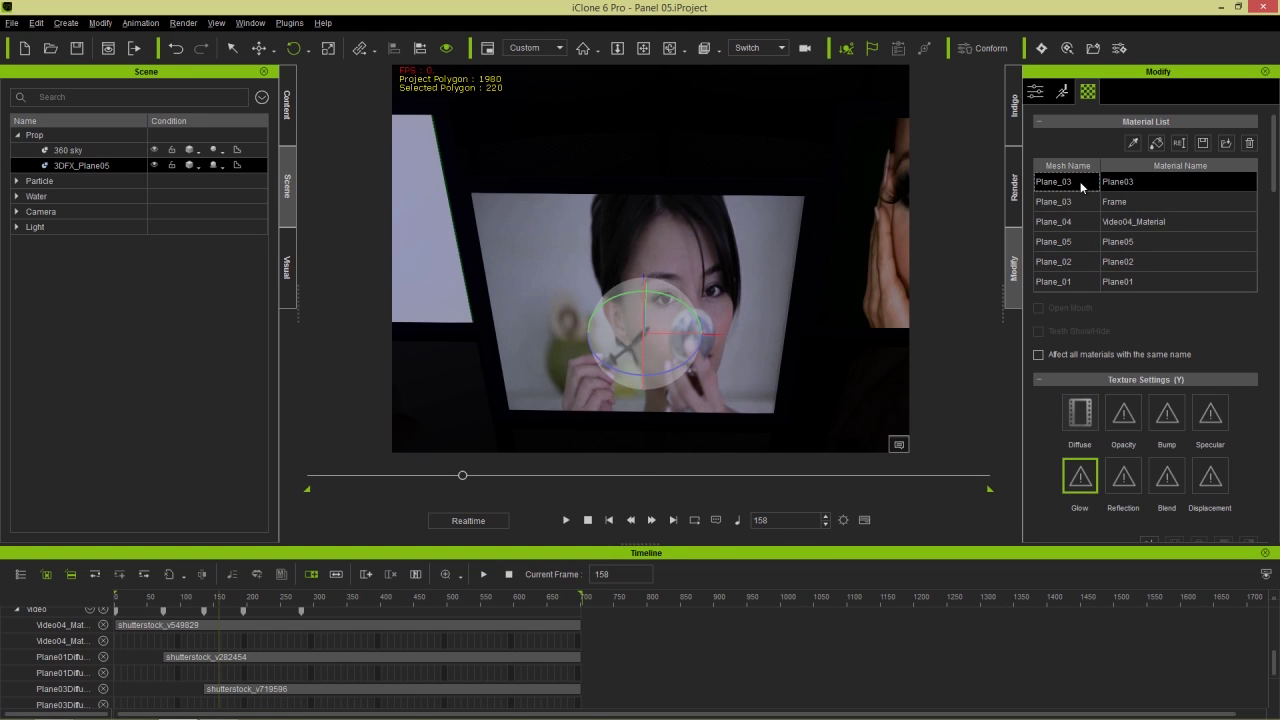
{"action": "left_click", "coordinate": [1110, 204]}
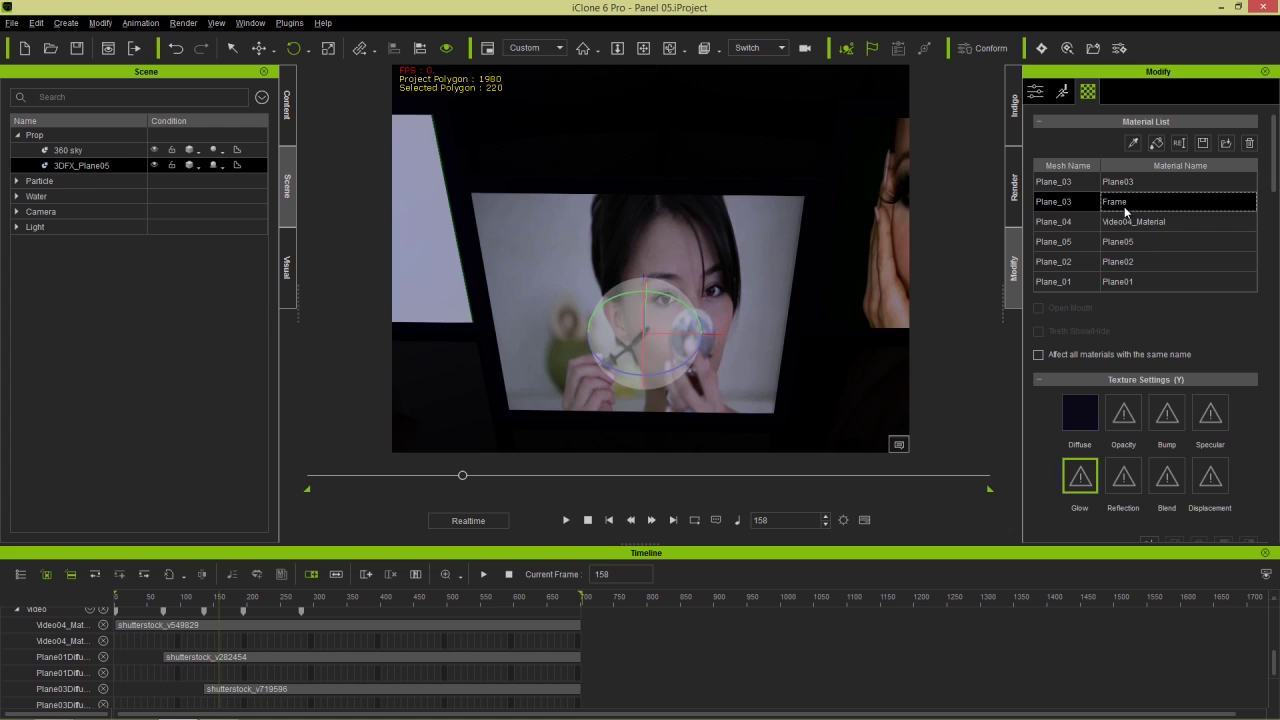
- Close the Timeline and move the playhead to frame 413 to view the row of video panels
{"action": "left_click", "coordinate": [1265, 555]}
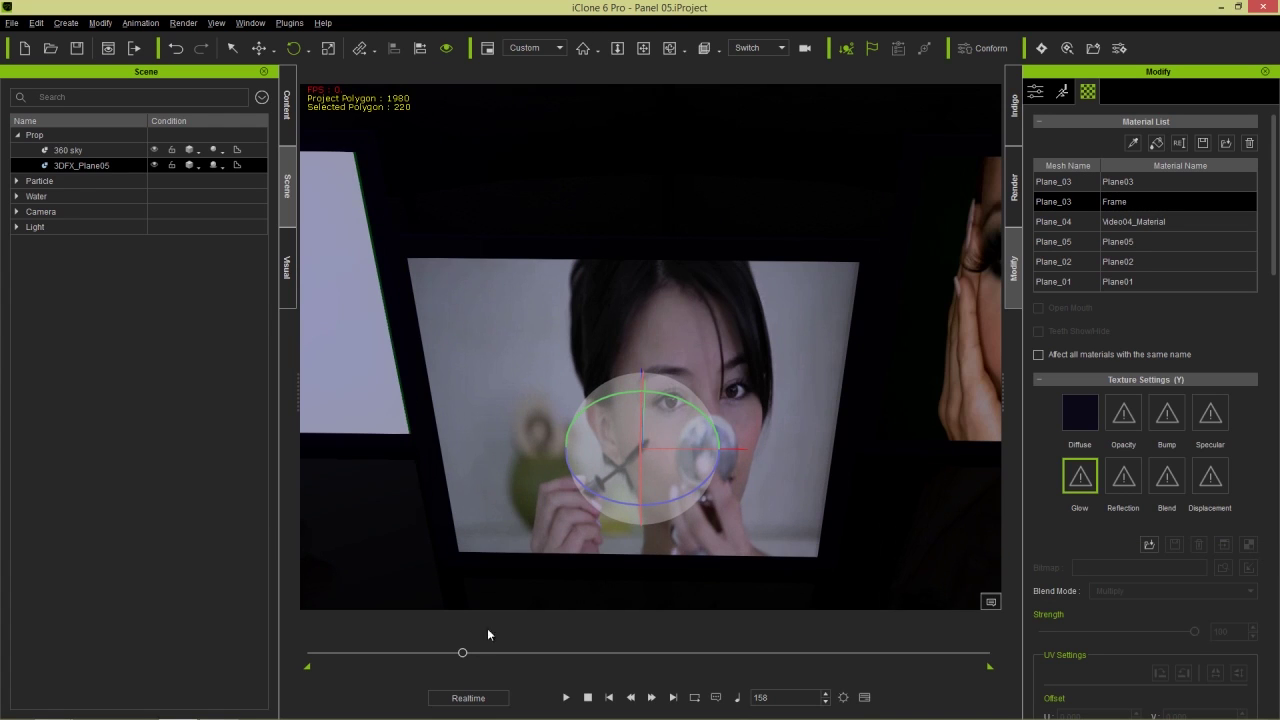
{"action": "left_click_drag", "start_coordinate": [462, 653], "coordinate": [709, 640]}
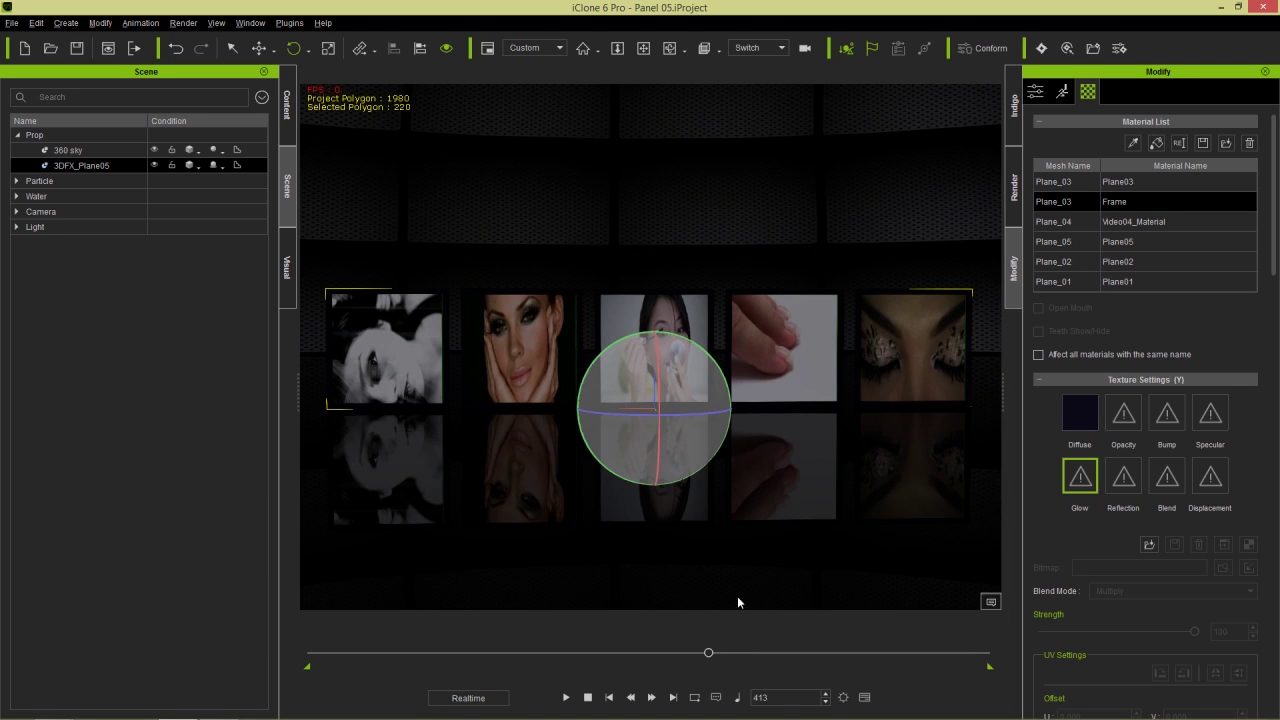
- Return the playhead to frame 1 and load the cold texture into the Frame material's Glow channel
{"action": "left_click_drag", "start_coordinate": [708, 654], "coordinate": [272, 652]}
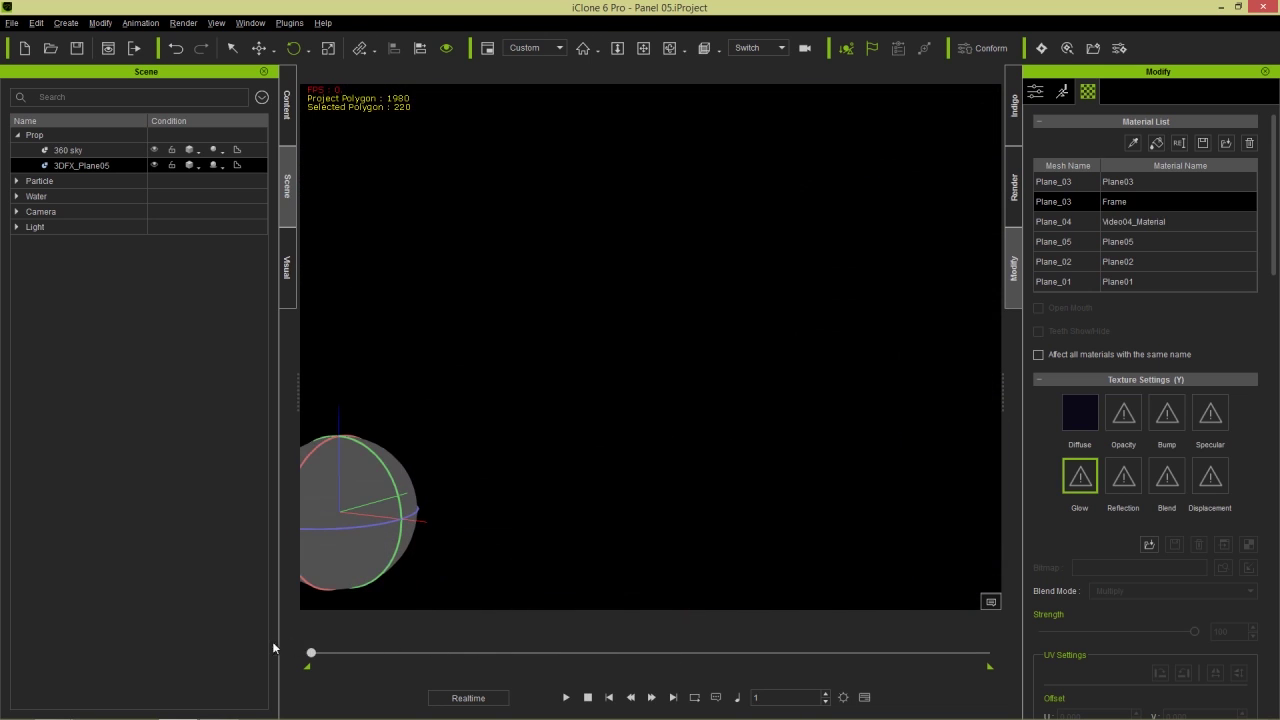
{"action": "double_click", "coordinate": [1079, 478]}
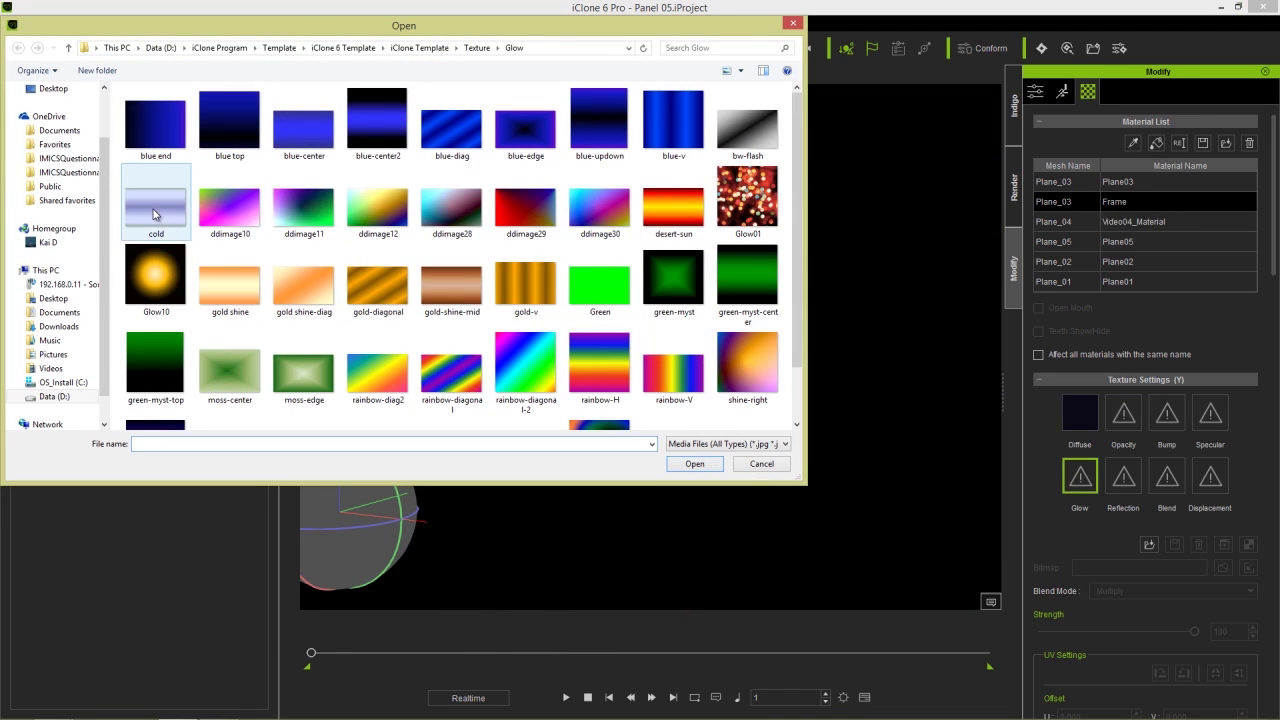
{"action": "double_click", "coordinate": [153, 214]}
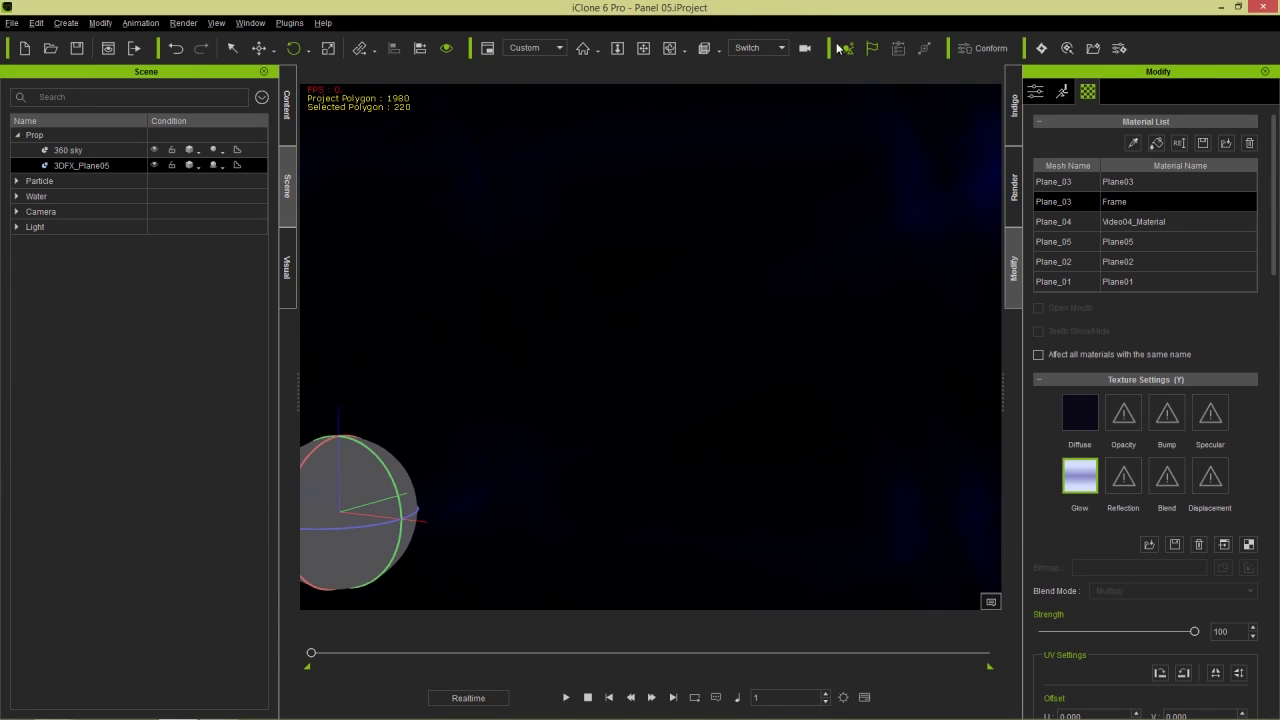
- Change the camera view from Switch to Preview and scrub to frame 29 to inspect the glowing panel frames
{"action": "left_click", "coordinate": [775, 47]}
{"action": "left_click", "coordinate": [774, 72]}
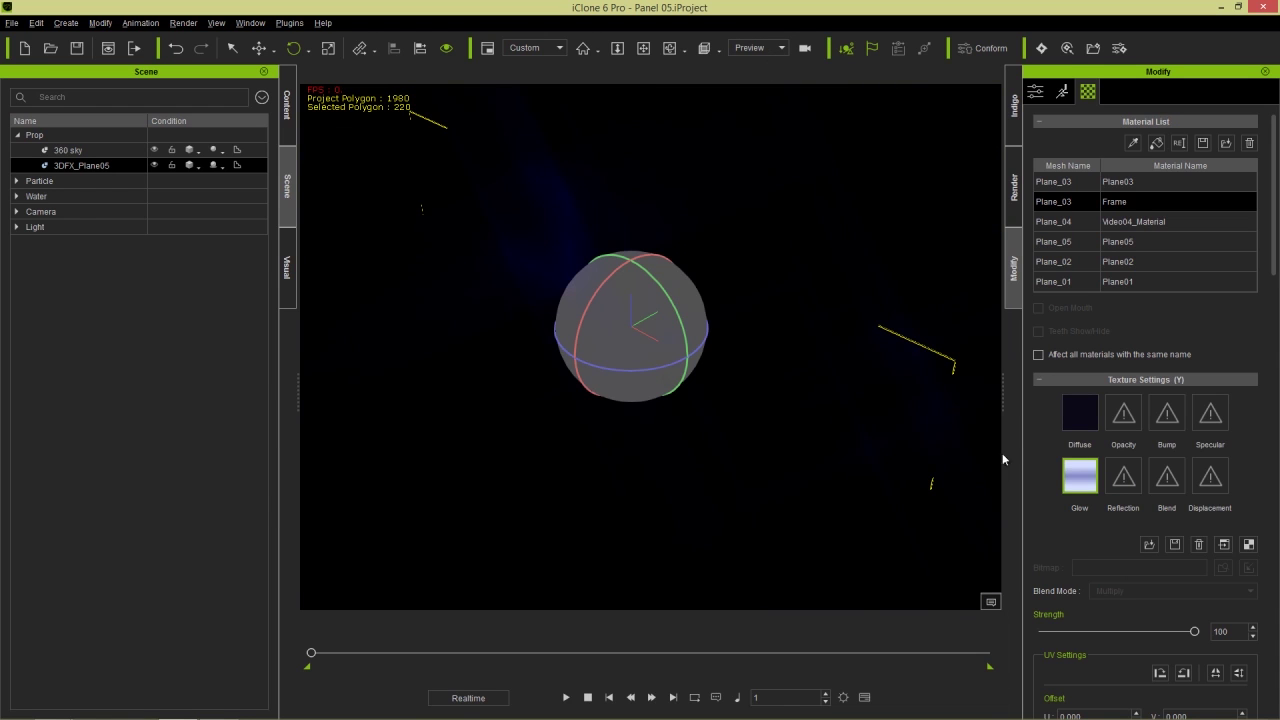
{"action": "left_click_drag", "start_coordinate": [311, 652], "coordinate": [338, 652]}
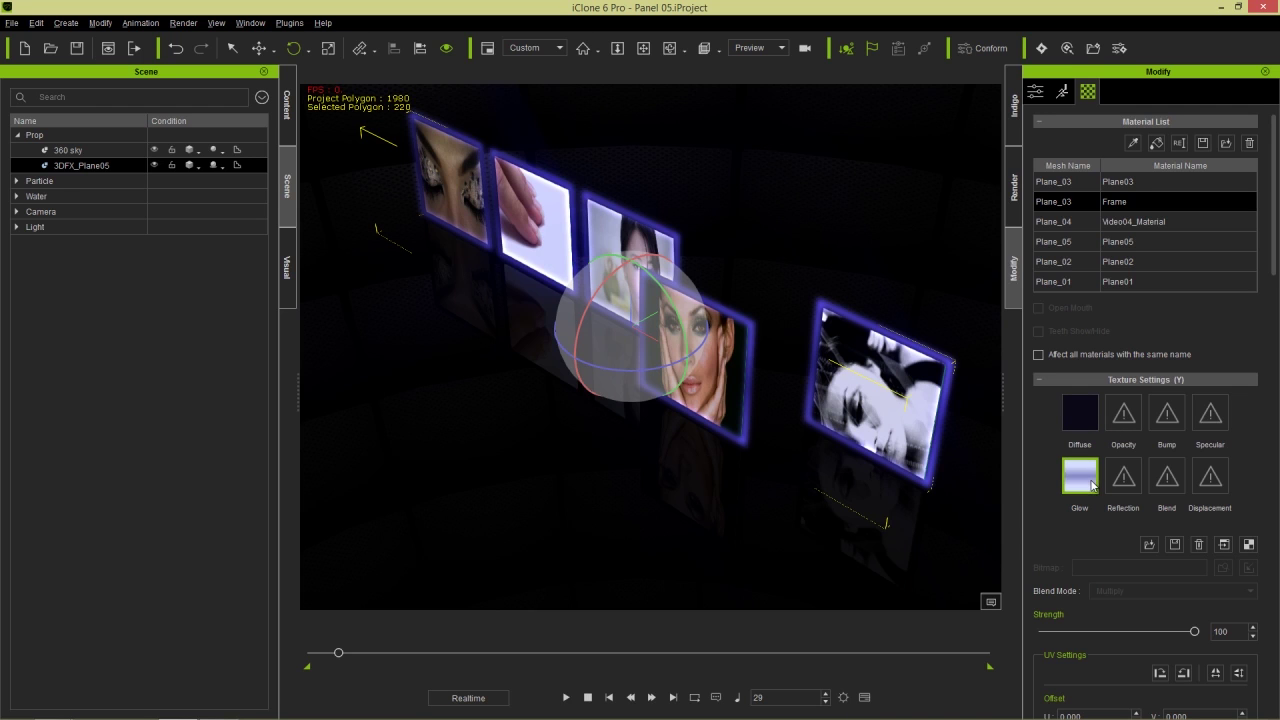
- Remove the Diffuse texture from the Frame material with the playhead back at frame 1
{"action": "left_click", "coordinate": [1080, 412]}
{"action": "left_click_drag", "start_coordinate": [1194, 631], "coordinate": [1223, 625]}
{"action": "left_click_drag", "start_coordinate": [339, 654], "coordinate": [292, 663]}
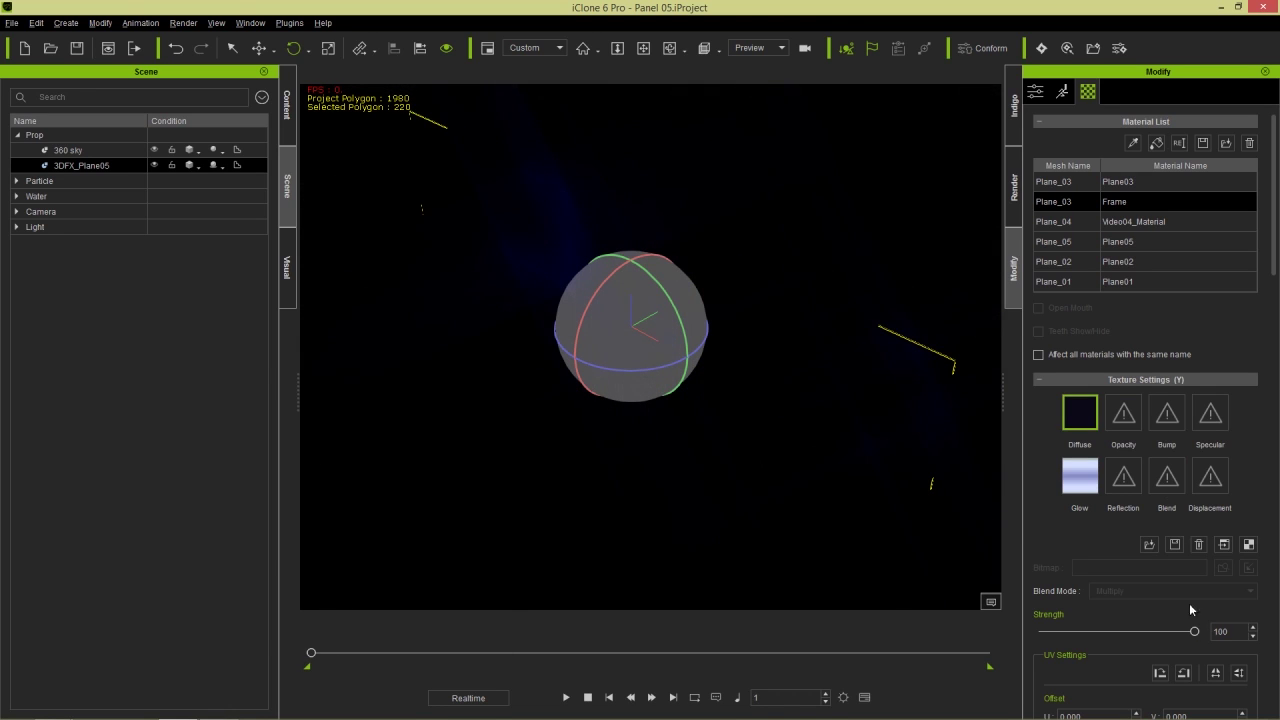
{"action": "left_click", "coordinate": [1199, 544]}
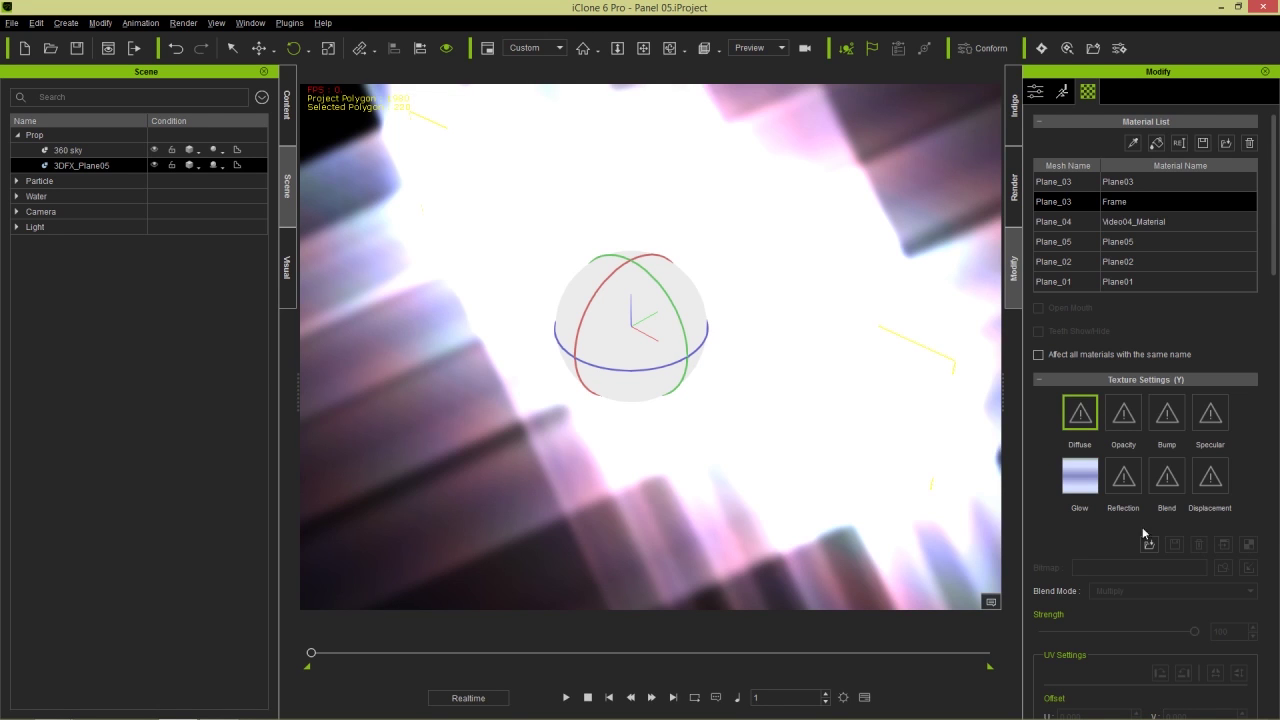
- Set the Frame material's Glow strength to 0 at frame 1 and play the animation to check it
{"action": "left_click", "coordinate": [1080, 476]}
{"action": "left_click_drag", "start_coordinate": [1193, 631], "coordinate": [1018, 635]}
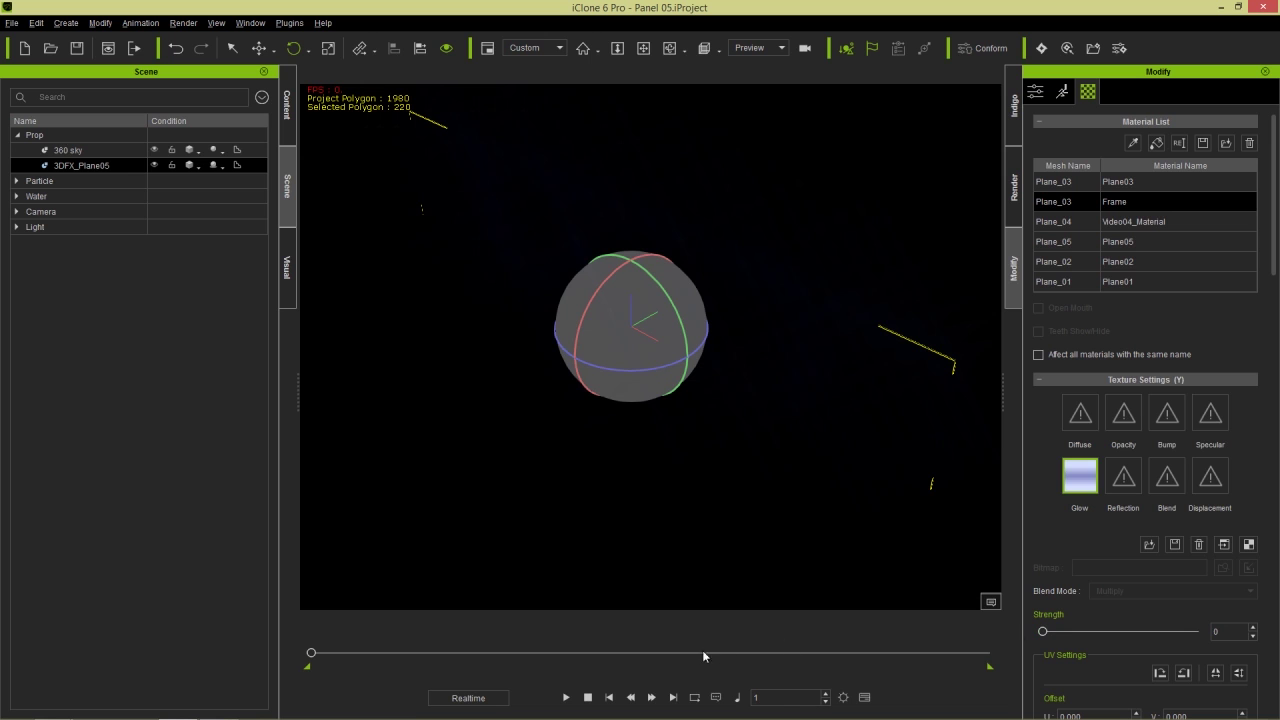
{"action": "left_click", "coordinate": [567, 697]}
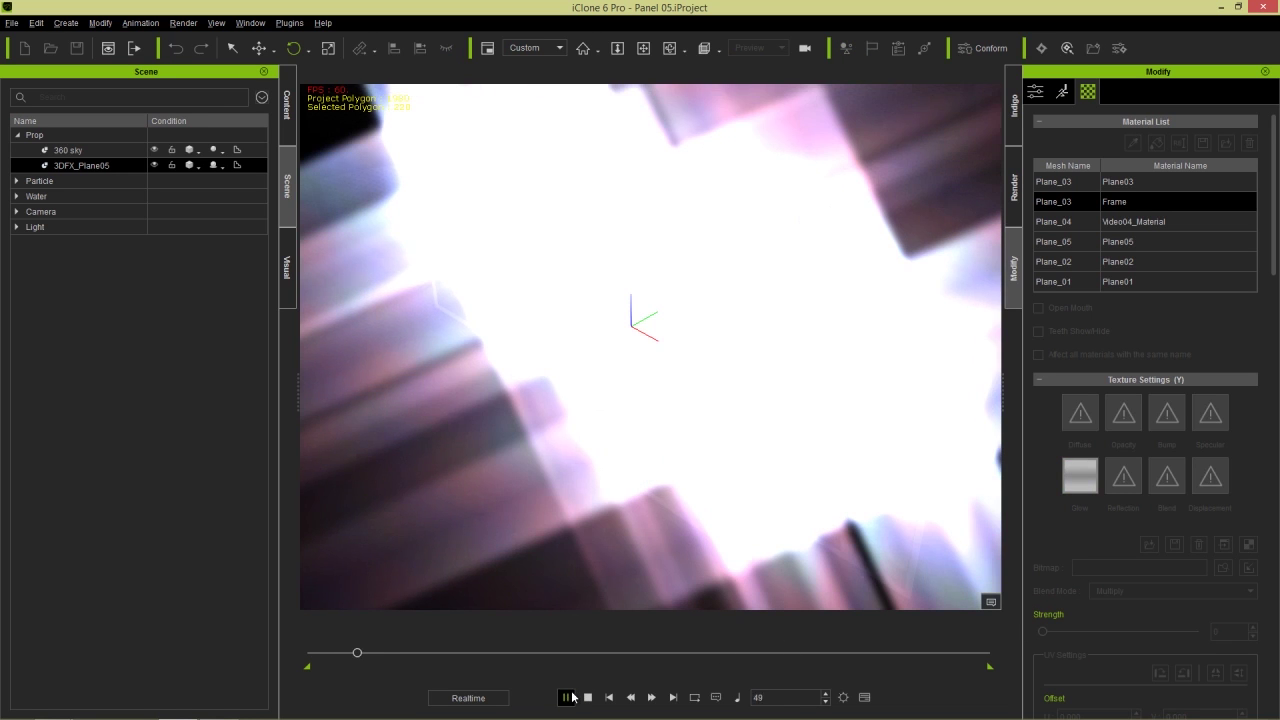
{"action": "left_click", "coordinate": [586, 697]}
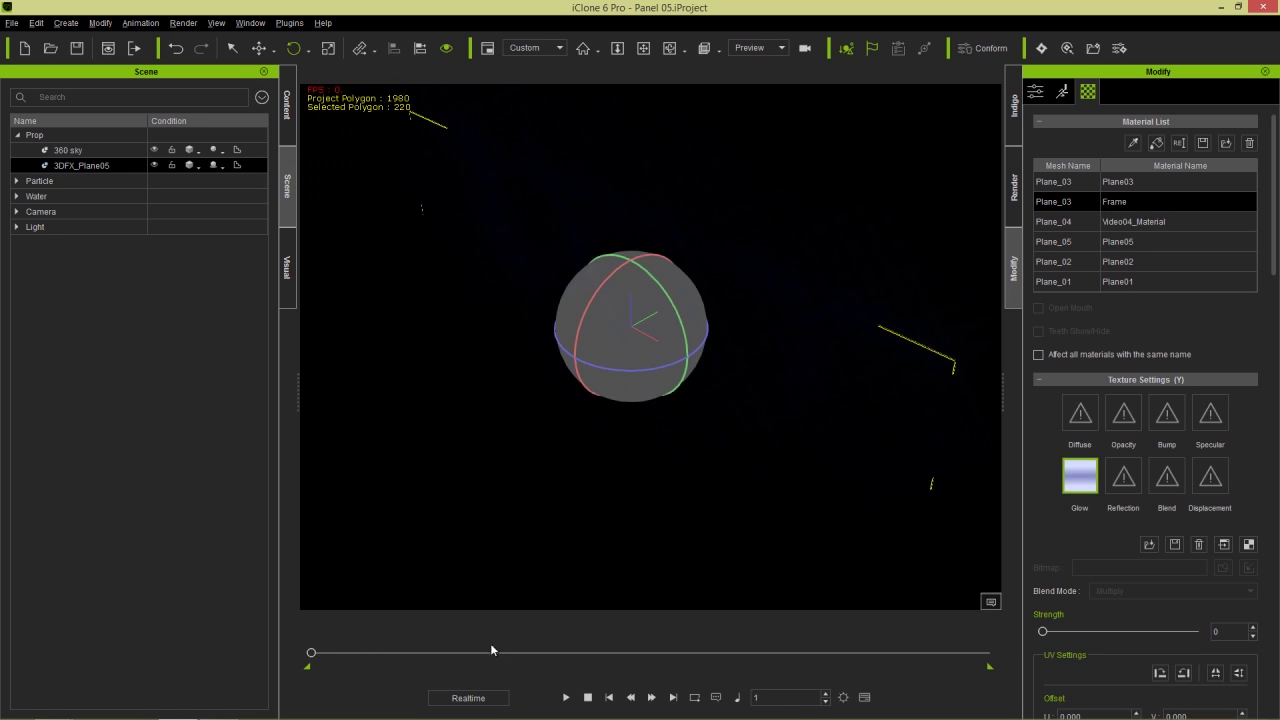
- Open the Timeline and display the Material track of 3DFX_Plane05
{"action": "key", "text": "F3"}
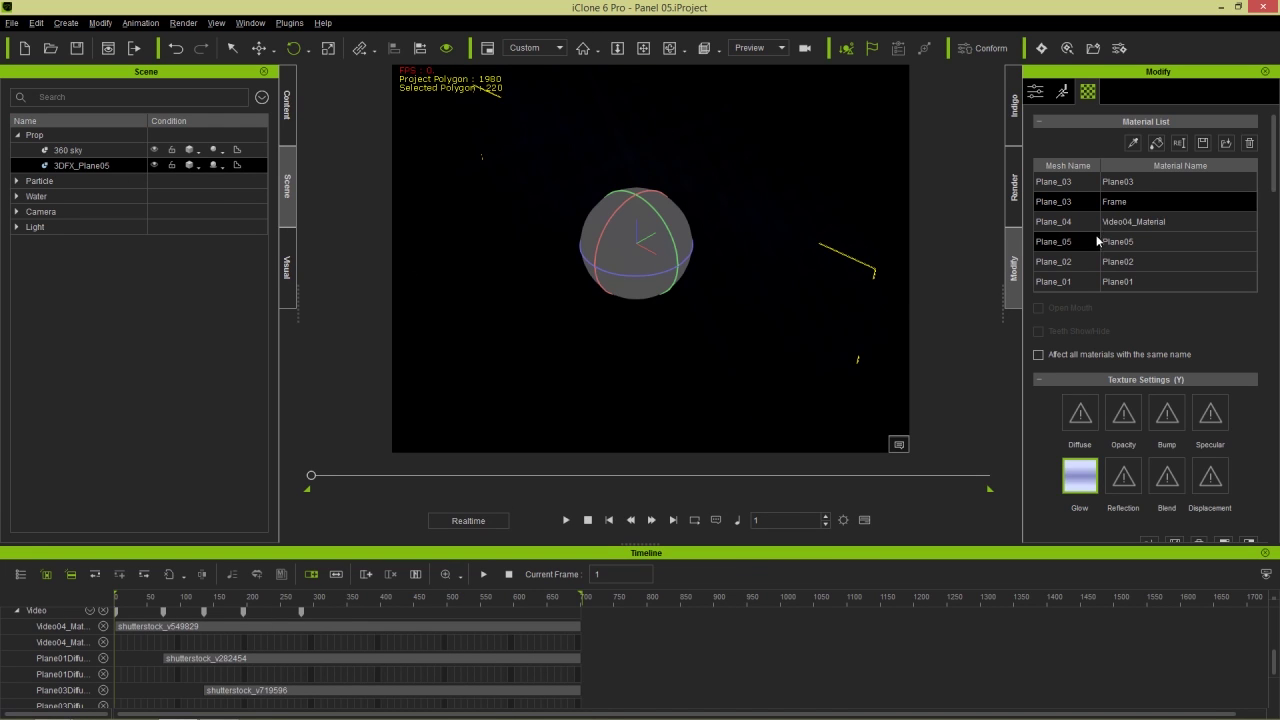
{"action": "scroll", "coordinate": [104, 668], "scroll_direction": "up", "scroll_amount": 1}
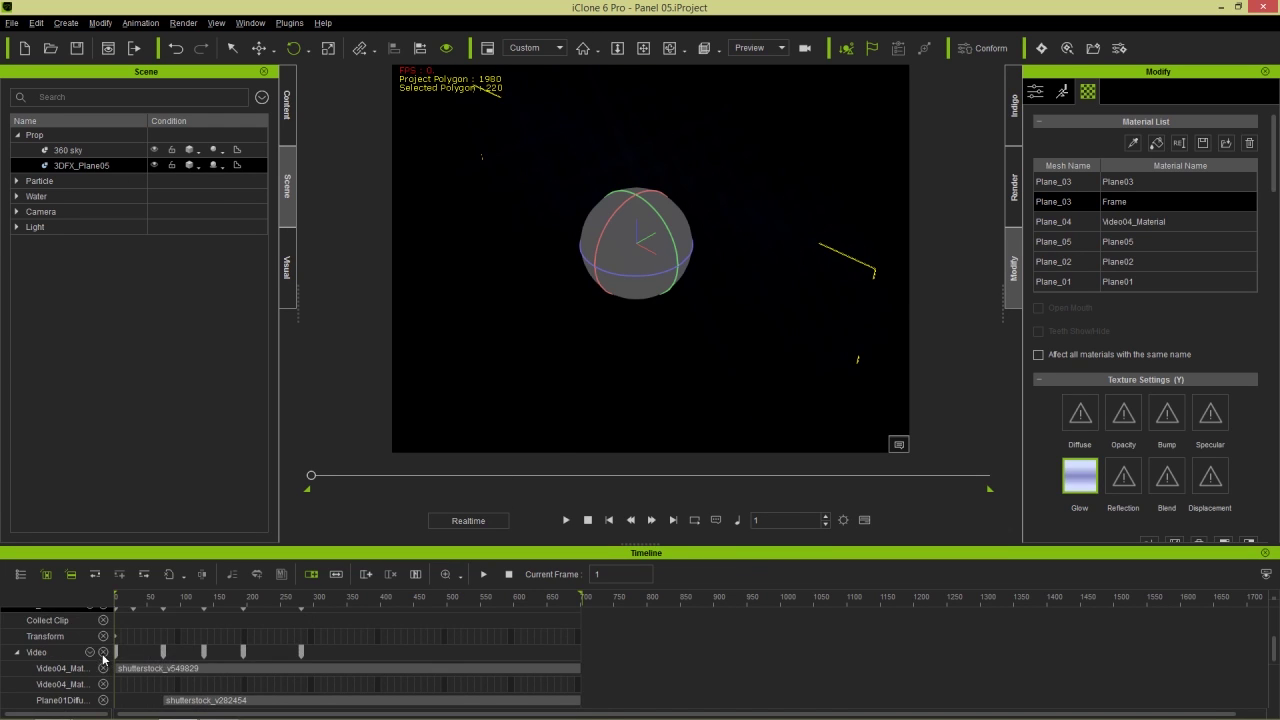
{"action": "scroll", "coordinate": [103, 657], "scroll_direction": "up", "scroll_amount": 2}
{"action": "left_click", "coordinate": [90, 662]}
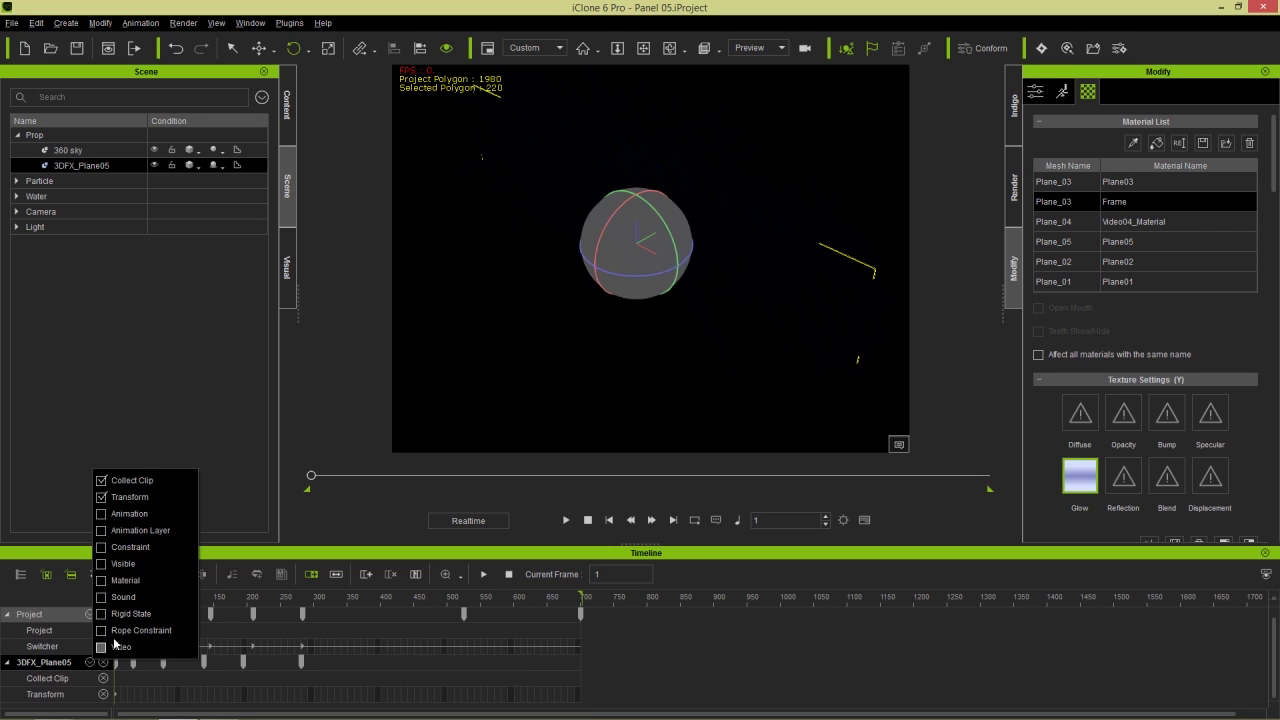
{"action": "left_click", "coordinate": [101, 580]}
{"action": "left_click", "coordinate": [273, 556]}
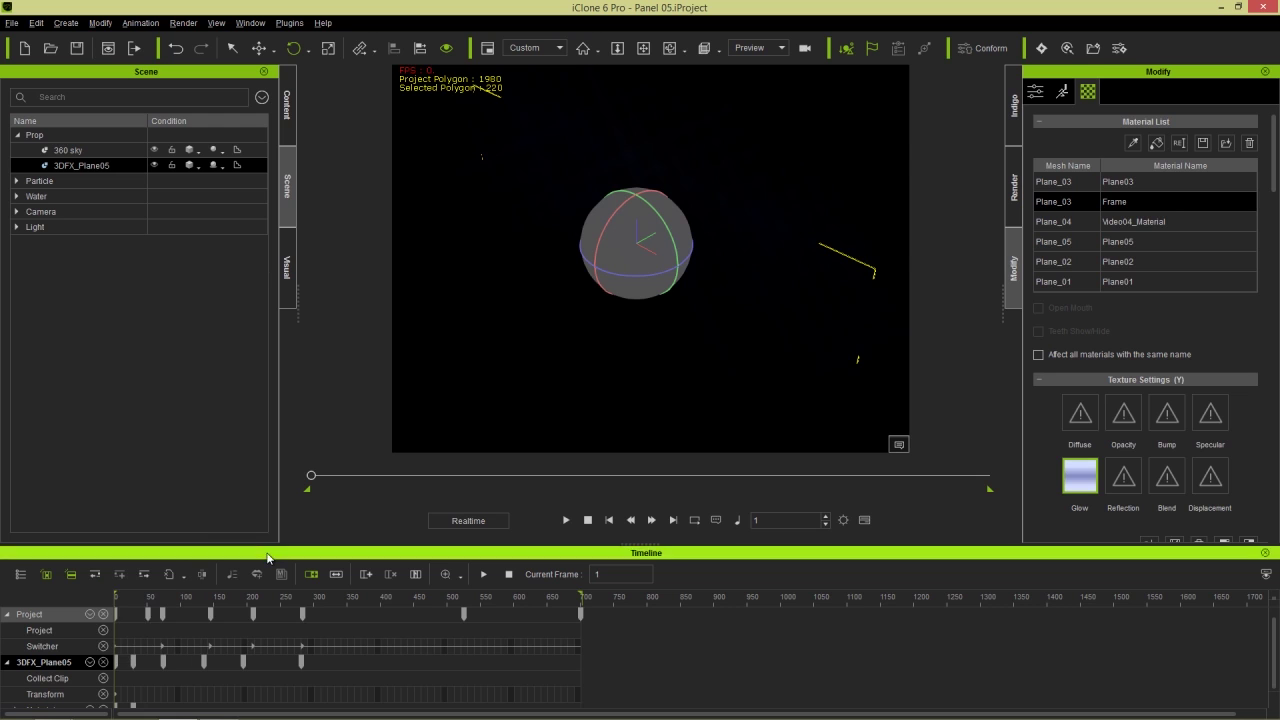
- Move the Material key of 3DFX_Plane05 from frame 29 to frame 1 and set the Glow strength to 0 there
{"action": "left_click", "coordinate": [134, 598]}
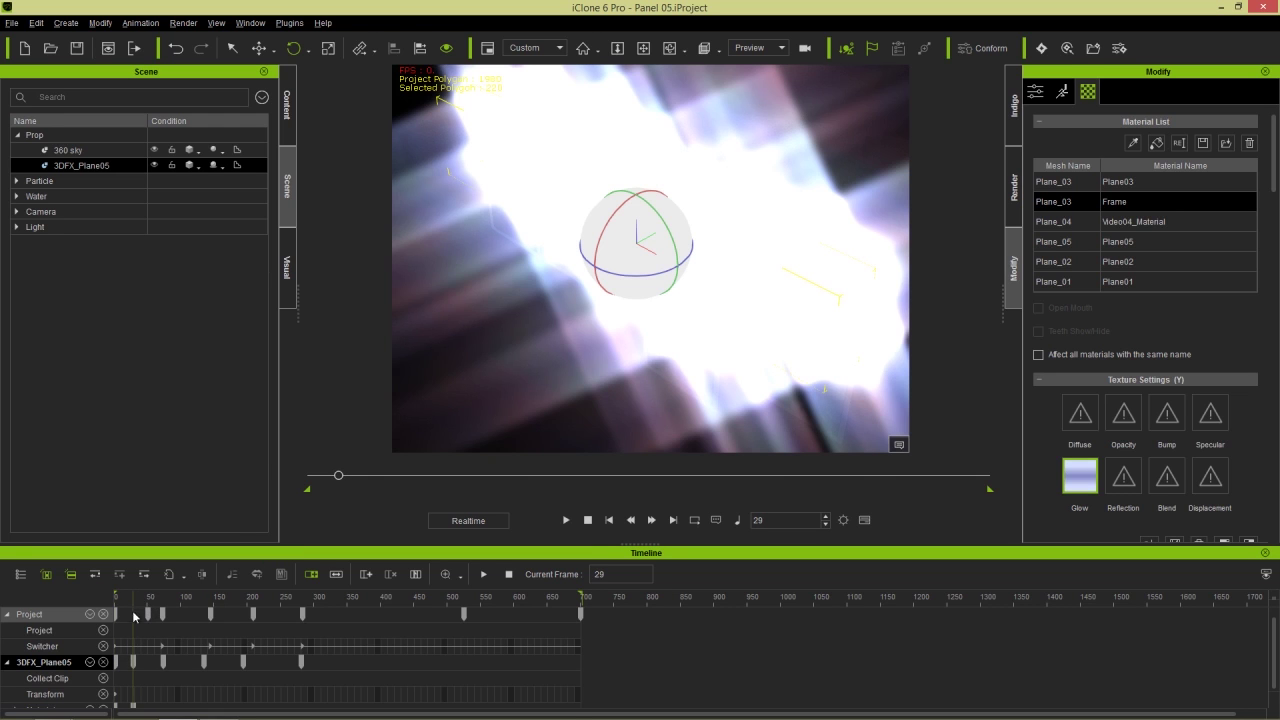
{"action": "scroll", "coordinate": [180, 662], "scroll_direction": "up", "scroll_amount": 5, "text": "ctrl"}
{"action": "scroll", "coordinate": [207, 662], "scroll_direction": "down", "scroll_amount": 1}
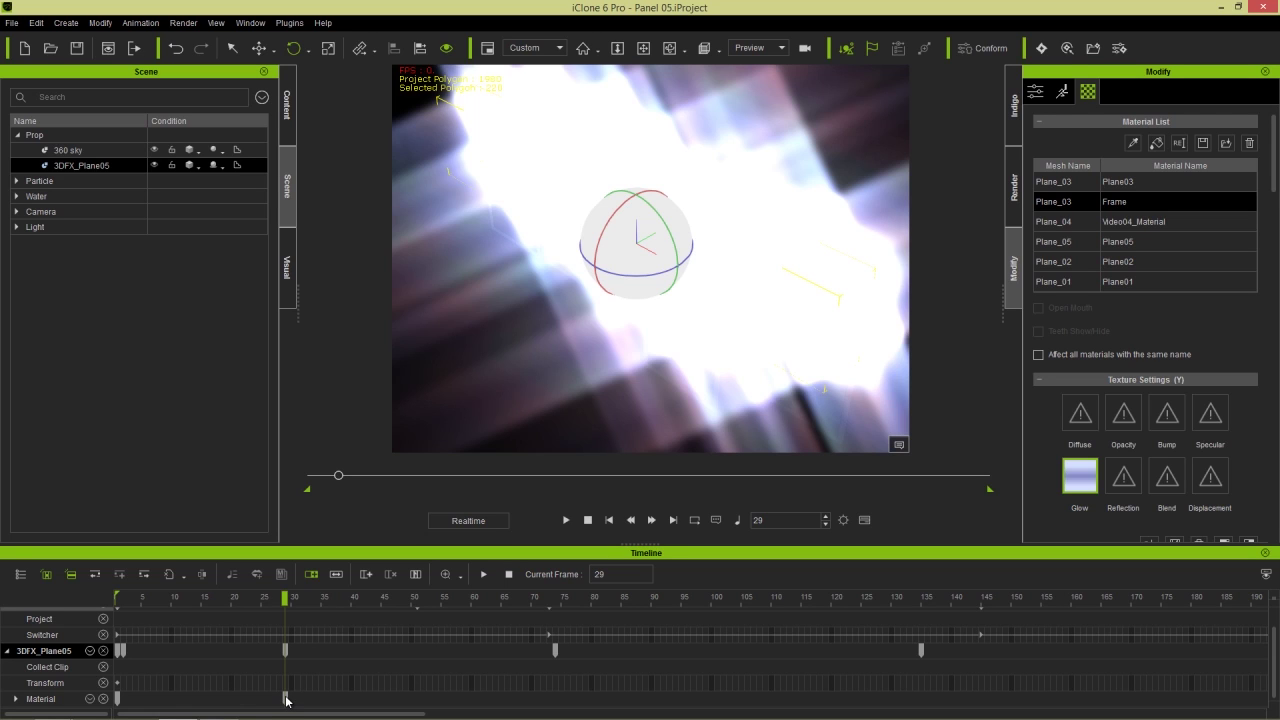
{"action": "left_click_drag", "start_coordinate": [286, 700], "coordinate": [115, 706]}
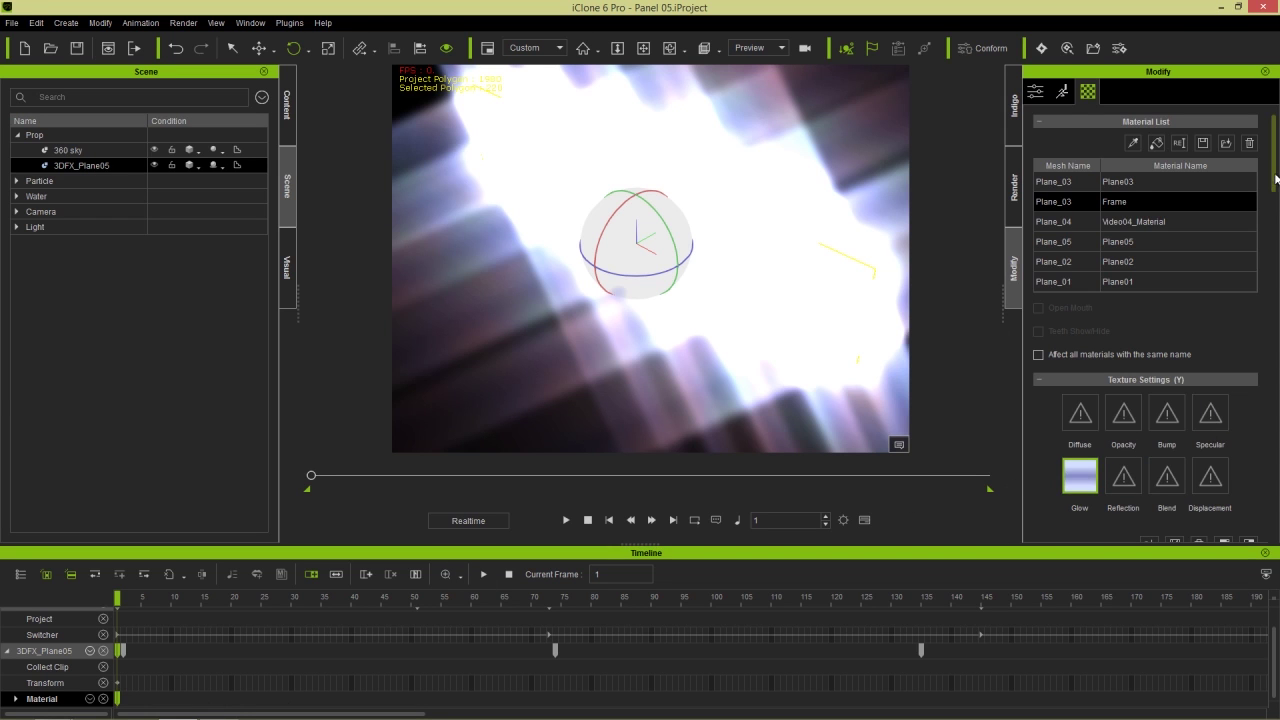
{"action": "scroll", "coordinate": [1276, 178], "scroll_direction": "down", "scroll_amount": 5}
{"action": "left_click_drag", "start_coordinate": [1046, 354], "coordinate": [857, 410]}
- Play the animation from frame 73, change the camera view to Switch and replay the montage from the start
{"action": "left_click_drag", "start_coordinate": [121, 606], "coordinate": [548, 596]}
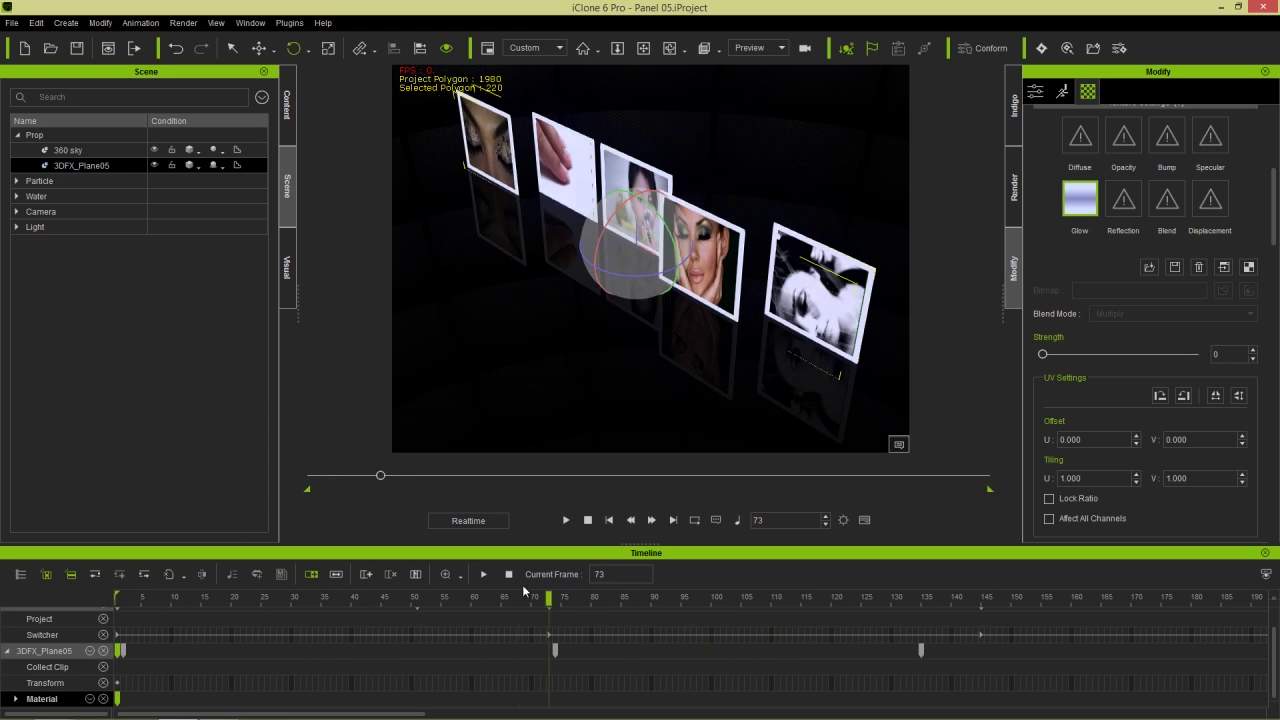
{"action": "left_click", "coordinate": [565, 520]}
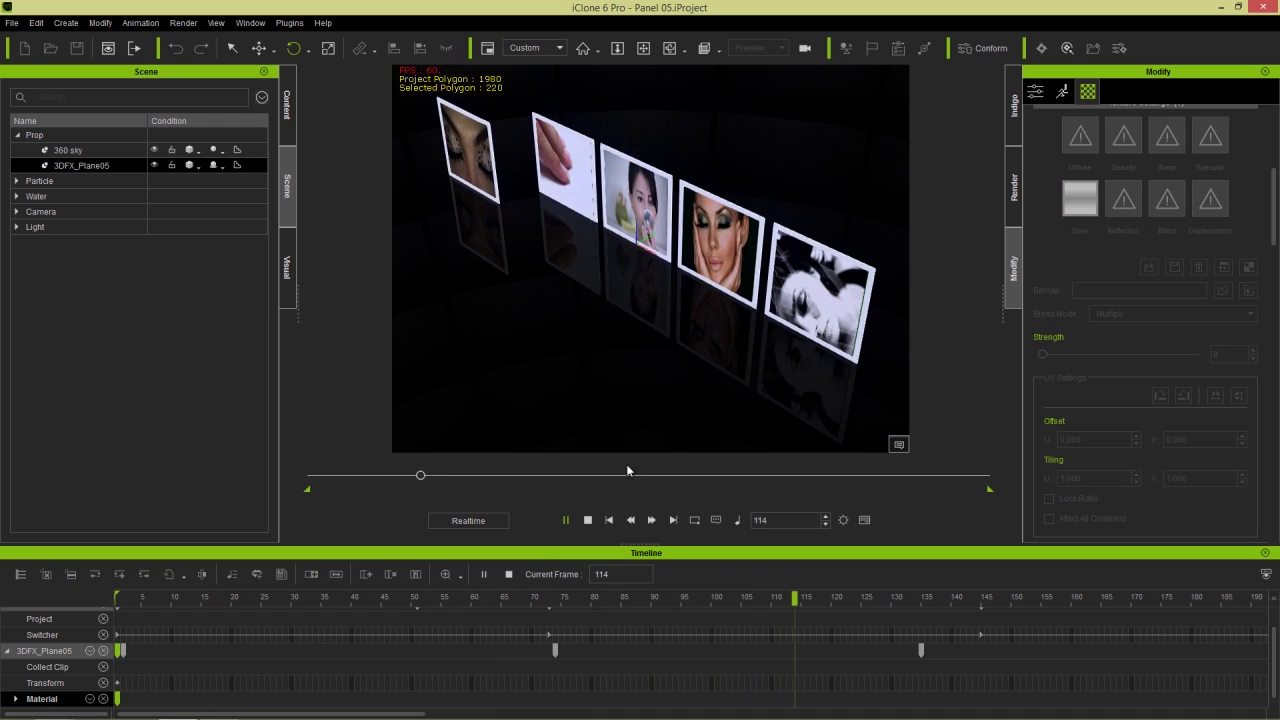
{"action": "left_click", "coordinate": [779, 48]}
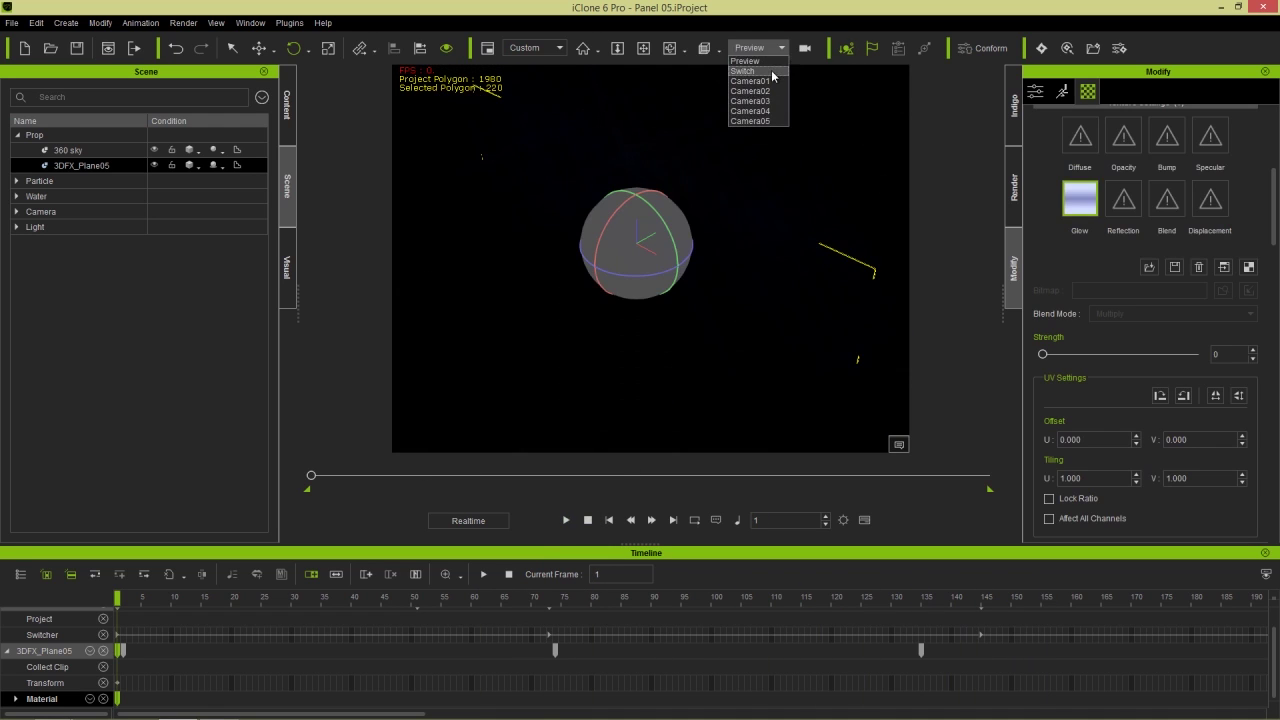
{"action": "left_click", "coordinate": [772, 71]}
{"action": "left_click", "coordinate": [566, 520]}
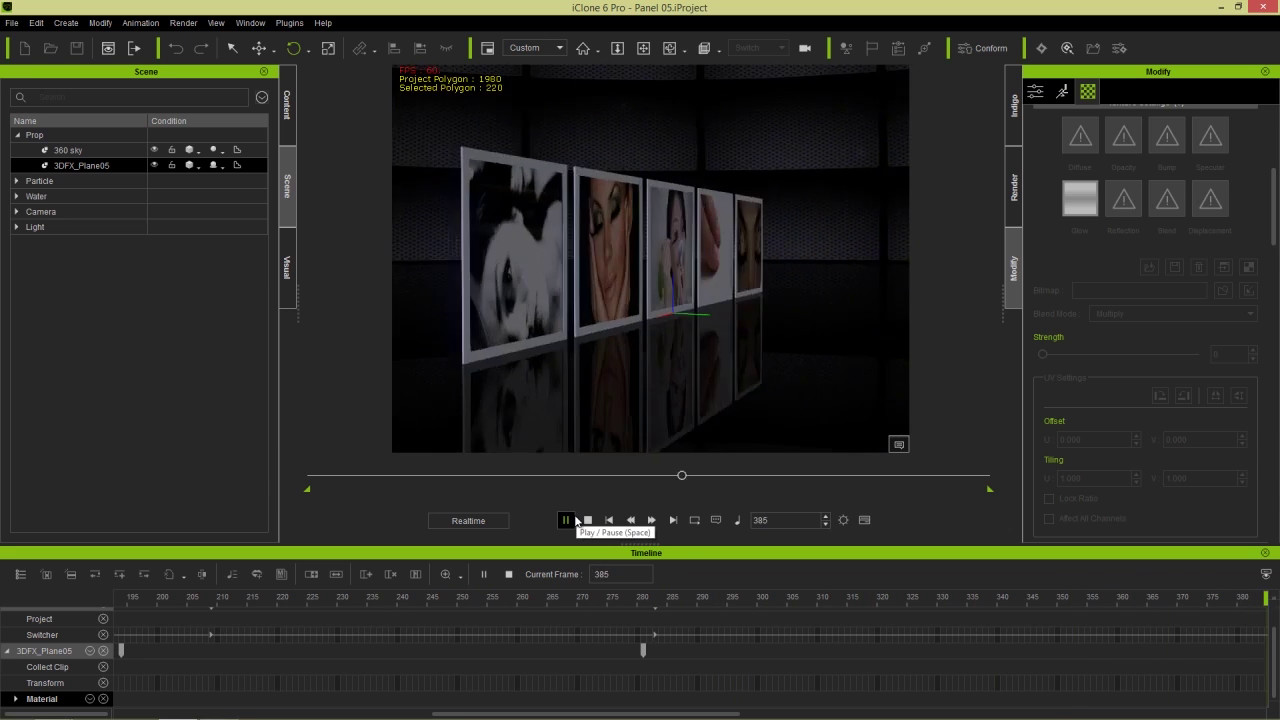
{"action": "left_click", "coordinate": [572, 520]}
- Keyframe the Frame material's Glow strength at 1 on frame 420, 71 on frame 435 and 15 on frame 470
{"action": "mouse_move", "coordinate": [349, 603]}
{"action": "left_mouse_down"}
{"action": "mouse_move", "coordinate": [296, 607]}
{"action": "mouse_move", "coordinate": [324, 607]}
{"action": "left_mouse_up"}
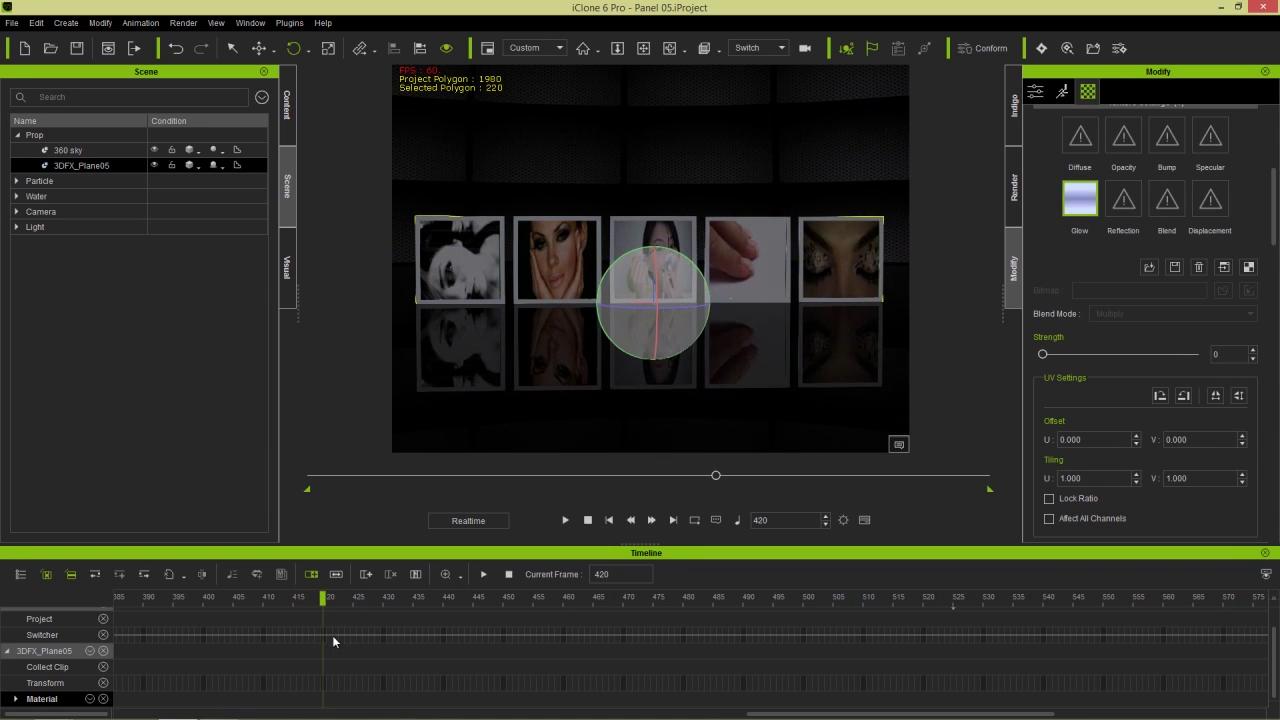
{"action": "left_click", "coordinate": [1252, 350]}
{"action": "left_click_drag", "start_coordinate": [311, 602], "coordinate": [416, 603]}
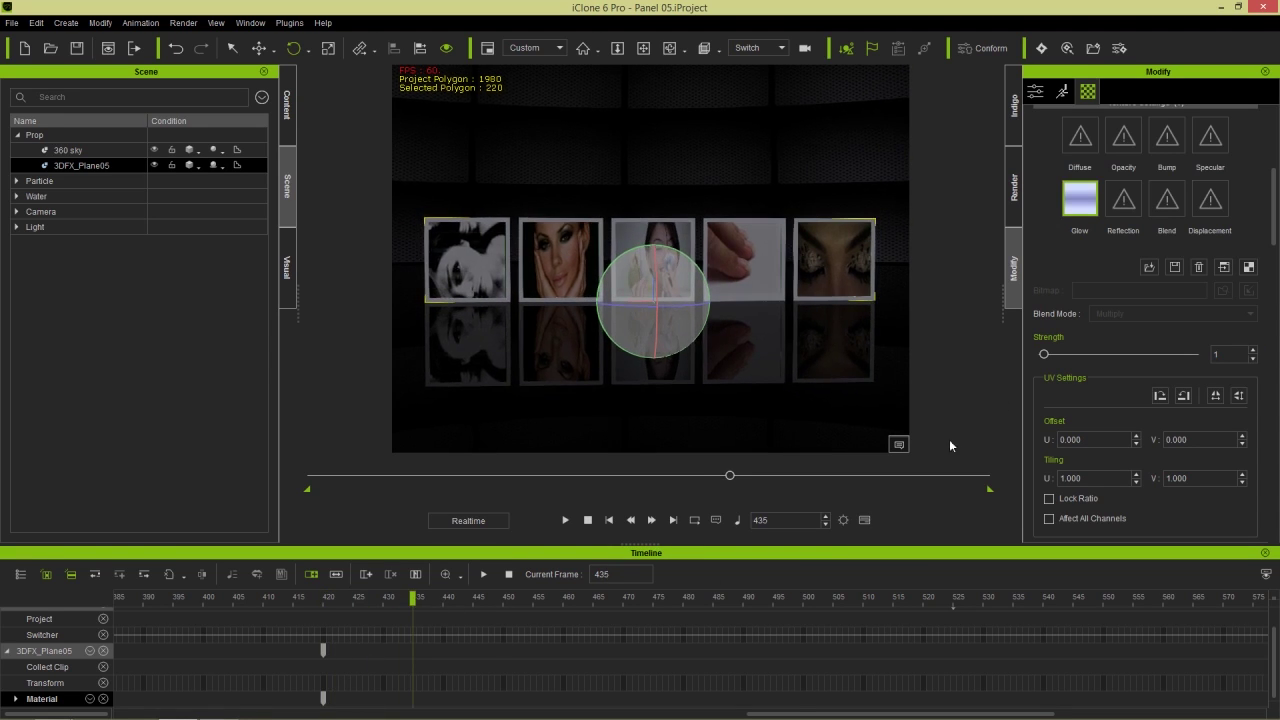
{"action": "left_click_drag", "start_coordinate": [1052, 358], "coordinate": [1157, 355]}
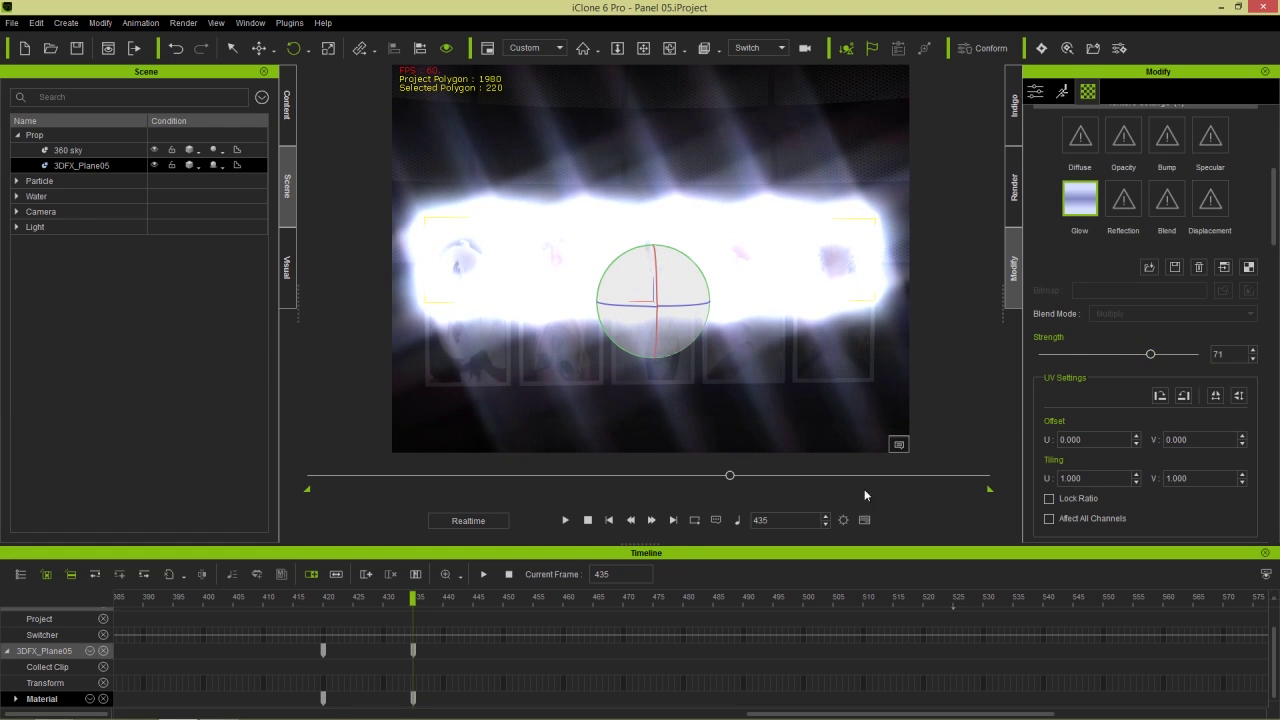
{"action": "left_click_drag", "start_coordinate": [416, 600], "coordinate": [625, 601]}
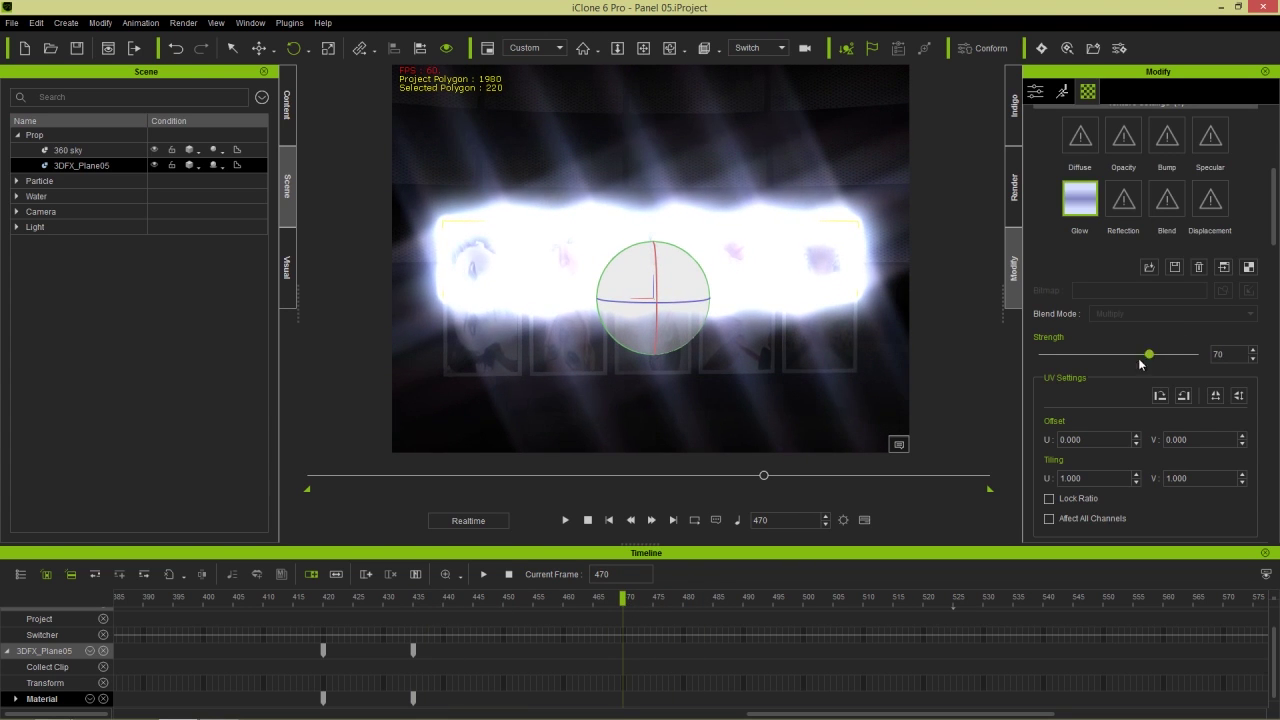
{"action": "left_click_drag", "start_coordinate": [1150, 355], "coordinate": [1065, 357]}
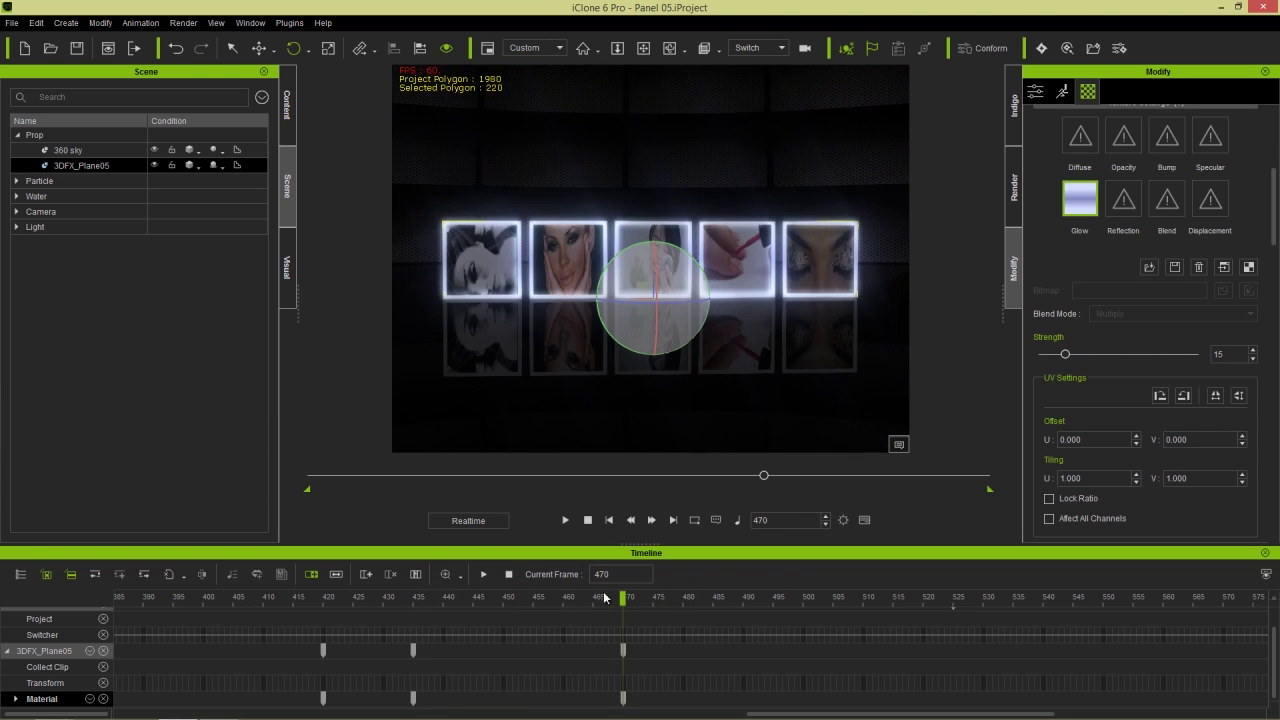
- Play the stretch from about frame 400 to frame 490 several times to review the glow flash
{"action": "left_click_drag", "start_coordinate": [321, 598], "coordinate": [180, 609]}
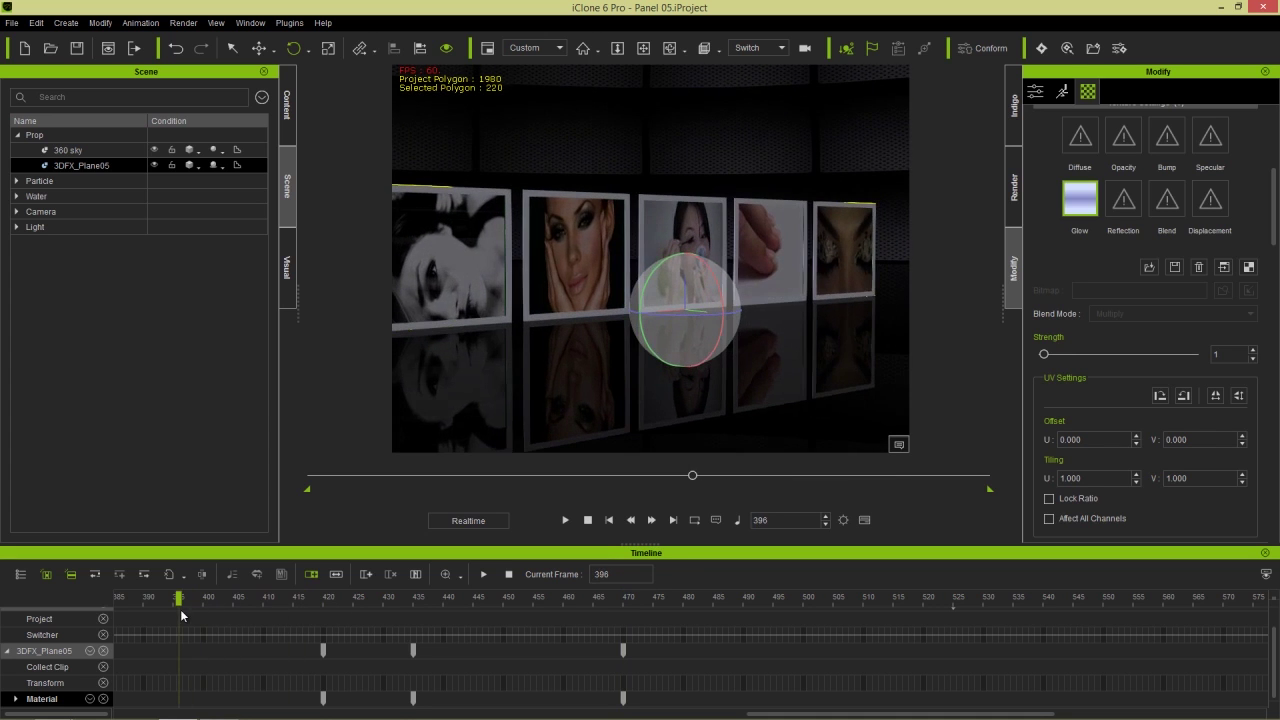
{"action": "key", "text": "space"}
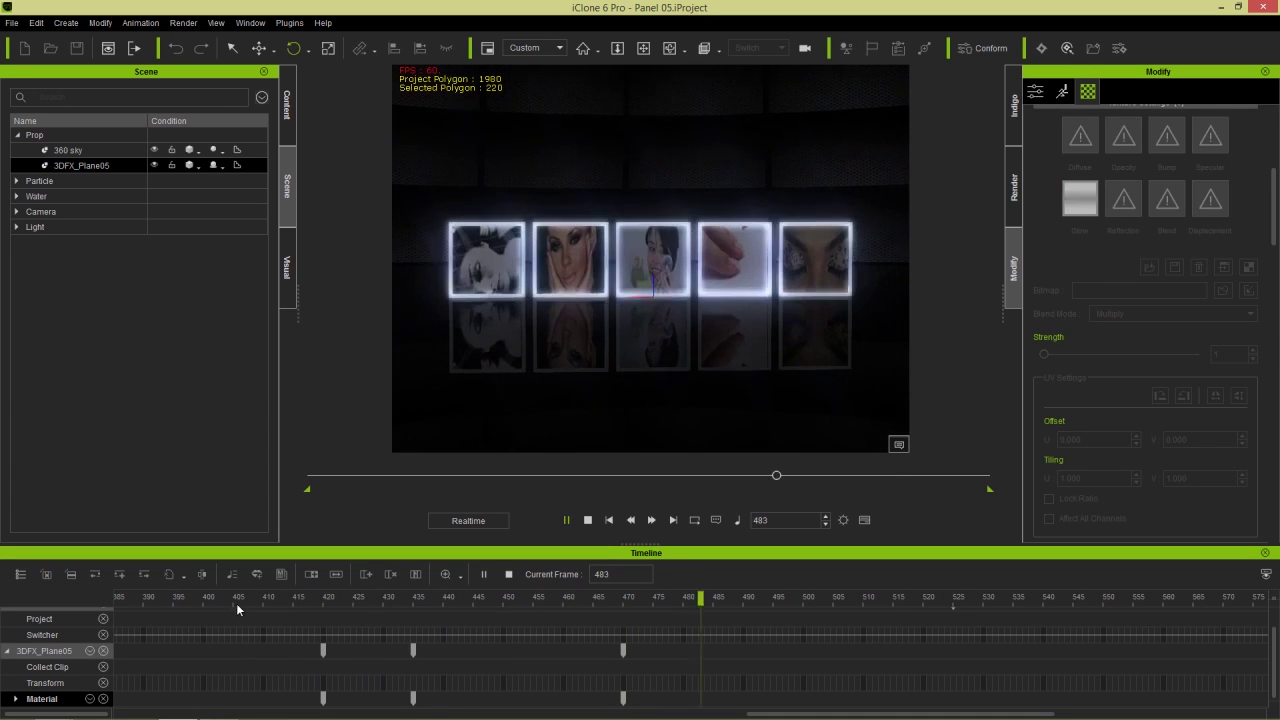
{"action": "left_click", "coordinate": [227, 600]}
{"action": "key", "text": "space"}
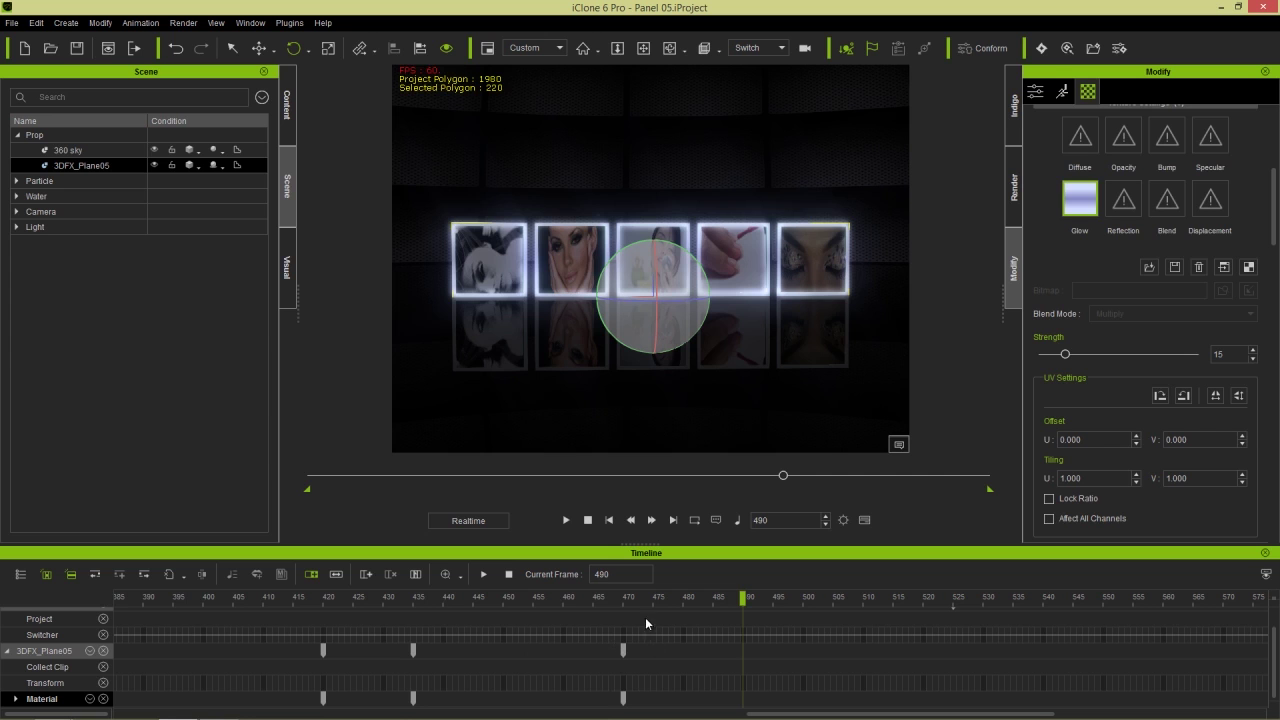
{"action": "left_click_drag", "start_coordinate": [619, 604], "coordinate": [227, 610]}
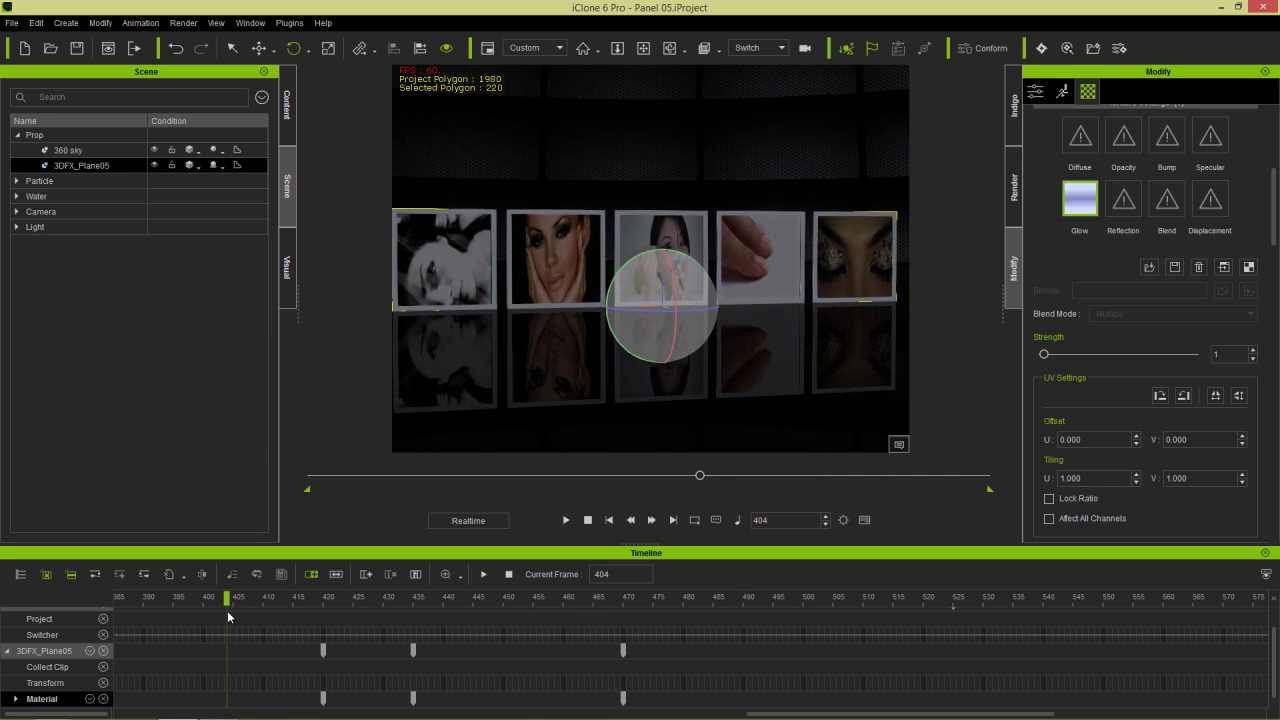
{"action": "key", "text": "space"}
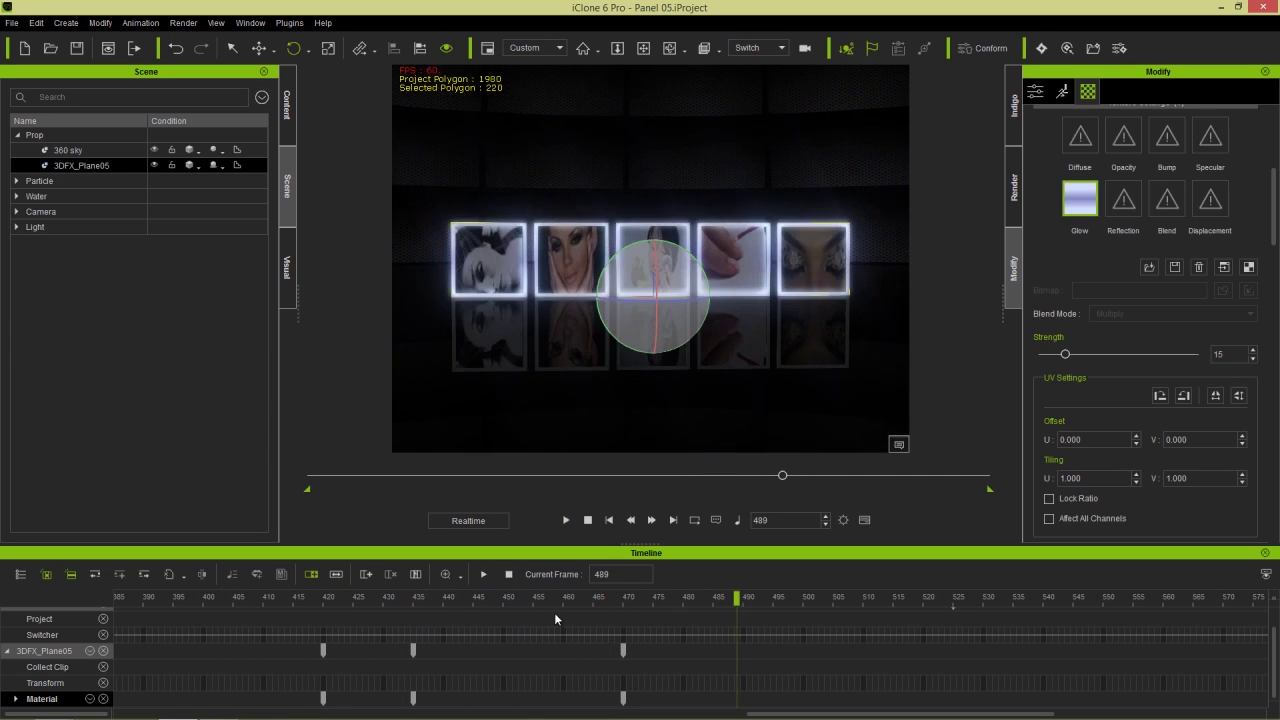
- Go to frame 435 and change the HDR glare type to Spectral Cross, then Spectral Sunny
{"action": "left_click", "coordinate": [414, 598]}
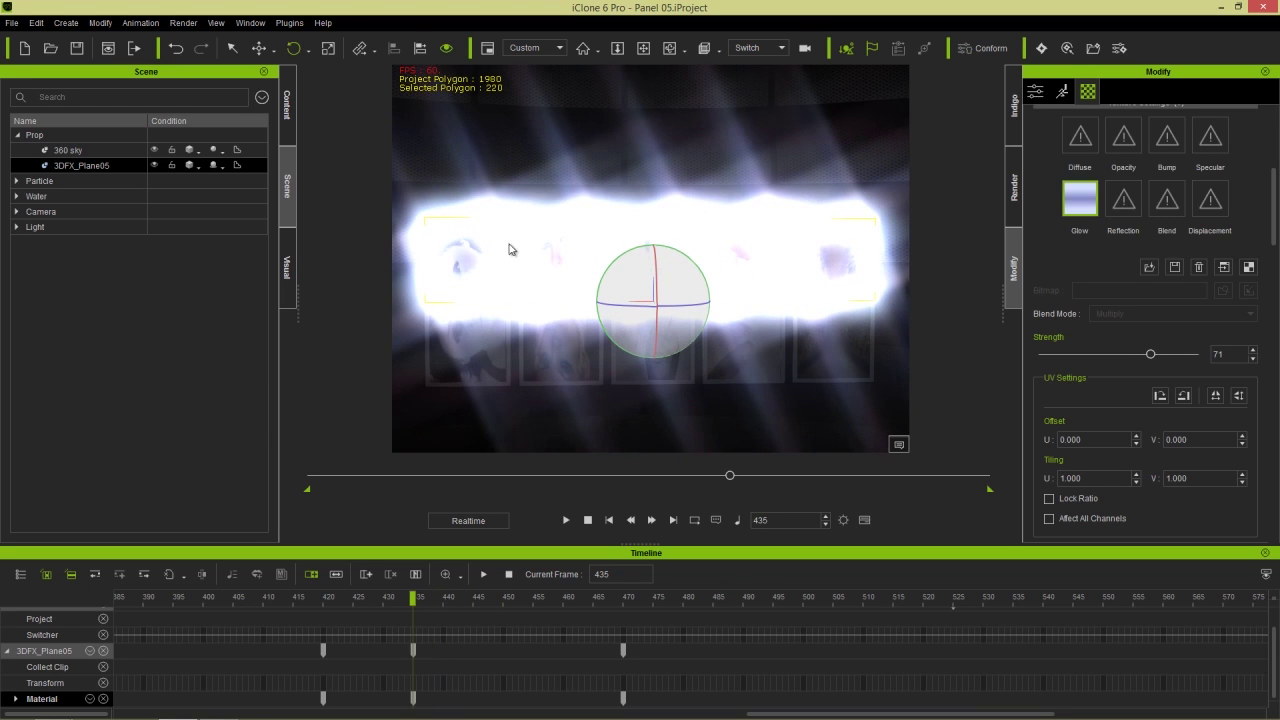
{"action": "left_click", "coordinate": [287, 268]}
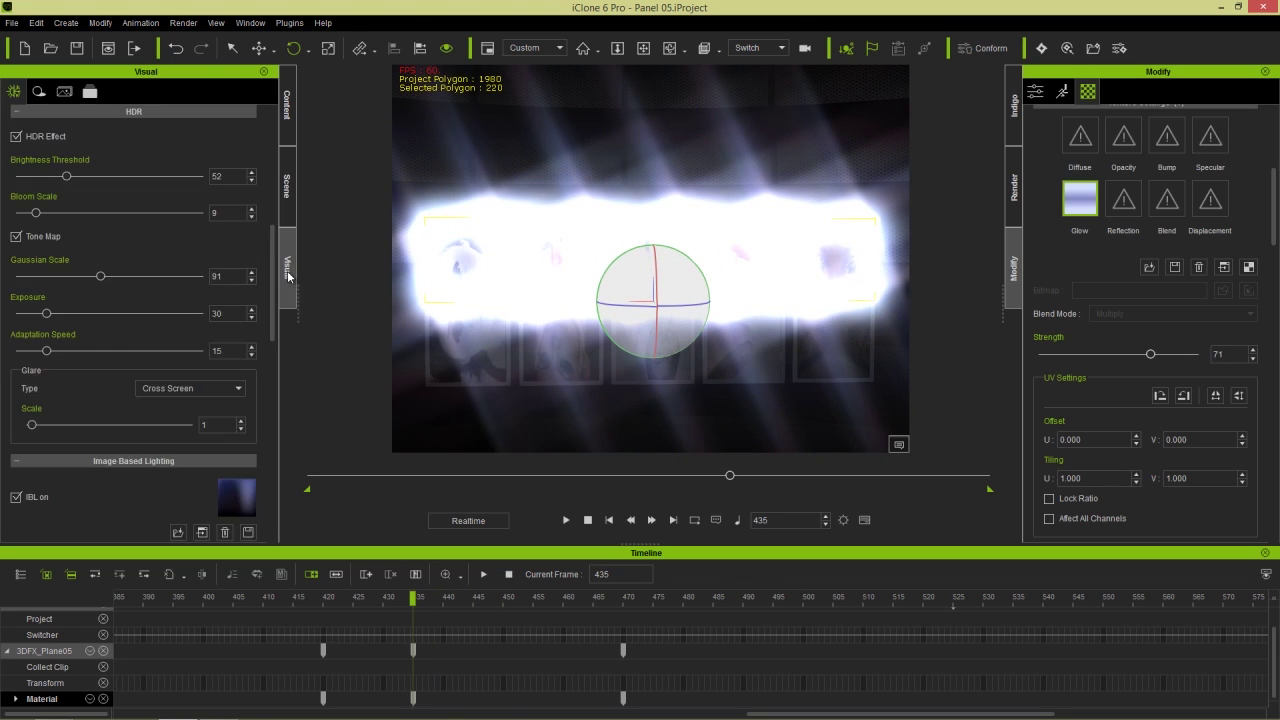
{"action": "scroll", "coordinate": [128, 462], "scroll_direction": "down", "scroll_amount": 6}
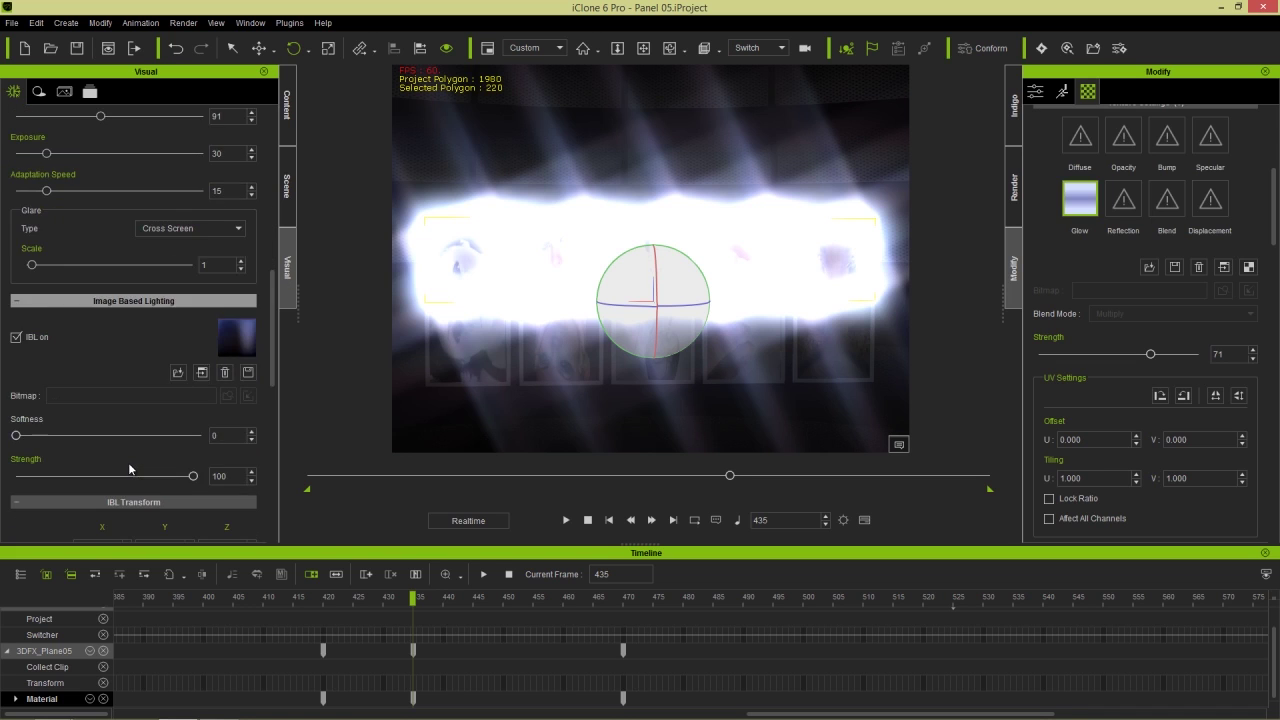
{"action": "scroll", "coordinate": [128, 462], "scroll_direction": "down", "scroll_amount": 5}
{"action": "scroll", "coordinate": [128, 462], "scroll_direction": "up", "scroll_amount": 11}
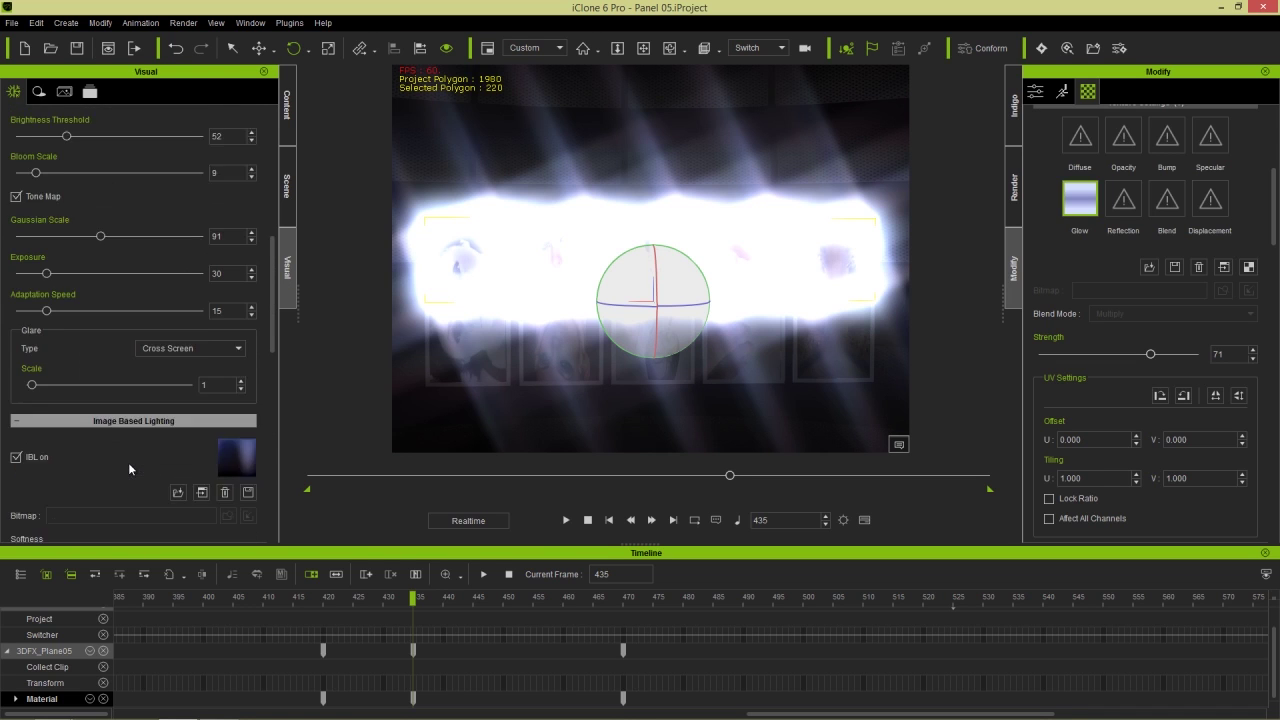
{"action": "left_click", "coordinate": [190, 388]}
{"action": "left_click", "coordinate": [172, 422]}
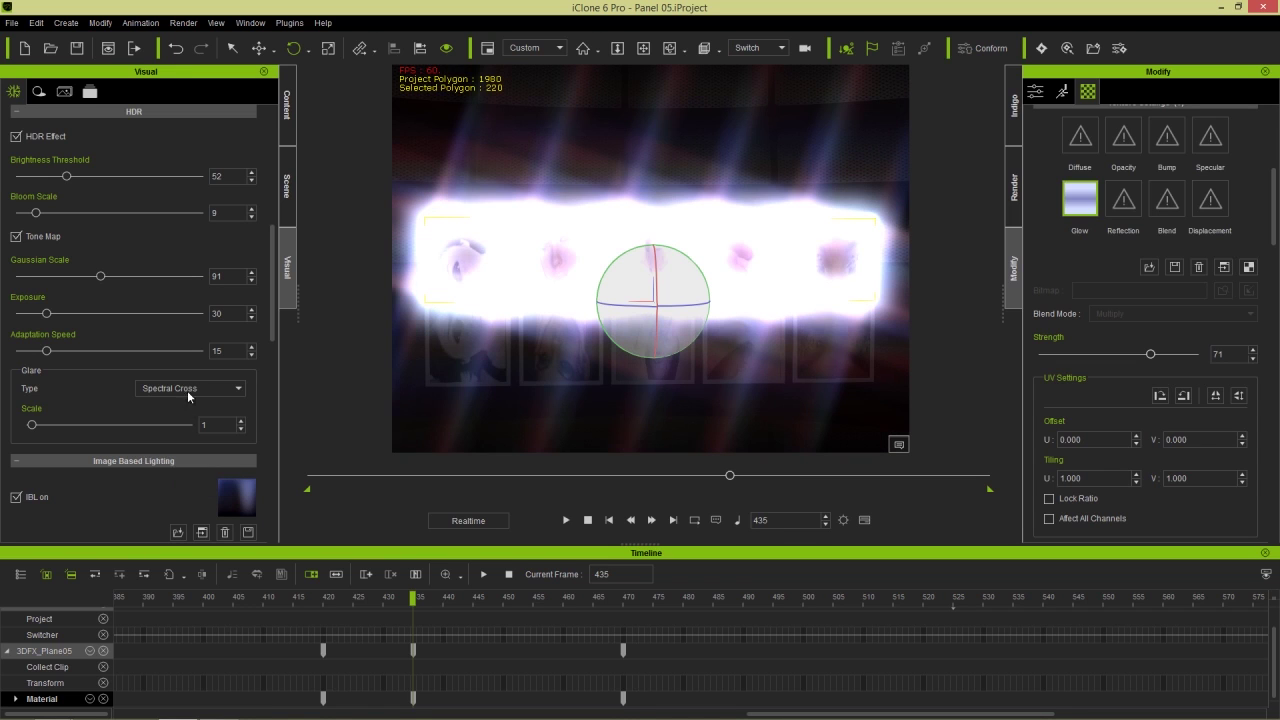
{"action": "left_click", "coordinate": [187, 390]}
{"action": "left_click", "coordinate": [170, 475]}
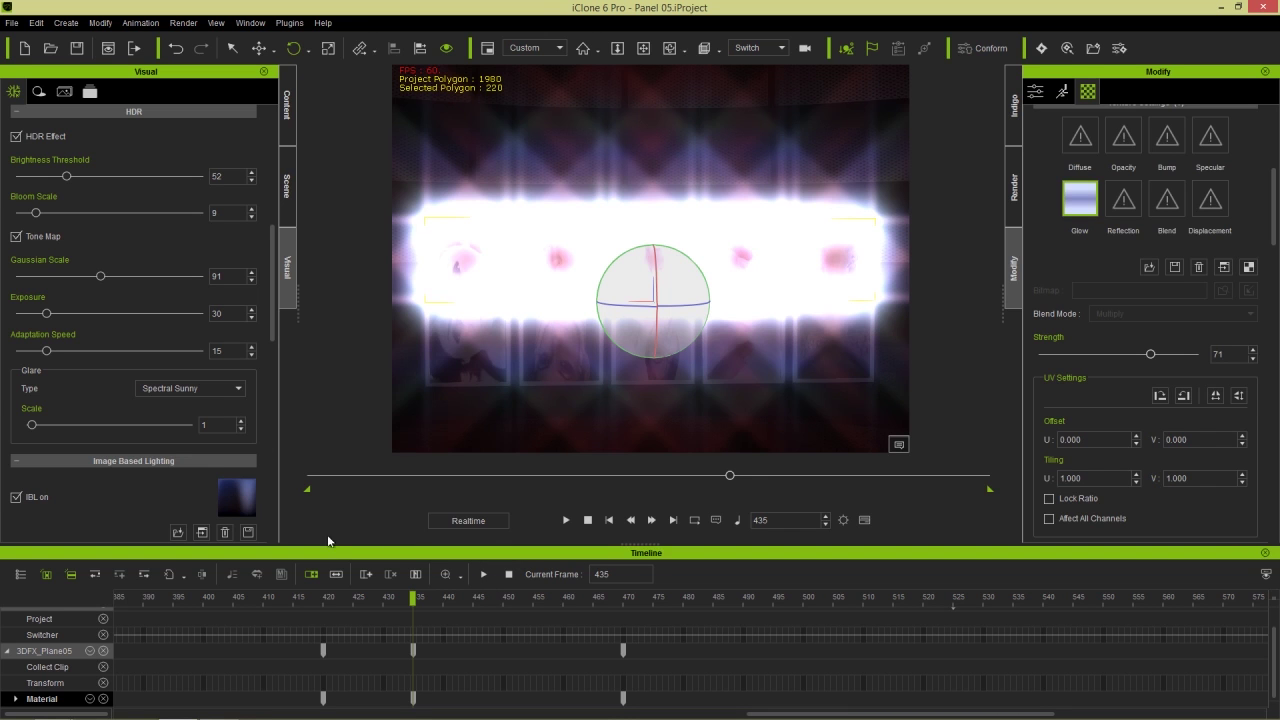
- Keyframe the Plane03 material's Opacity at 99 on frame 501 and 0 on frame 519
{"action": "left_click_drag", "start_coordinate": [350, 605], "coordinate": [810, 632]}
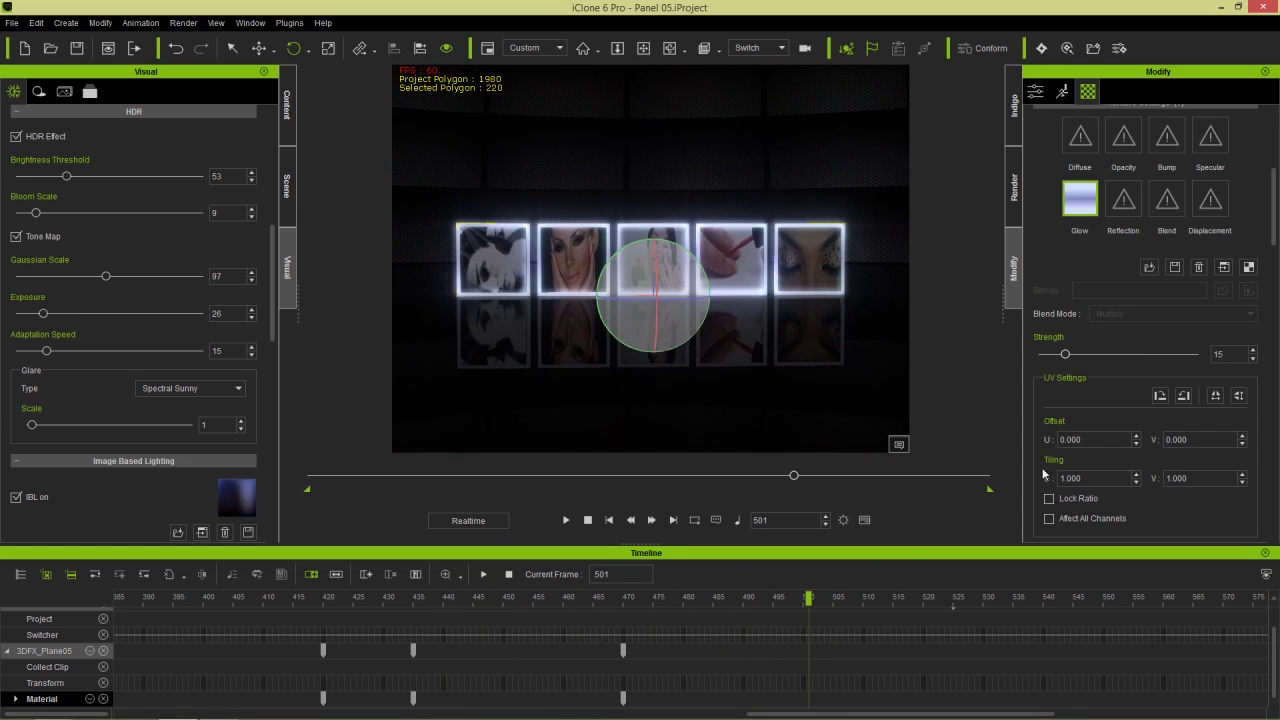
{"action": "left_click_drag", "start_coordinate": [1273, 245], "coordinate": [1274, 177]}
{"action": "left_click", "coordinate": [1120, 181]}
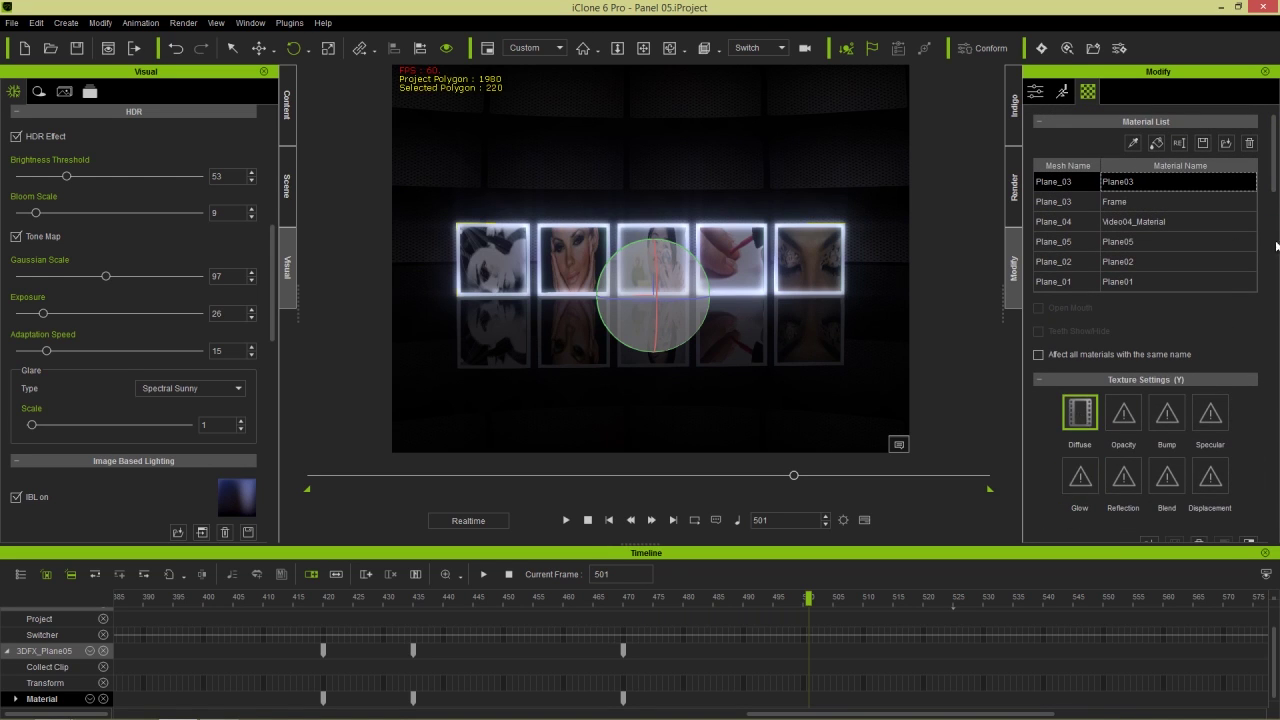
{"action": "left_click_drag", "start_coordinate": [1274, 181], "coordinate": [1274, 258]}
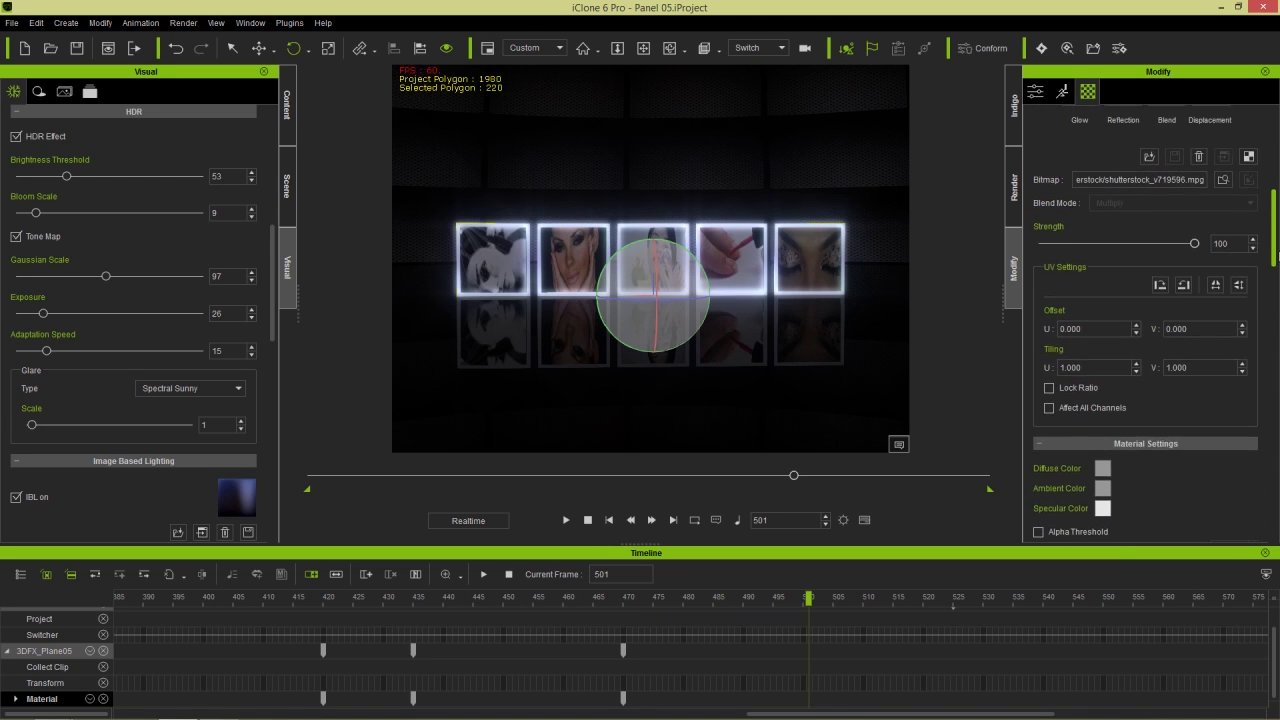
{"action": "scroll", "coordinate": [1204, 263], "scroll_direction": "down", "scroll_amount": 3}
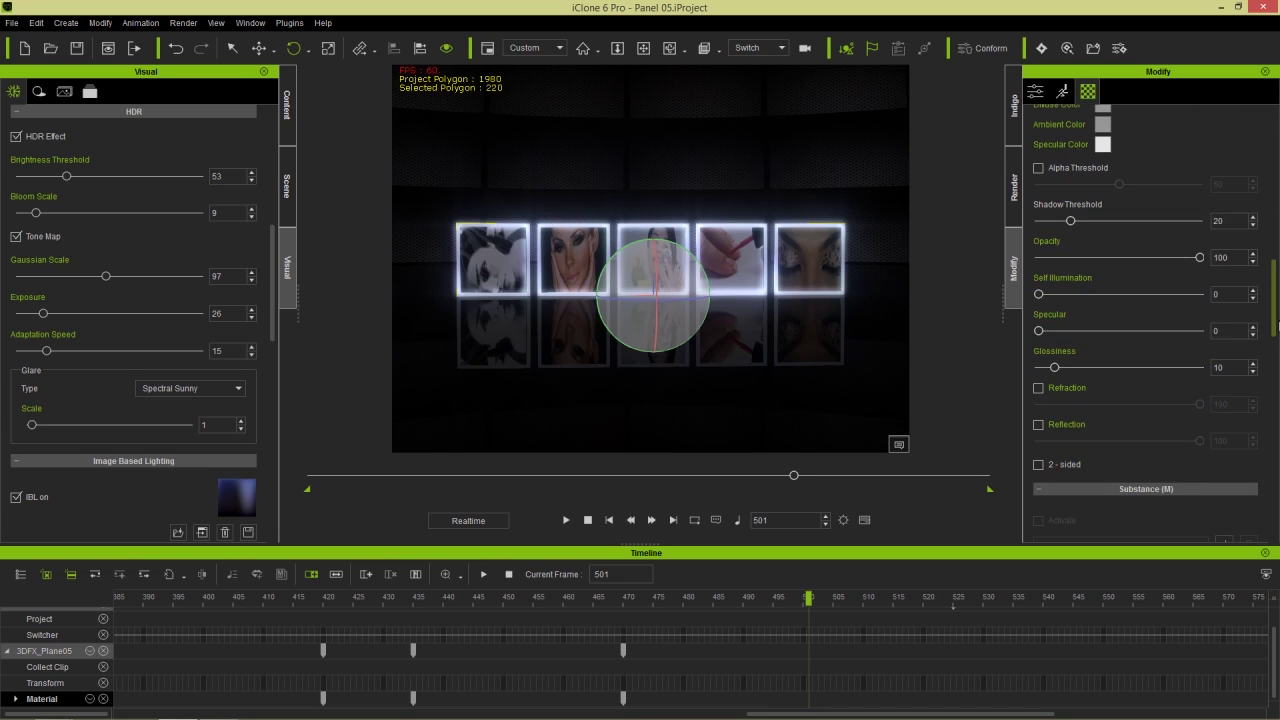
{"action": "left_click_drag", "start_coordinate": [1200, 258], "coordinate": [1251, 266]}
{"action": "left_click", "coordinate": [1251, 262]}
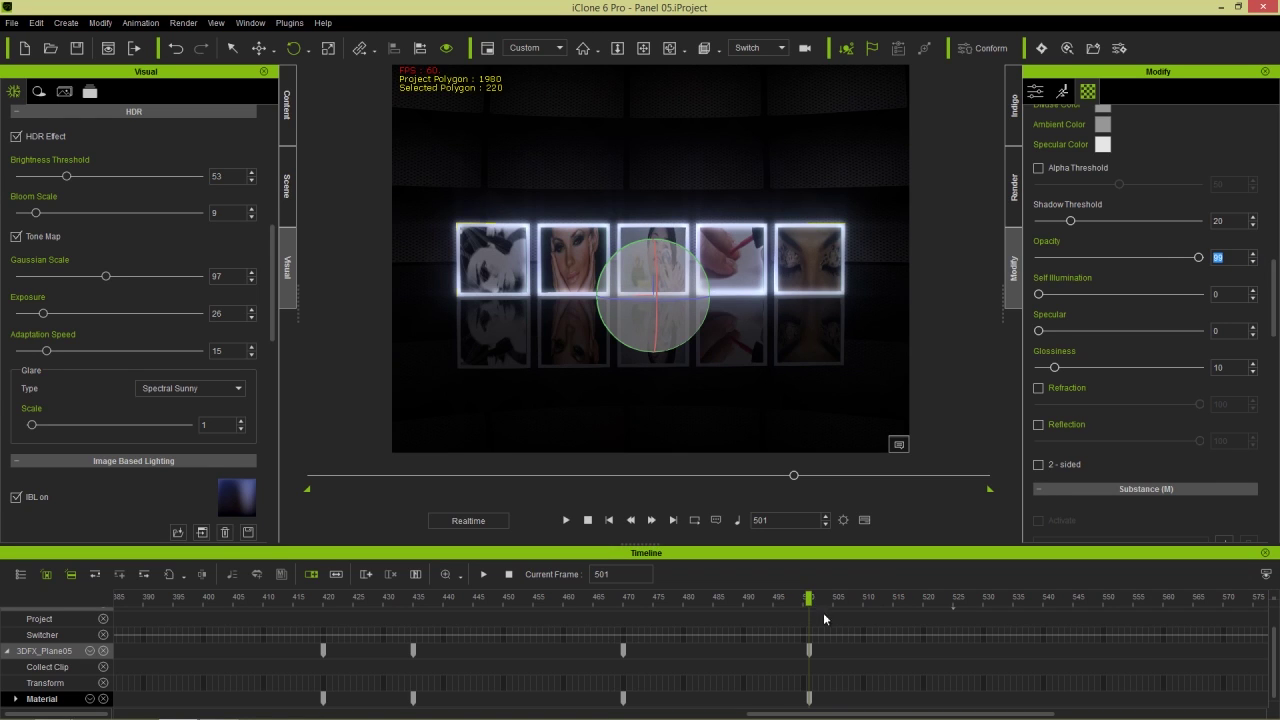
{"action": "left_click_drag", "start_coordinate": [806, 601], "coordinate": [921, 606]}
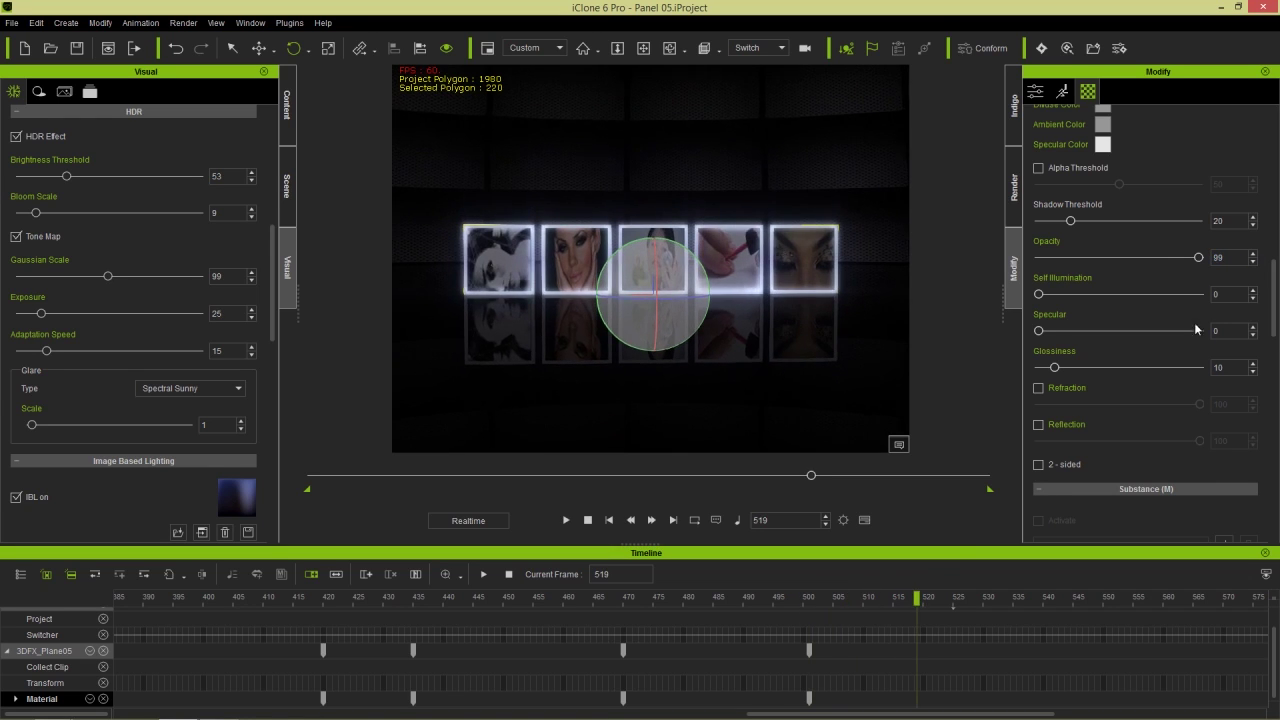
{"action": "left_click_drag", "start_coordinate": [1198, 257], "coordinate": [1003, 266]}
- Play the animation through frames 501 to 519 a couple of times to review the middle panel's fade-out
{"action": "left_click_drag", "start_coordinate": [822, 598], "coordinate": [646, 608]}
{"action": "key", "text": "space"}
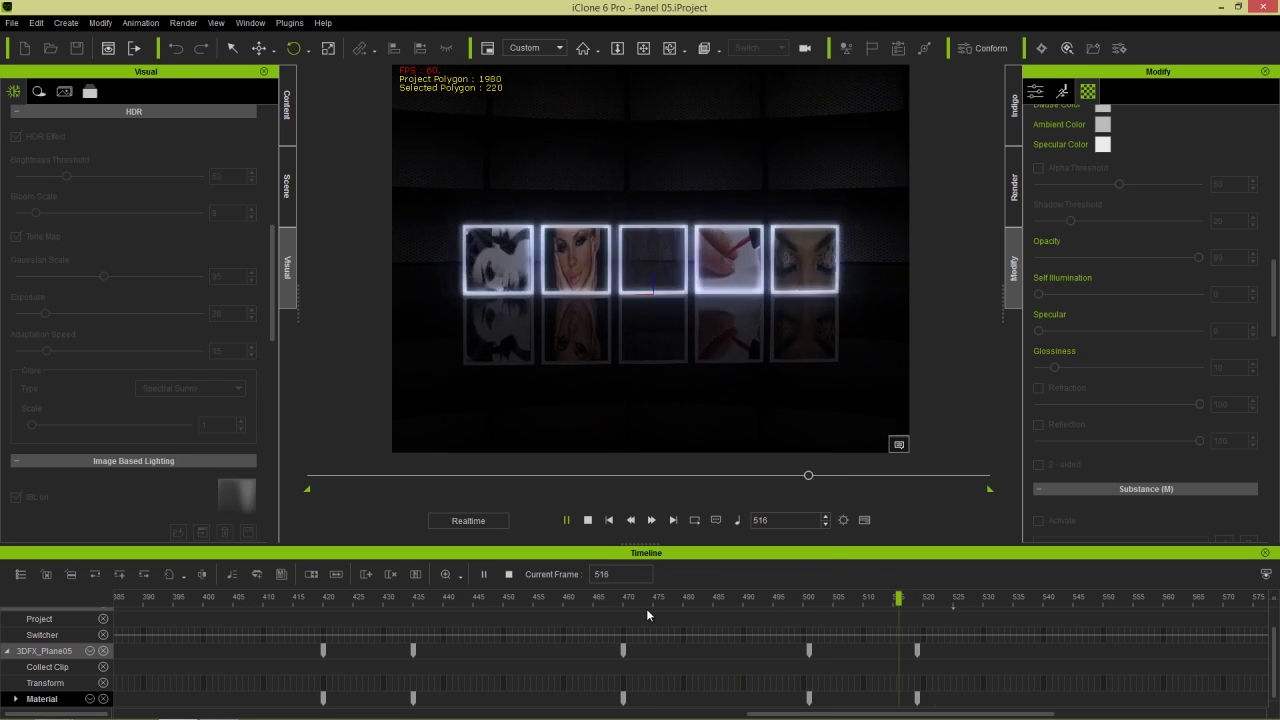
{"action": "left_click", "coordinate": [784, 604]}
{"action": "left_click_drag", "start_coordinate": [717, 601], "coordinate": [522, 604]}
{"action": "key", "text": "space"}
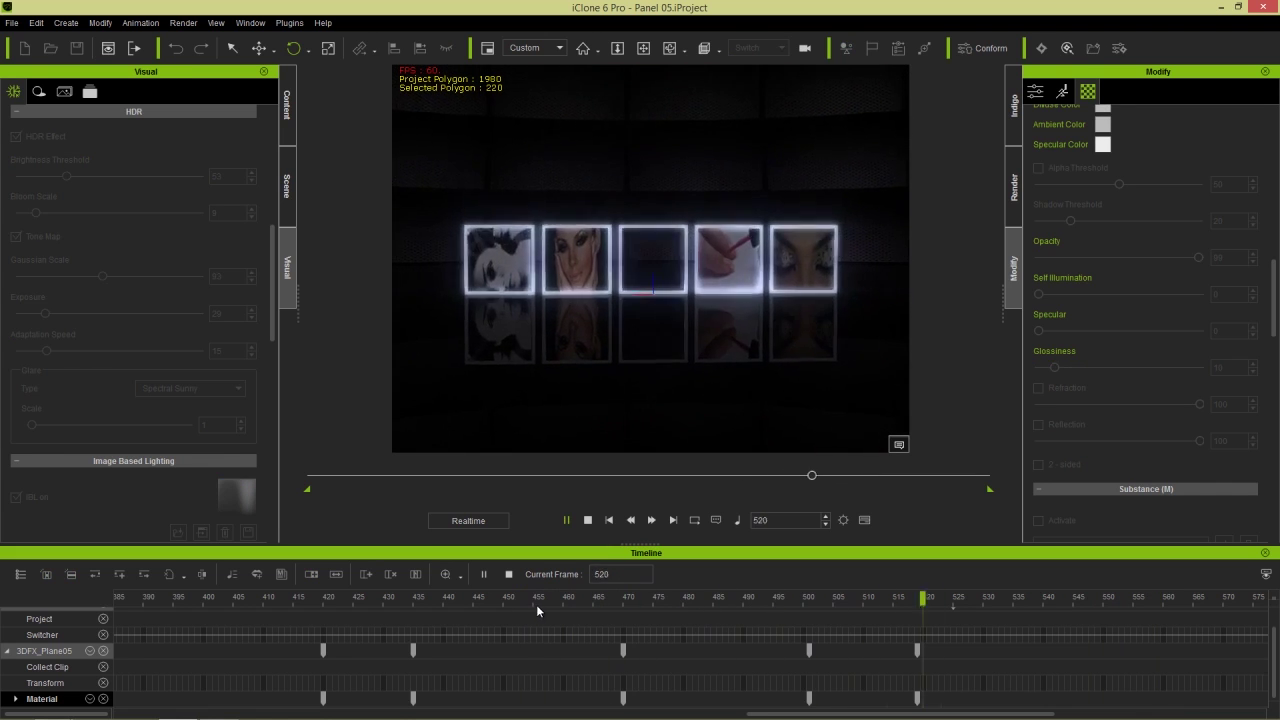
{"action": "key", "text": "space"}
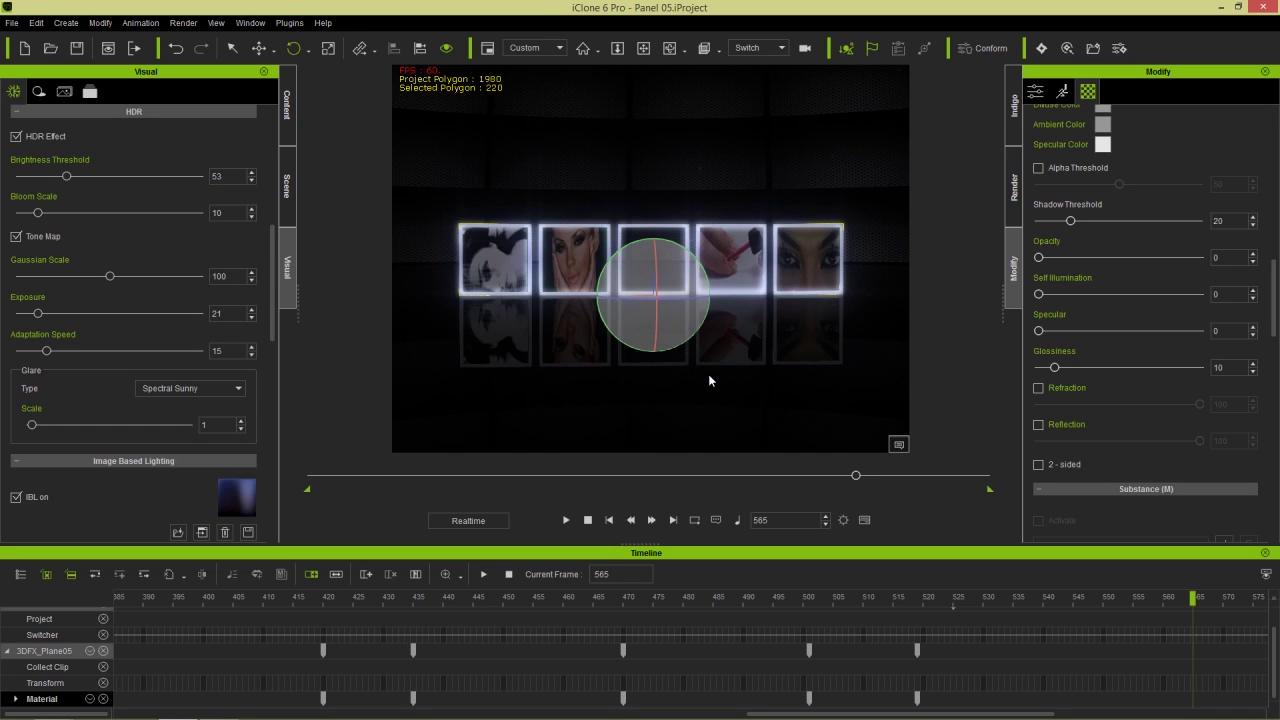
- Start a new project without saving the current one and close the Timeline
{"action": "left_click", "coordinate": [22, 50]}
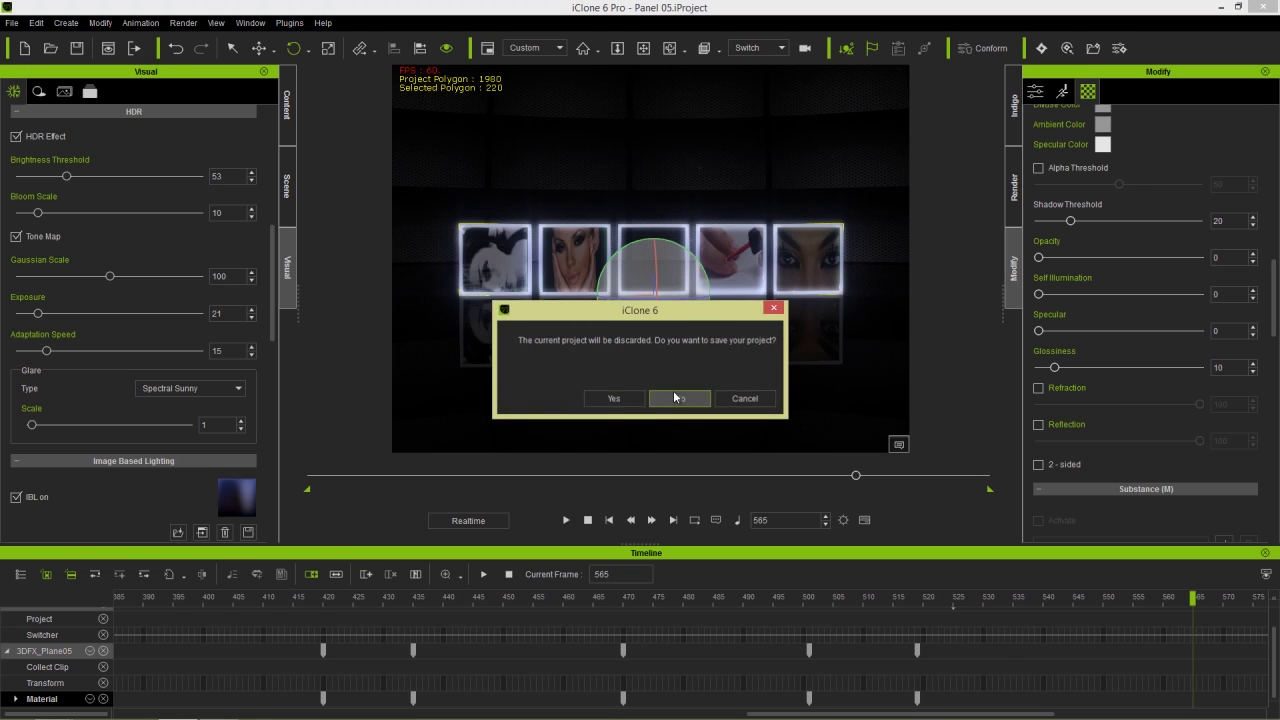
{"action": "left_click", "coordinate": [674, 394]}
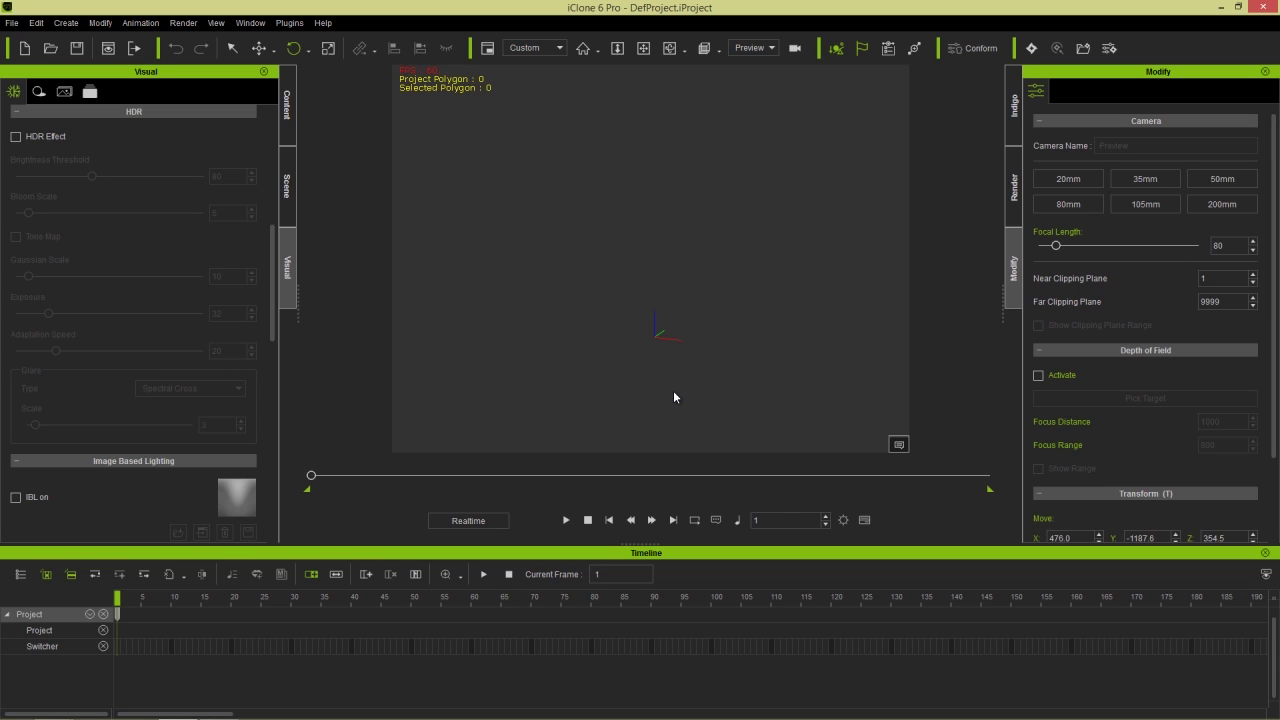
{"action": "left_click", "coordinate": [1265, 552]}
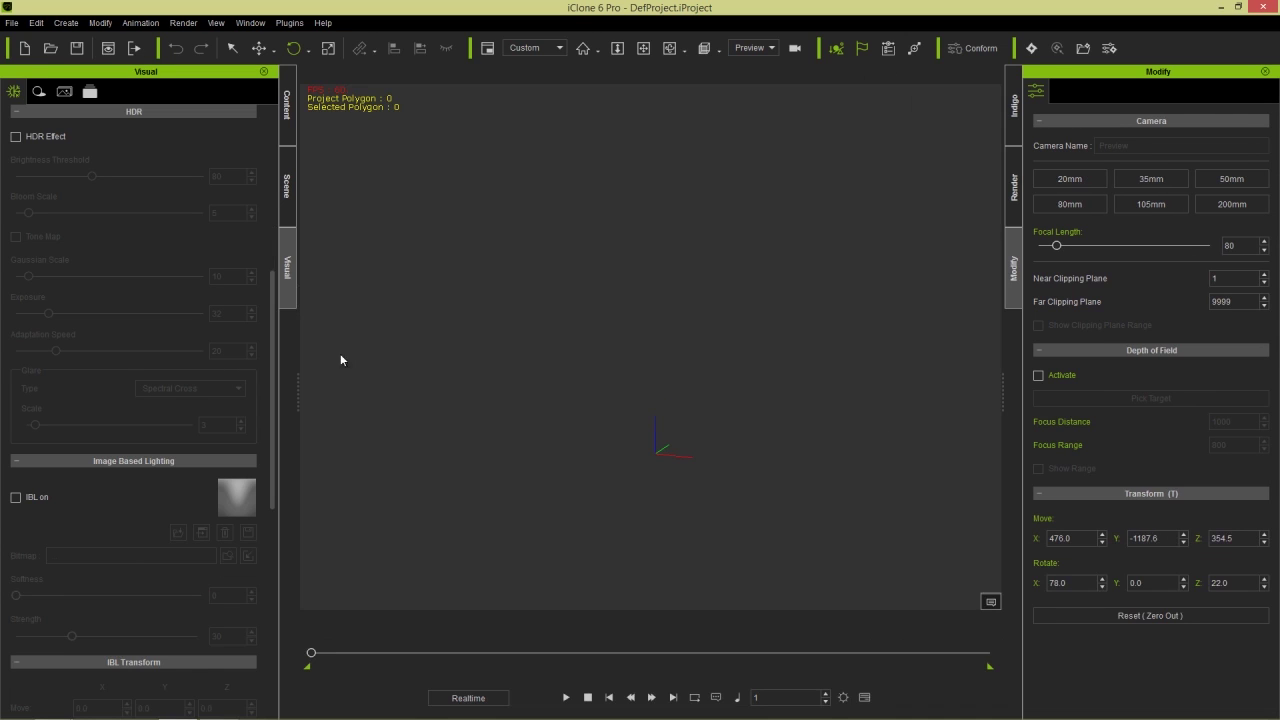
- Examine the 3D Alphabet, Cubes, Film Strips and Panels prop templates in 3D FX Motion Montage Vol.1
{"action": "left_click", "coordinate": [284, 112]}
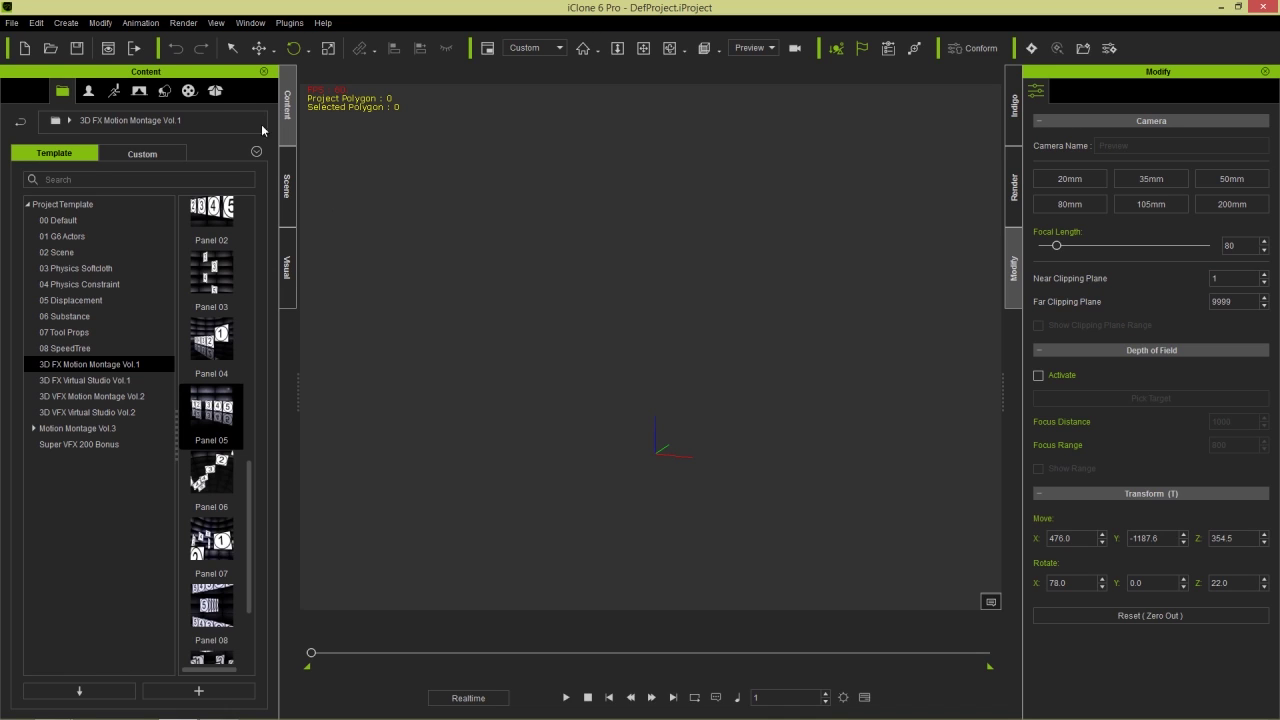
{"action": "left_click", "coordinate": [163, 91]}
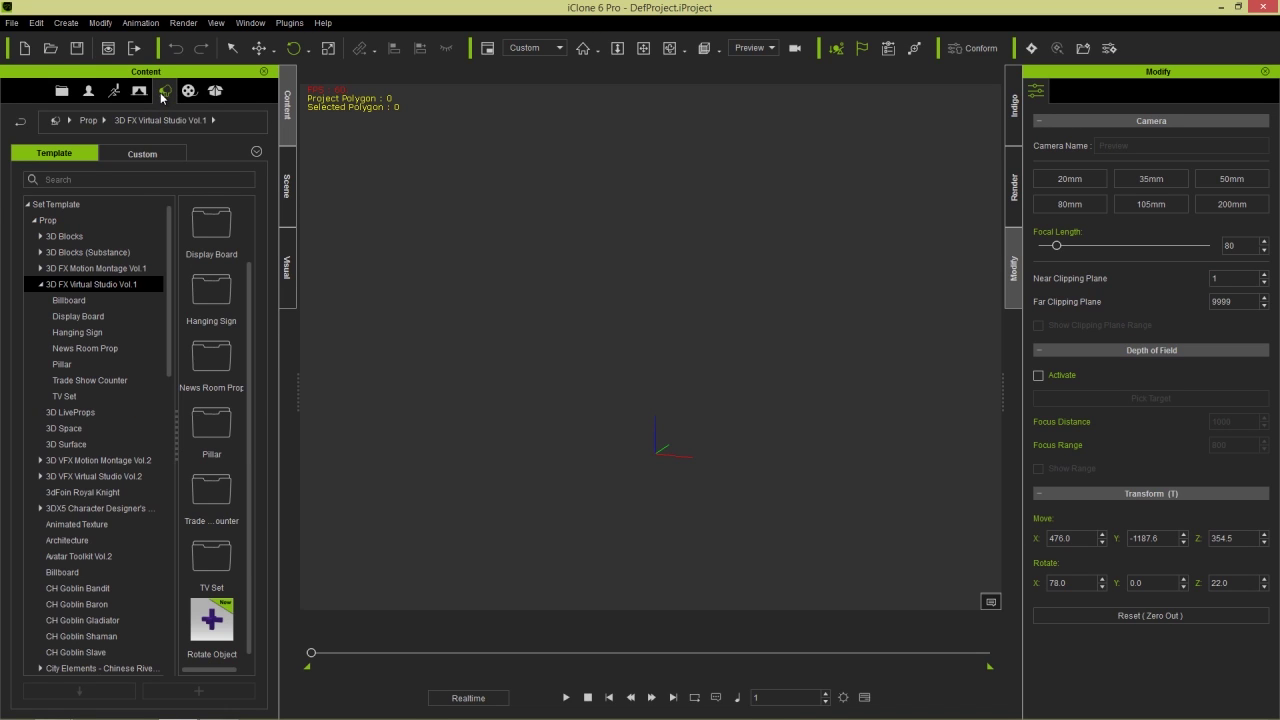
{"action": "left_click", "coordinate": [41, 285]}
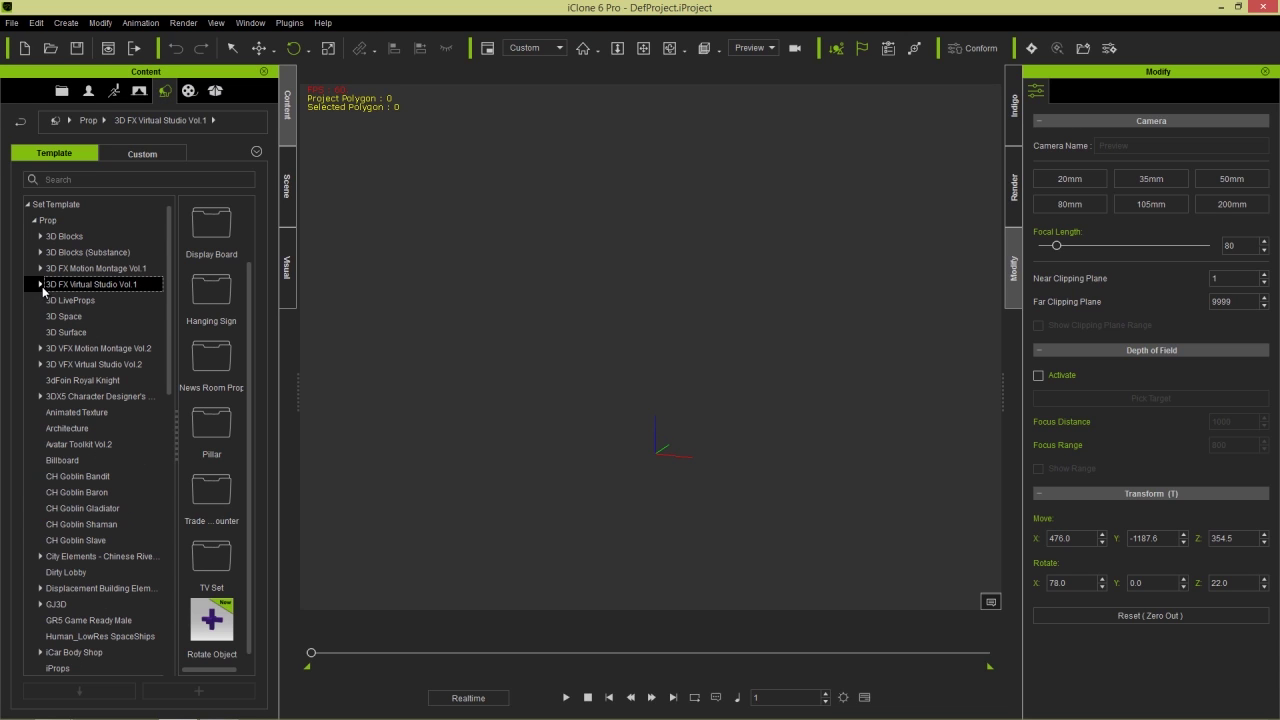
{"action": "left_click", "coordinate": [40, 269]}
{"action": "left_click", "coordinate": [74, 284]}
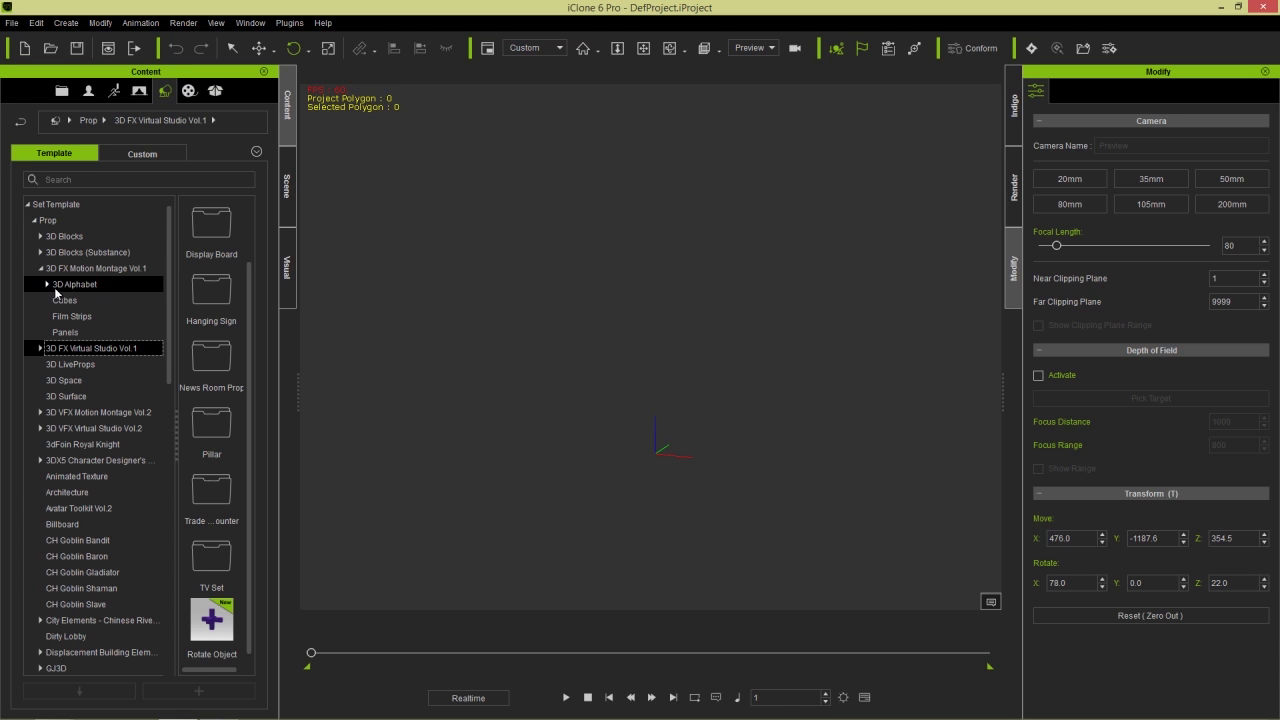
{"action": "left_click", "coordinate": [64, 300]}
{"action": "left_click", "coordinate": [72, 316]}
{"action": "left_click", "coordinate": [86, 331]}
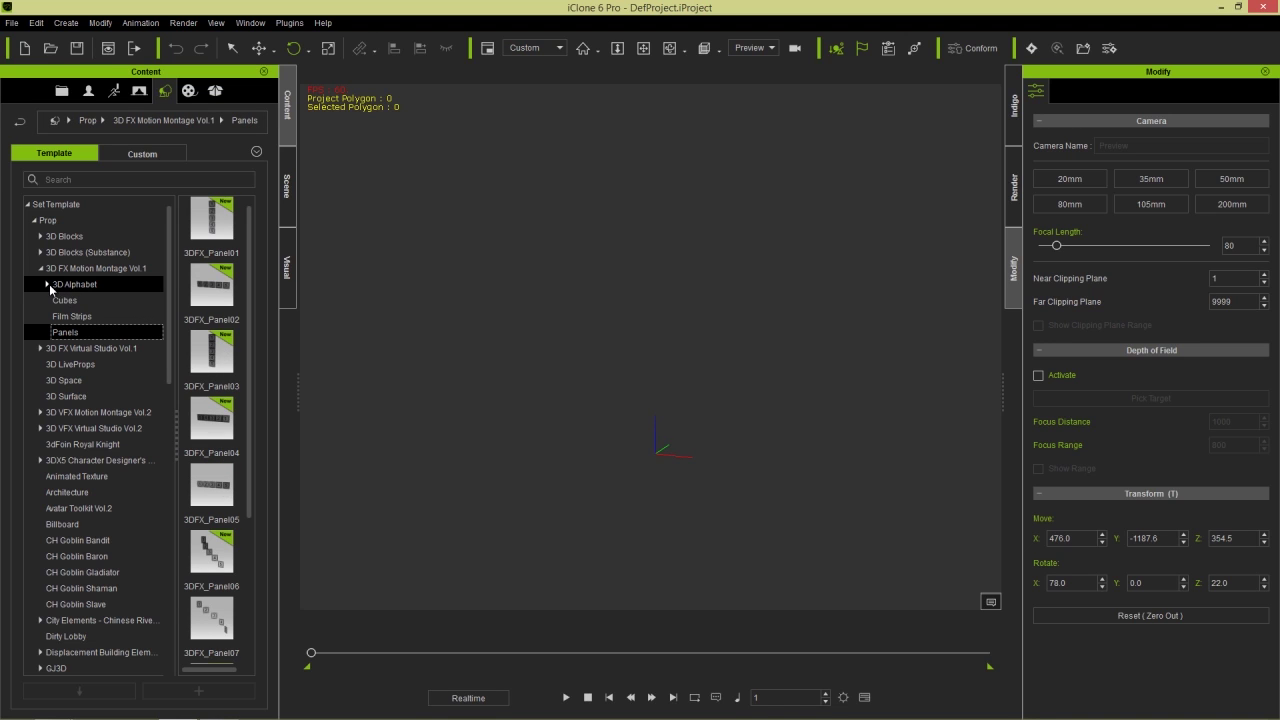
{"action": "left_click", "coordinate": [47, 284]}
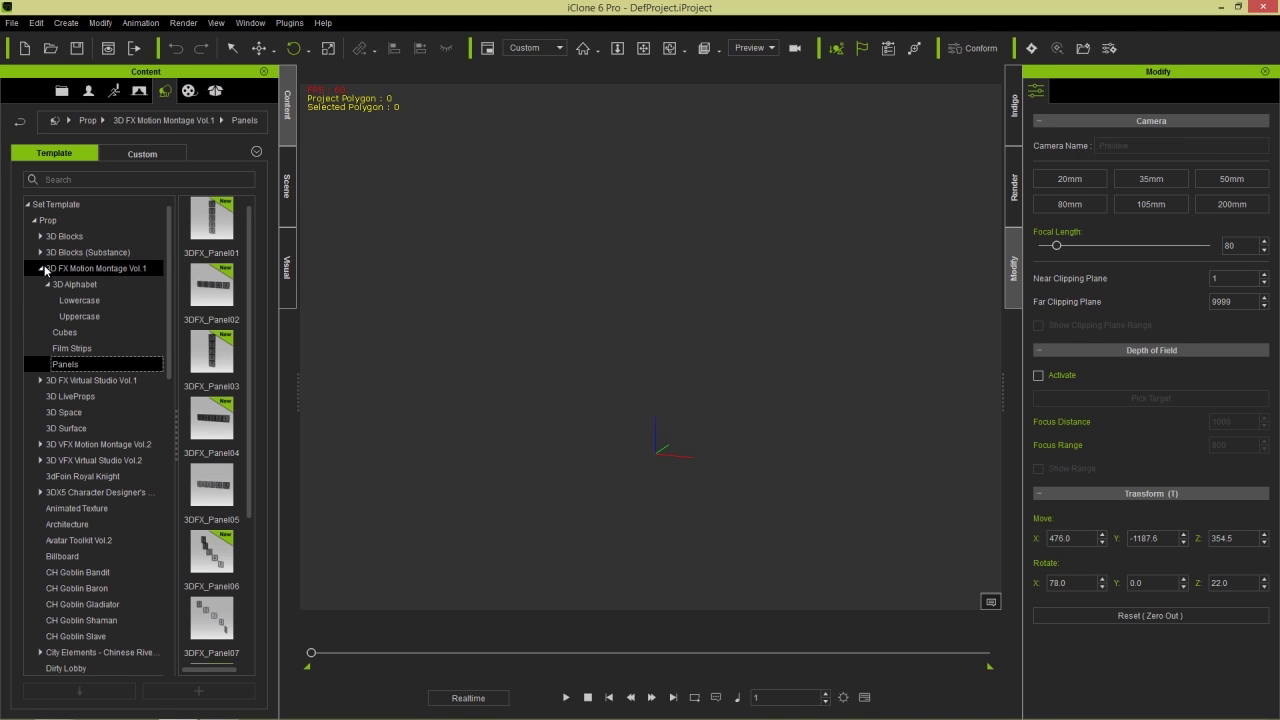
- Add the TV Wall-Falling prop from the TV Walls folder of 3D VFX Motion Montage Vol.2 to the scene
{"action": "left_click", "coordinate": [42, 269]}
{"action": "left_click", "coordinate": [42, 348]}
{"action": "left_click", "coordinate": [78, 446]}
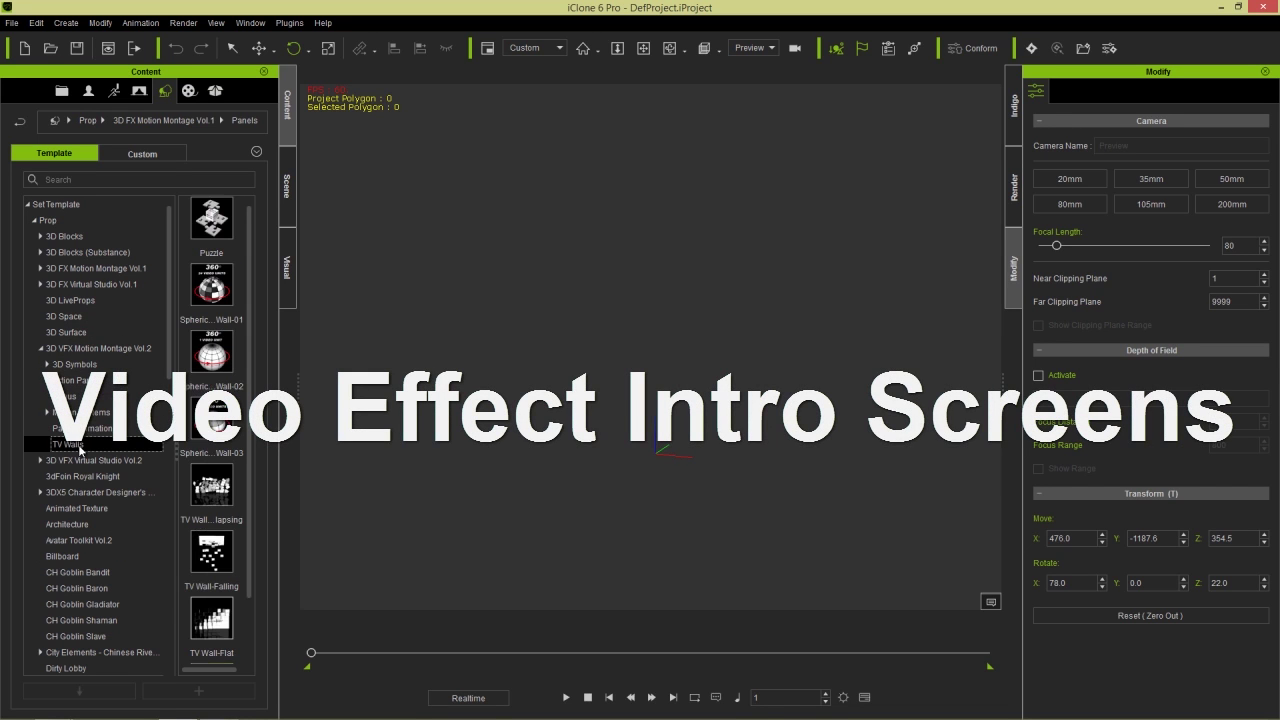
{"action": "scroll", "coordinate": [212, 420], "scroll_direction": "down", "scroll_amount": 1}
{"action": "scroll", "coordinate": [227, 500], "scroll_direction": "down", "scroll_amount": 1}
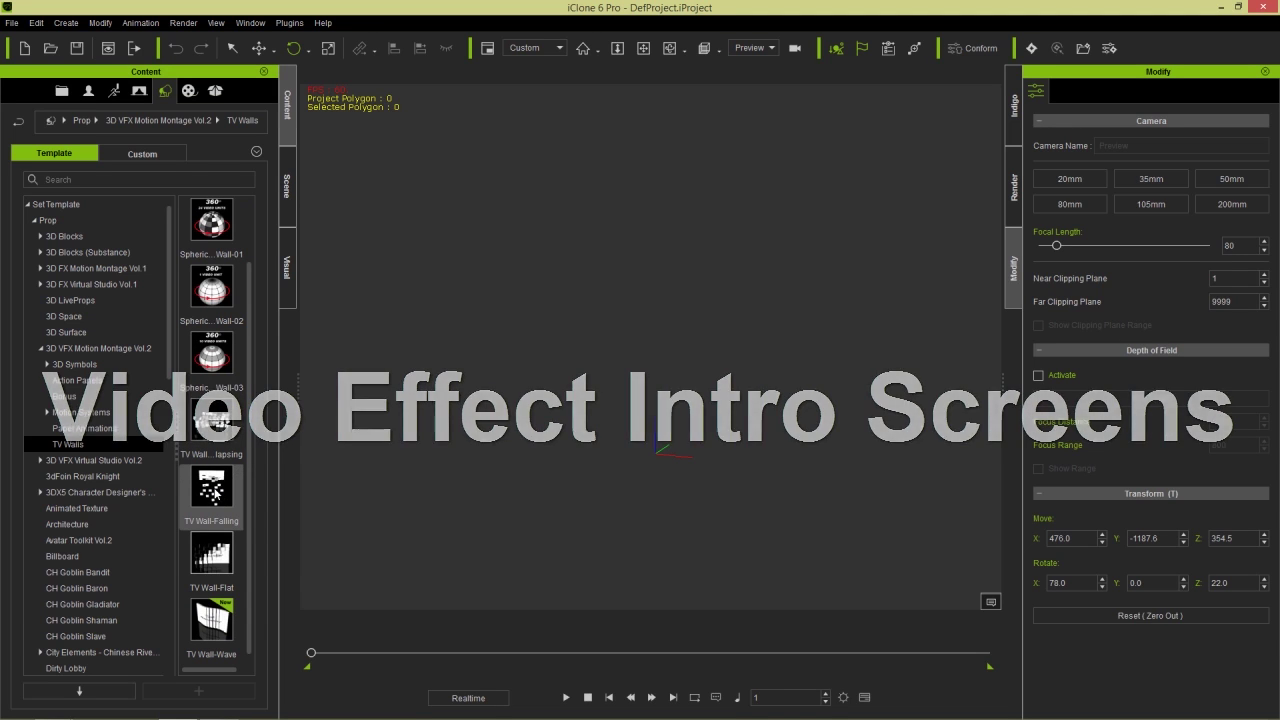
{"action": "double_click", "coordinate": [214, 493]}
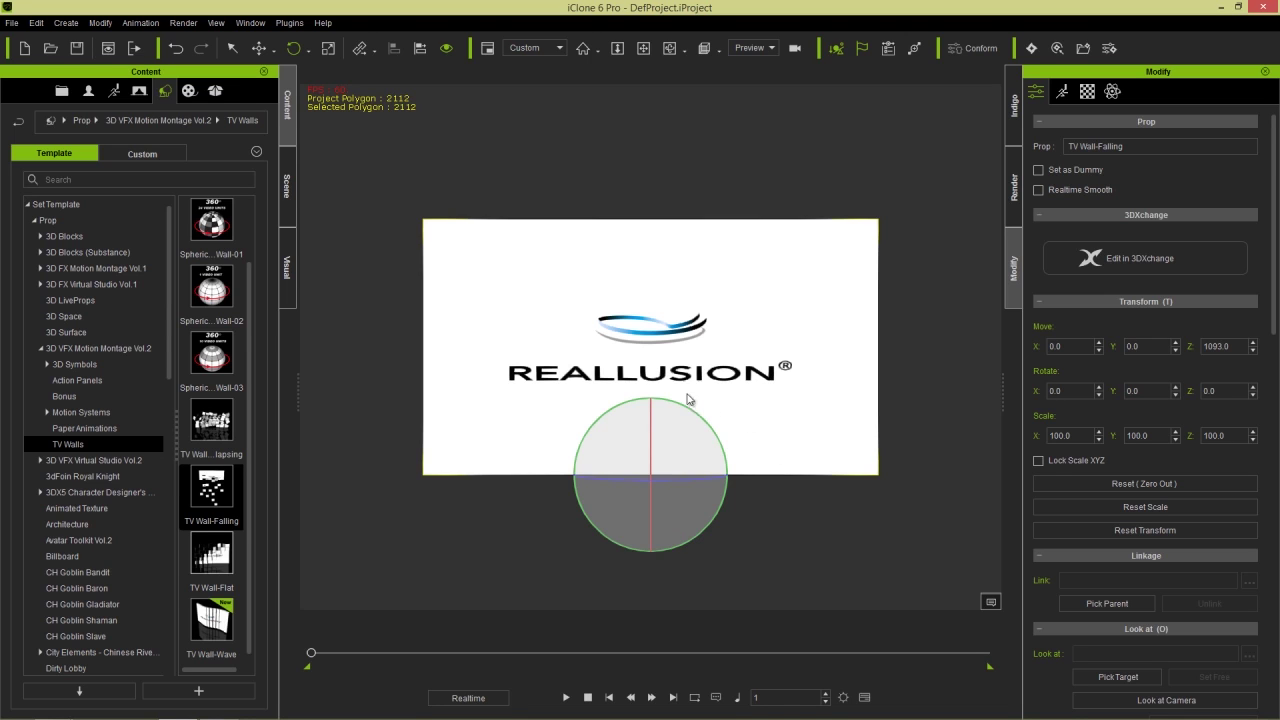
- Make the TV Wall-Falling prop perform its Fall action and inspect the wall at frame 119
{"action": "right_click", "coordinate": [616, 326]}
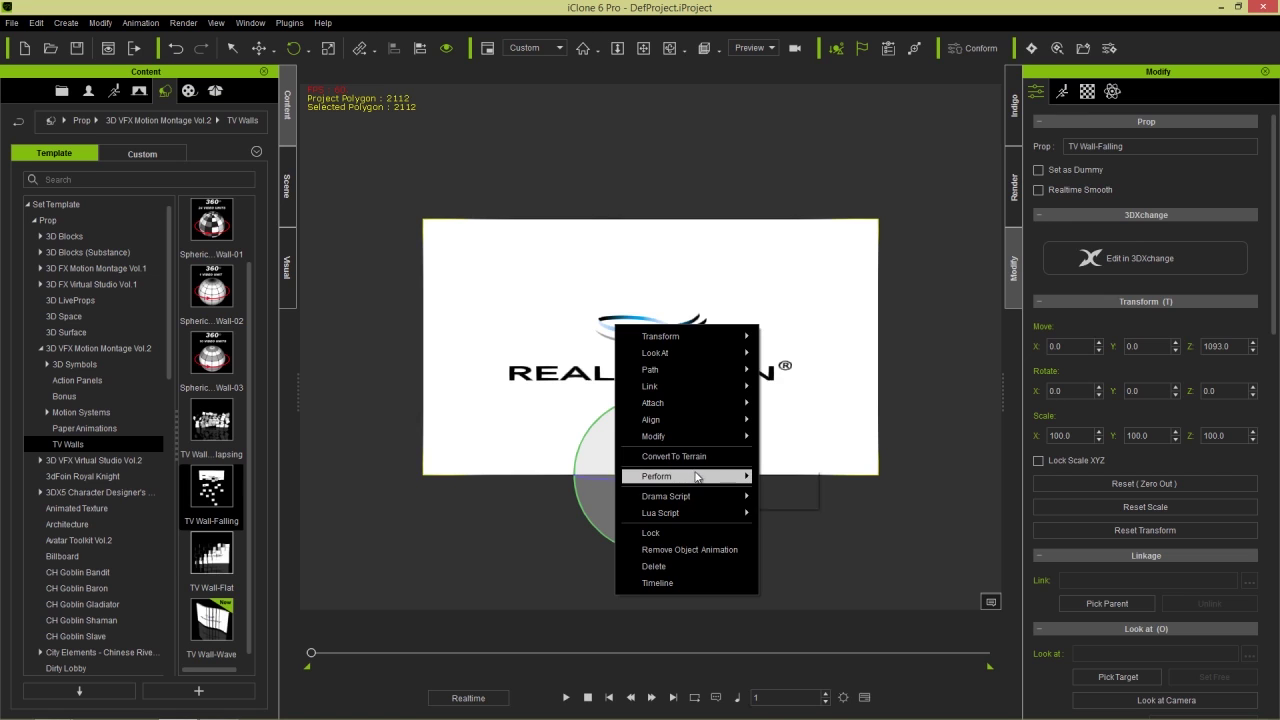
{"action": "left_click", "coordinate": [785, 479]}
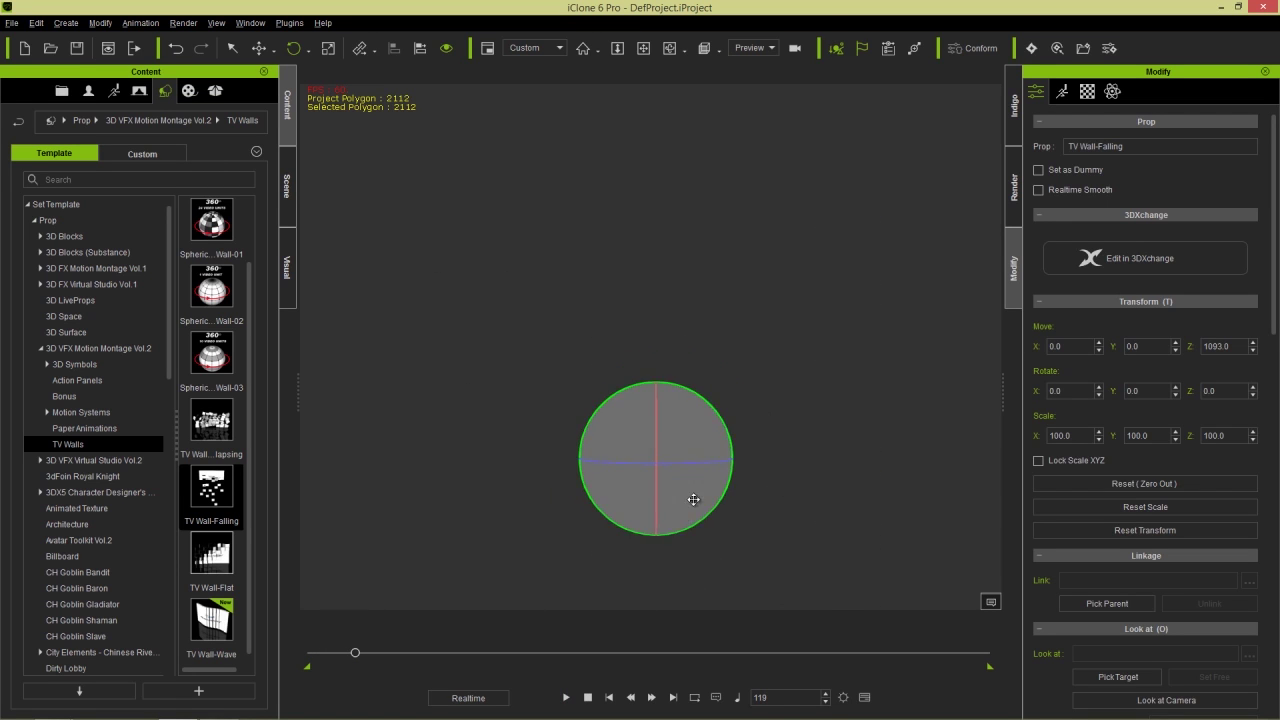
{"action": "middle_click_drag", "start_coordinate": [715, 195], "coordinate": [672, 334]}
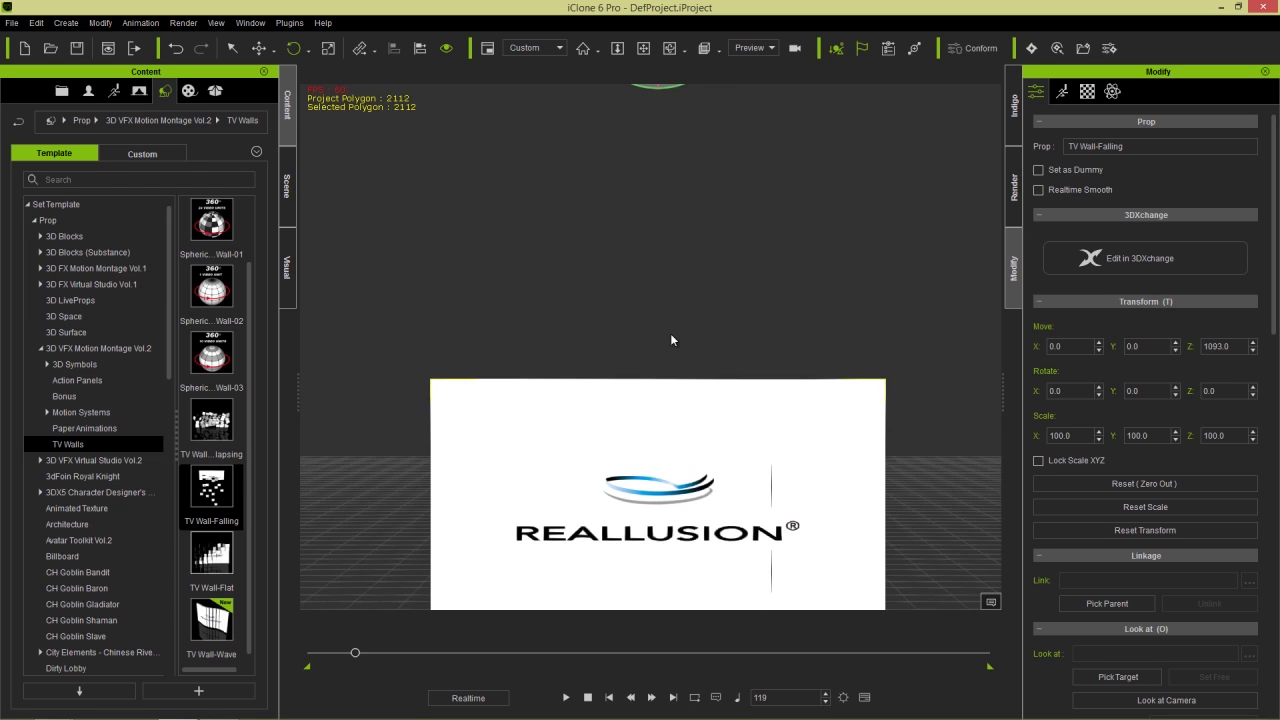
{"action": "middle_click_drag", "start_coordinate": [671, 337], "coordinate": [705, 444]}
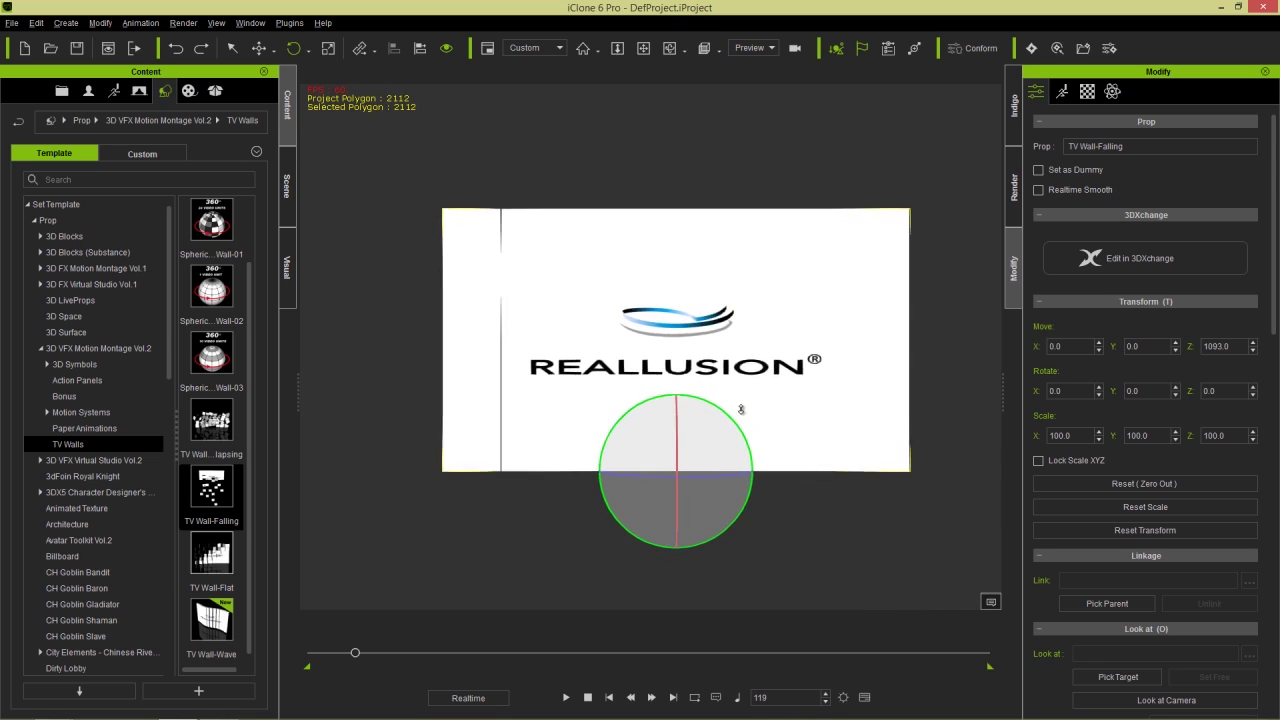
{"action": "scroll", "coordinate": [737, 414], "scroll_direction": "up", "scroll_amount": 3}
{"action": "middle_click_drag", "start_coordinate": [826, 302], "coordinate": [808, 362]}
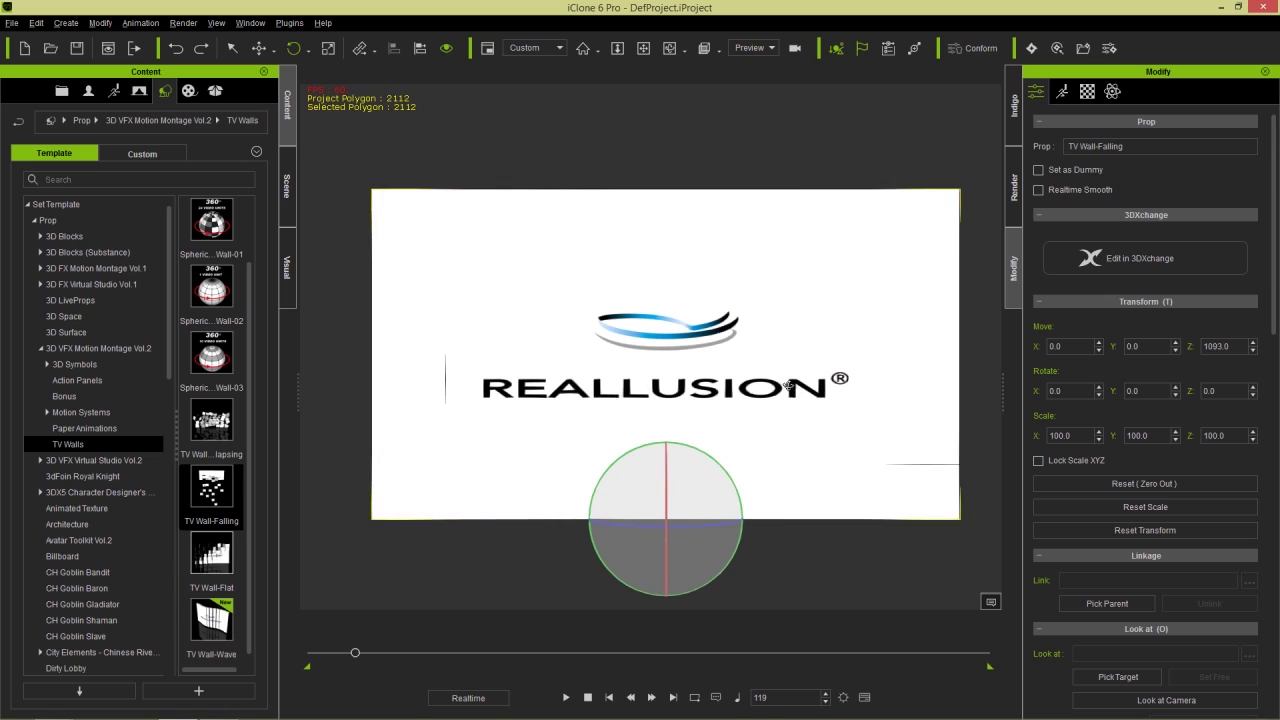
{"action": "middle_click_drag", "start_coordinate": [805, 376], "coordinate": [784, 376]}
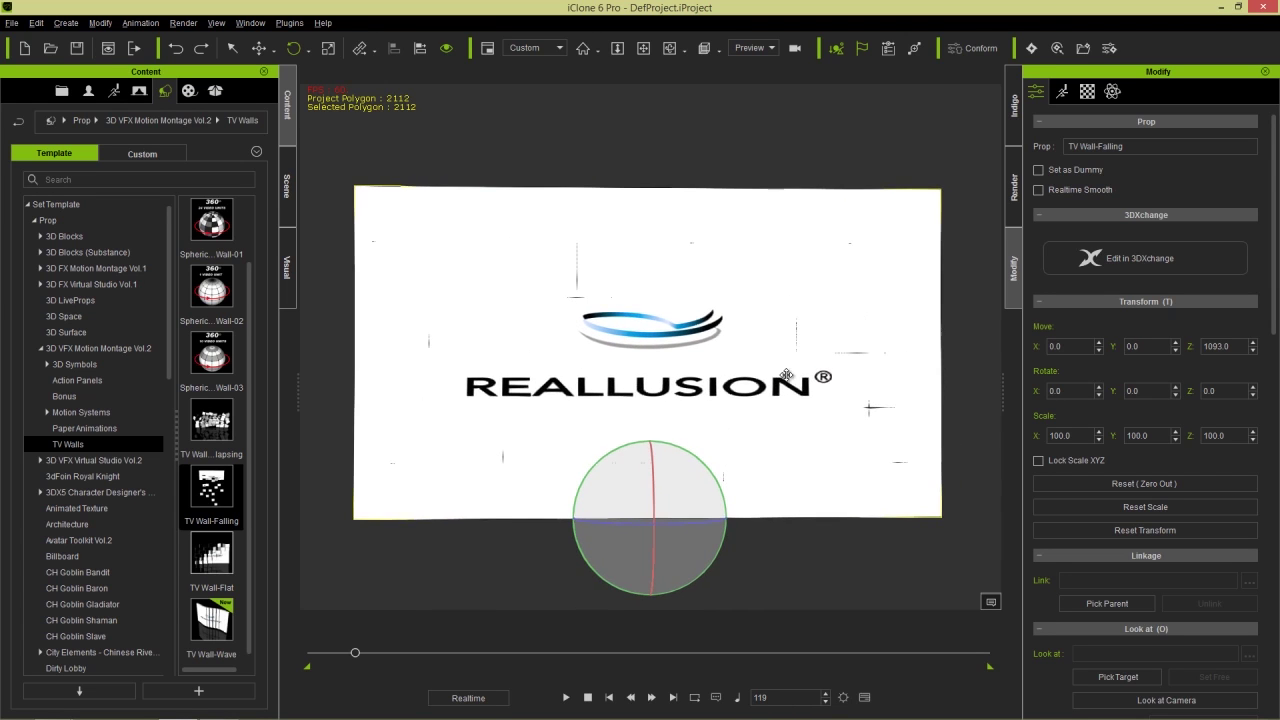
- Make the TV Wall-Falling prop perform its Rise action from frame 1 and stop playback once the wall has started assembling
{"action": "left_click_drag", "start_coordinate": [334, 653], "coordinate": [305, 657]}
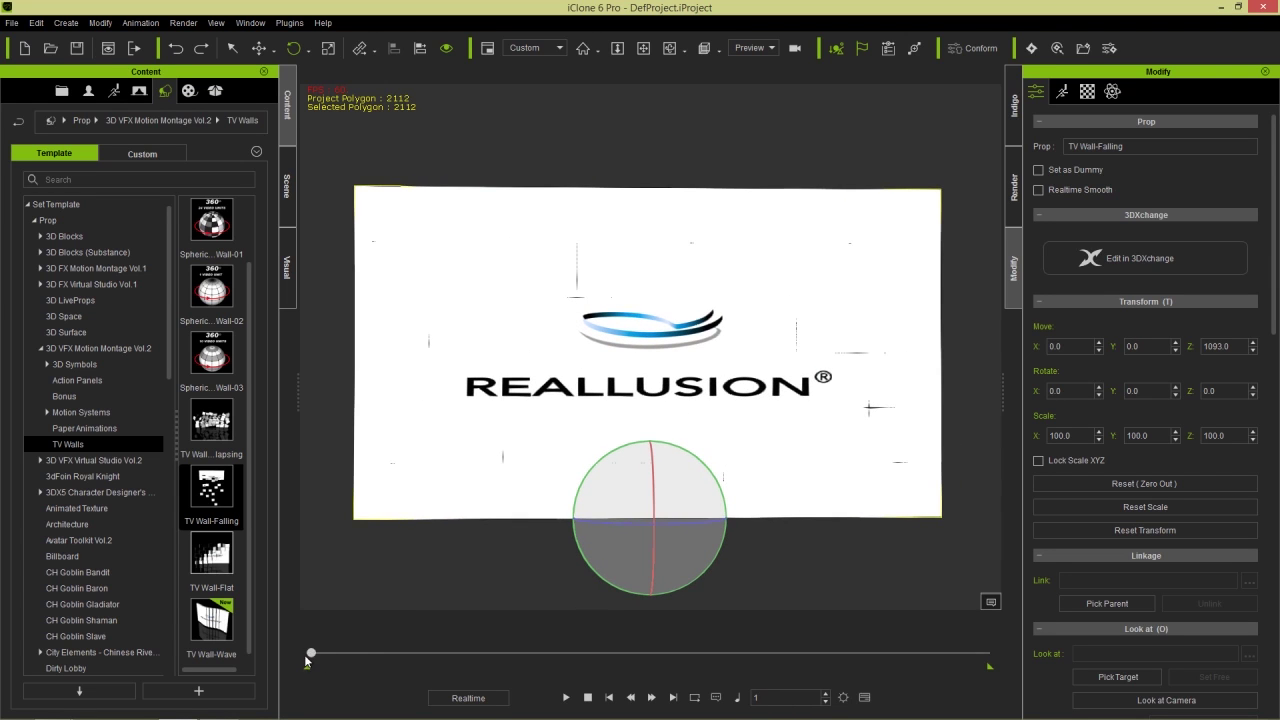
{"action": "right_click", "coordinate": [553, 365]}
{"action": "mouse_move", "coordinate": [653, 530]}
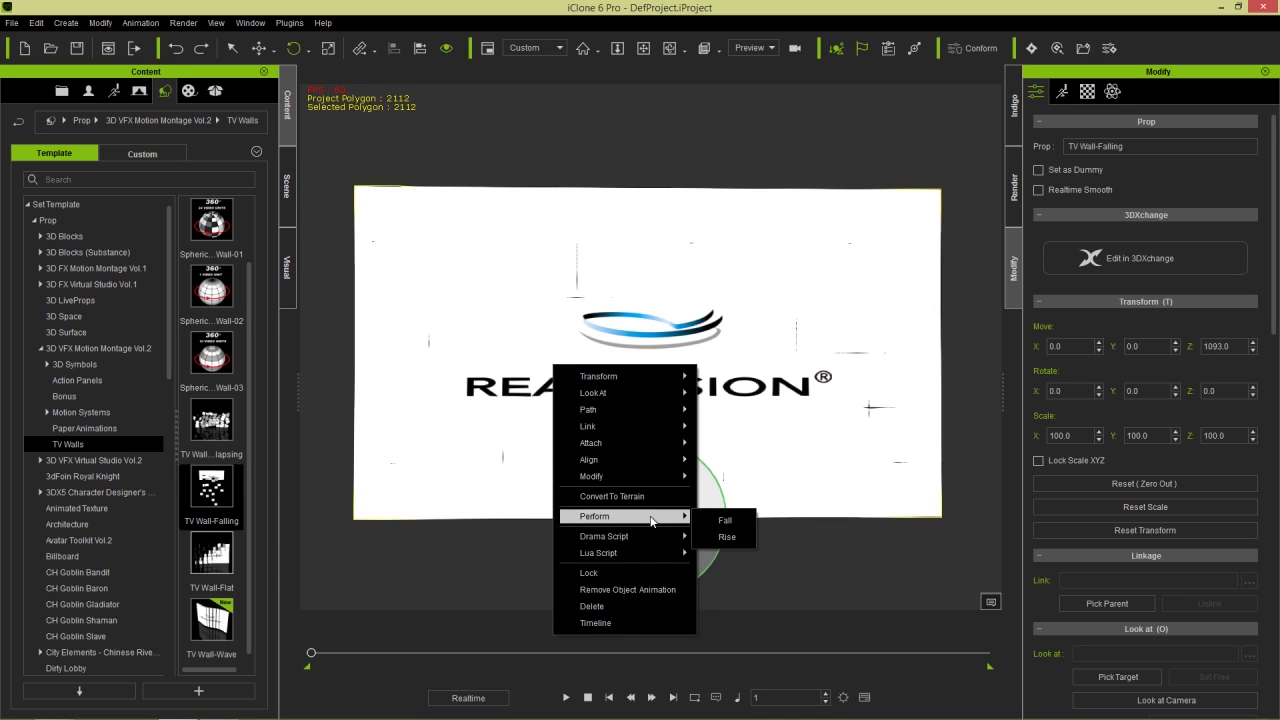
{"action": "left_click", "coordinate": [733, 534]}
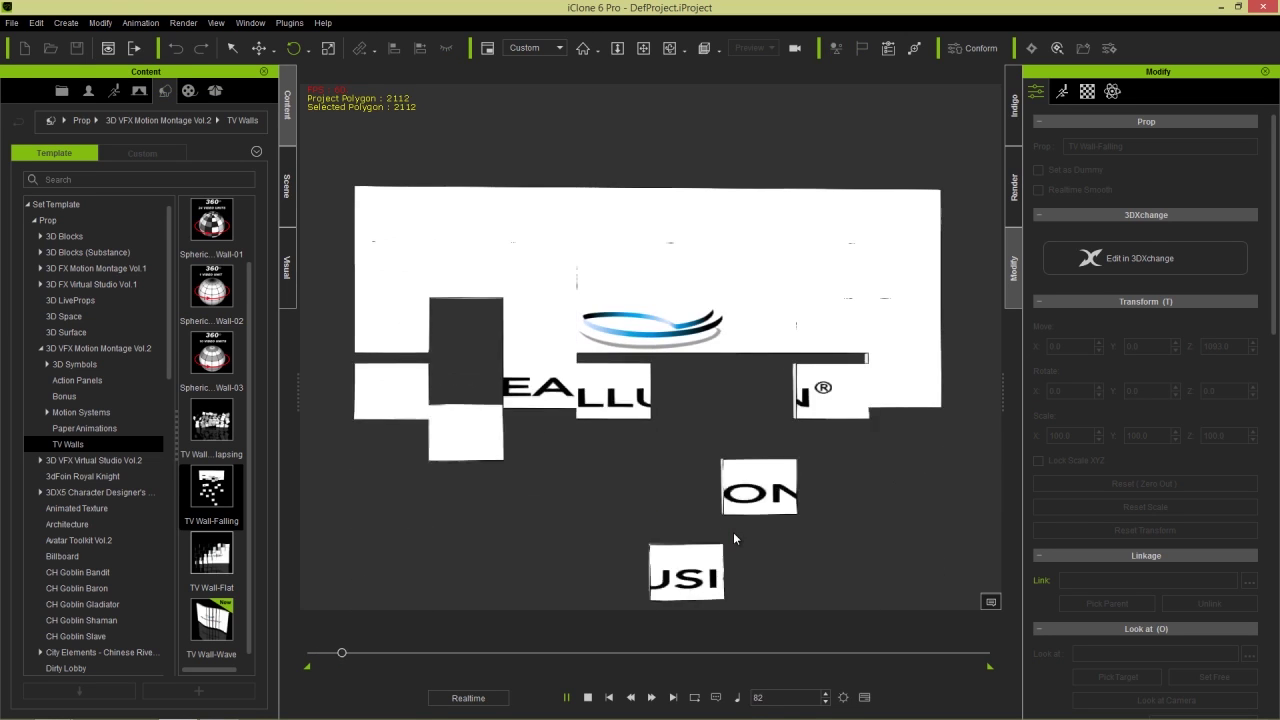
{"action": "left_click", "coordinate": [589, 697]}
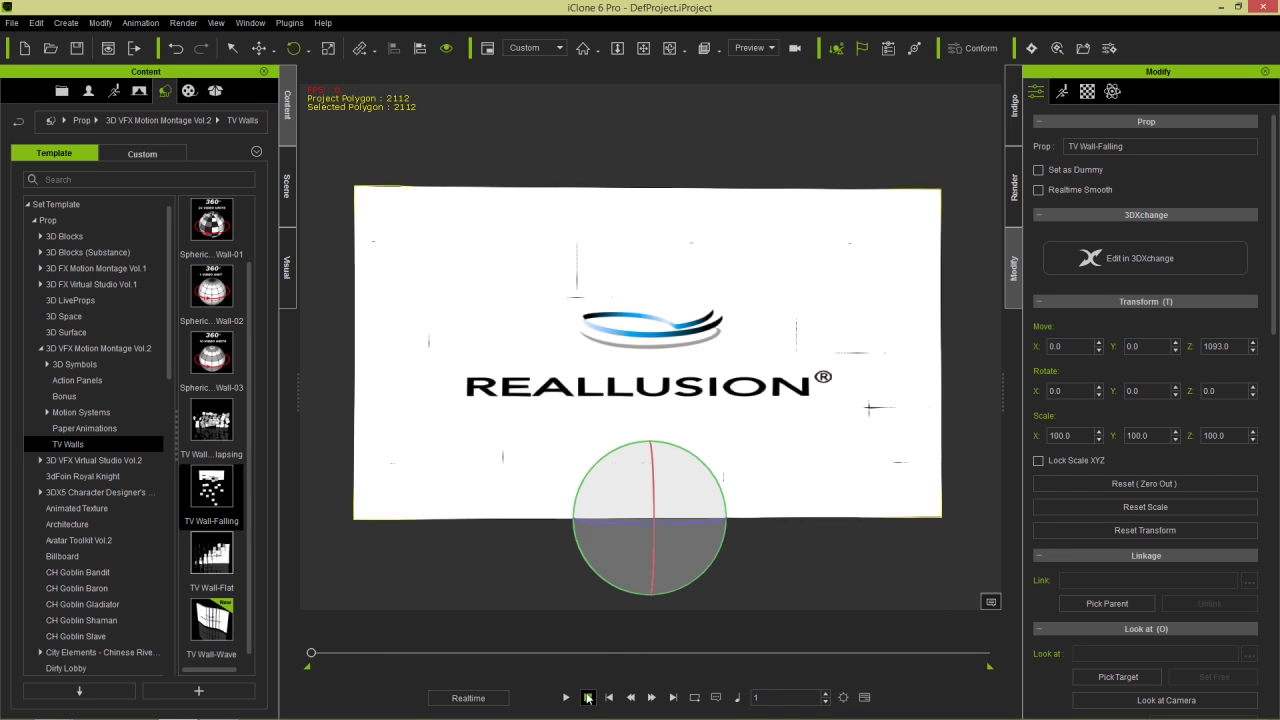
- Set the start of the playback range to frame 15 and play the wall's Rise animation from there
{"action": "left_click", "coordinate": [566, 697]}
{"action": "left_click", "coordinate": [566, 697]}
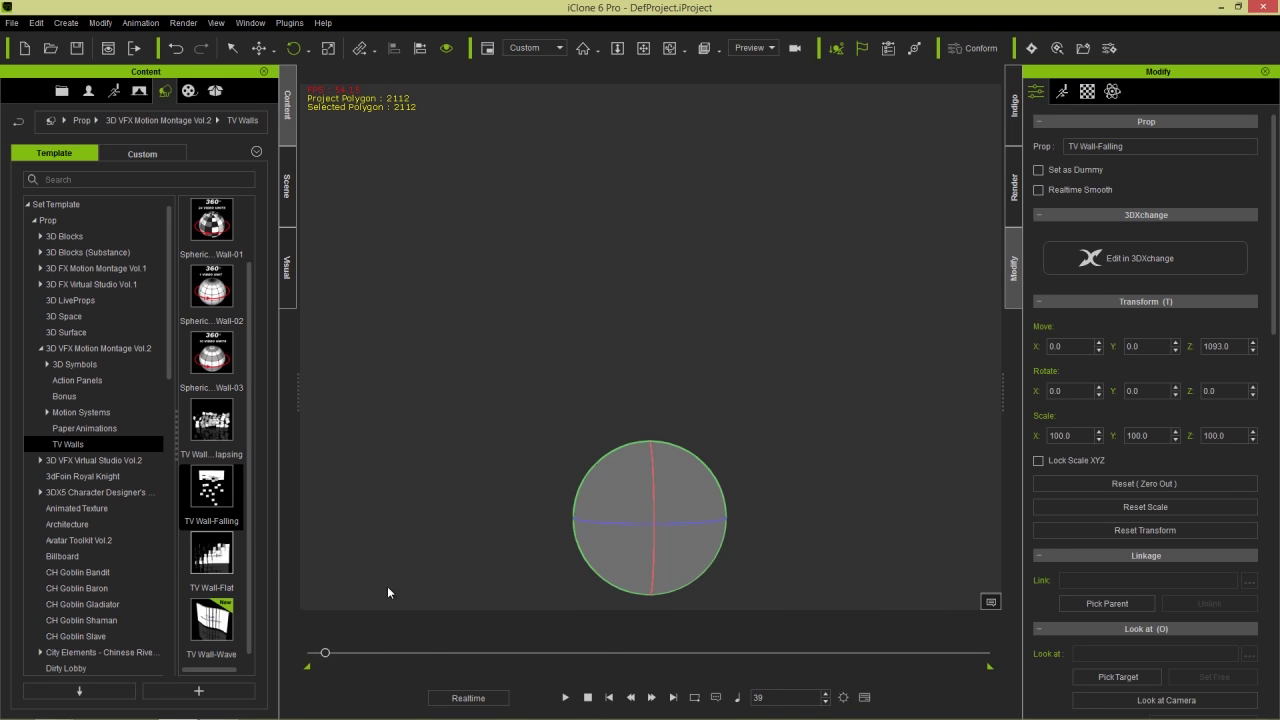
{"action": "left_click_drag", "start_coordinate": [325, 654], "coordinate": [317, 657]}
{"action": "left_click_drag", "start_coordinate": [313, 673], "coordinate": [314, 674]}
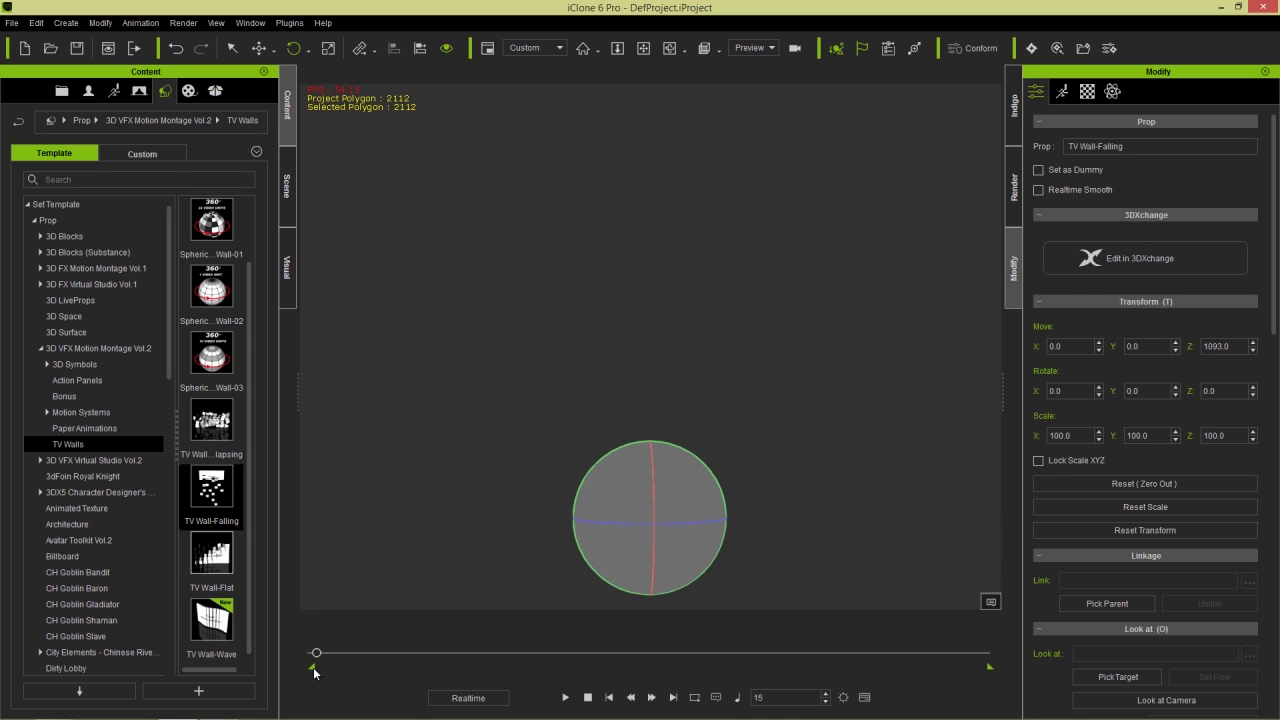
{"action": "left_click", "coordinate": [566, 698]}
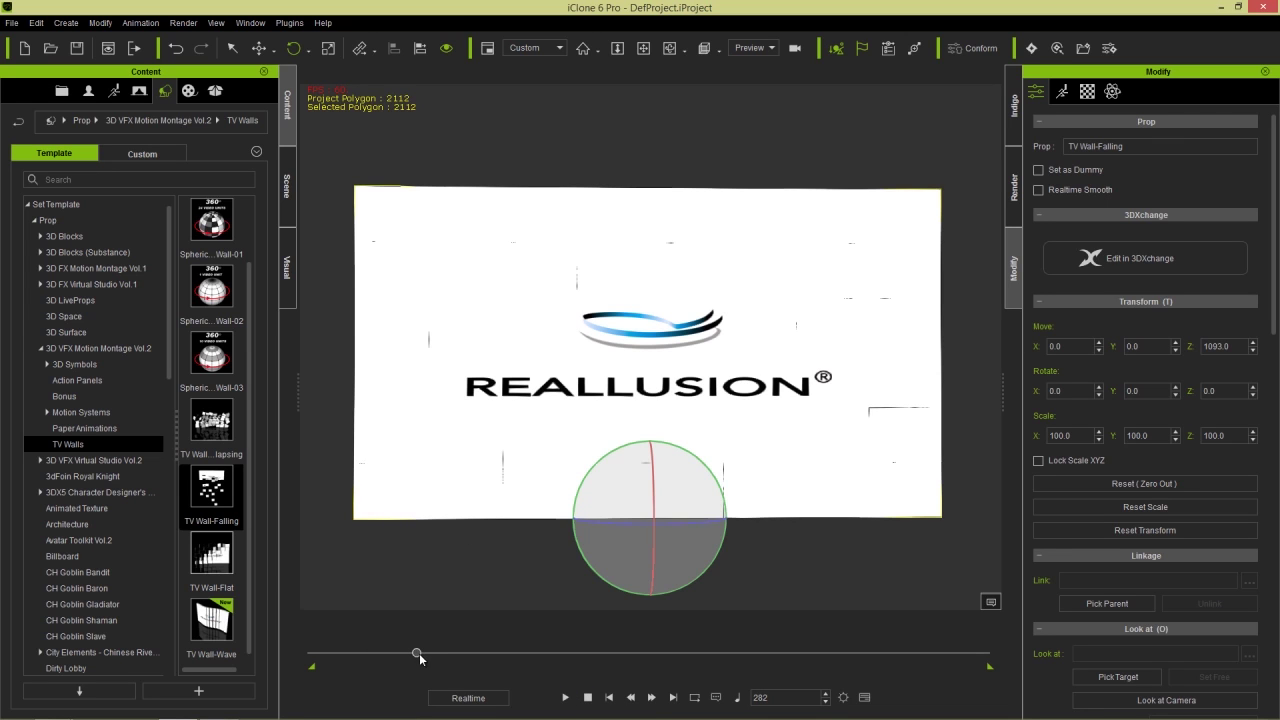
- At frame 62, apply the Title Video file from the Temp Med folder to the TV Wall-Falling prop as its texture
{"action": "left_click_drag", "start_coordinate": [376, 656], "coordinate": [335, 659]}
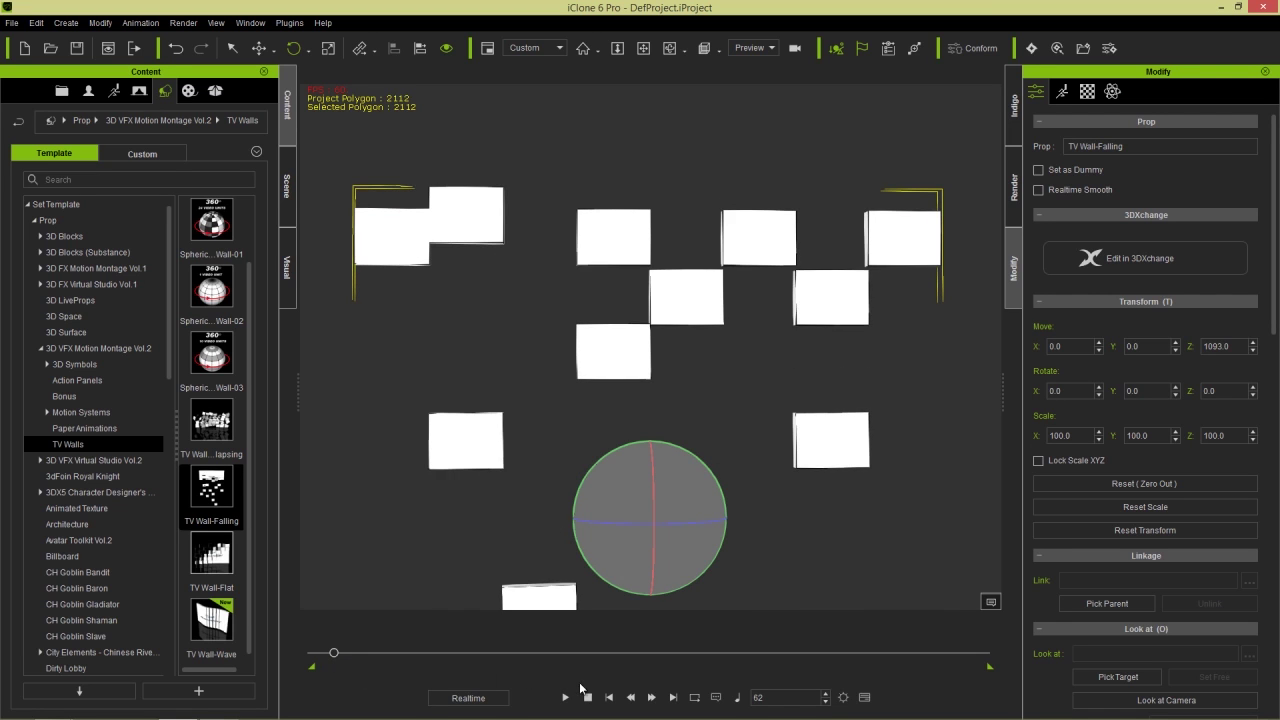
{"action": "key", "text": "alt+Tab"}
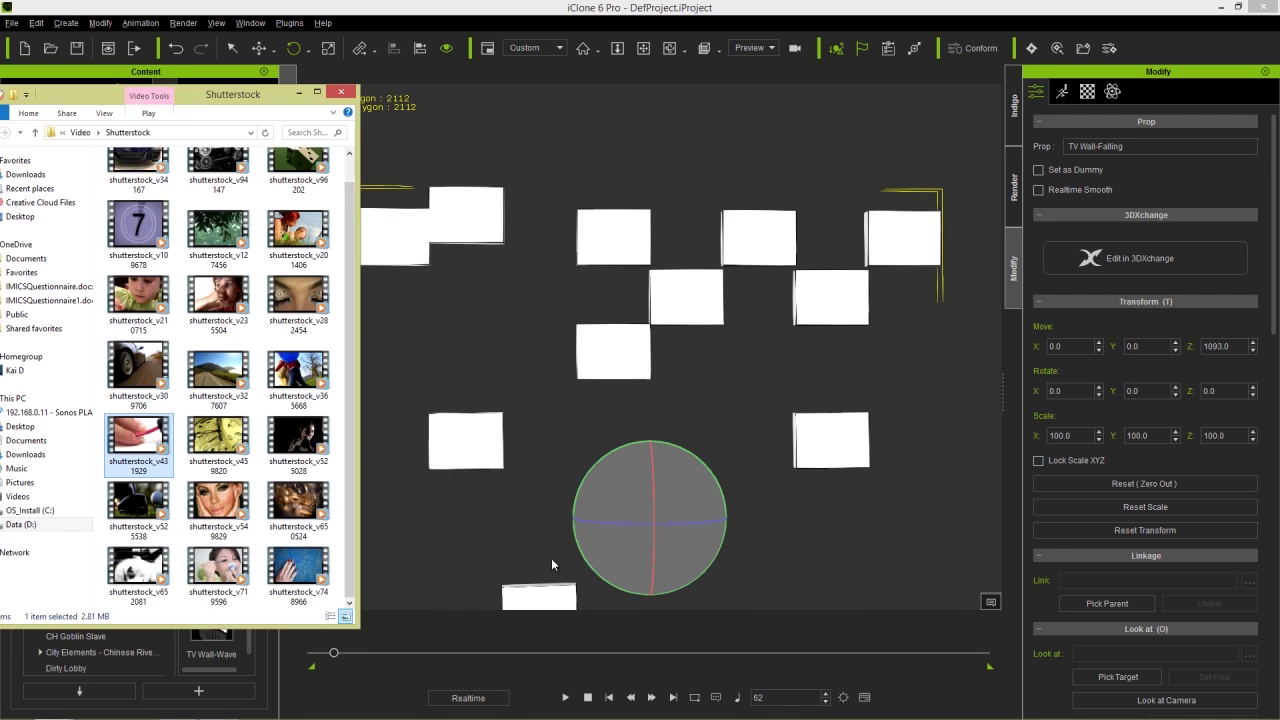
{"action": "key", "text": "alt+Tab"}
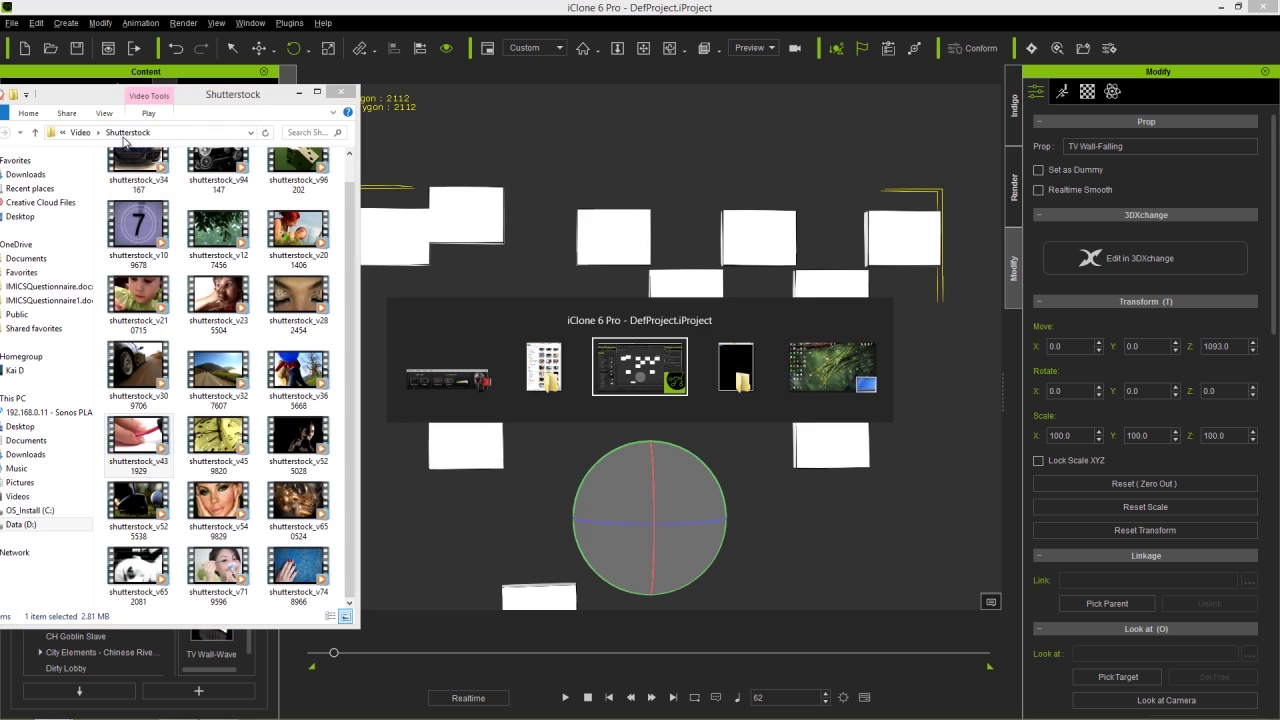
{"action": "left_click", "coordinate": [254, 415]}
{"action": "left_click_drag", "start_coordinate": [383, 332], "coordinate": [412, 506]}
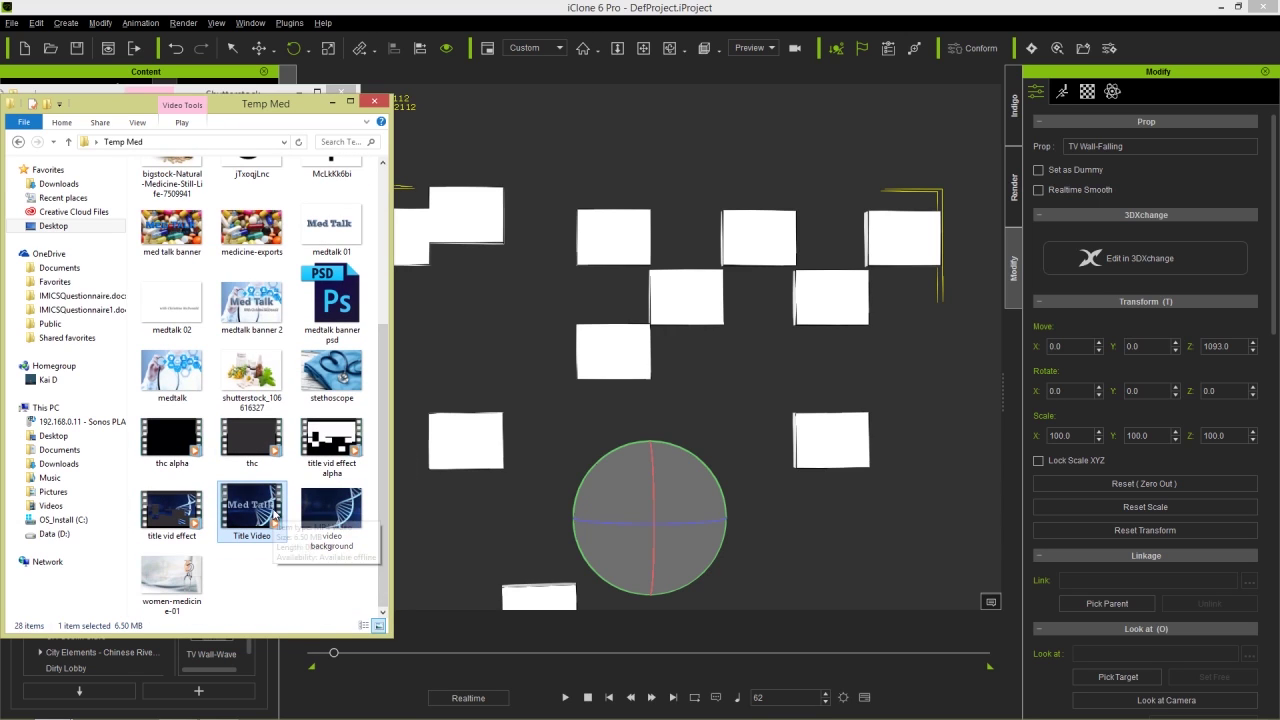
{"action": "left_click_drag", "start_coordinate": [254, 515], "coordinate": [474, 217]}
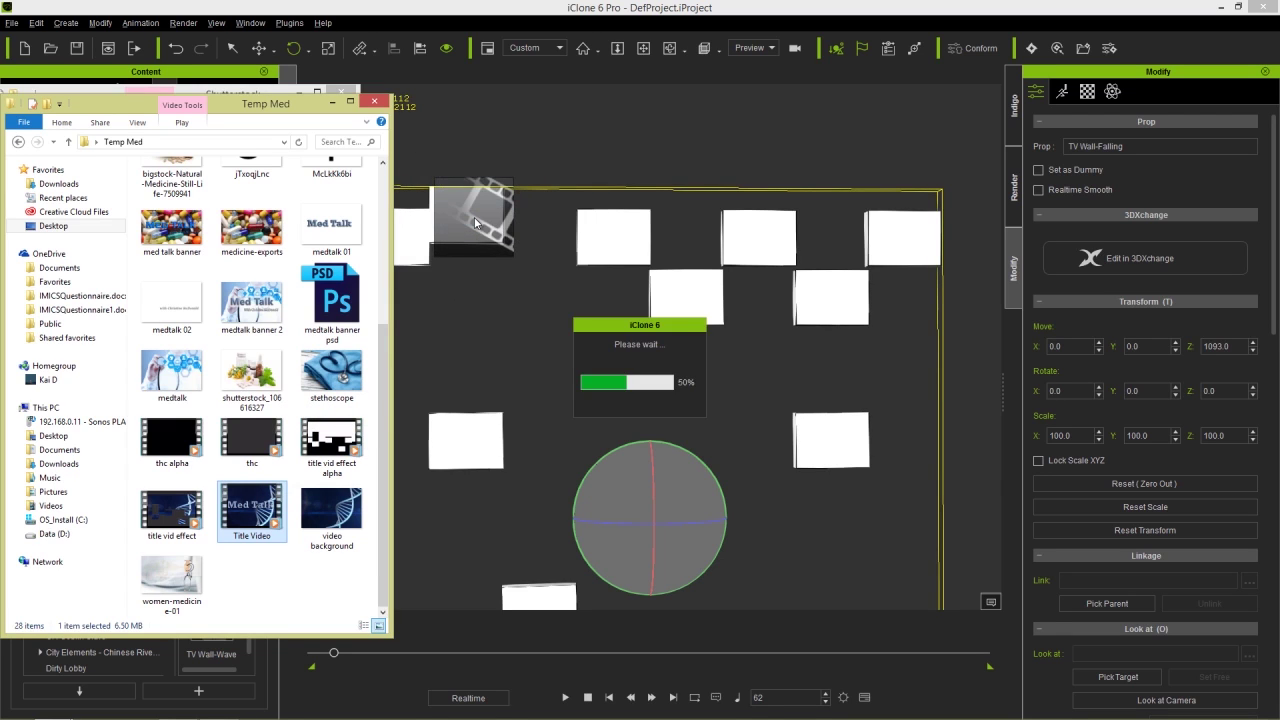
{"action": "left_click", "coordinate": [512, 10]}
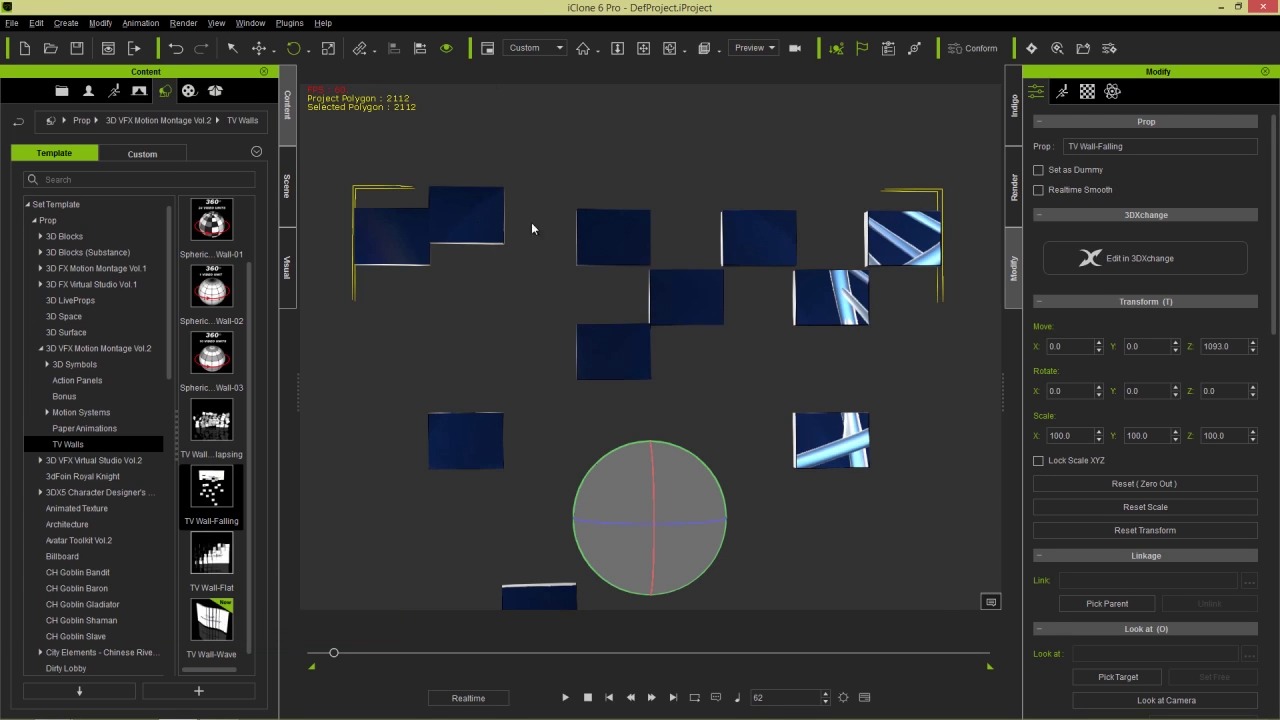
- Play the project to frame 365, make the TV wall perform its Fall action there, and stop playback
{"action": "left_click", "coordinate": [566, 697]}
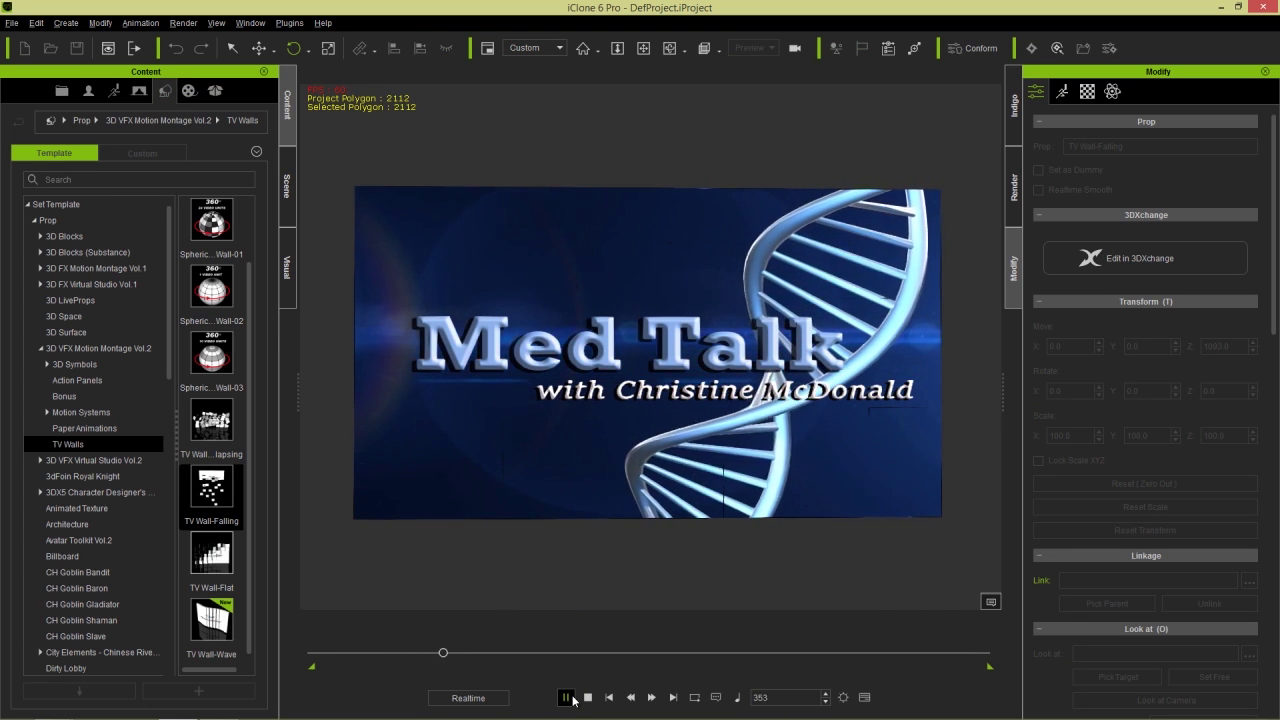
{"action": "left_click", "coordinate": [567, 698]}
{"action": "right_click", "coordinate": [573, 370]}
{"action": "mouse_move", "coordinate": [655, 519]}
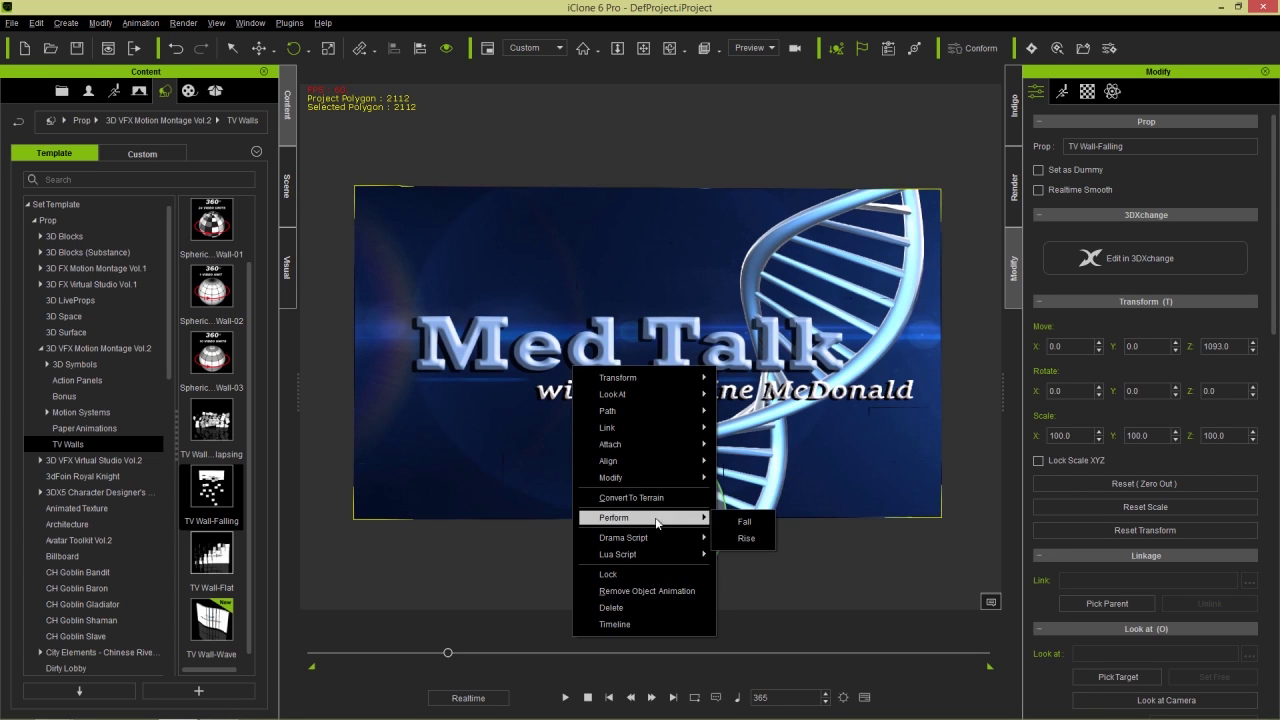
{"action": "left_click", "coordinate": [738, 522]}
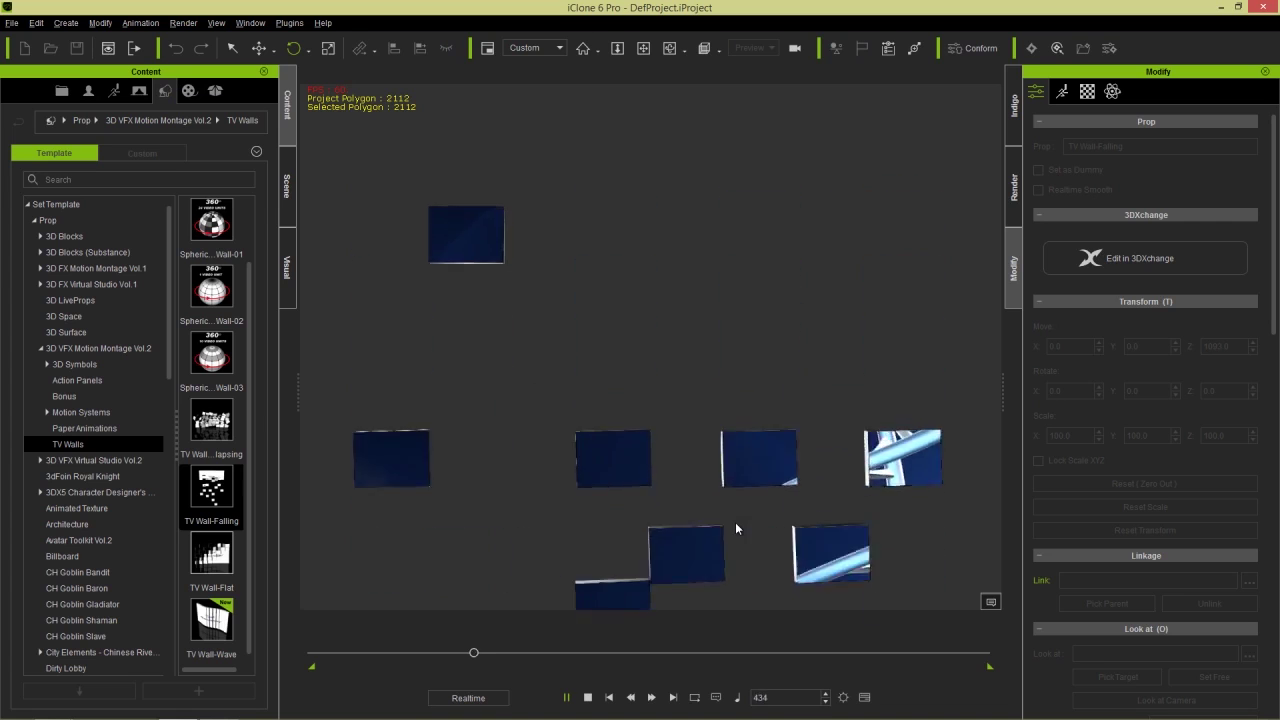
{"action": "left_click", "coordinate": [588, 698]}
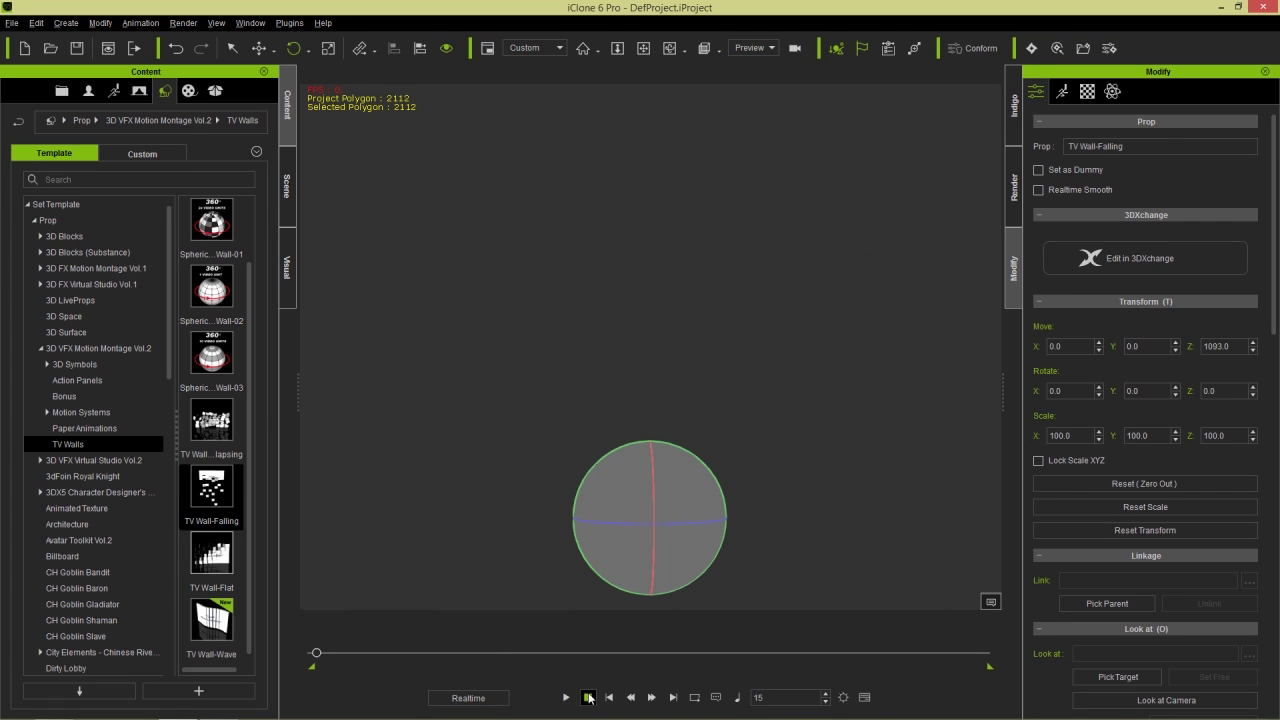
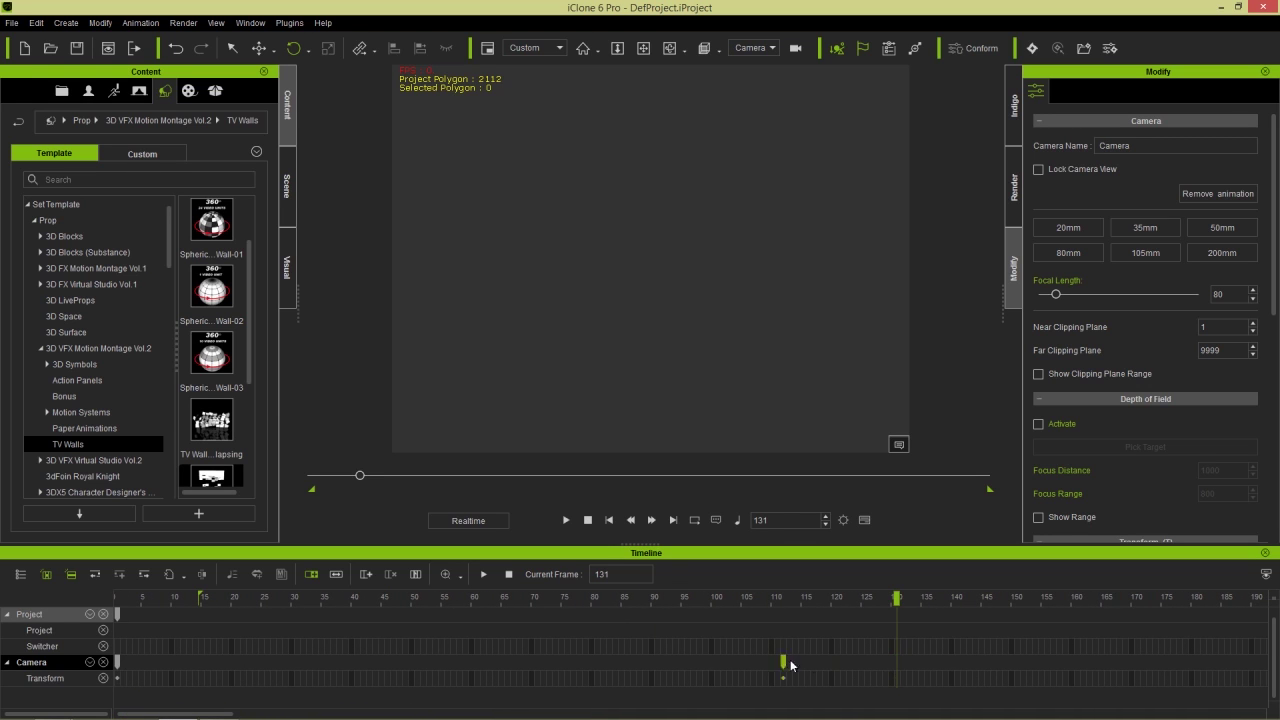
- Move the Camera's key from around frame 112 to frame 1 in the Timeline
{"action": "left_click_drag", "start_coordinate": [208, 658], "coordinate": [117, 662]}
{"action": "left_click", "coordinate": [117, 678]}
{"action": "left_click", "coordinate": [207, 598]}
- Play to frame 137 and pull the camera back there until the whole Med Talk wall fits in view
{"action": "left_click", "coordinate": [567, 520]}
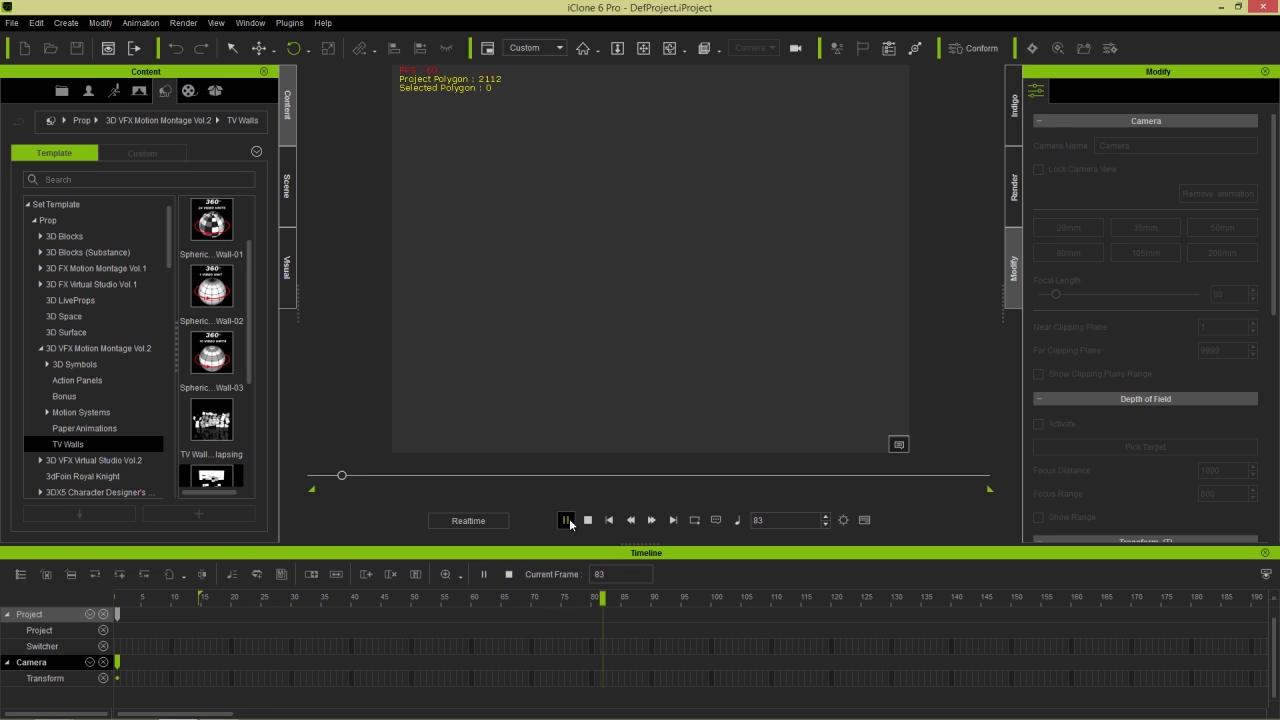
{"action": "left_click", "coordinate": [567, 520]}
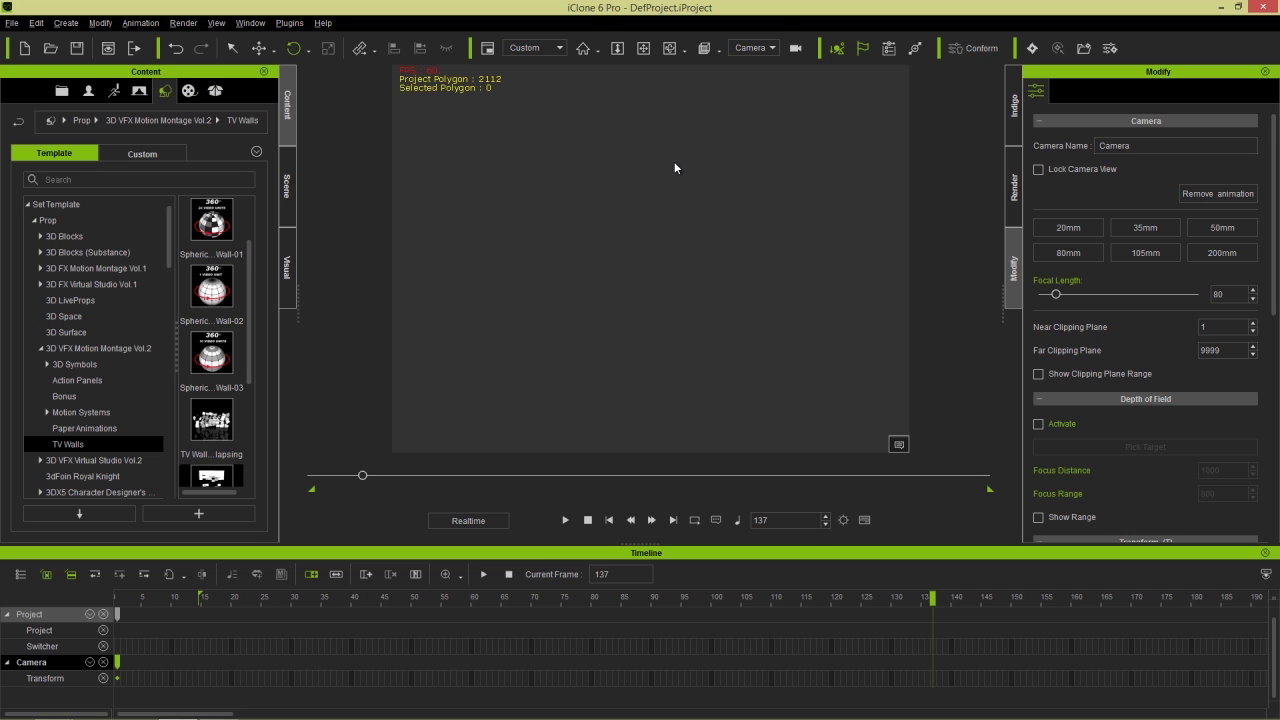
{"action": "middle_click_drag", "start_coordinate": [674, 155], "coordinate": [681, 228]}
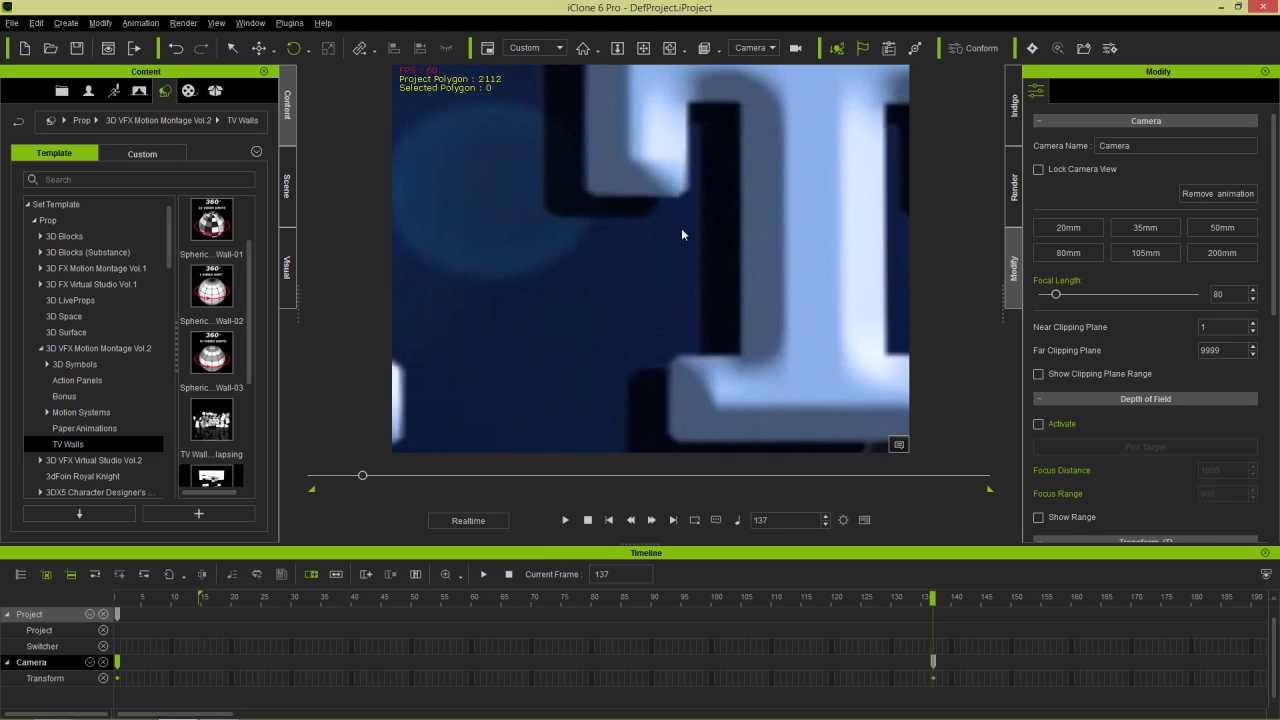
{"action": "scroll", "coordinate": [681, 228], "scroll_direction": "down", "scroll_amount": 10}
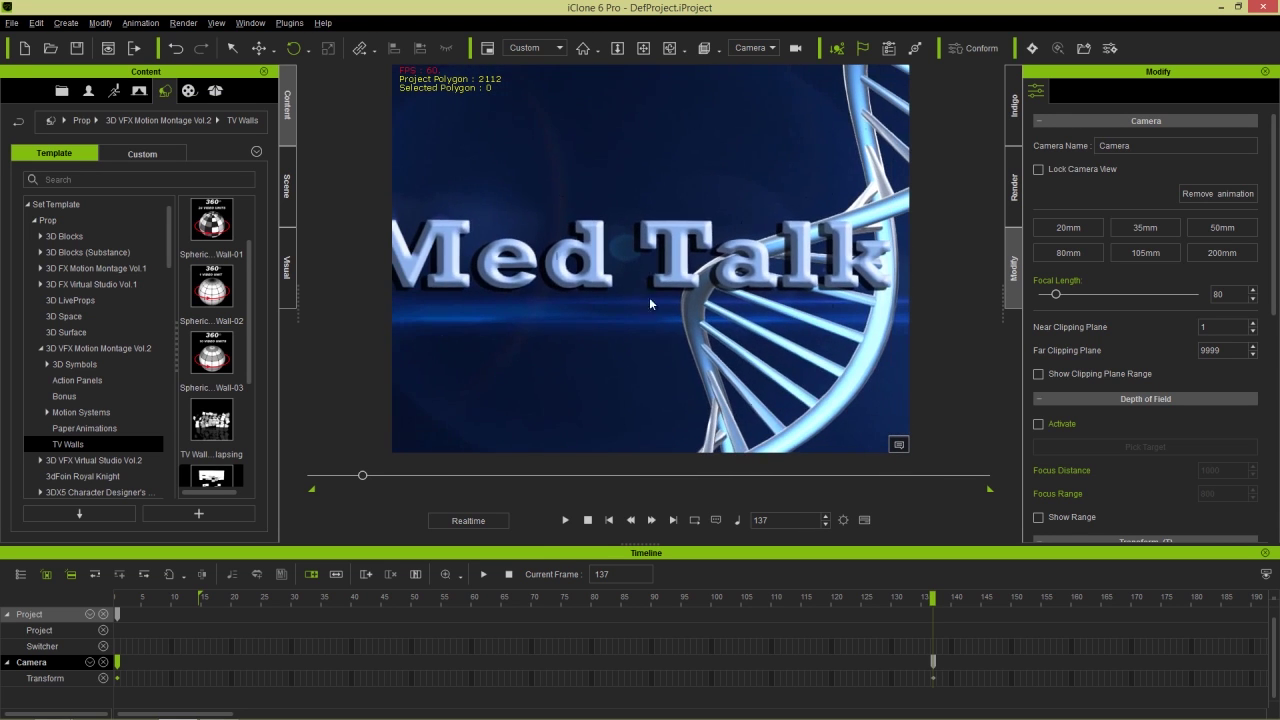
{"action": "scroll", "coordinate": [650, 304], "scroll_direction": "down", "scroll_amount": 10}
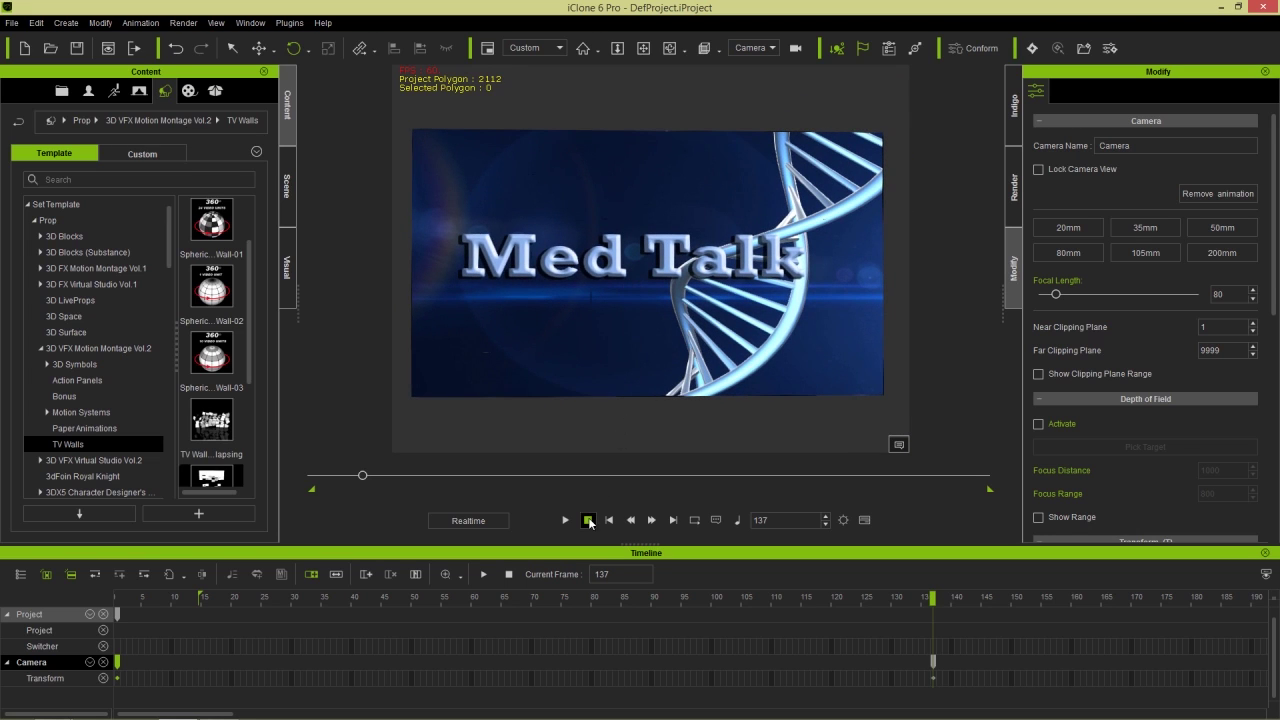
- Review the camera move together with the TV wall's Rise and Fall animation by scrubbing and playing it from the start
{"action": "left_click_drag", "start_coordinate": [405, 604], "coordinate": [837, 542]}
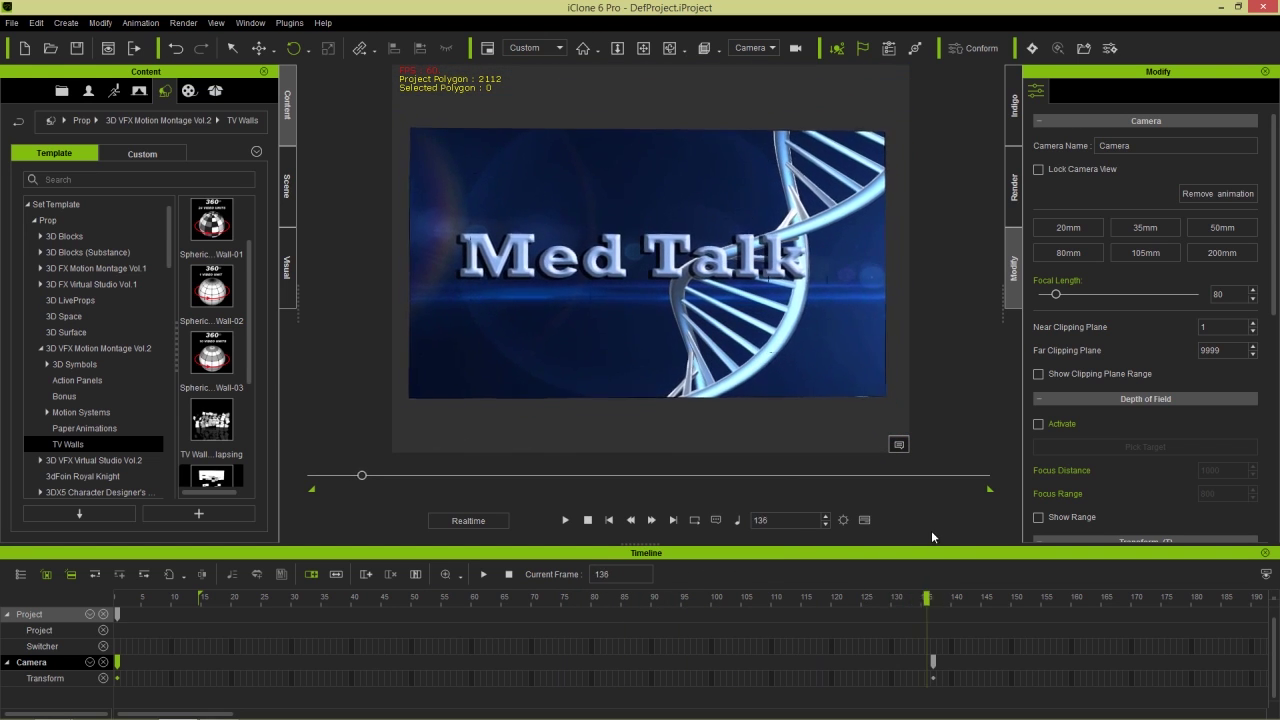
{"action": "double_click", "coordinate": [633, 575]}
{"action": "type", "text": "93"}
{"action": "key", "text": "Return"}
{"action": "left_click", "coordinate": [565, 520]}
{"action": "left_click", "coordinate": [587, 521]}
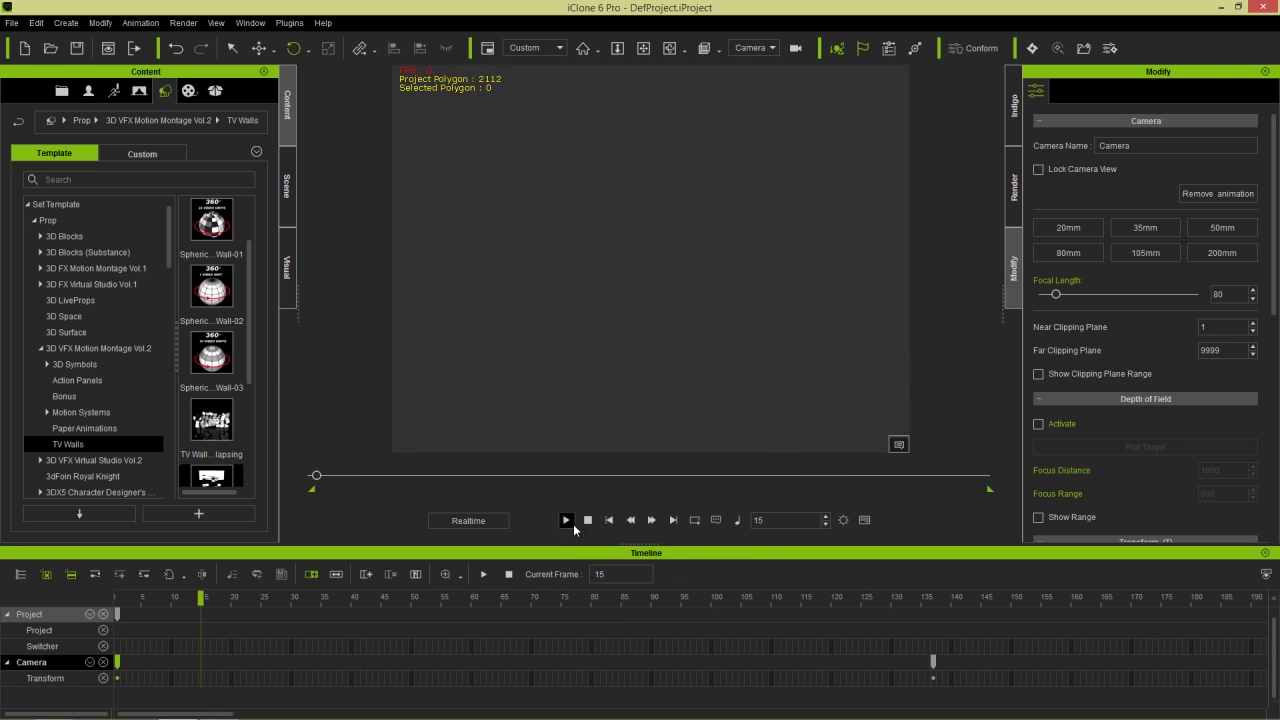
{"action": "left_click", "coordinate": [566, 520]}
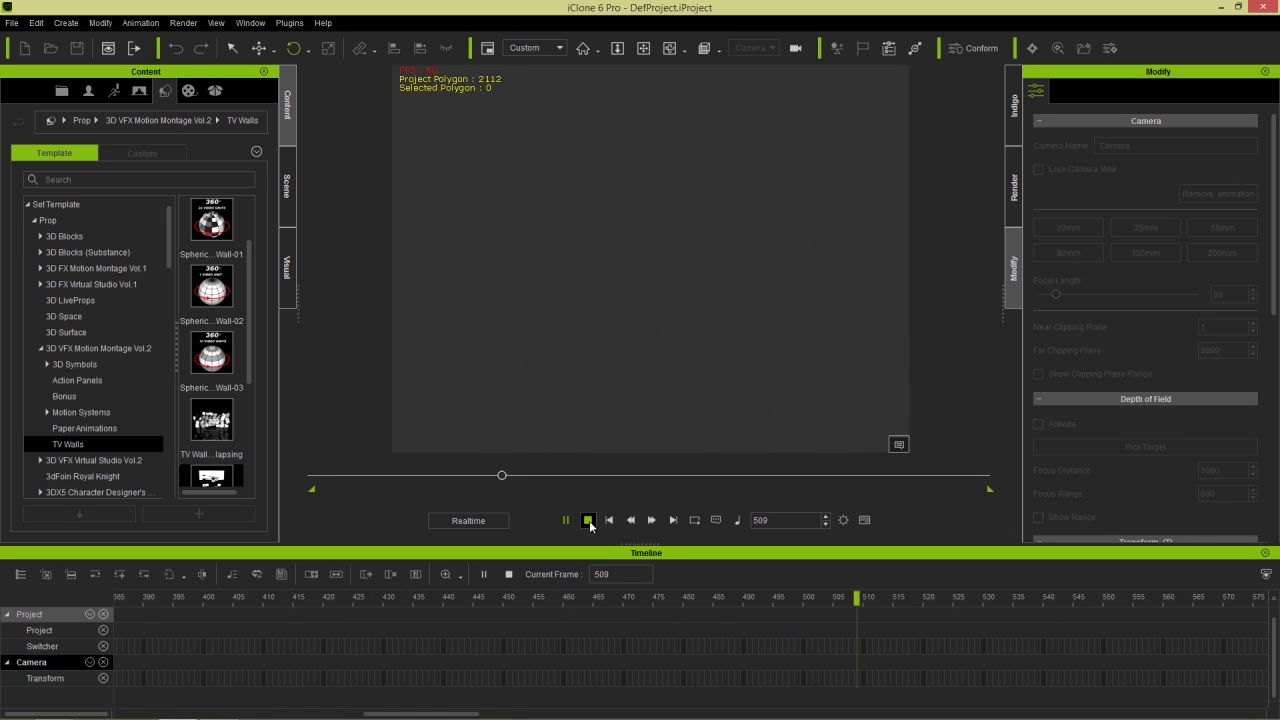
{"action": "left_click", "coordinate": [588, 520]}
{"action": "left_click", "coordinate": [566, 520]}
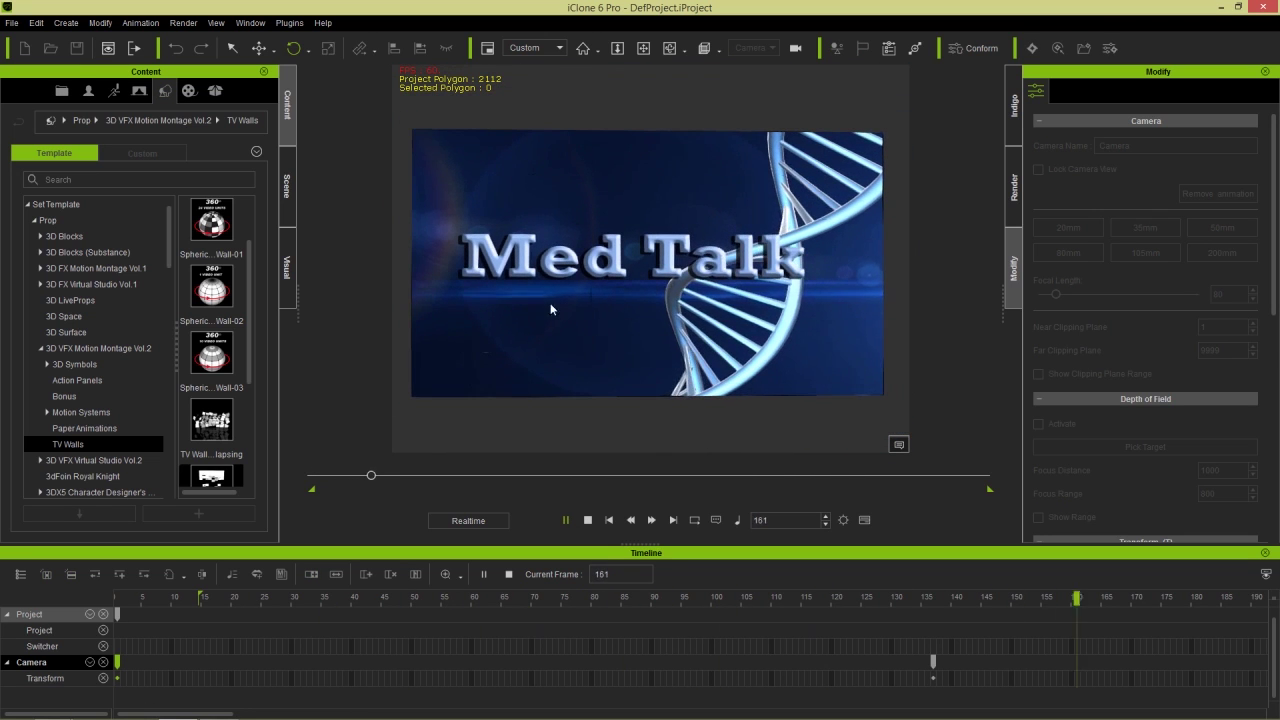
{"action": "left_click", "coordinate": [566, 520]}
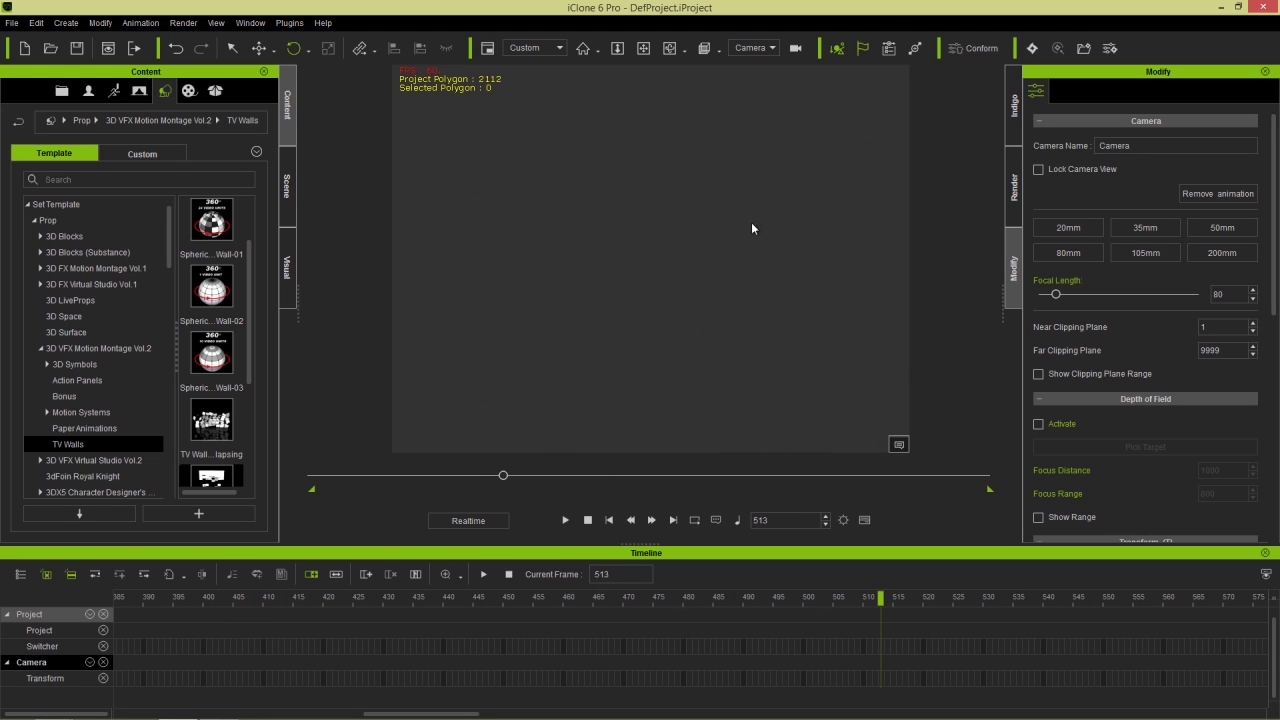
{"action": "left_click", "coordinate": [589, 520]}
- Start a new project and add the TV Wall-Collapsing prop from the TV Walls folder, framed from the front
{"action": "left_click", "coordinate": [24, 48]}
{"action": "left_click", "coordinate": [679, 399]}
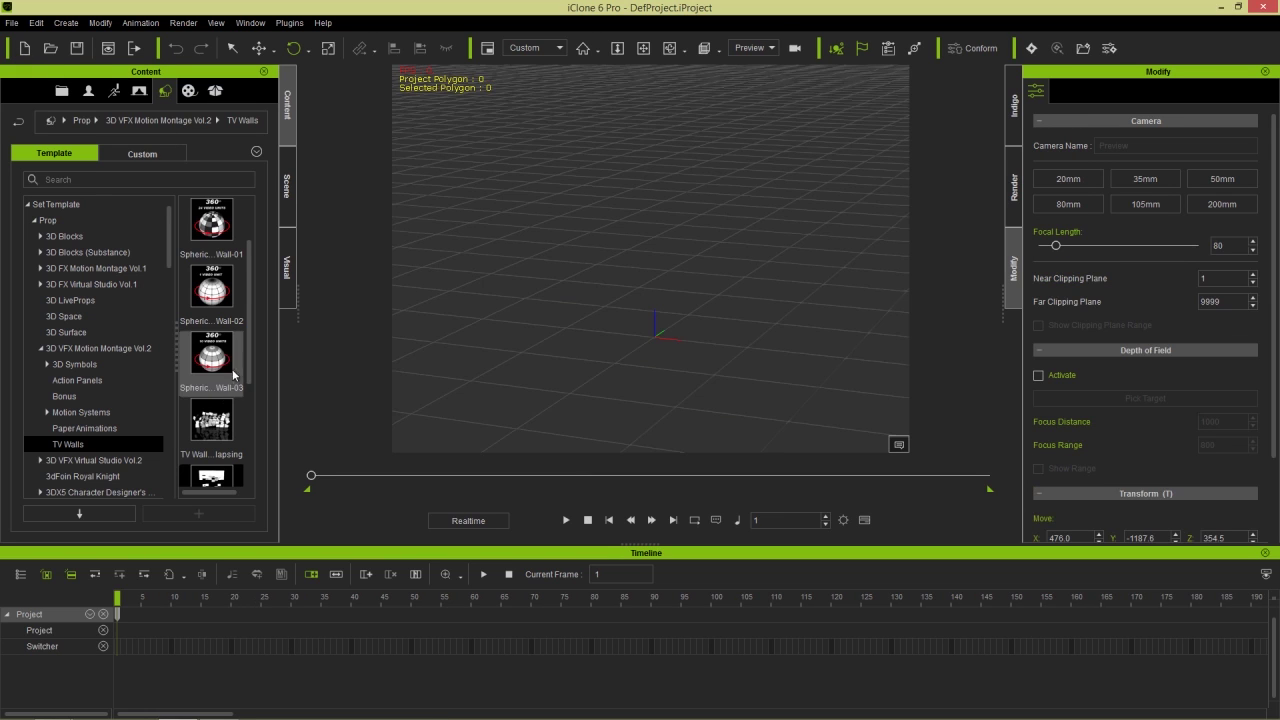
{"action": "left_click_drag", "start_coordinate": [247, 328], "coordinate": [775, 338]}
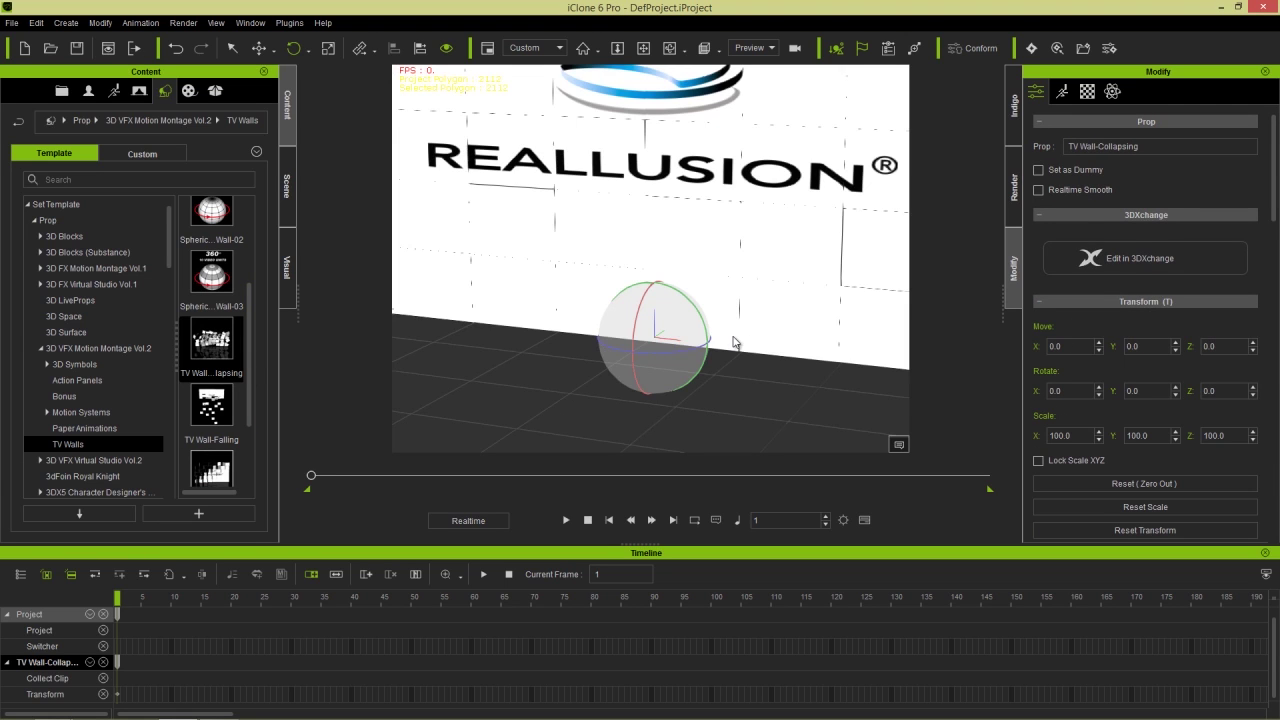
{"action": "key", "text": "z"}
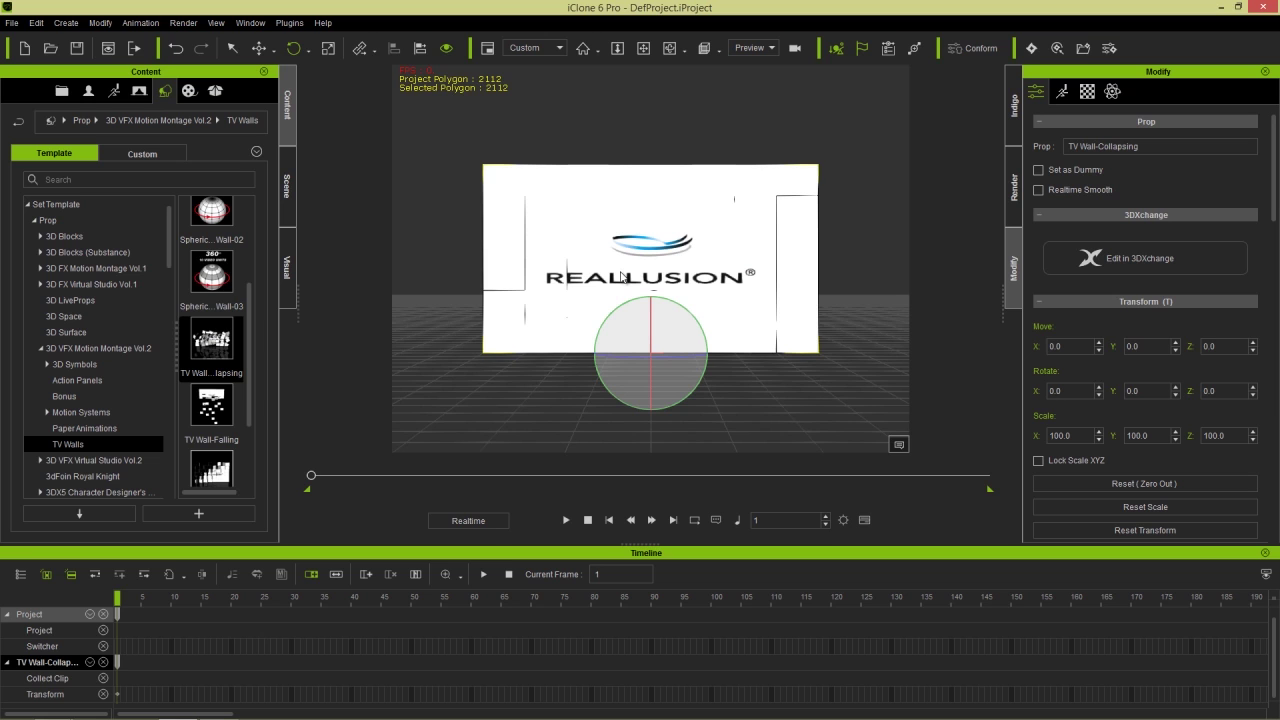
- Apply the Title Video file from the Temp Med folder to the TV Wall-Collapsing prop as its texture
{"action": "key", "text": "alt+Tab"}
{"action": "key", "text": "alt+Tab"}
{"action": "key", "text": "alt+Tab"}
{"action": "key", "text": "alt+shift+Tab"}
{"action": "key", "text": "alt+shift+Tab"}
{"action": "key", "text": "alt+Tab"}
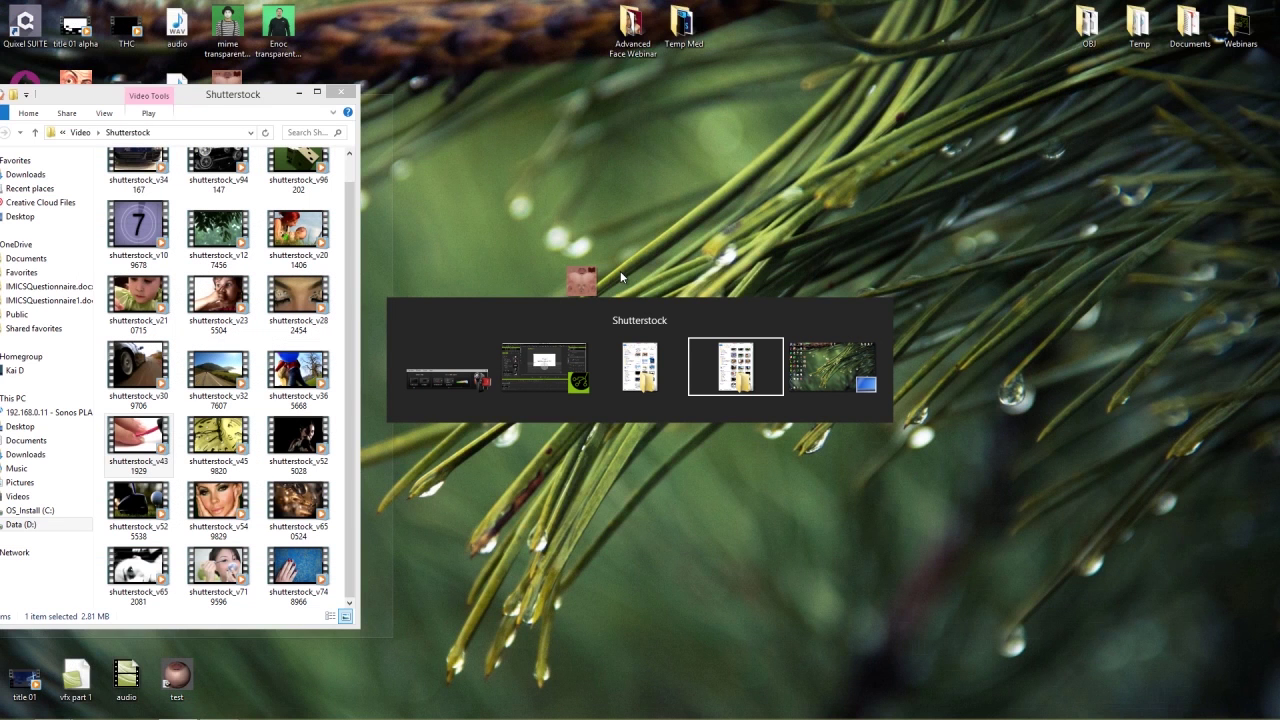
{"action": "key", "text": "alt+Tab"}
{"action": "key", "text": "alt+Tab"}
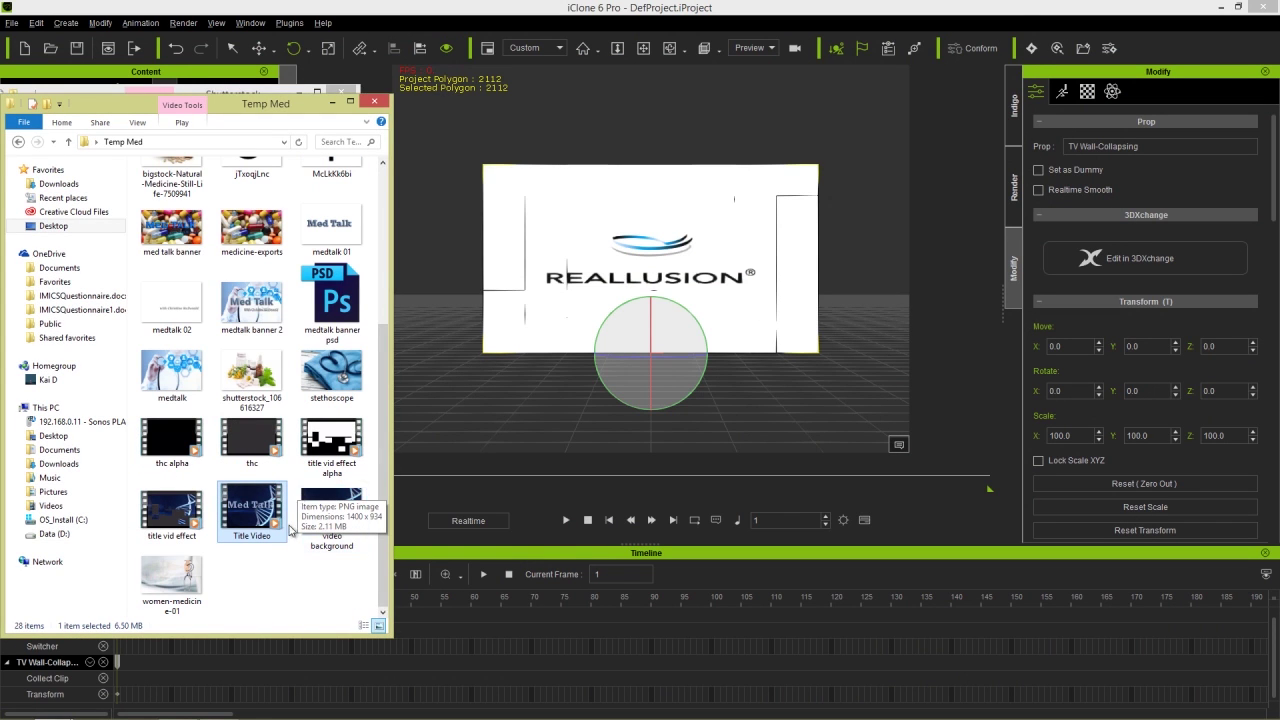
{"action": "left_click_drag", "start_coordinate": [252, 512], "coordinate": [659, 253]}
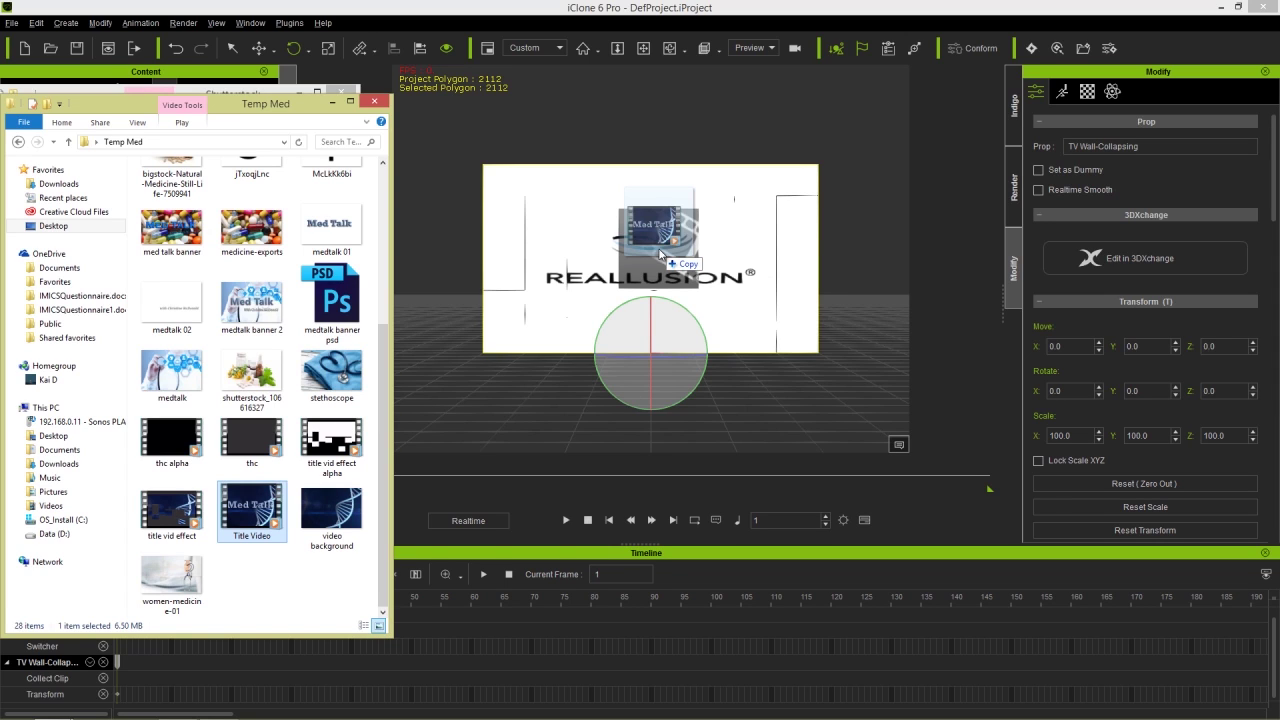
{"action": "left_click_drag", "start_coordinate": [659, 252], "coordinate": [658, 249]}
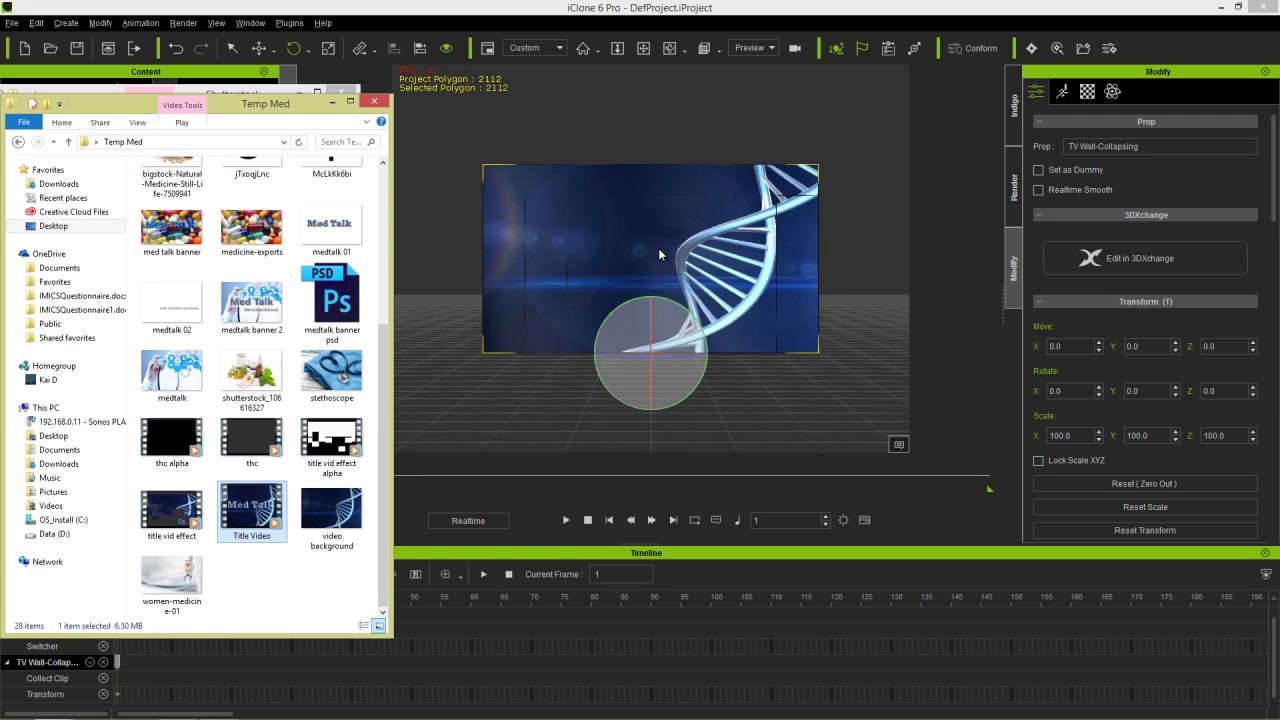
- Preview the title video on the TV Wall-Collapsing prop, and turn the prop edge-on at frame 1 with a Z rotation of 90
{"action": "left_click", "coordinate": [565, 520]}
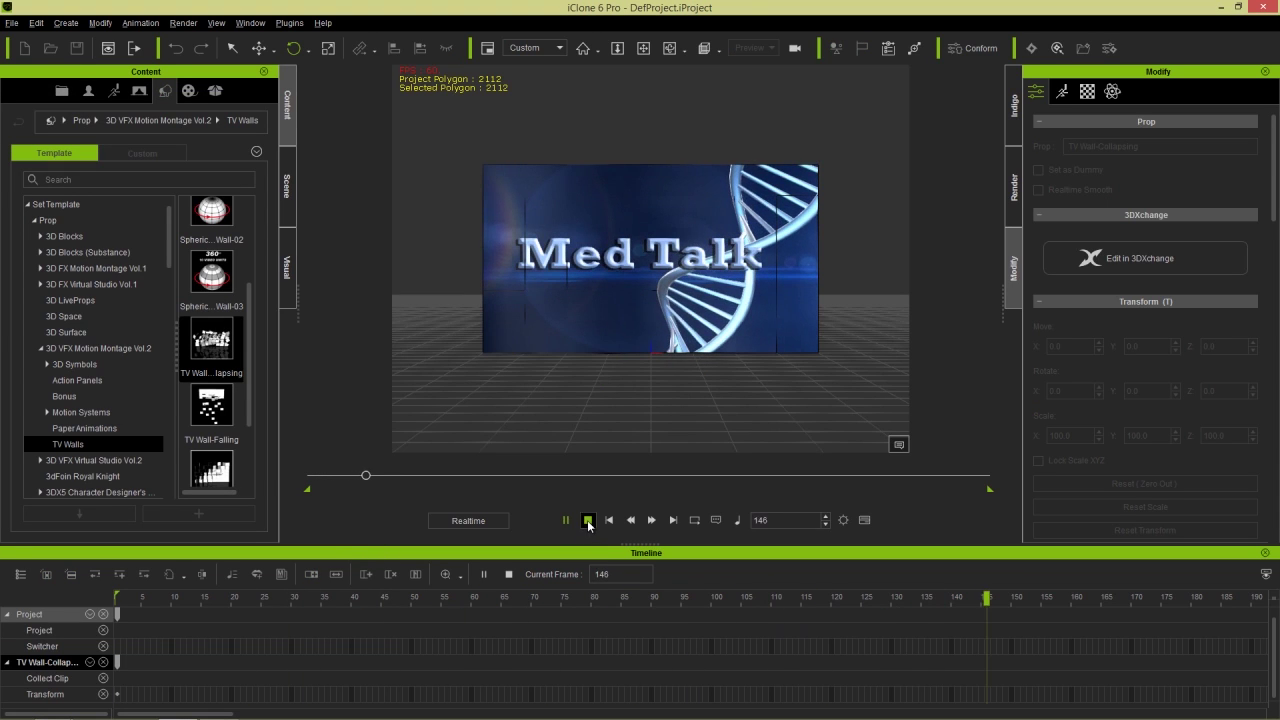
{"action": "left_click", "coordinate": [588, 520]}
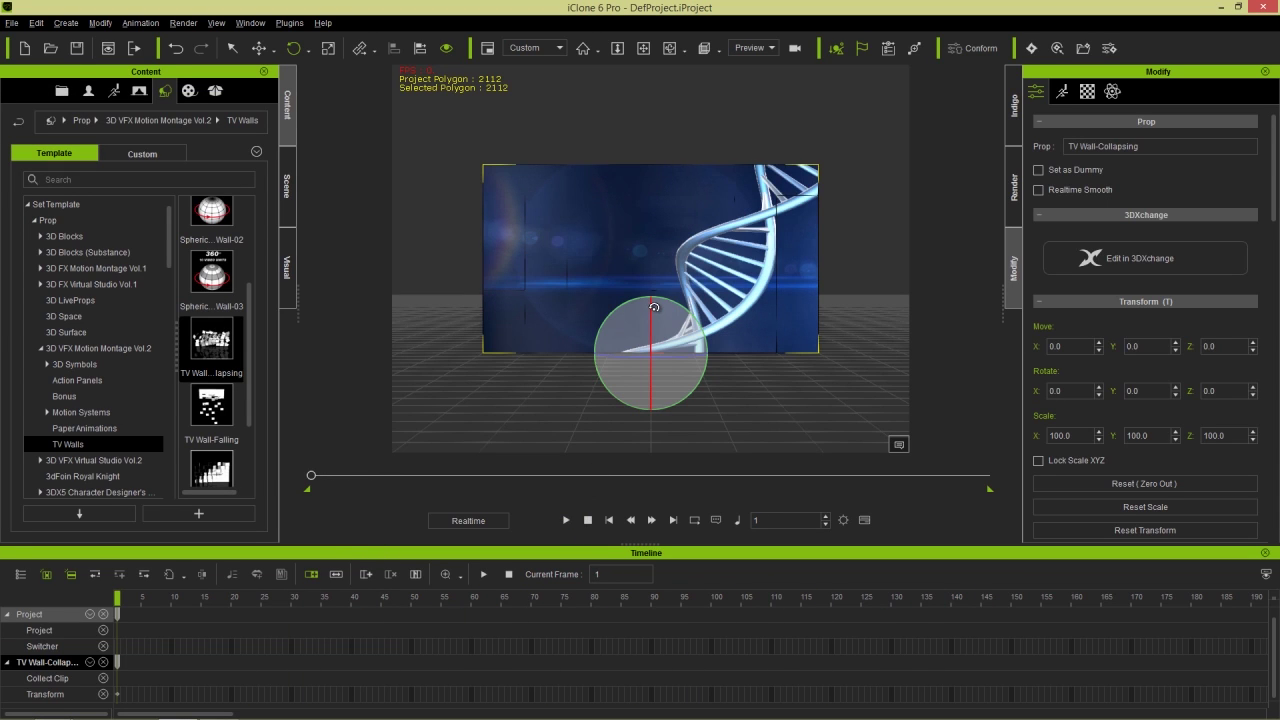
{"action": "left_click_drag", "start_coordinate": [671, 351], "coordinate": [729, 359]}
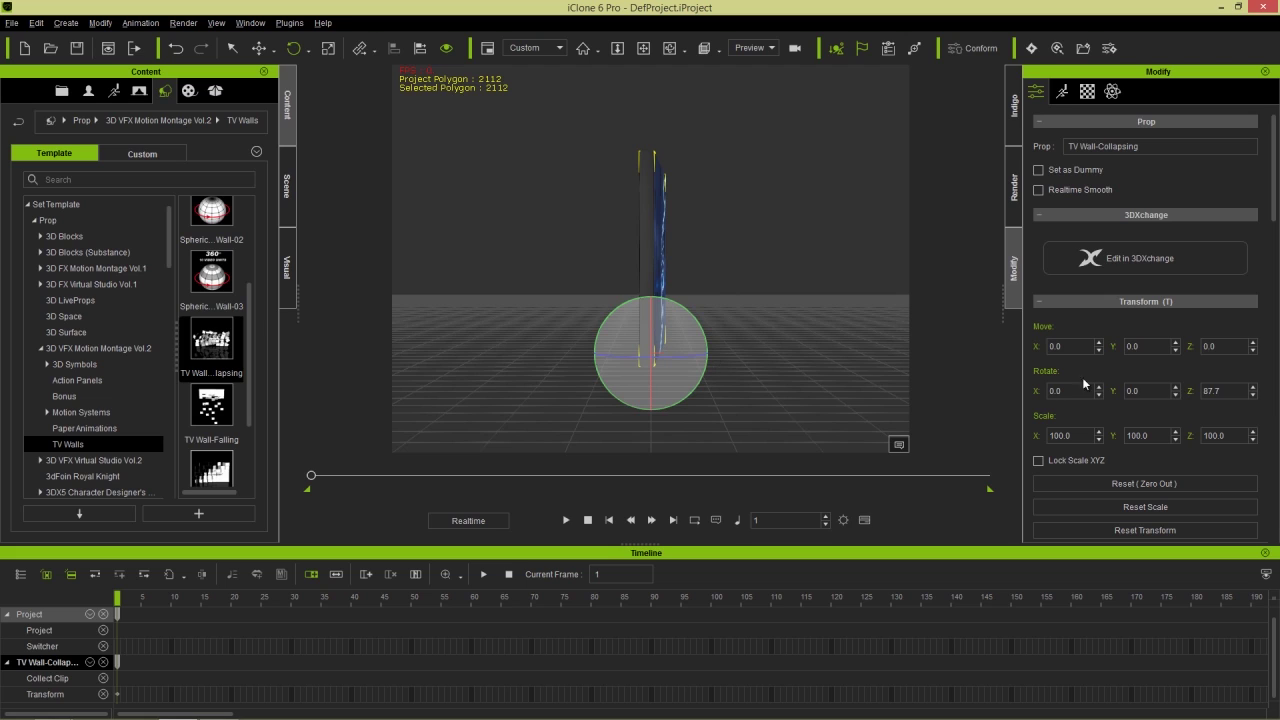
{"action": "left_click_drag", "start_coordinate": [702, 356], "coordinate": [692, 356]}
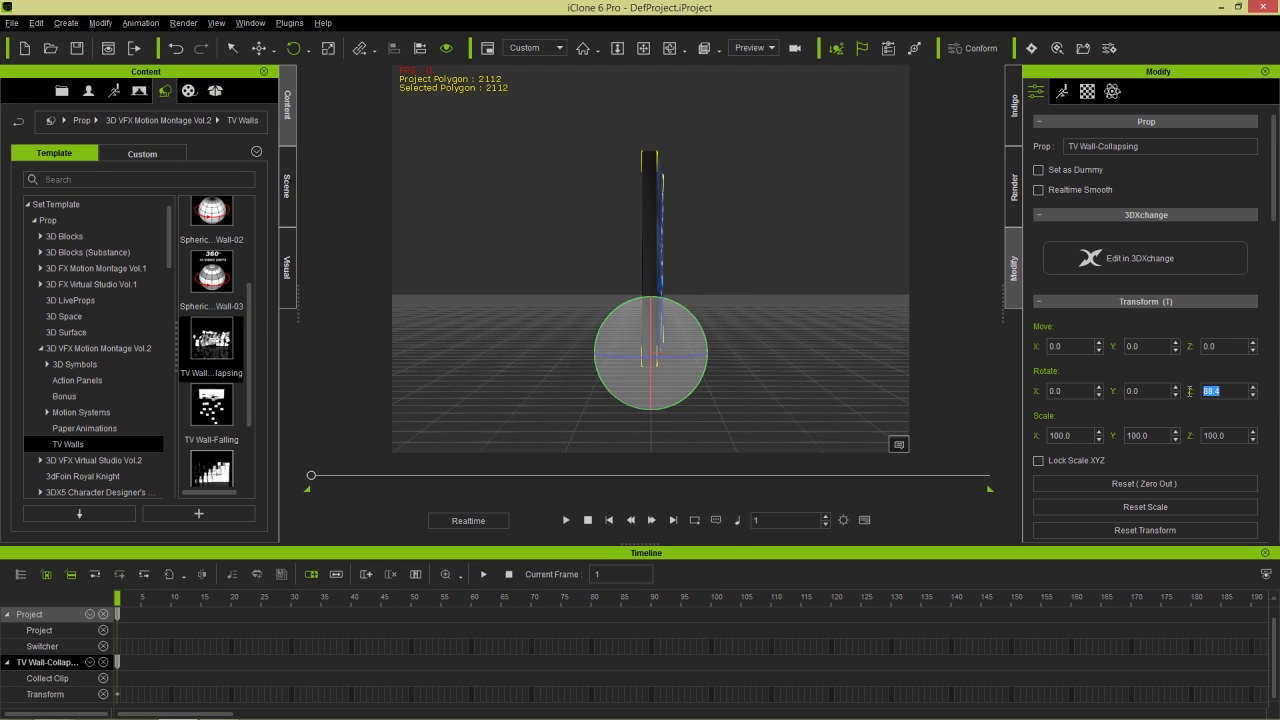
{"action": "type", "text": "90"}
{"action": "key", "text": "Return"}
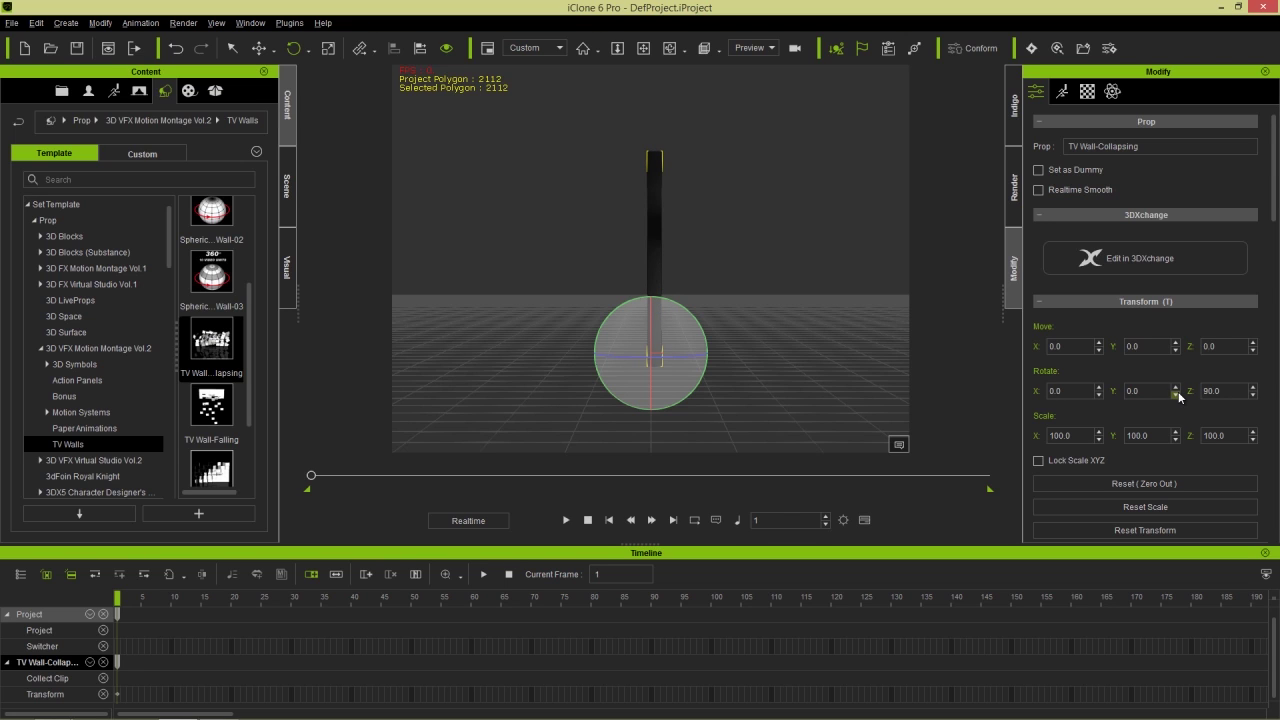
- Create a new camera from the current front view and use it as the active view
{"action": "left_click", "coordinate": [66, 22]}
{"action": "left_click", "coordinate": [90, 162]}
{"action": "left_click", "coordinate": [651, 256]}
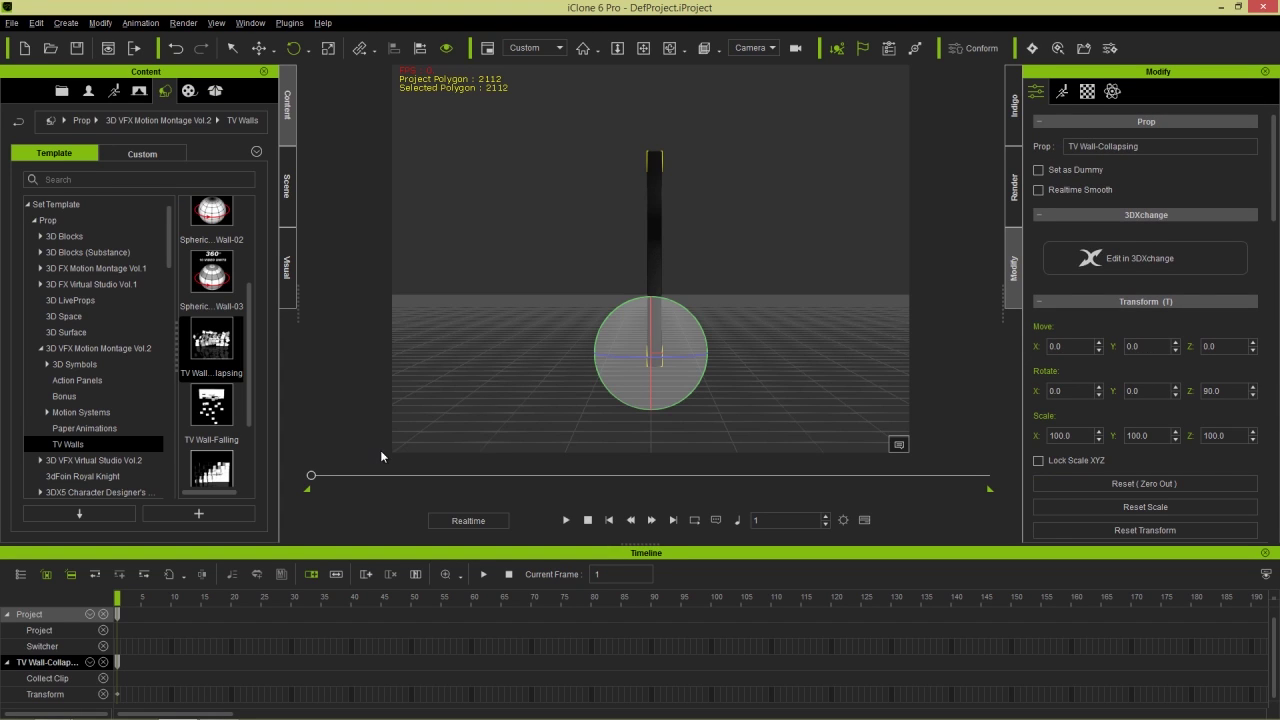
- Play to frame 96 and set the prop's Z rotation to 0 there so the wall faces the camera
{"action": "left_click", "coordinate": [567, 520]}
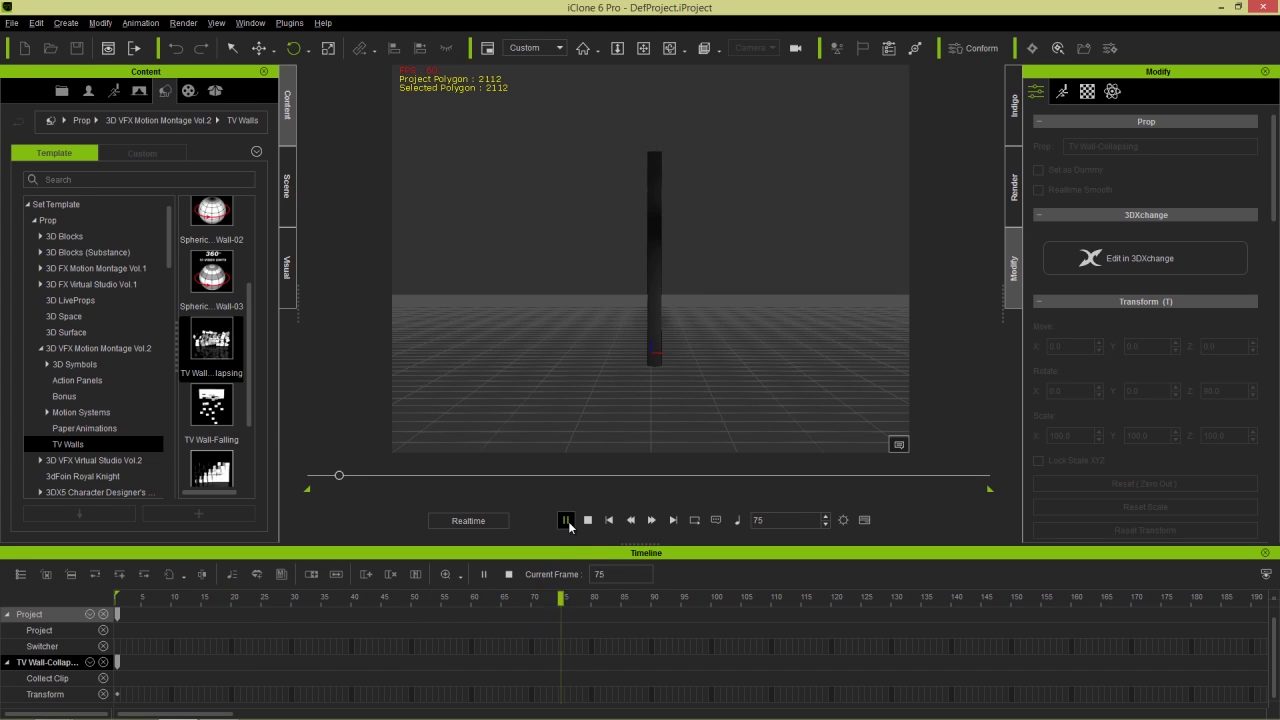
{"action": "left_click", "coordinate": [567, 520]}
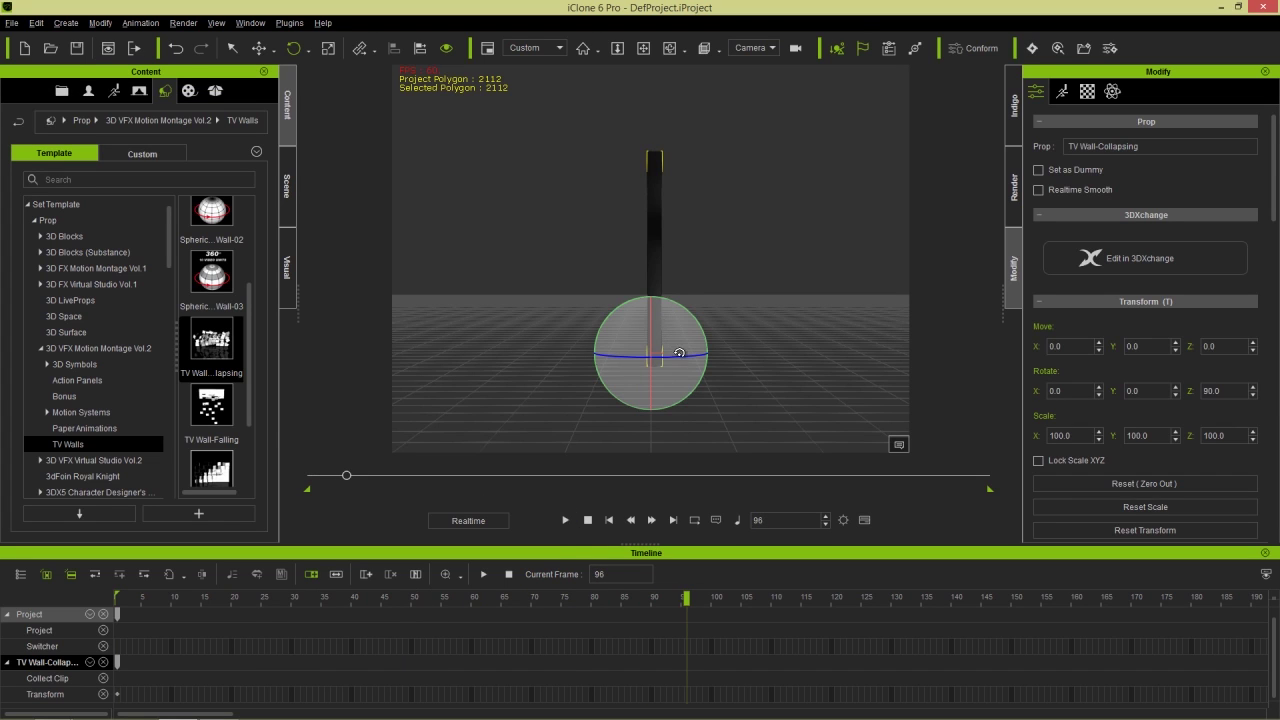
{"action": "left_click_drag", "start_coordinate": [682, 360], "coordinate": [620, 375]}
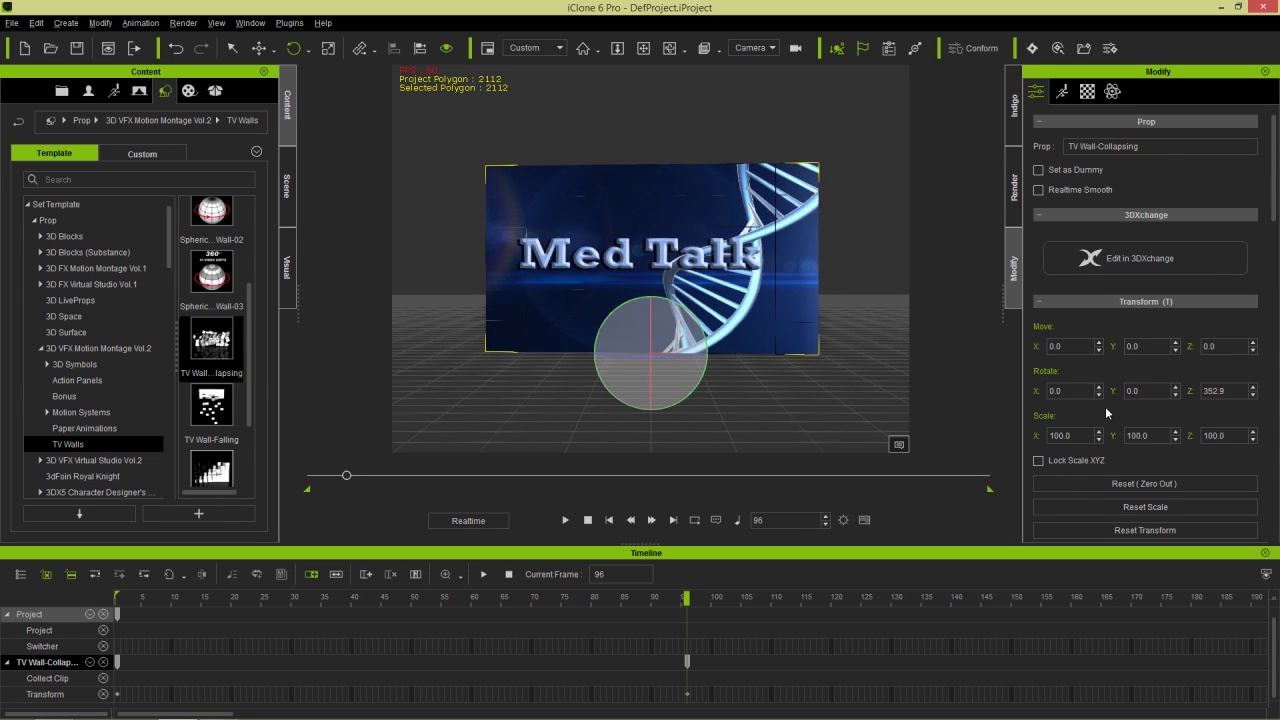
{"action": "double_click", "coordinate": [1233, 390]}
{"action": "key", "text": "Return"}
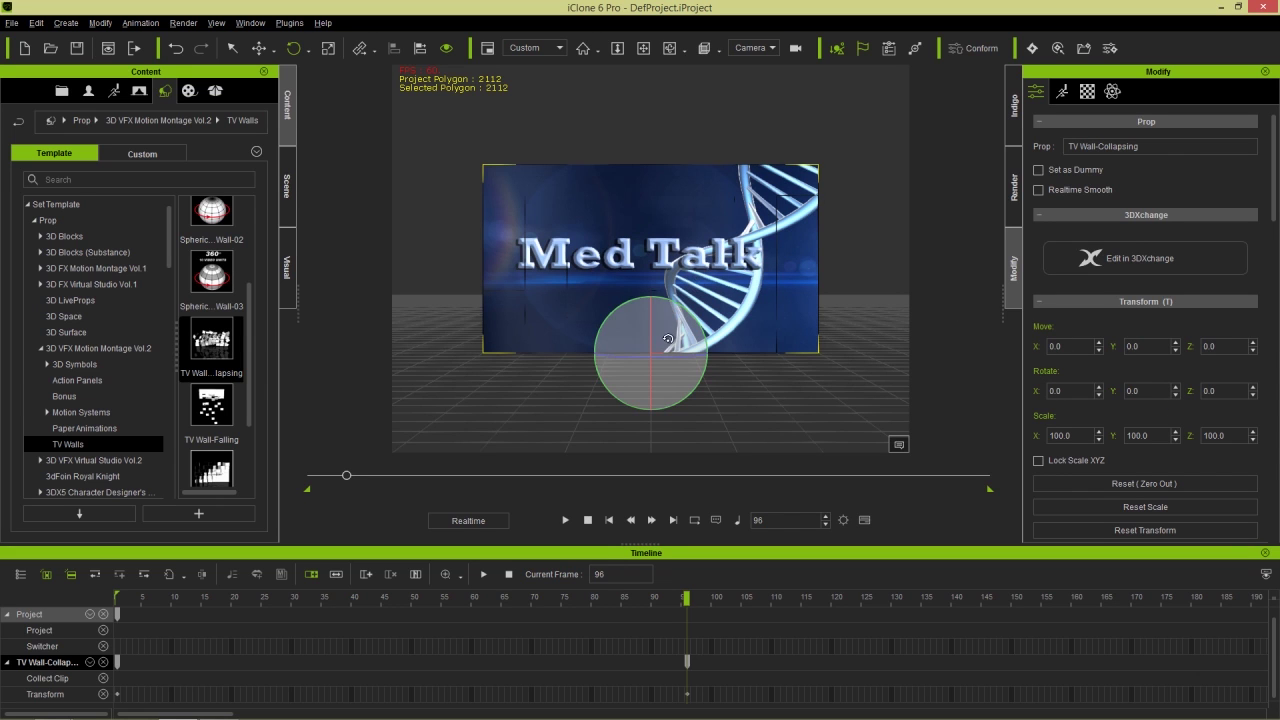
- Play the wall's turn from the start to review the rotation animation and the title video
{"action": "left_click", "coordinate": [588, 520]}
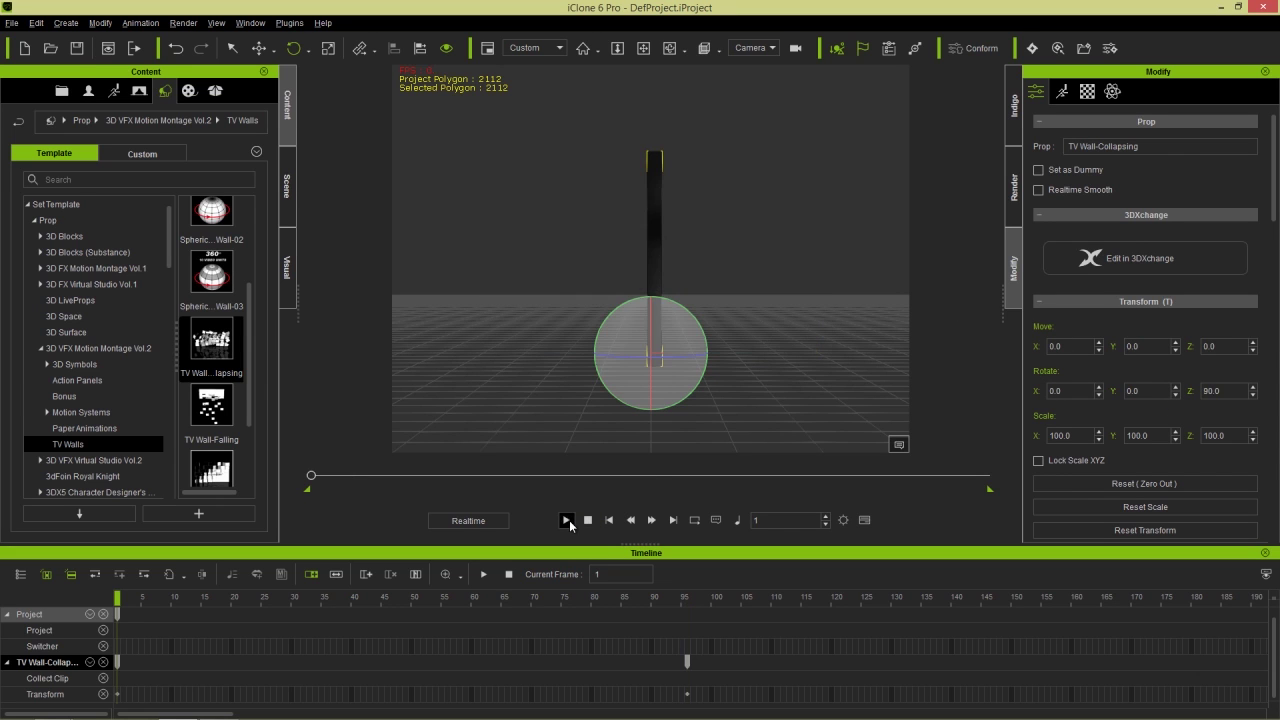
{"action": "left_click", "coordinate": [566, 520]}
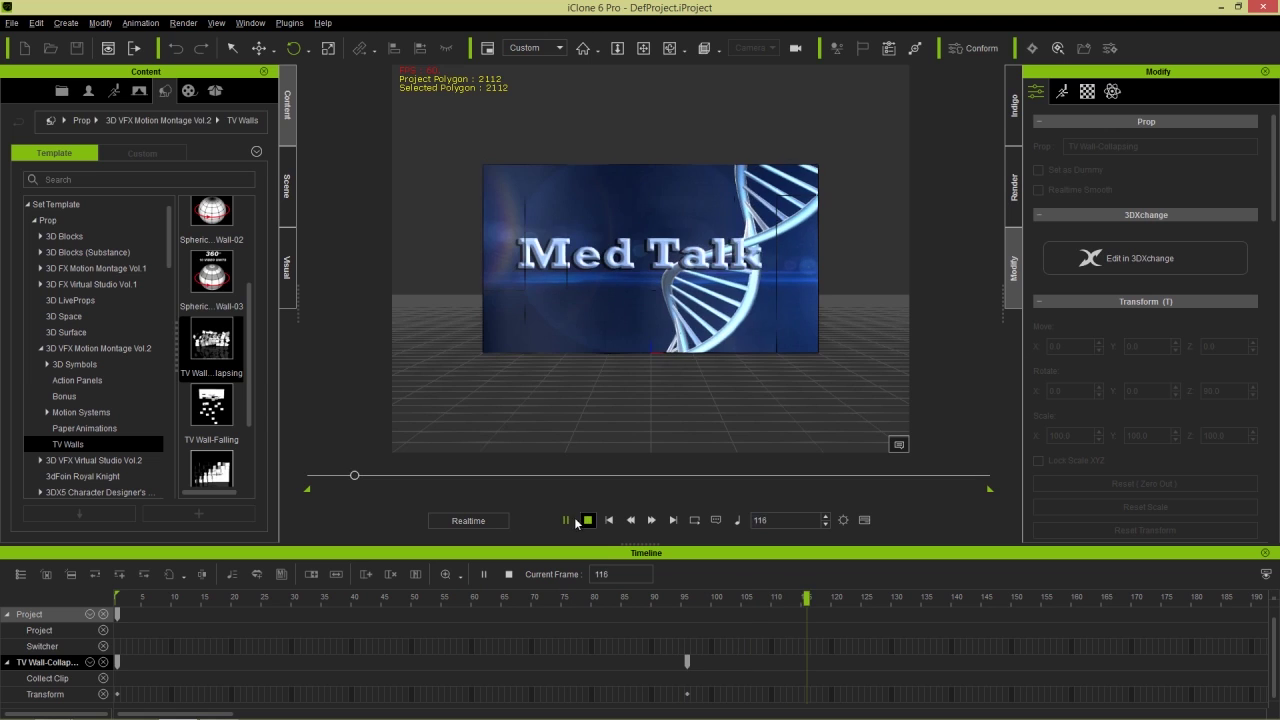
{"action": "left_click", "coordinate": [566, 520]}
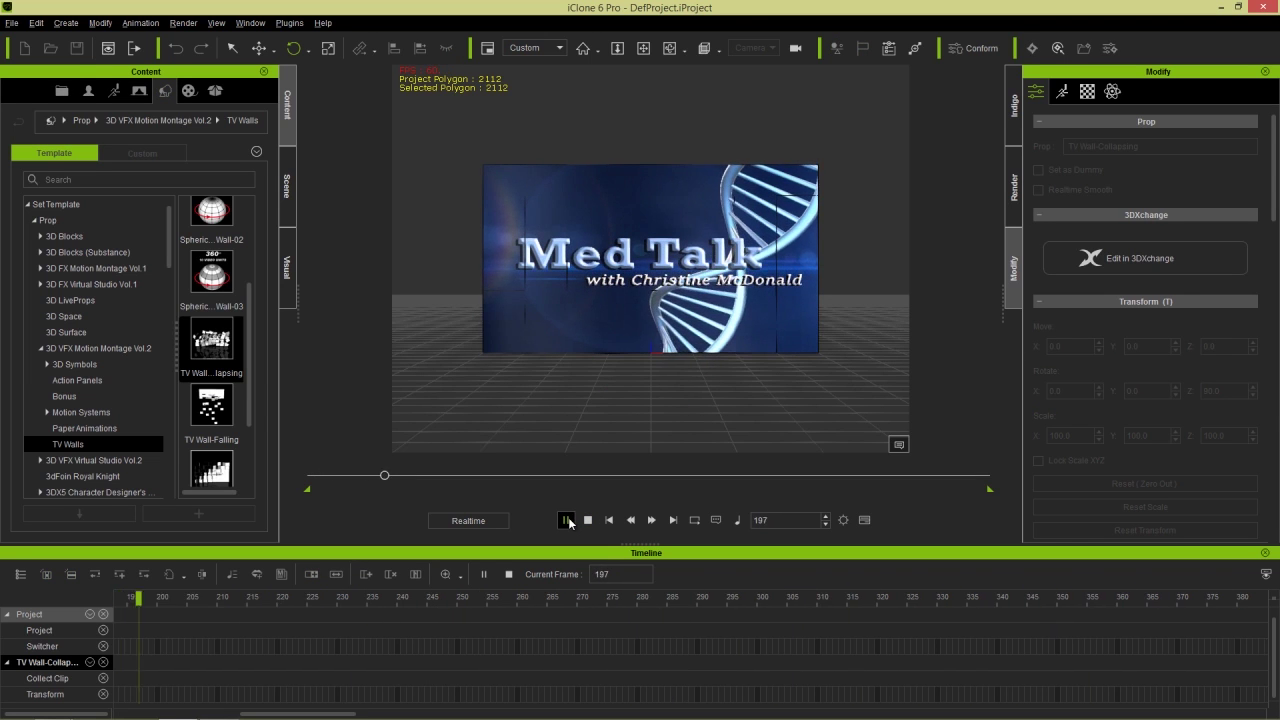
{"action": "left_click", "coordinate": [566, 520]}
{"action": "left_click", "coordinate": [587, 520]}
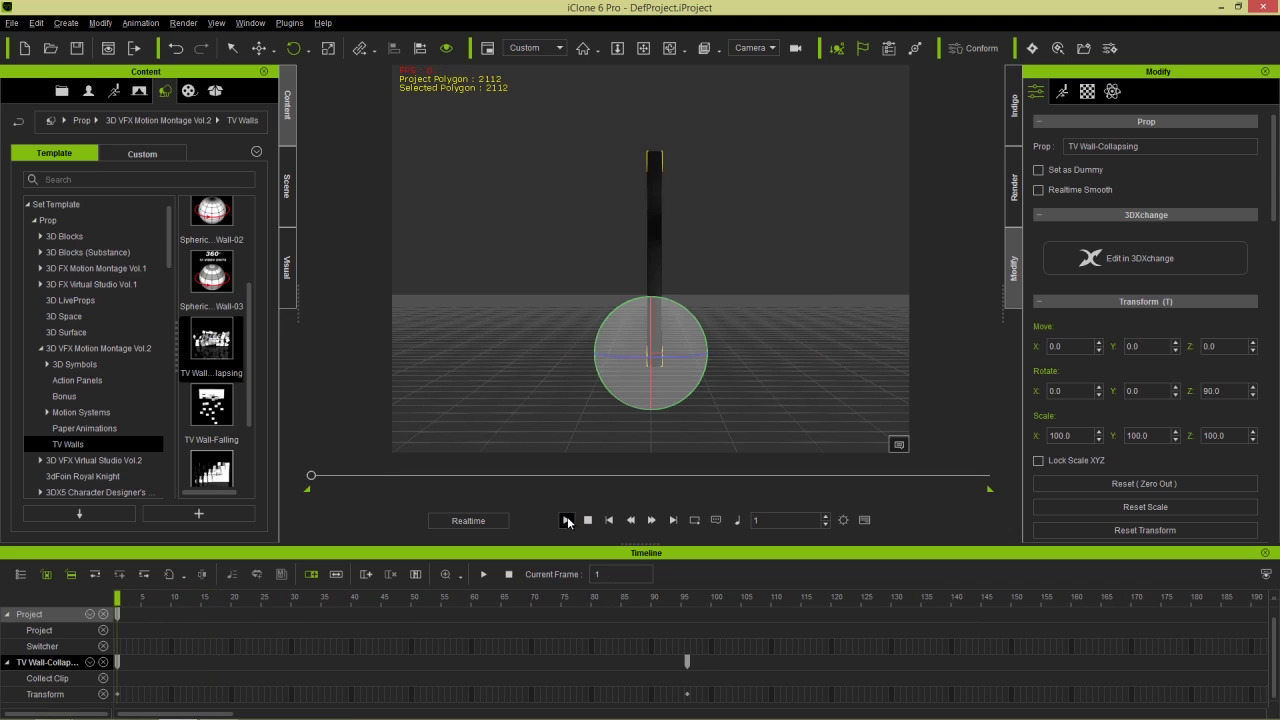
- Play to frame 96 and move the camera closer there until the wall nearly fills the view
{"action": "left_click", "coordinate": [566, 520]}
{"action": "left_click", "coordinate": [566, 520]}
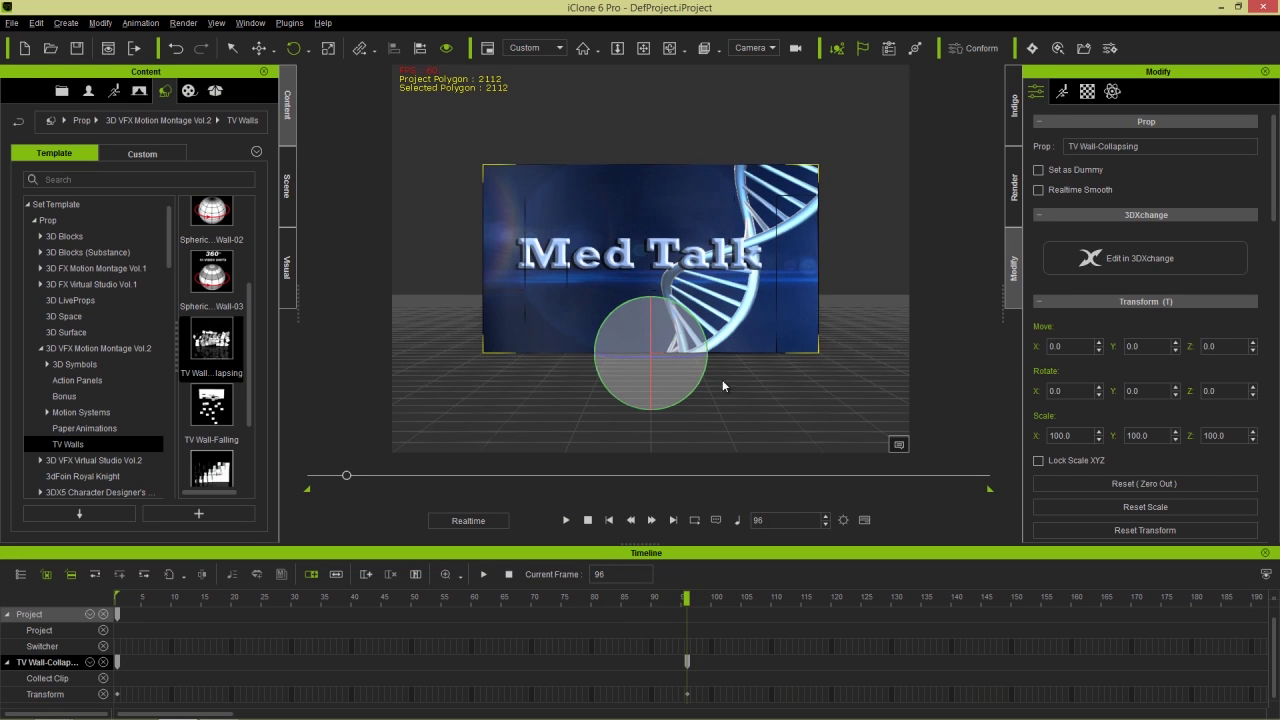
{"action": "scroll", "coordinate": [640, 95], "scroll_direction": "up", "scroll_amount": 3}
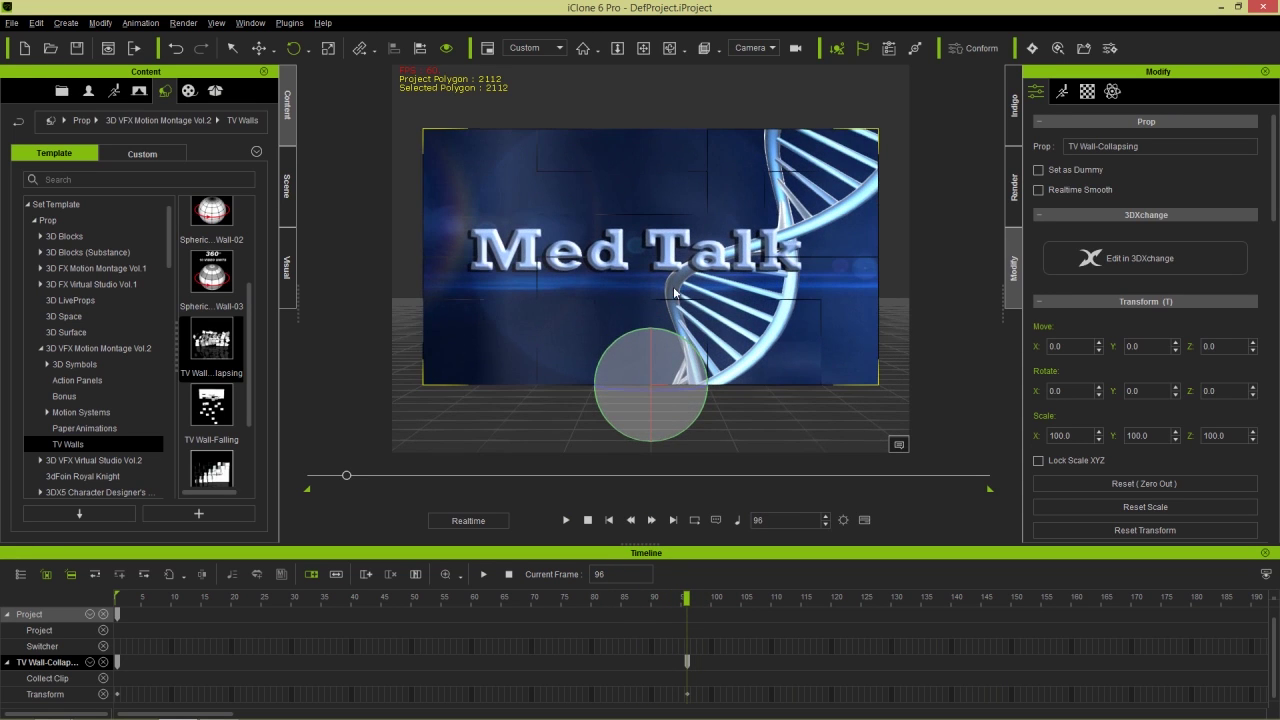
{"action": "scroll", "coordinate": [675, 292], "scroll_direction": "up", "scroll_amount": 2}
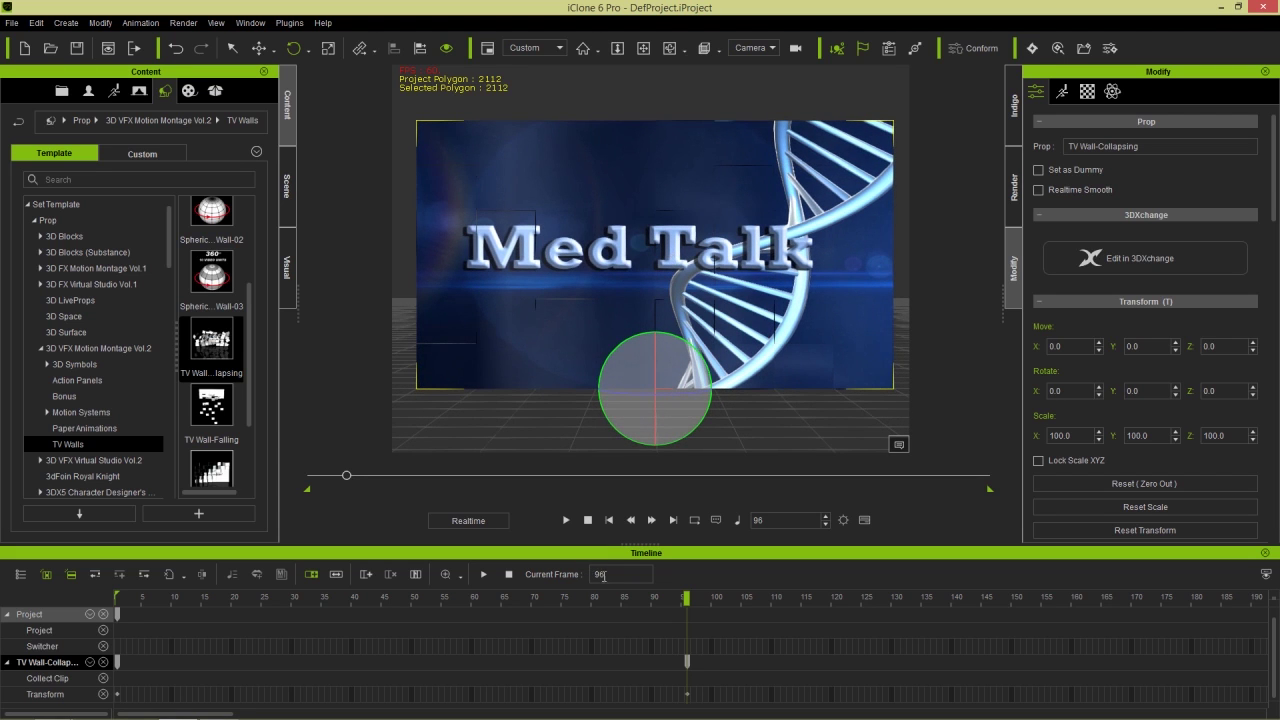
- Play from the start to frame 255 and run the TV wall's collapse Perform action from there
{"action": "left_click", "coordinate": [587, 521]}
{"action": "left_click", "coordinate": [568, 520]}
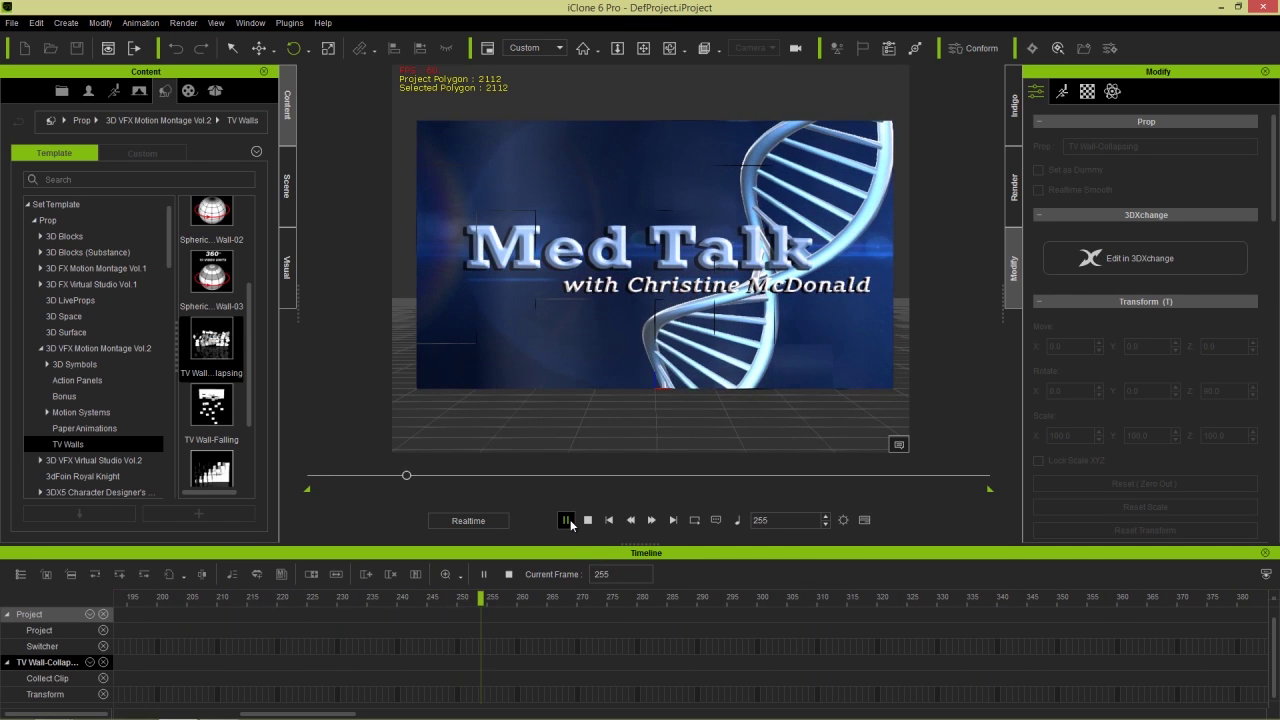
{"action": "left_click", "coordinate": [566, 520]}
{"action": "left_click", "coordinate": [613, 366]}
{"action": "right_click", "coordinate": [638, 273]}
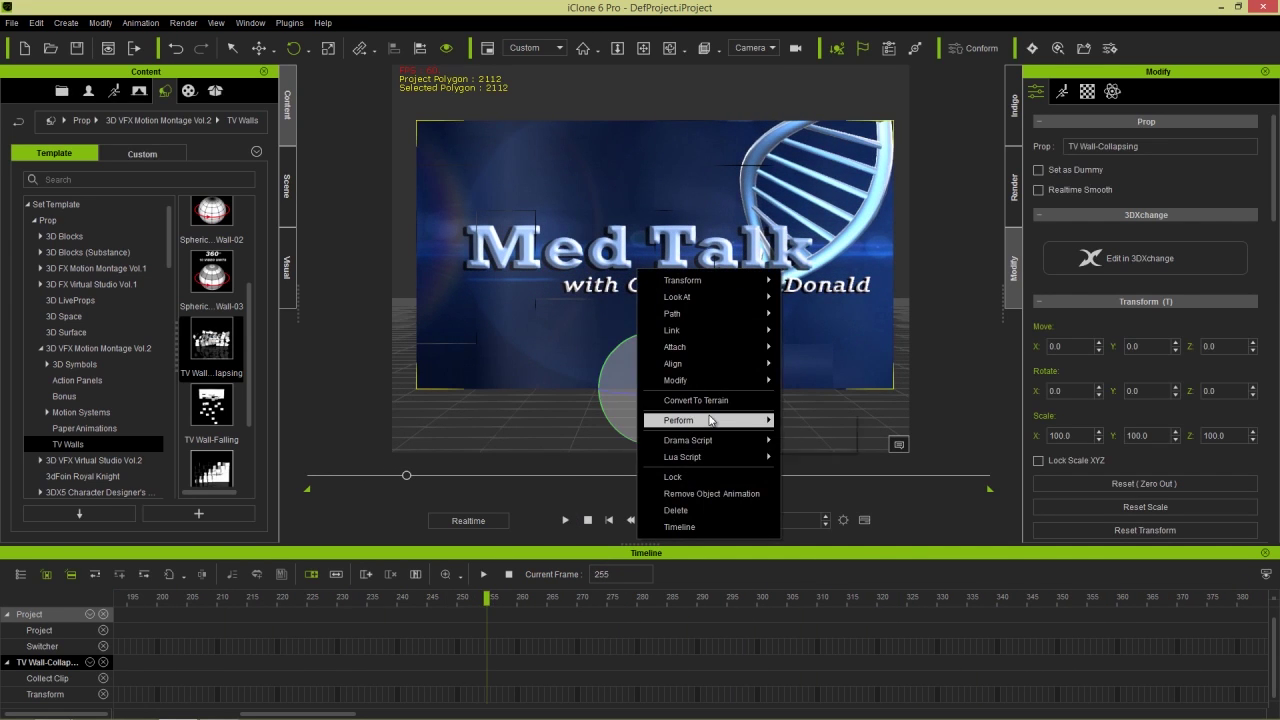
{"action": "mouse_move", "coordinate": [714, 420]}
{"action": "left_click", "coordinate": [803, 425]}
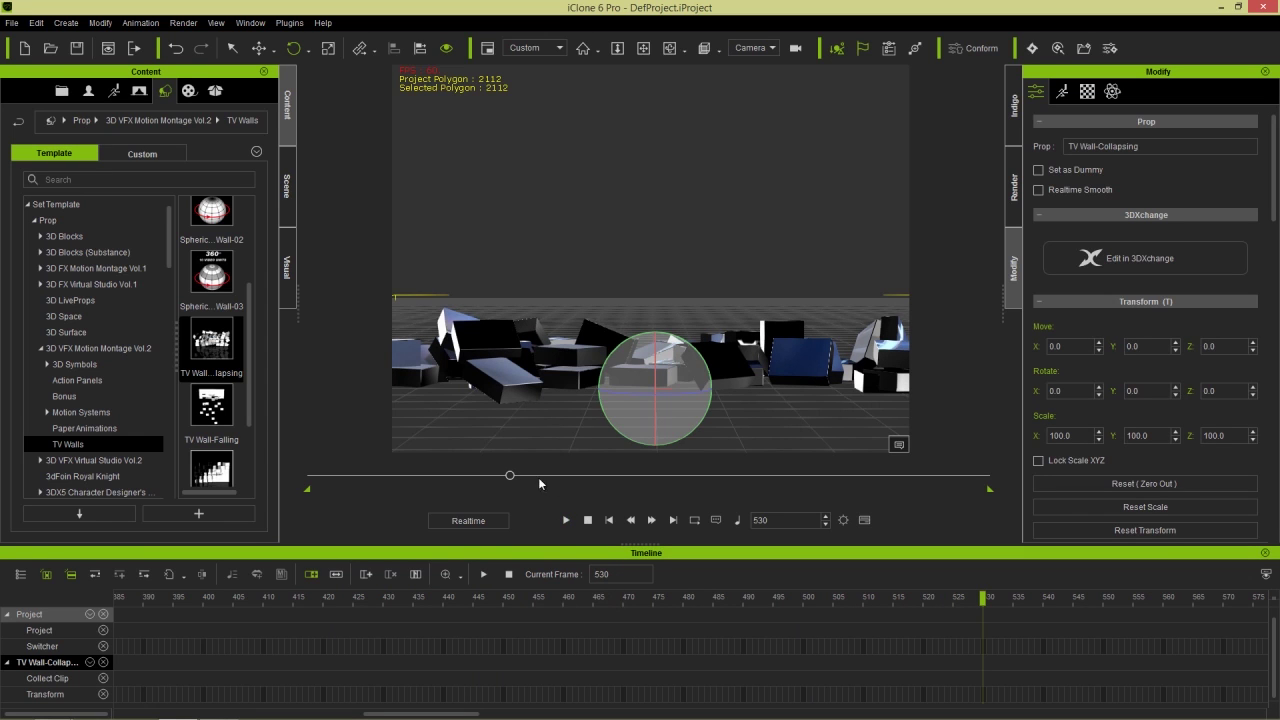
- Go back to frame 272, set a camera key there and show the Camera track in the timeline
{"action": "left_click_drag", "start_coordinate": [511, 479], "coordinate": [407, 494]}
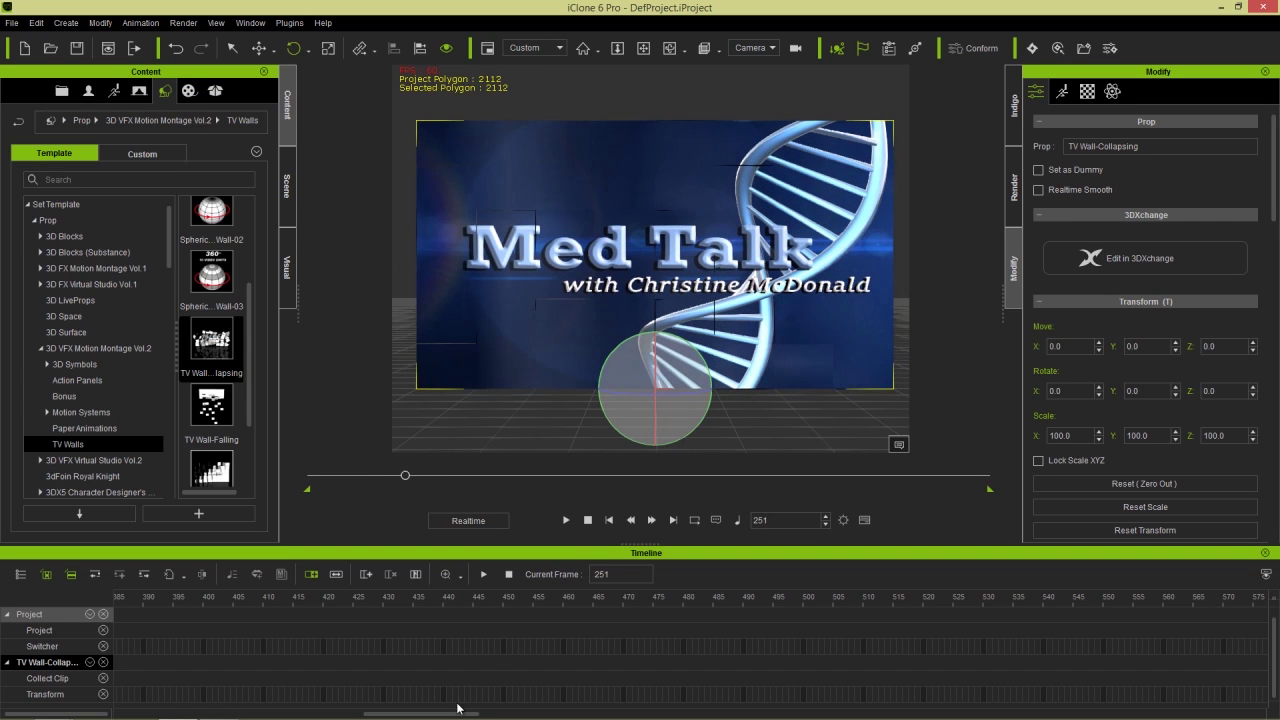
{"action": "left_click_drag", "start_coordinate": [453, 712], "coordinate": [345, 716]}
{"action": "left_click", "coordinate": [440, 598]}
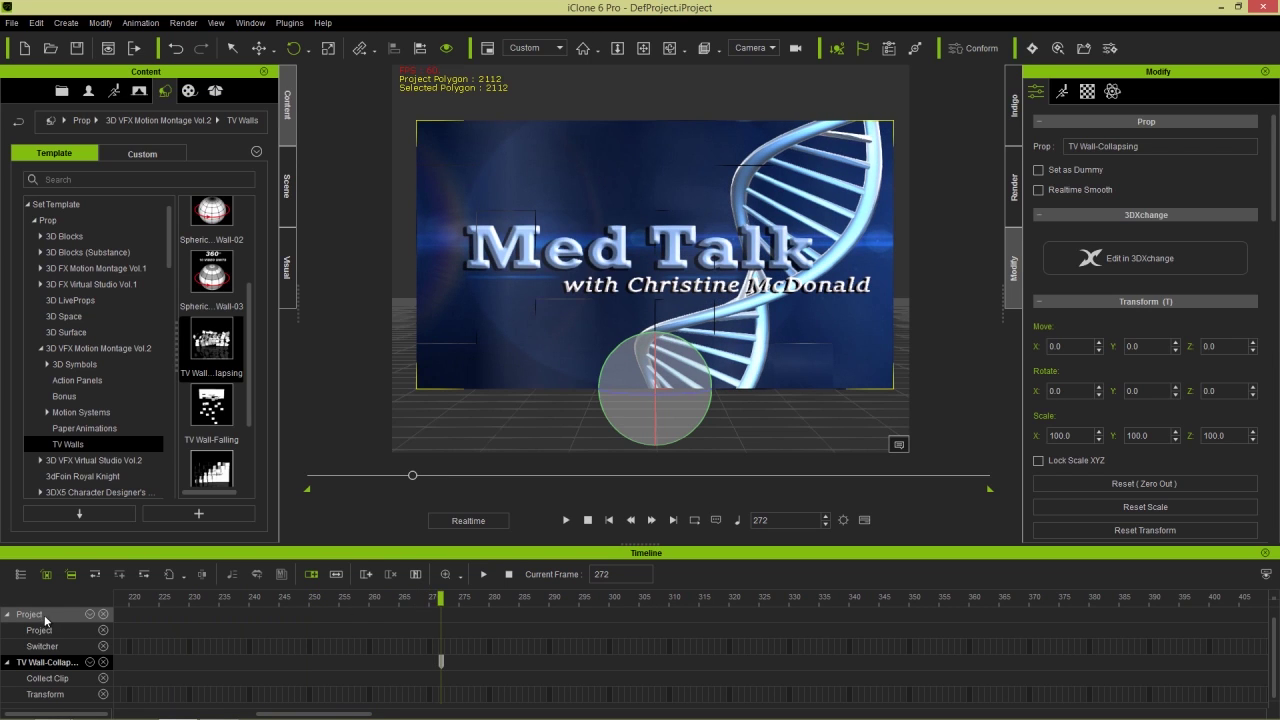
{"action": "left_click", "coordinate": [21, 575]}
{"action": "left_click", "coordinate": [38, 553]}
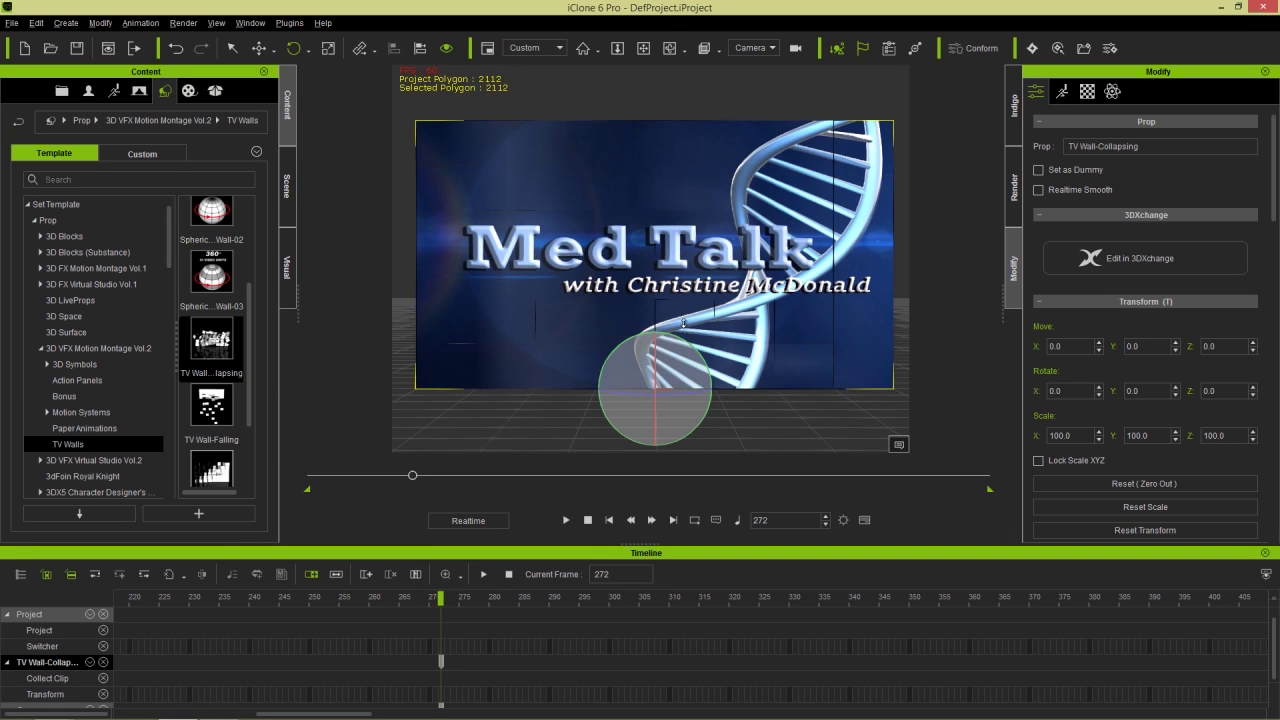
{"action": "scroll", "coordinate": [442, 665], "scroll_direction": "down", "scroll_amount": 1}
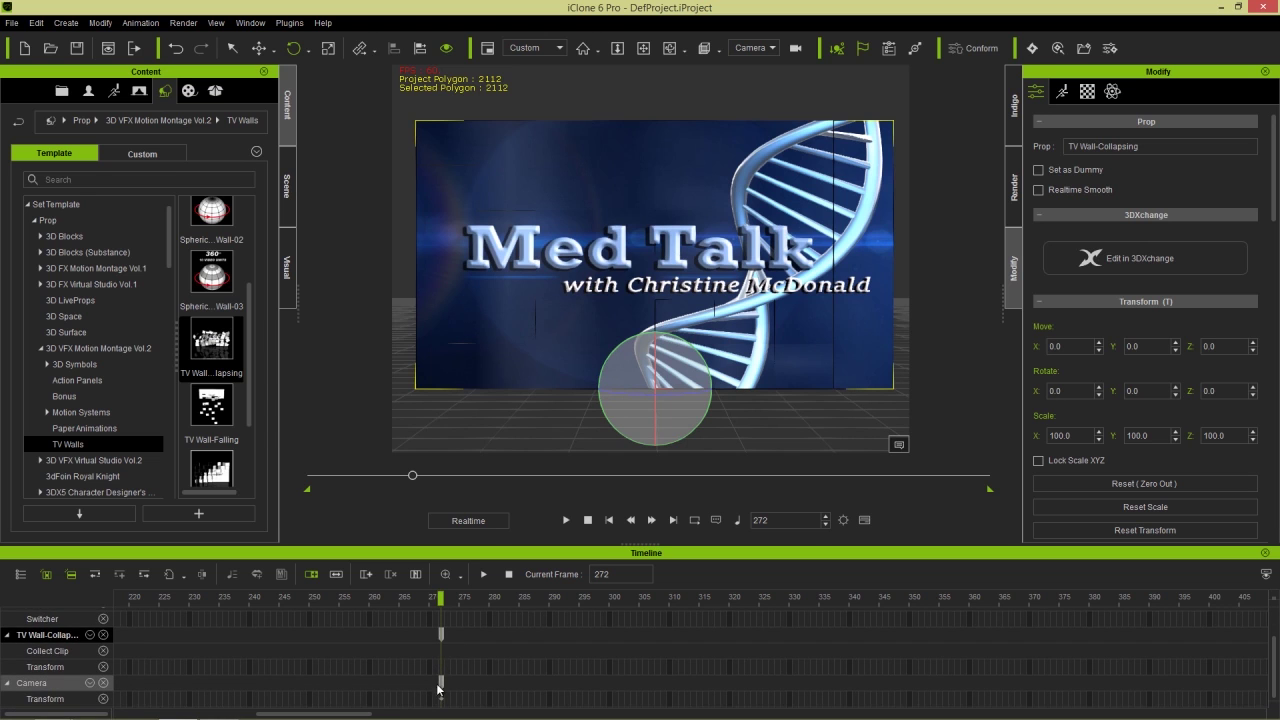
- At frame 449, move the camera forward over the collapsed wall pieces until they are all out of view
{"action": "left_click_drag", "start_coordinate": [442, 603], "coordinate": [1256, 611]}
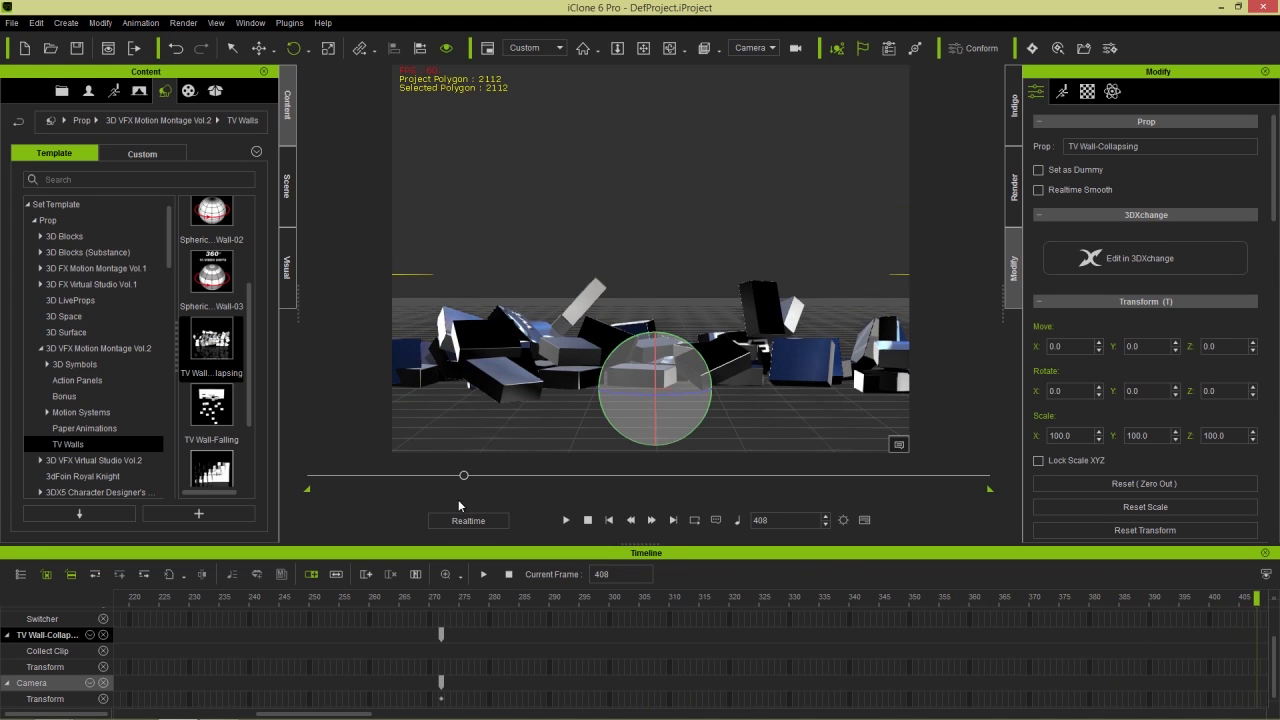
{"action": "left_click_drag", "start_coordinate": [463, 477], "coordinate": [479, 477]}
{"action": "middle_click_drag", "start_coordinate": [713, 302], "coordinate": [656, 120]}
{"action": "middle_click_drag", "start_coordinate": [735, 376], "coordinate": [659, 156]}
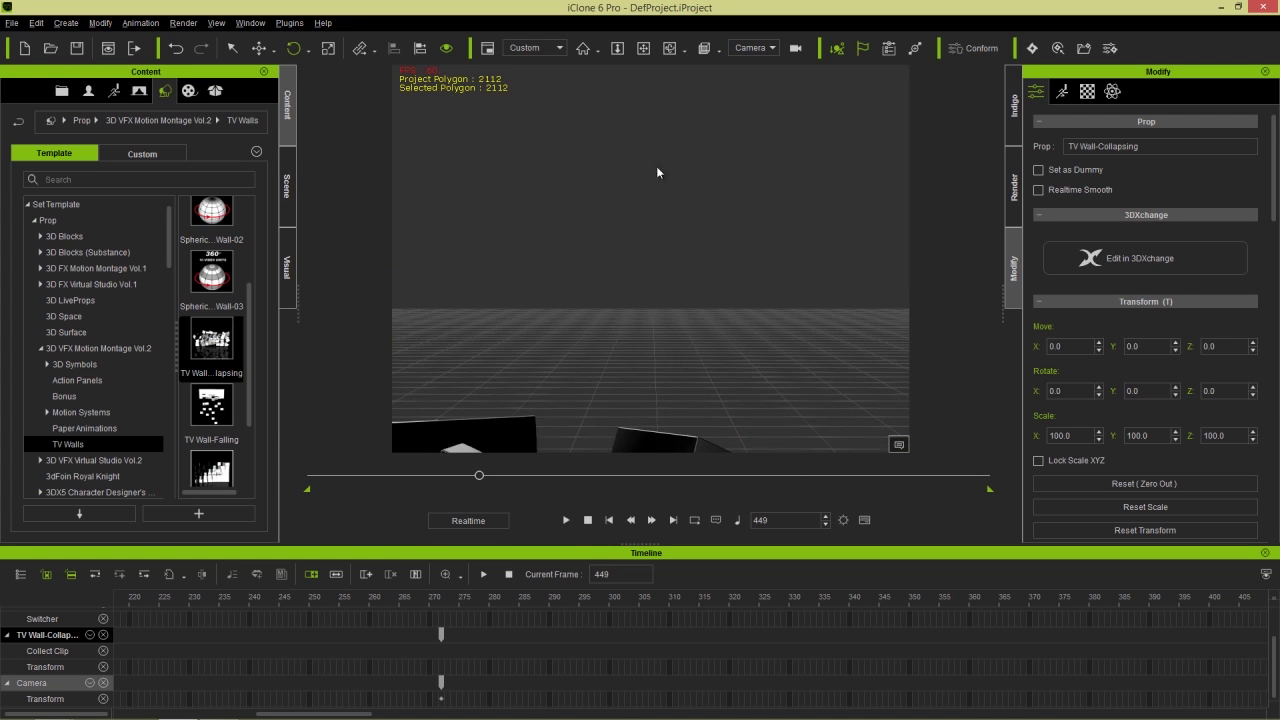
{"action": "middle_click_drag", "start_coordinate": [735, 390], "coordinate": [707, 297]}
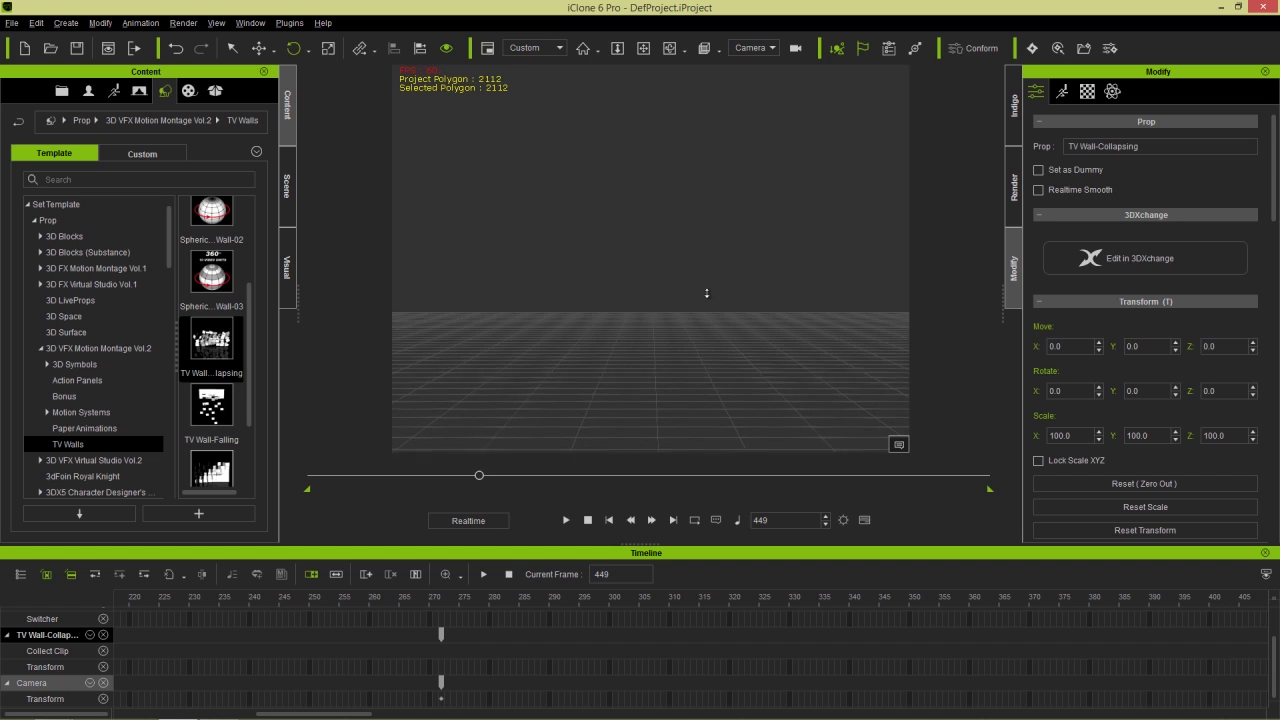
- Play the whole animation twice from the start to review the wall's turn, its collapse and the camera fly-over
{"action": "left_click", "coordinate": [587, 520]}
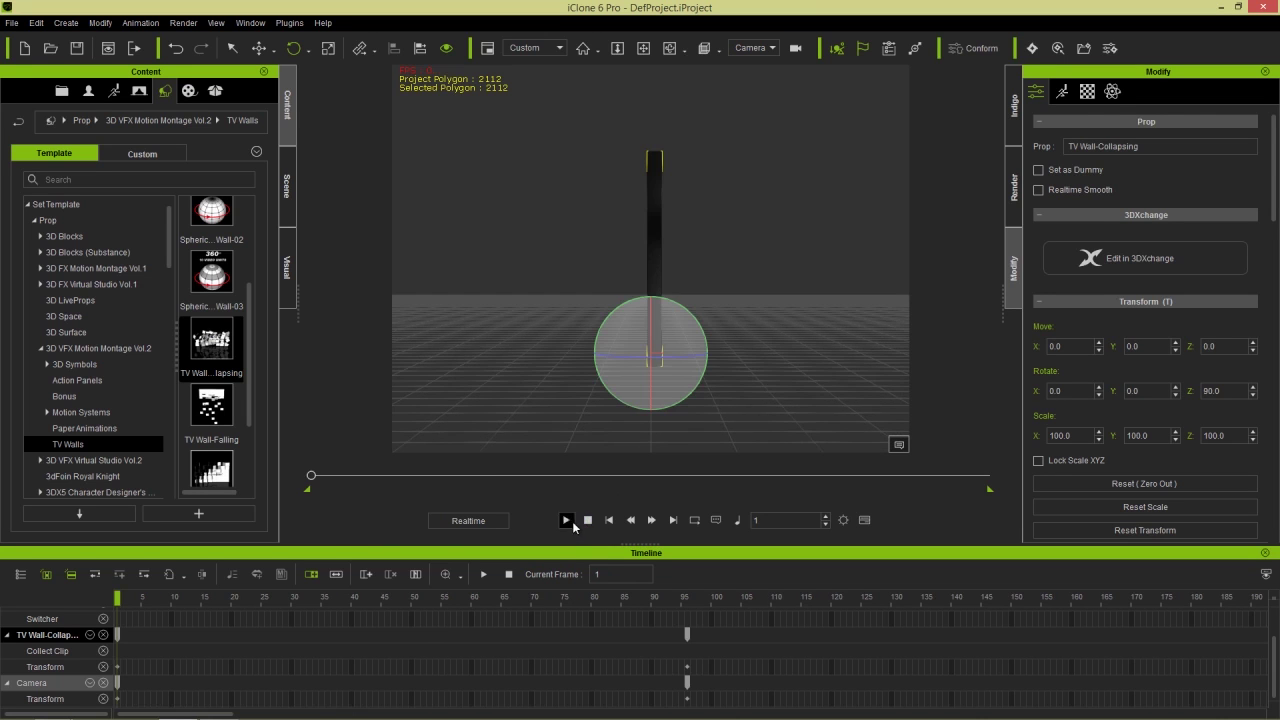
{"action": "left_click", "coordinate": [567, 520]}
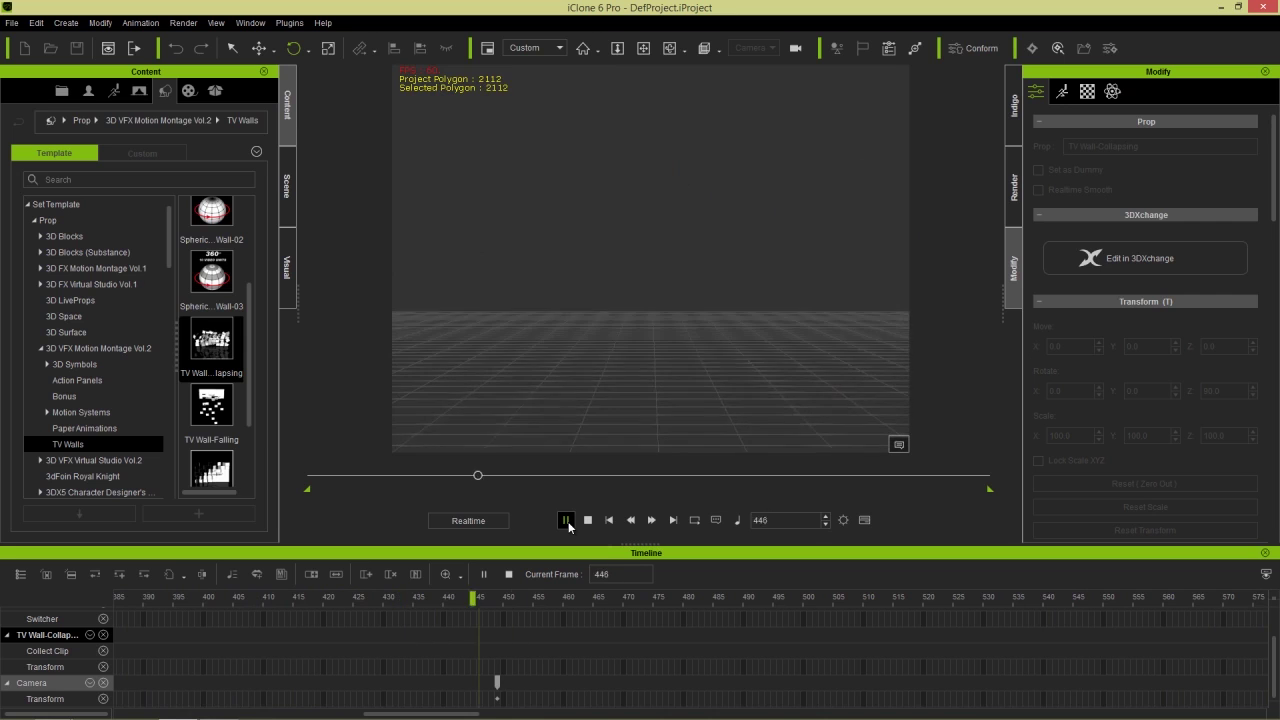
{"action": "left_click", "coordinate": [567, 521]}
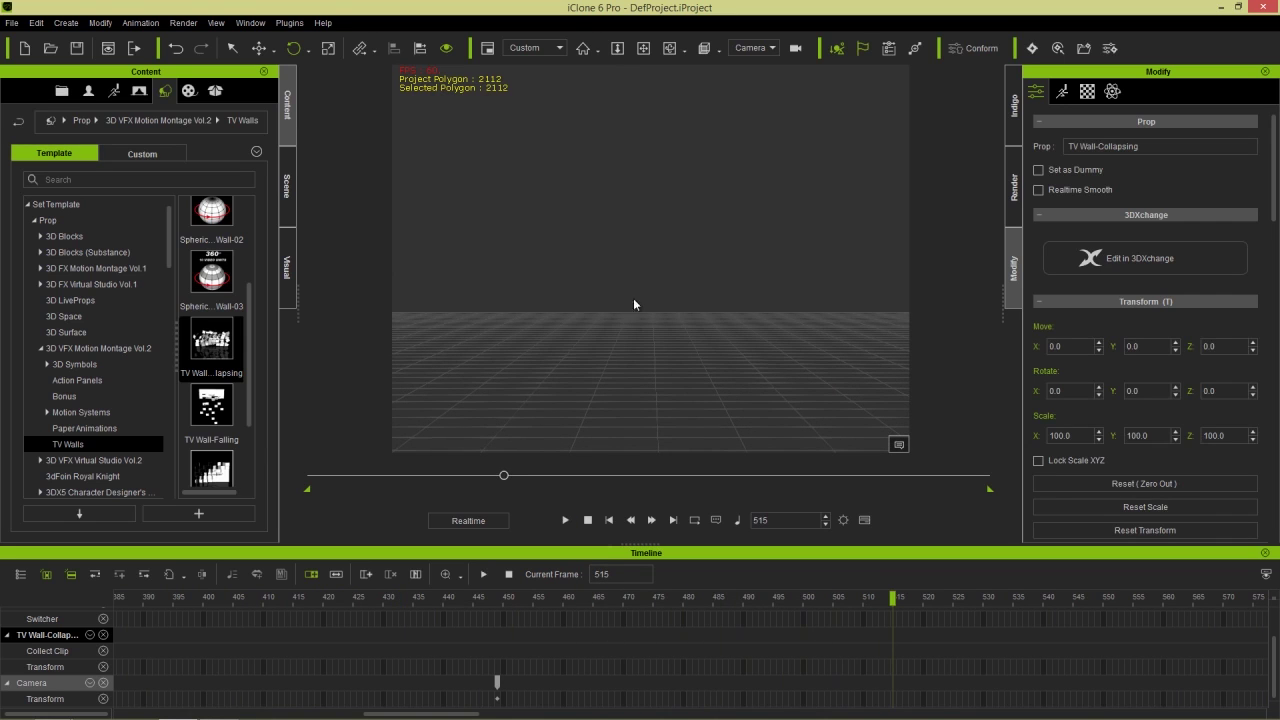
{"action": "left_click", "coordinate": [588, 521]}
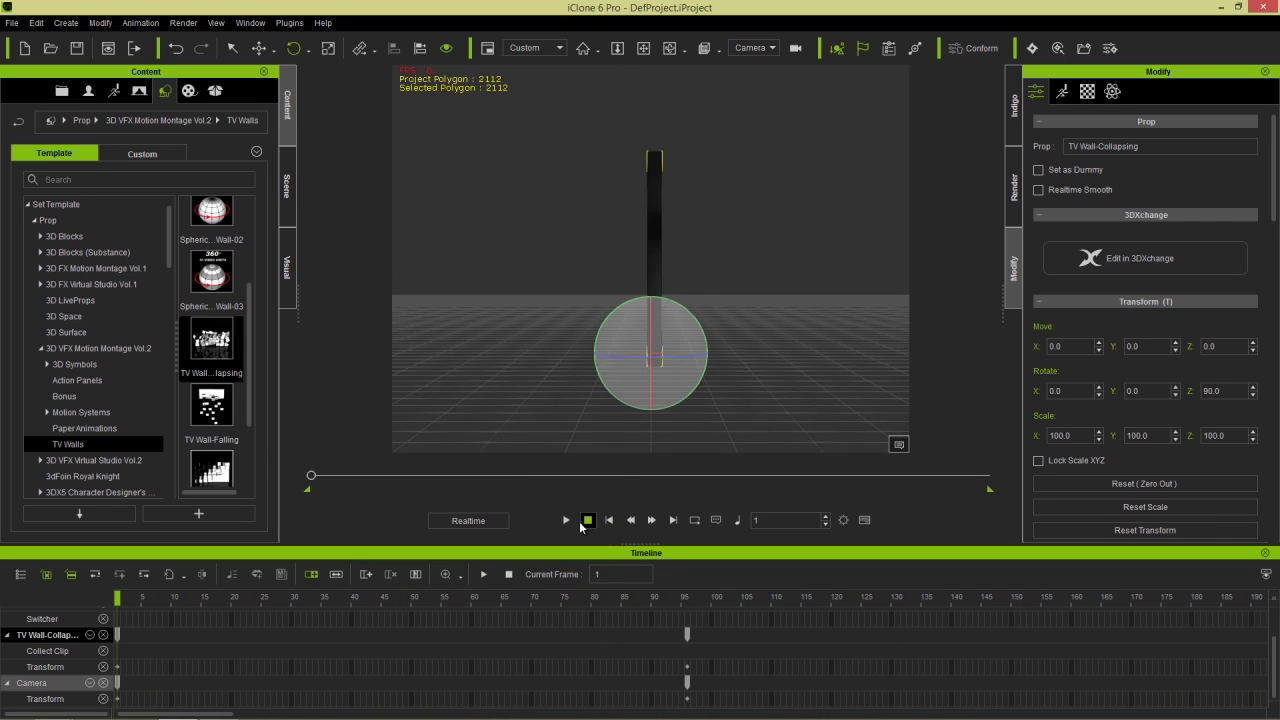
{"action": "left_click", "coordinate": [567, 521]}
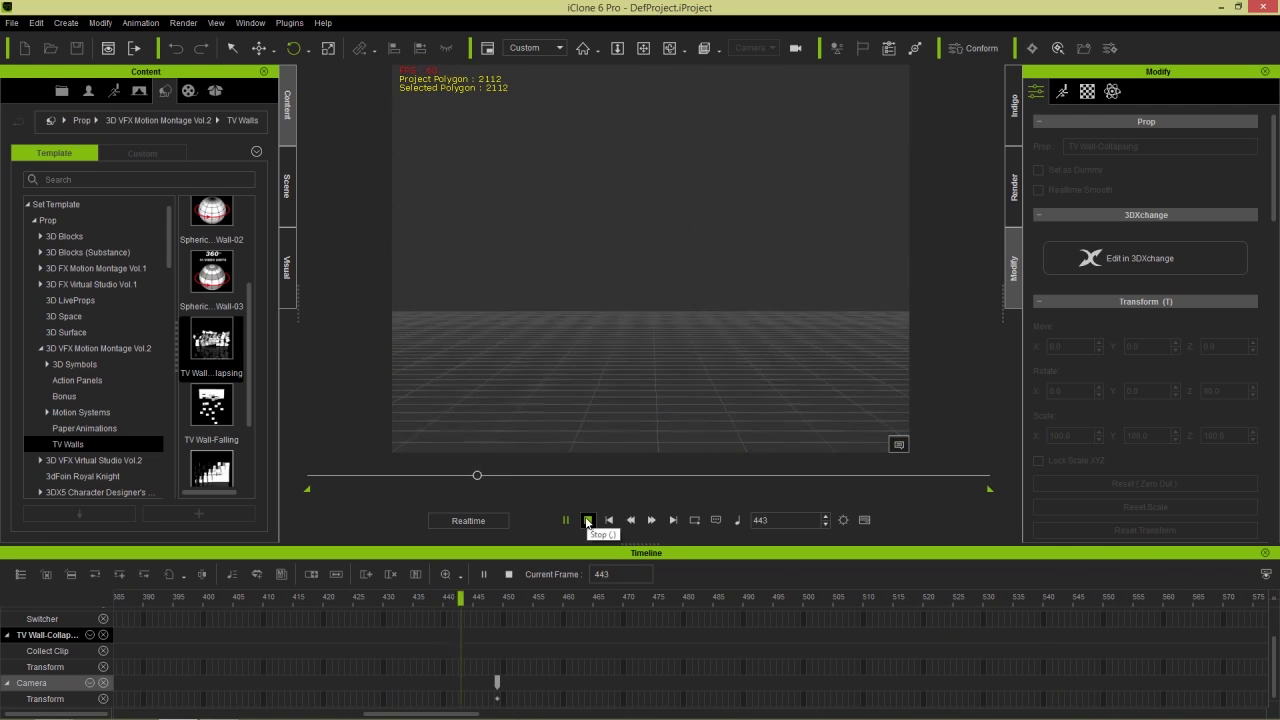
{"action": "left_click", "coordinate": [587, 520]}
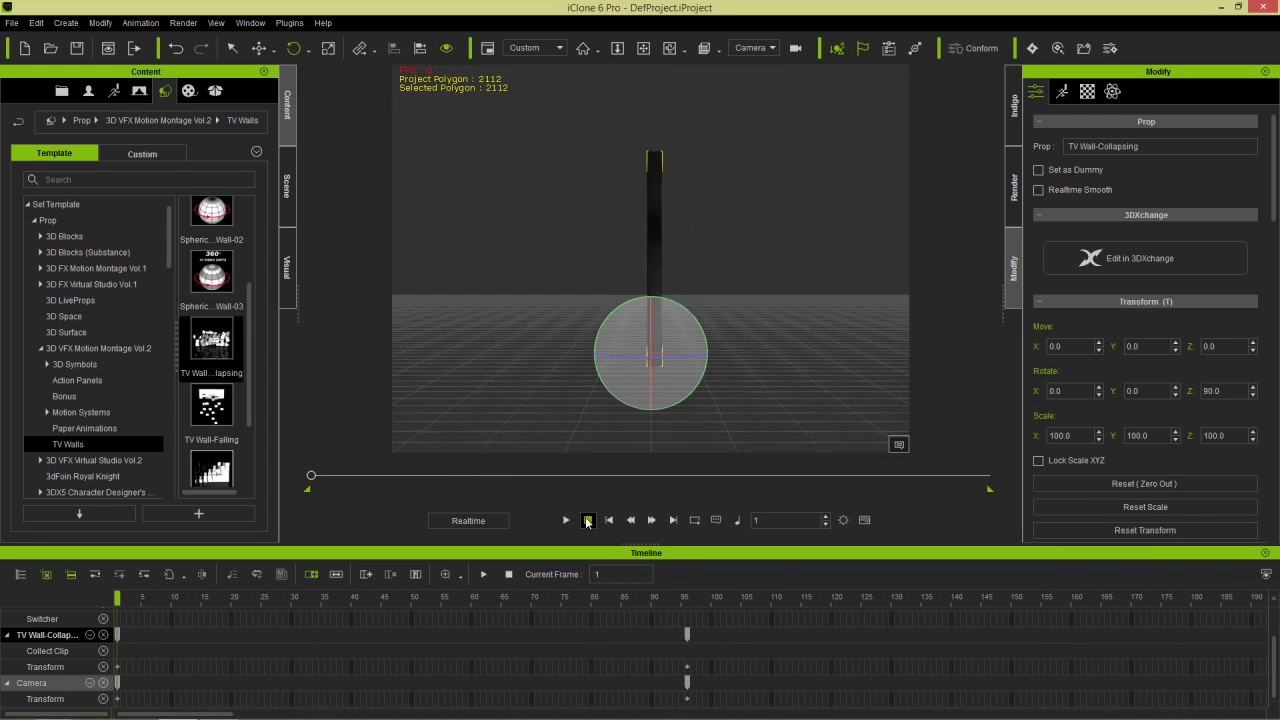
- At frame 8, apply the shutterstock_v94147 video from the Shutterstock folder to the face of the TV wall
{"action": "left_click_drag", "start_coordinate": [311, 480], "coordinate": [349, 481]}
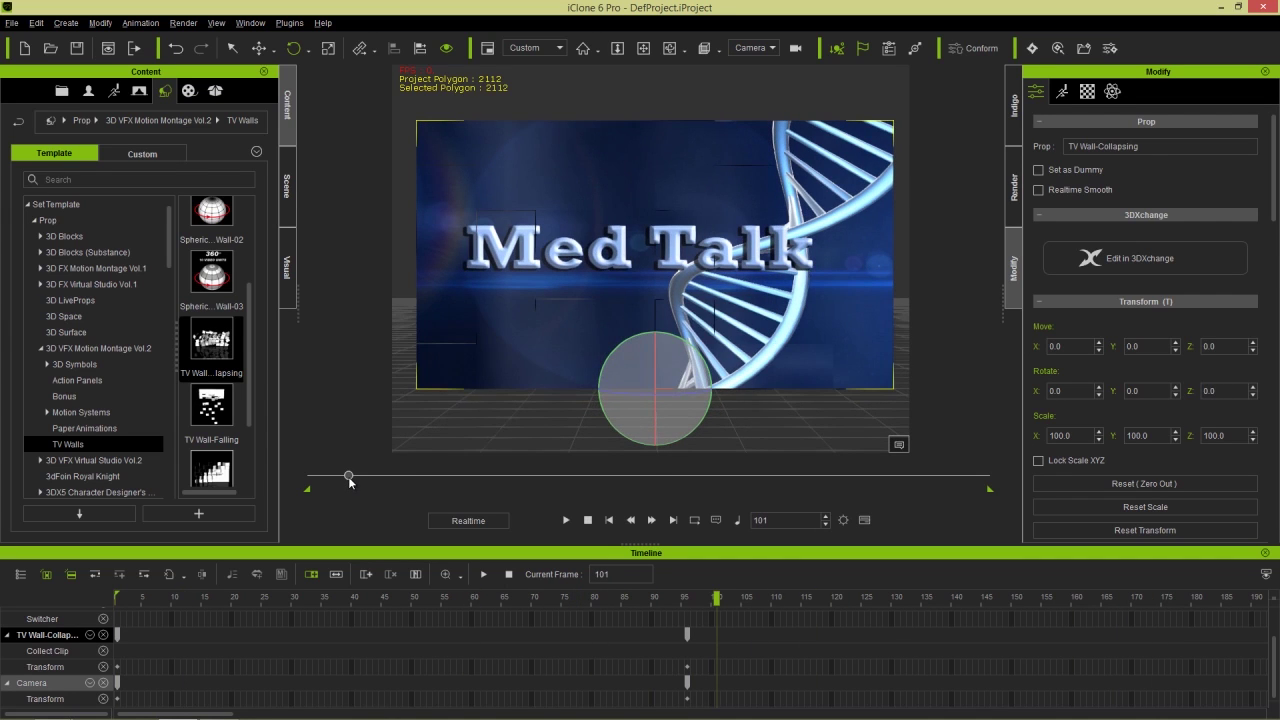
{"action": "key", "text": "alt+Tab"}
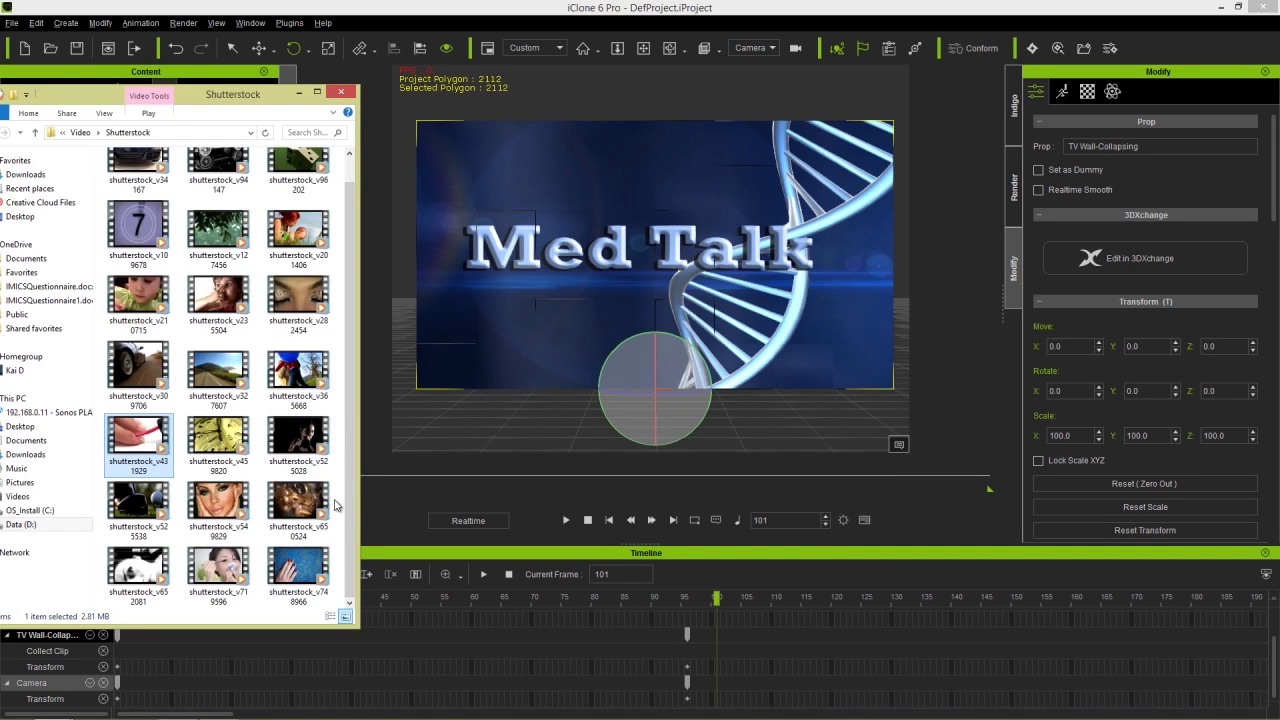
{"action": "scroll", "coordinate": [350, 535], "scroll_direction": "up", "scroll_amount": 2}
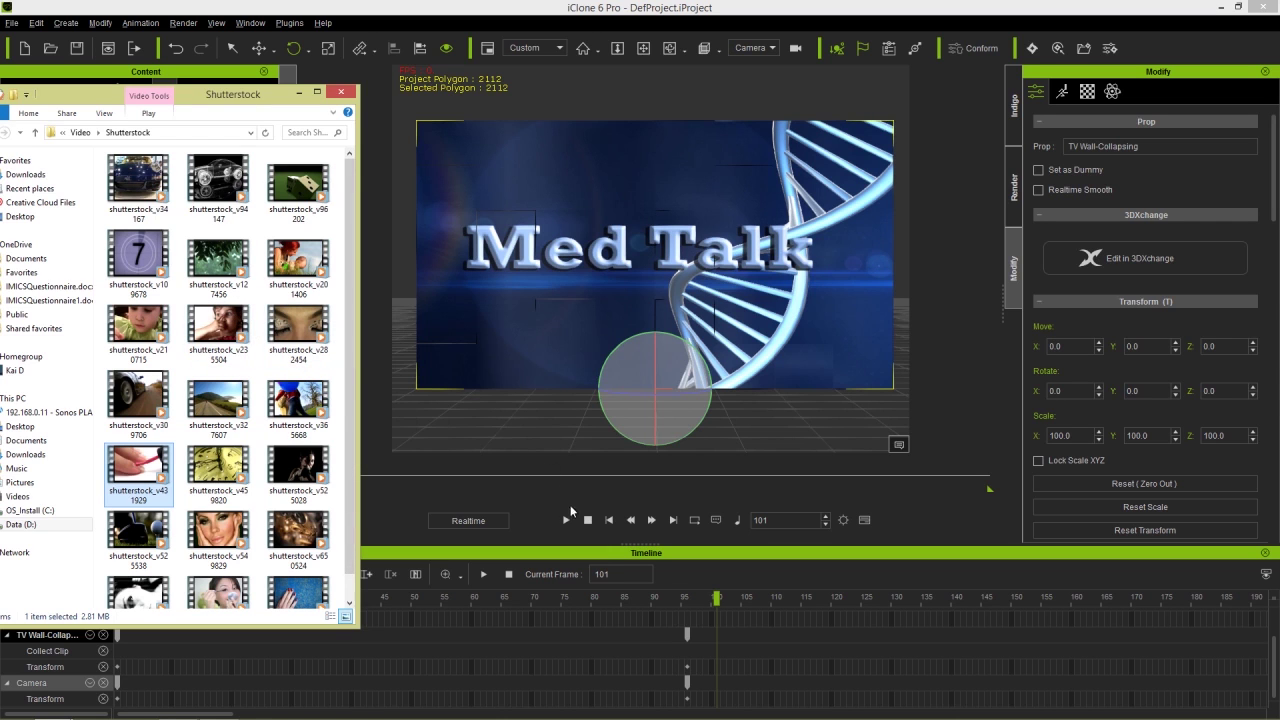
{"action": "left_click_drag", "start_coordinate": [240, 103], "coordinate": [952, 138]}
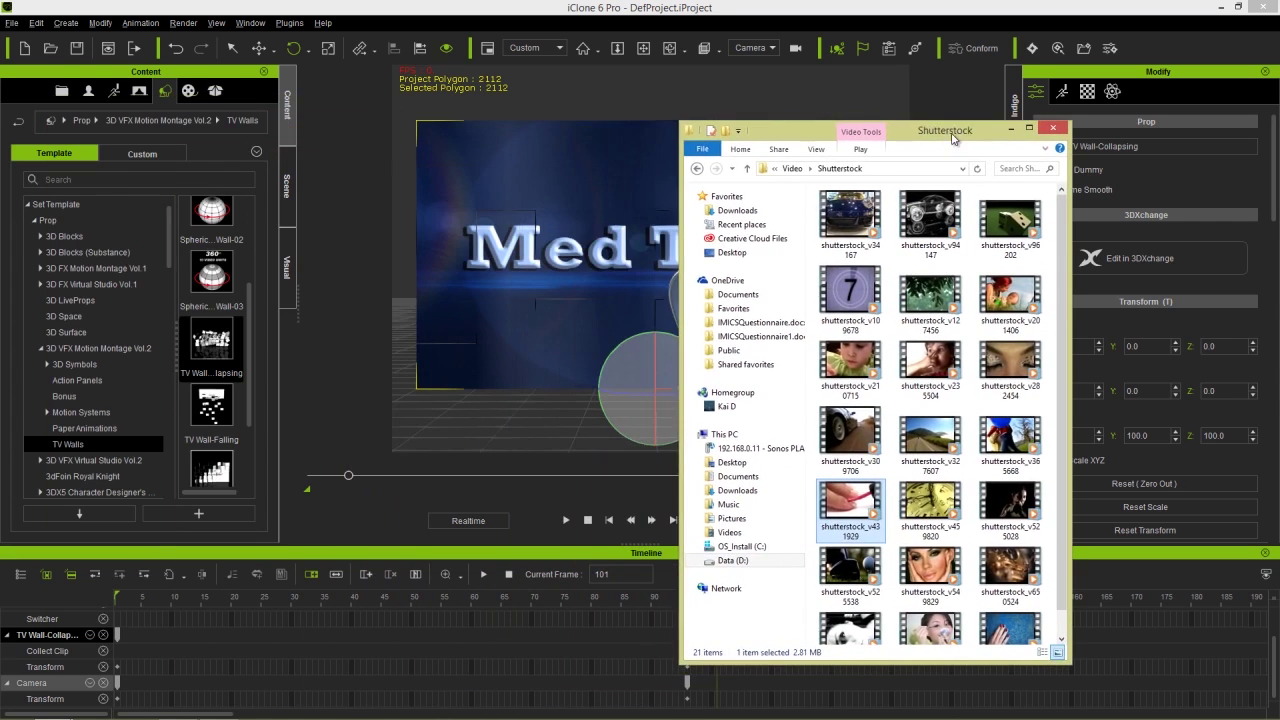
{"action": "left_click", "coordinate": [347, 481]}
{"action": "left_click_drag", "start_coordinate": [347, 478], "coordinate": [314, 485]}
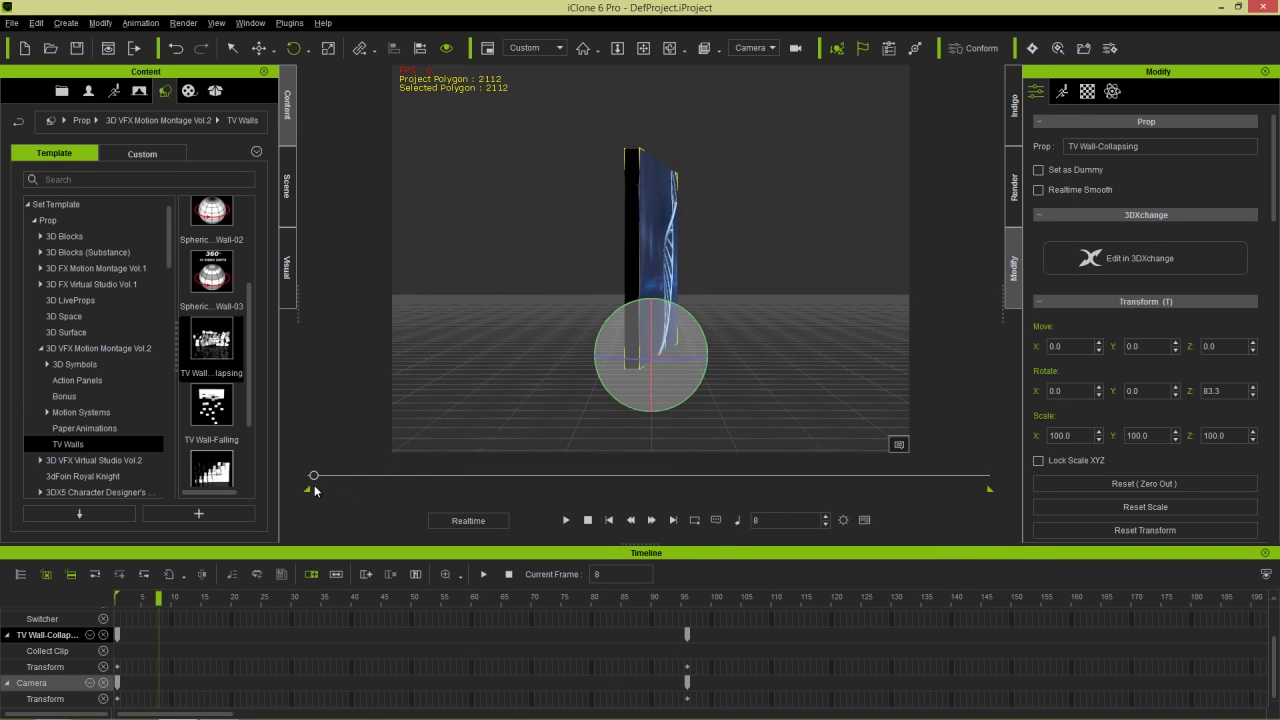
{"action": "key", "text": "alt+Tab"}
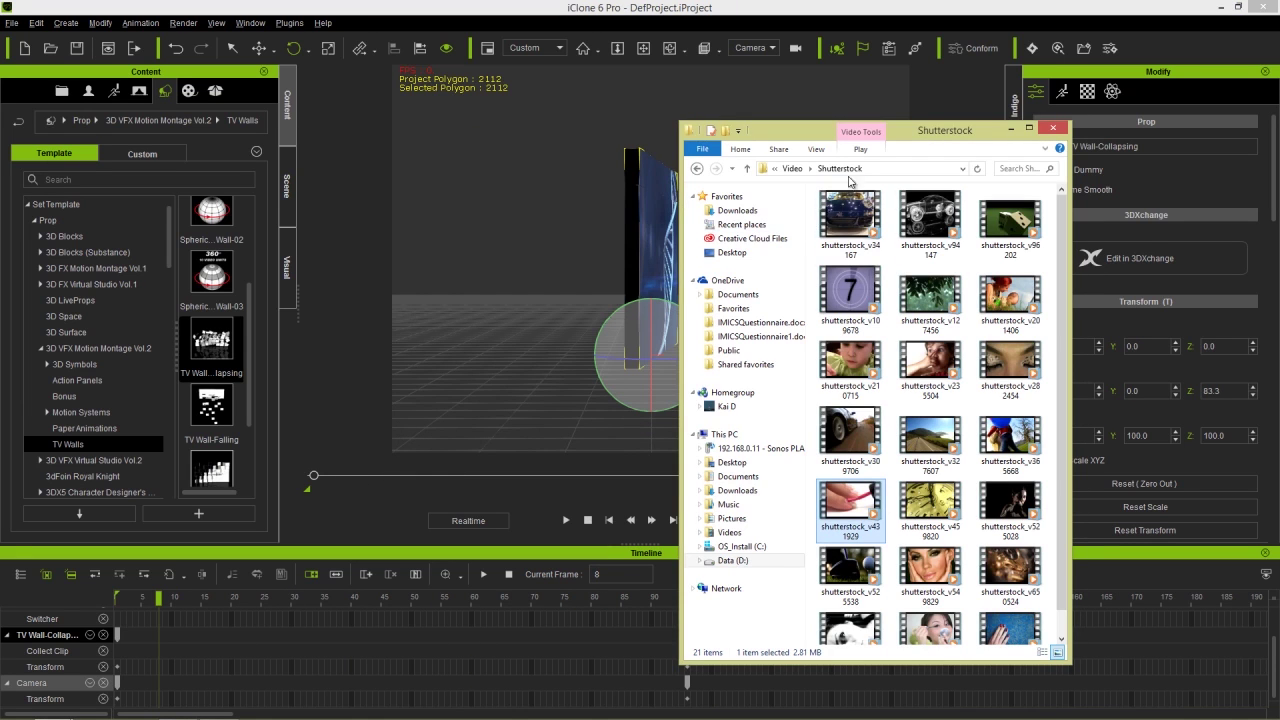
{"action": "left_click_drag", "start_coordinate": [913, 133], "coordinate": [1013, 131]}
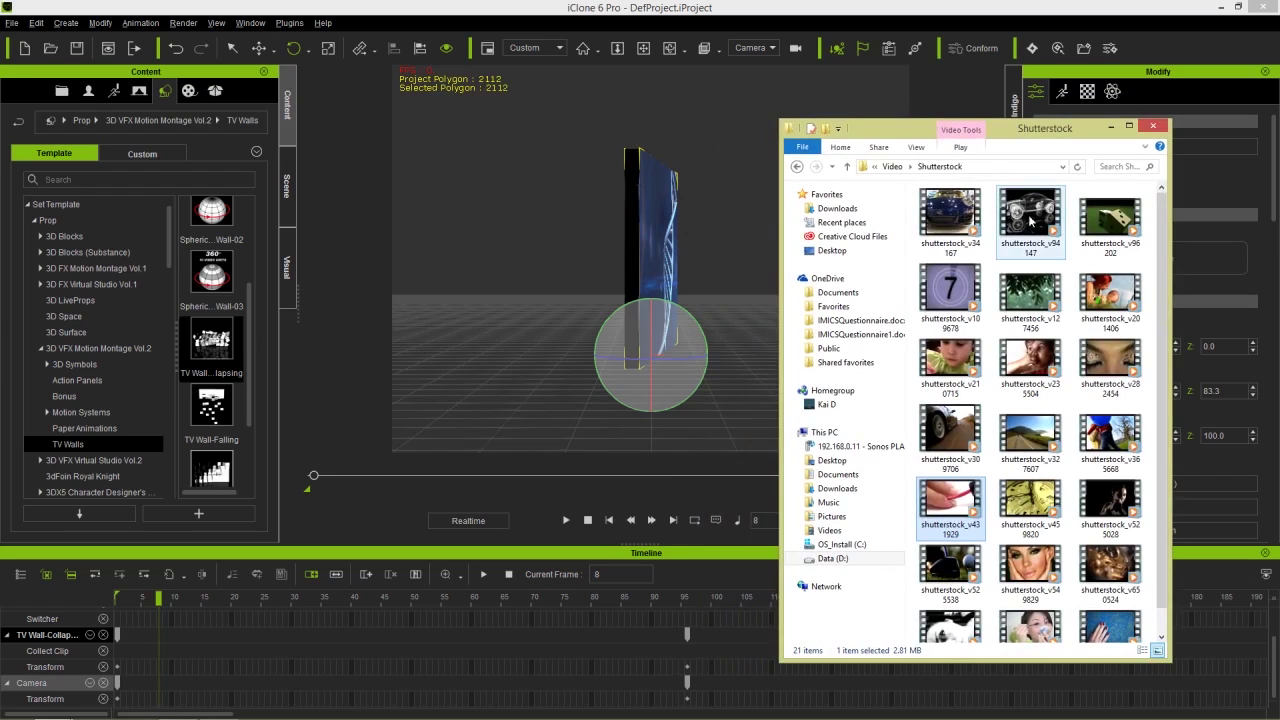
{"action": "left_click", "coordinate": [1014, 222]}
{"action": "left_click_drag", "start_coordinate": [1020, 220], "coordinate": [660, 235]}
{"action": "left_click", "coordinate": [638, 20]}
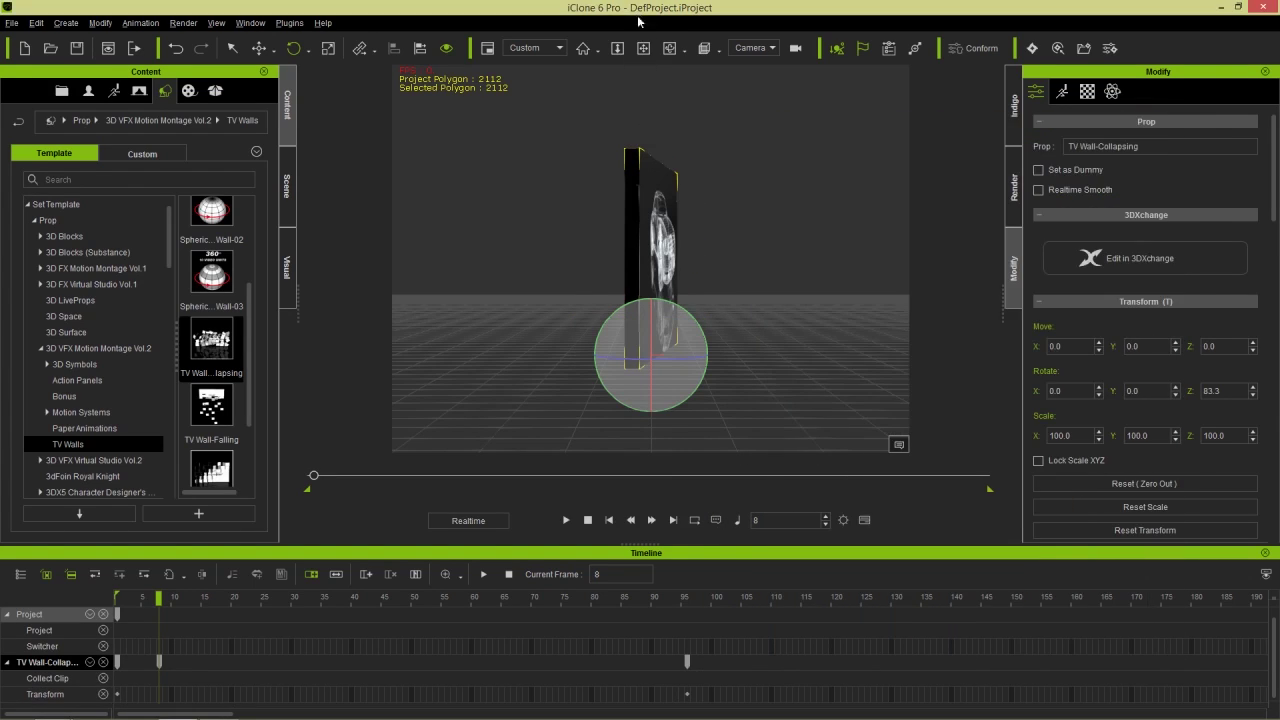
- Play the animation with the replaced video, stop it and delete the TV wall from the scene
{"action": "left_click", "coordinate": [566, 520]}
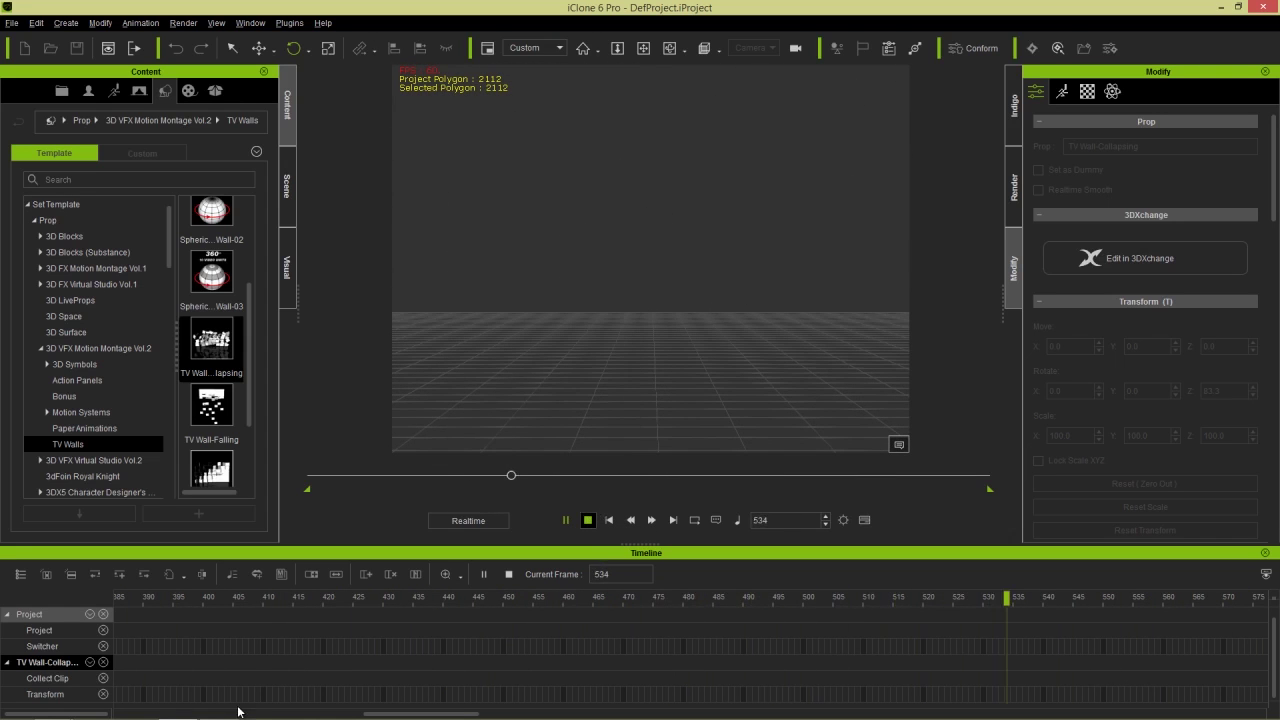
{"action": "key", "text": "ctrl+space"}
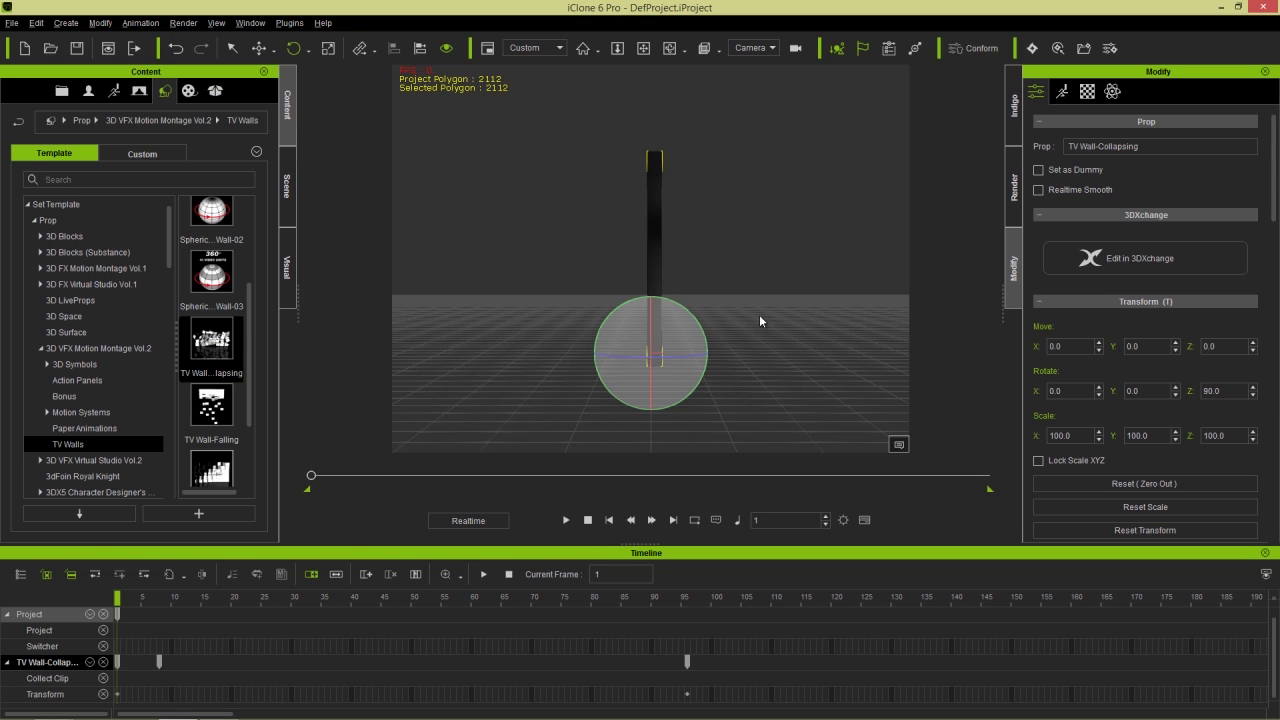
{"action": "right_click_drag", "start_coordinate": [775, 350], "coordinate": [709, 348]}
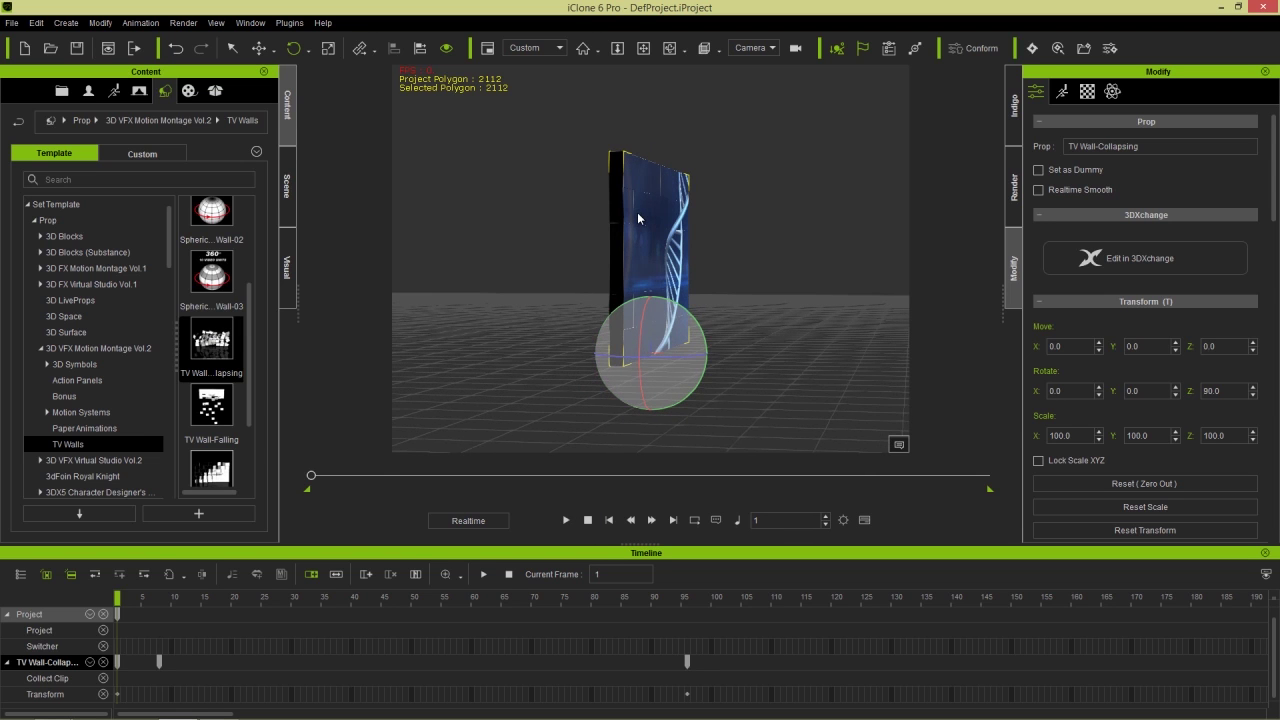
{"action": "key", "text": "Delete"}
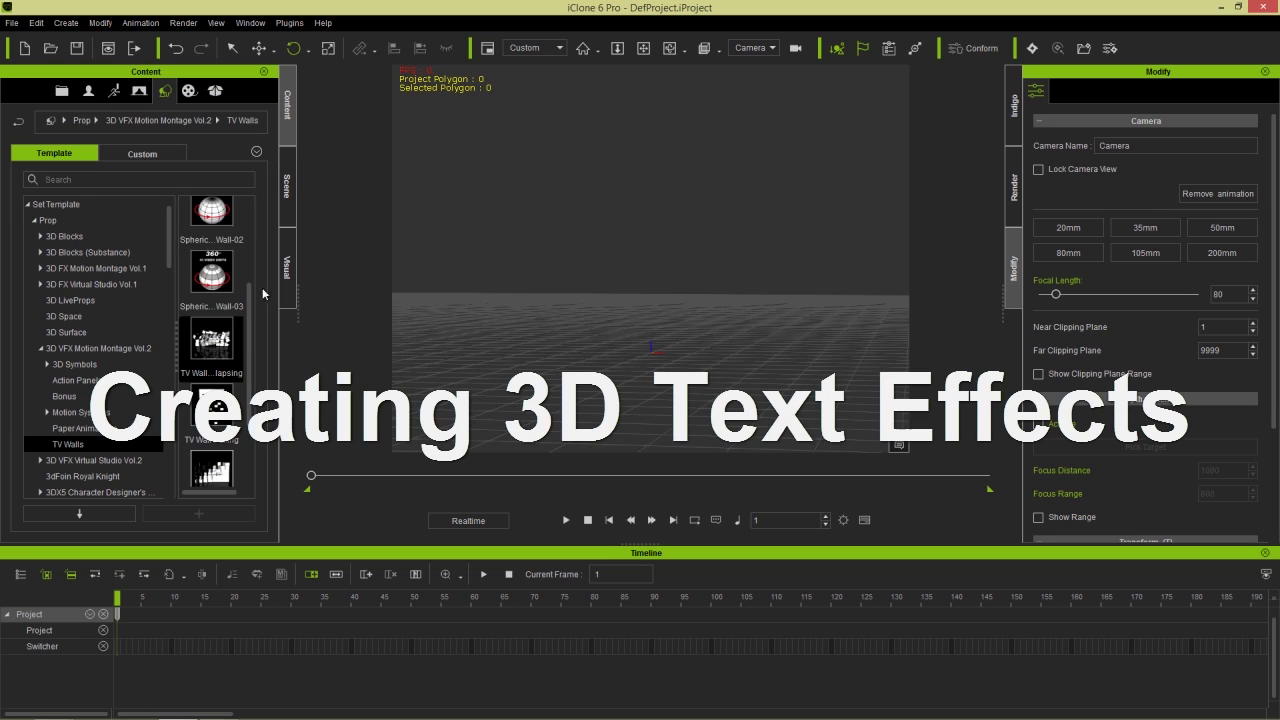
- Add the Multiple_13 prop from Motion Montage Vol.3's multiple Lively Motion Systems and frame its row of boxes from the front
{"action": "left_click_drag", "start_coordinate": [169, 240], "coordinate": [184, 360]}
{"action": "left_click", "coordinate": [116, 349]}
{"action": "left_click", "coordinate": [105, 364]}
{"action": "left_click", "coordinate": [112, 412]}
{"action": "left_click", "coordinate": [115, 364]}
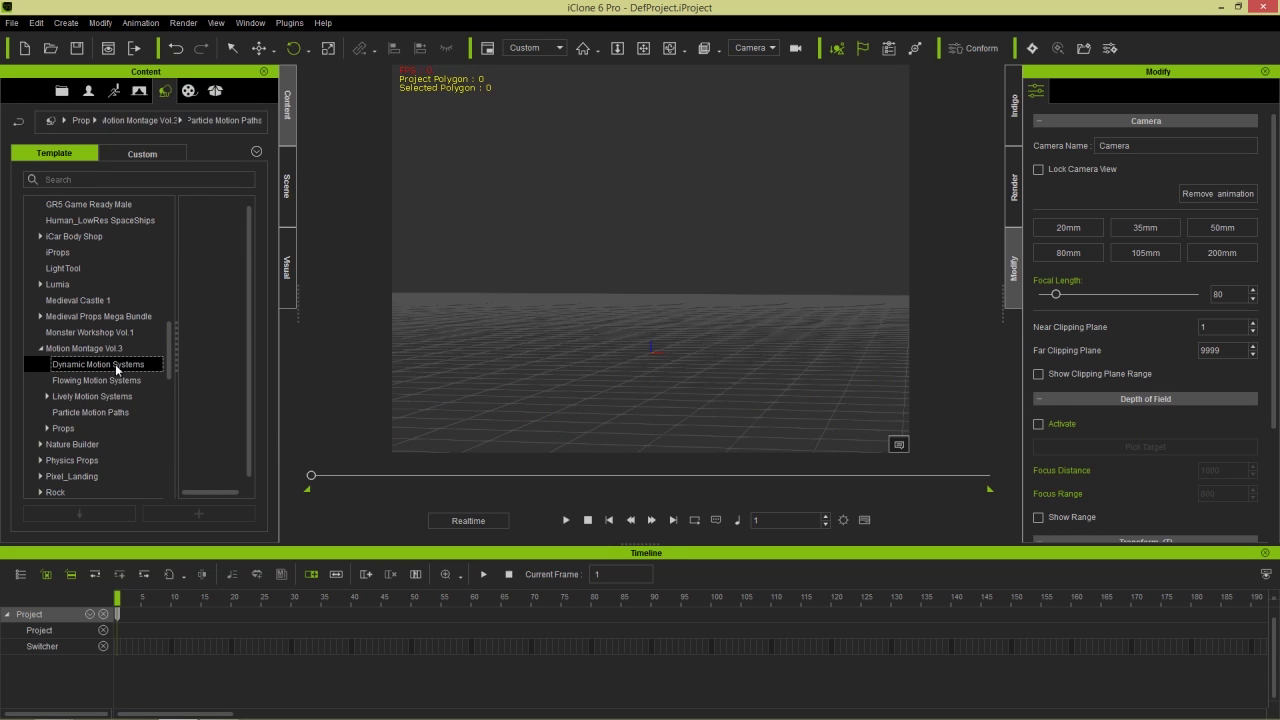
{"action": "left_click", "coordinate": [46, 398]}
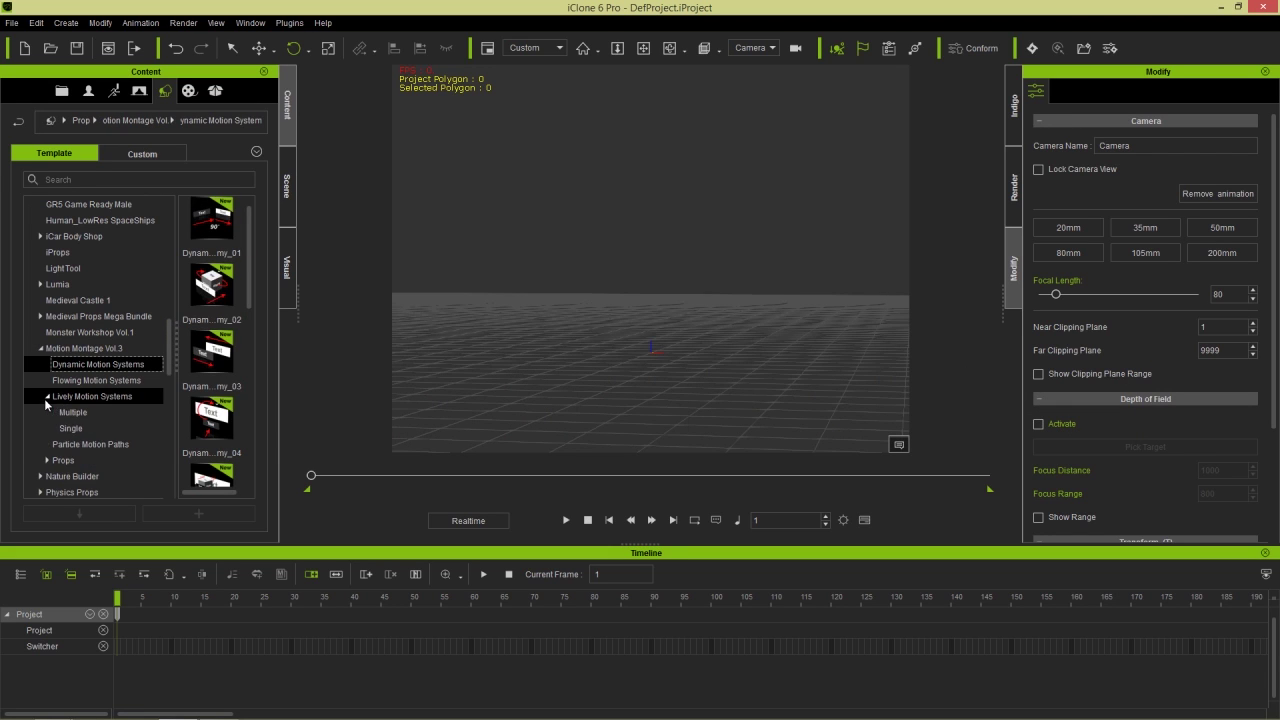
{"action": "left_click", "coordinate": [70, 412]}
{"action": "left_click_drag", "start_coordinate": [246, 252], "coordinate": [250, 438]}
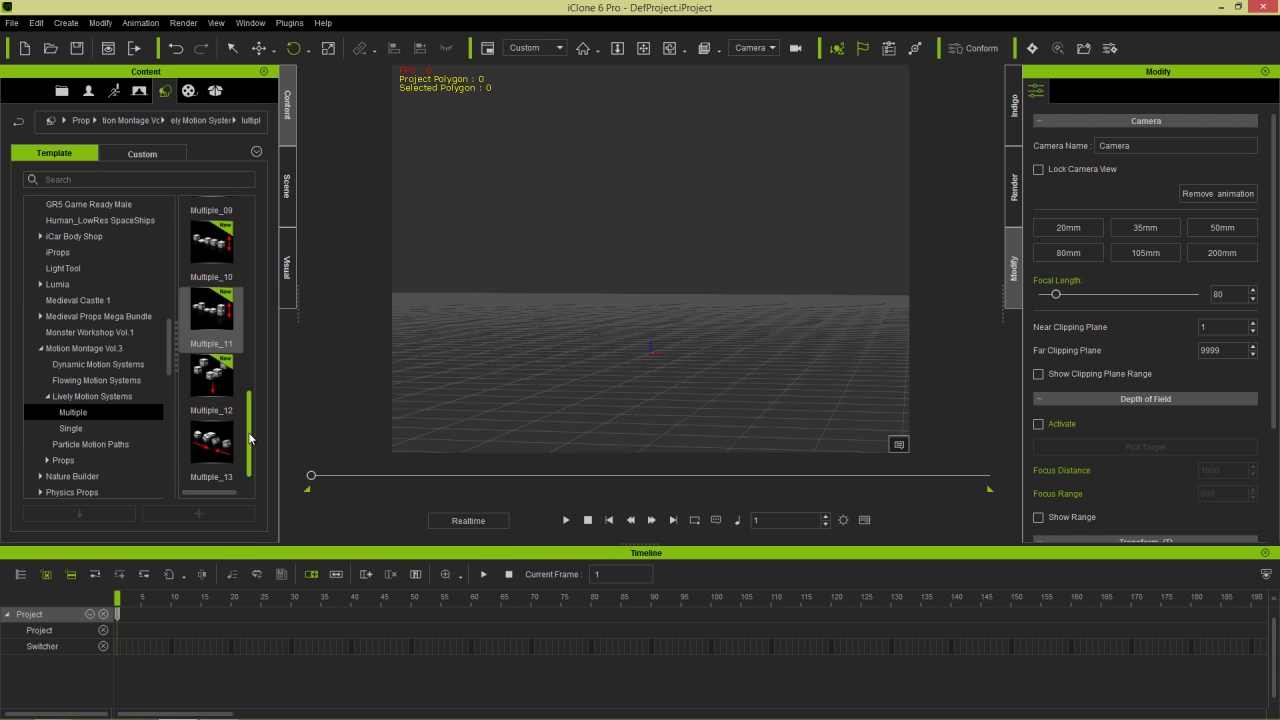
{"action": "double_click", "coordinate": [221, 453]}
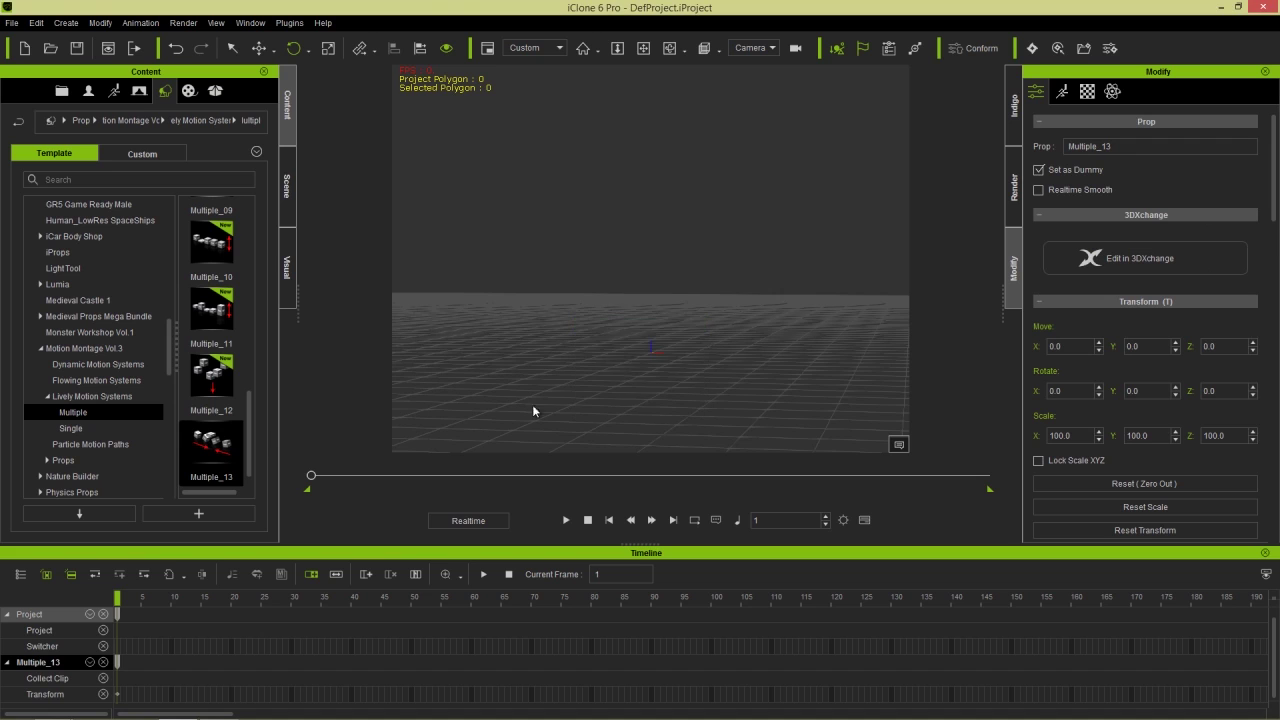
{"action": "right_click_drag", "start_coordinate": [659, 370], "coordinate": [710, 252]}
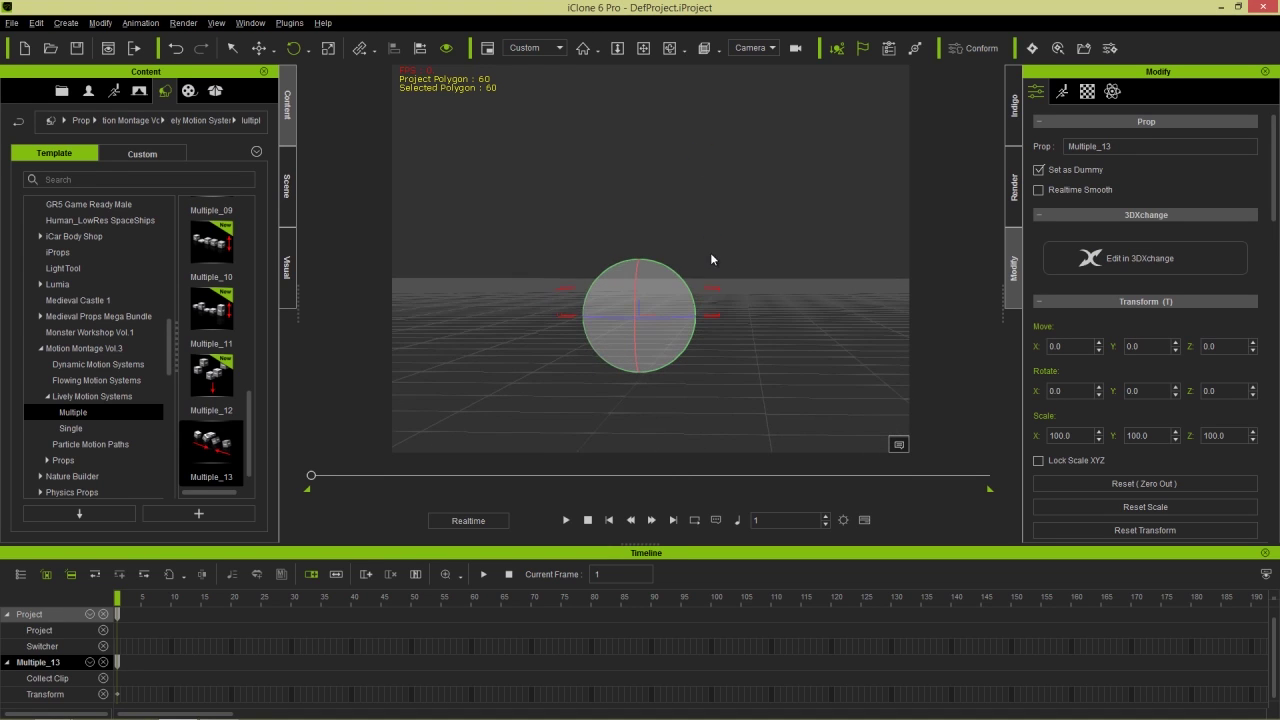
{"action": "right_click_drag", "start_coordinate": [745, 292], "coordinate": [733, 262]}
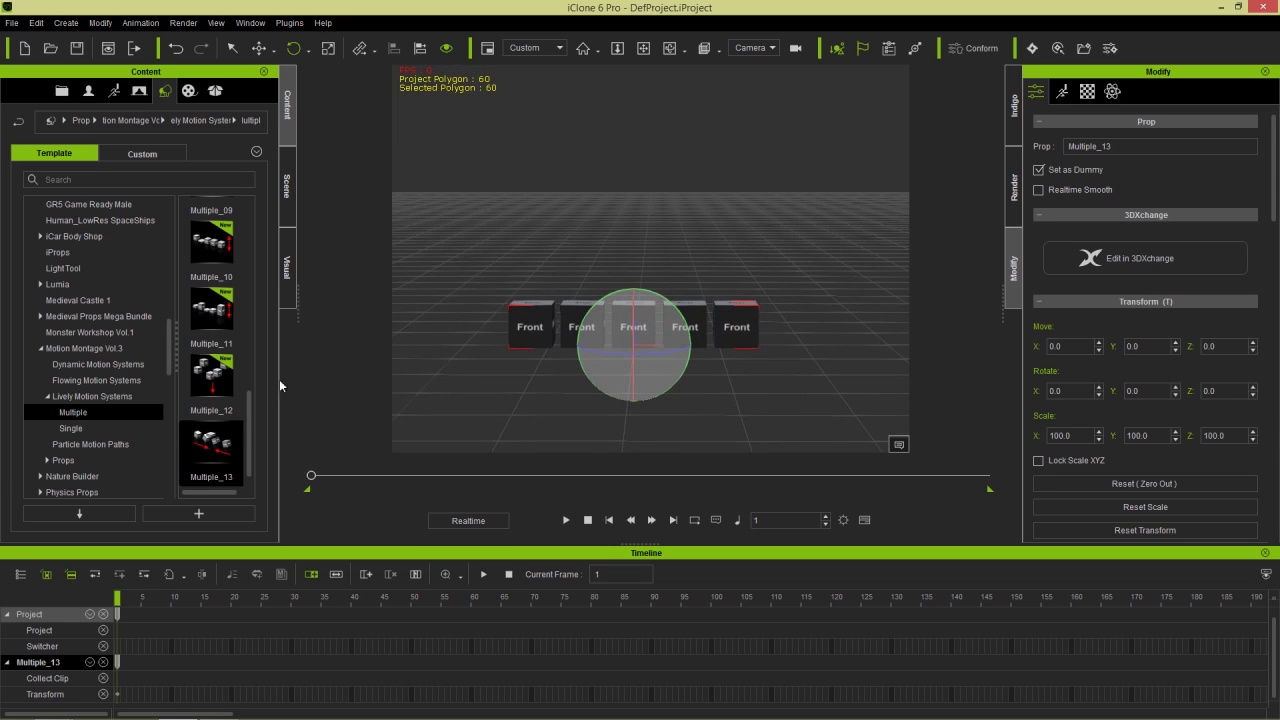
- Add the capital letters F, U and N from the Motion Montage Vol.3 3D Symbols to the scene
{"action": "scroll", "coordinate": [172, 358], "scroll_direction": "down", "scroll_amount": 3}
{"action": "left_click", "coordinate": [47, 332]}
{"action": "left_click", "coordinate": [82, 348]}
{"action": "left_click", "coordinate": [55, 348]}
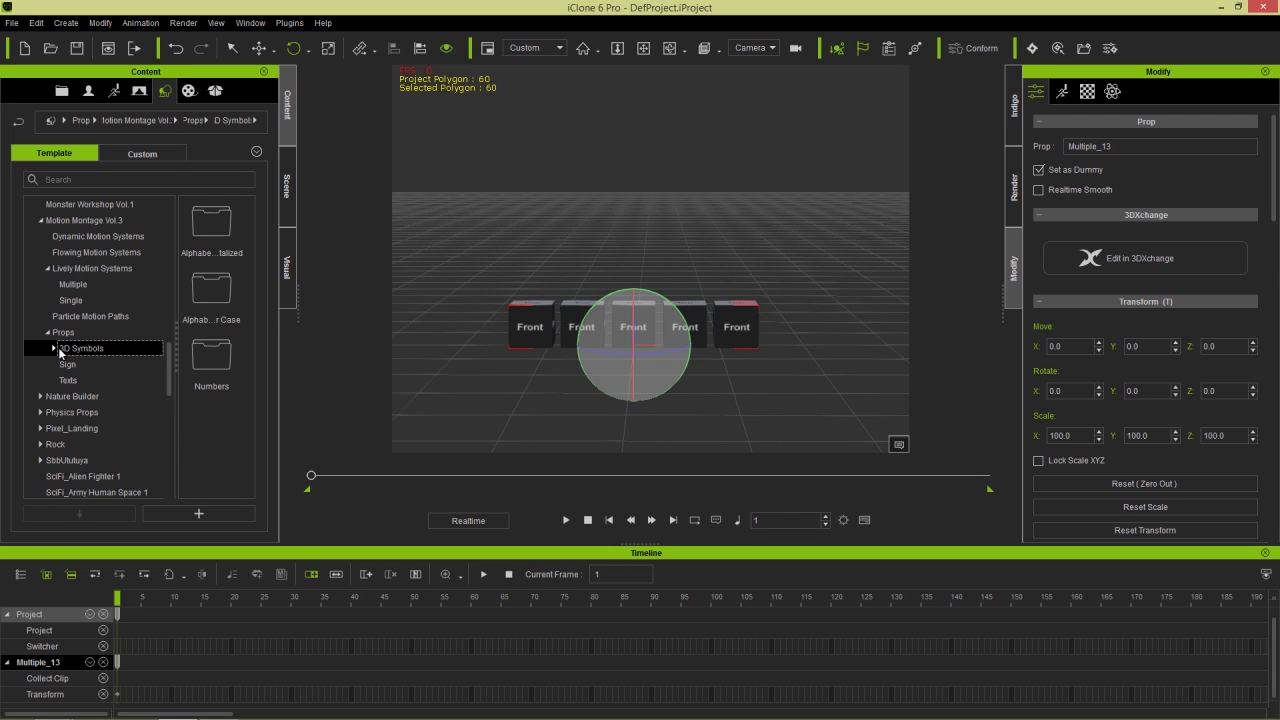
{"action": "left_click", "coordinate": [90, 363]}
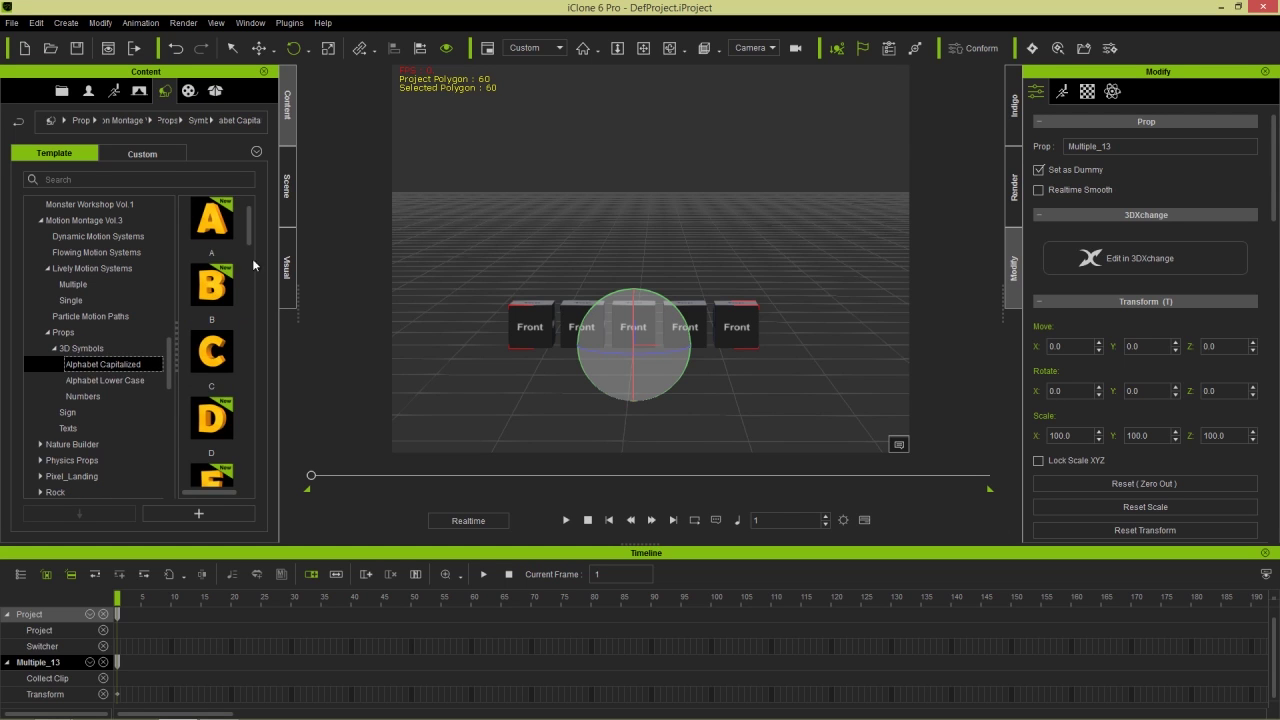
{"action": "left_click_drag", "start_coordinate": [249, 235], "coordinate": [266, 268]}
{"action": "double_click", "coordinate": [224, 313]}
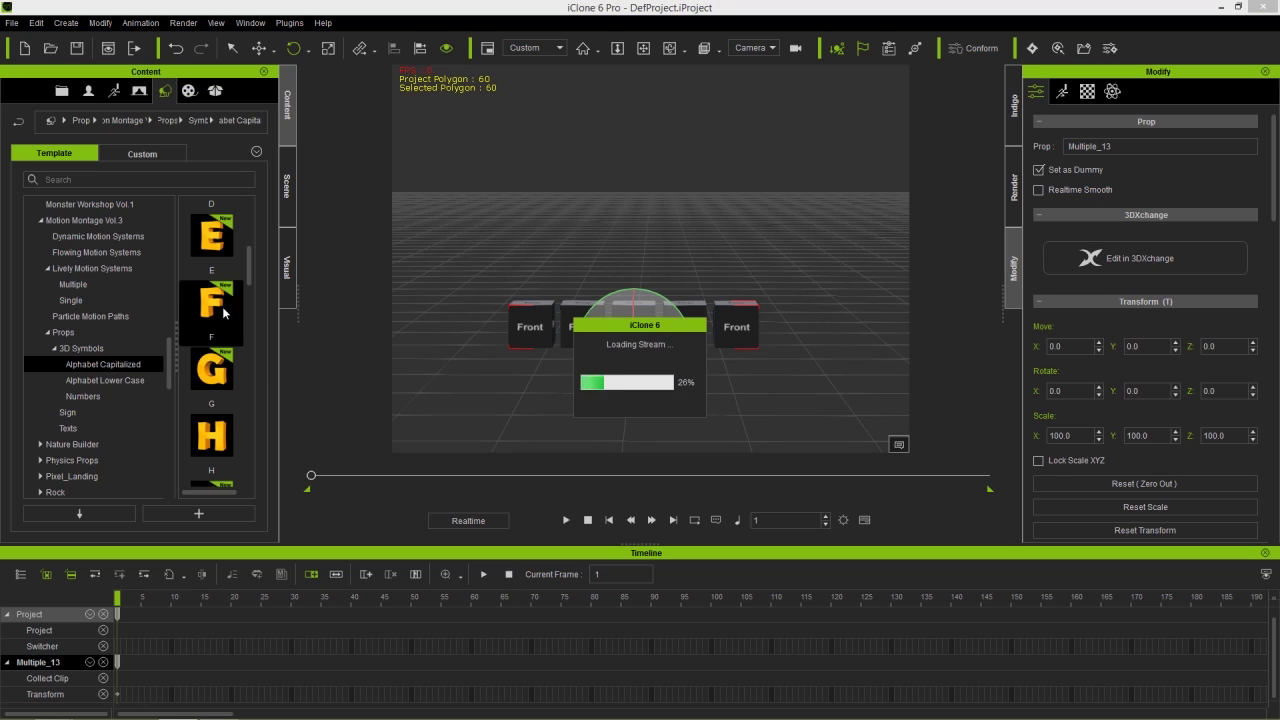
{"action": "left_click_drag", "start_coordinate": [248, 270], "coordinate": [247, 412]}
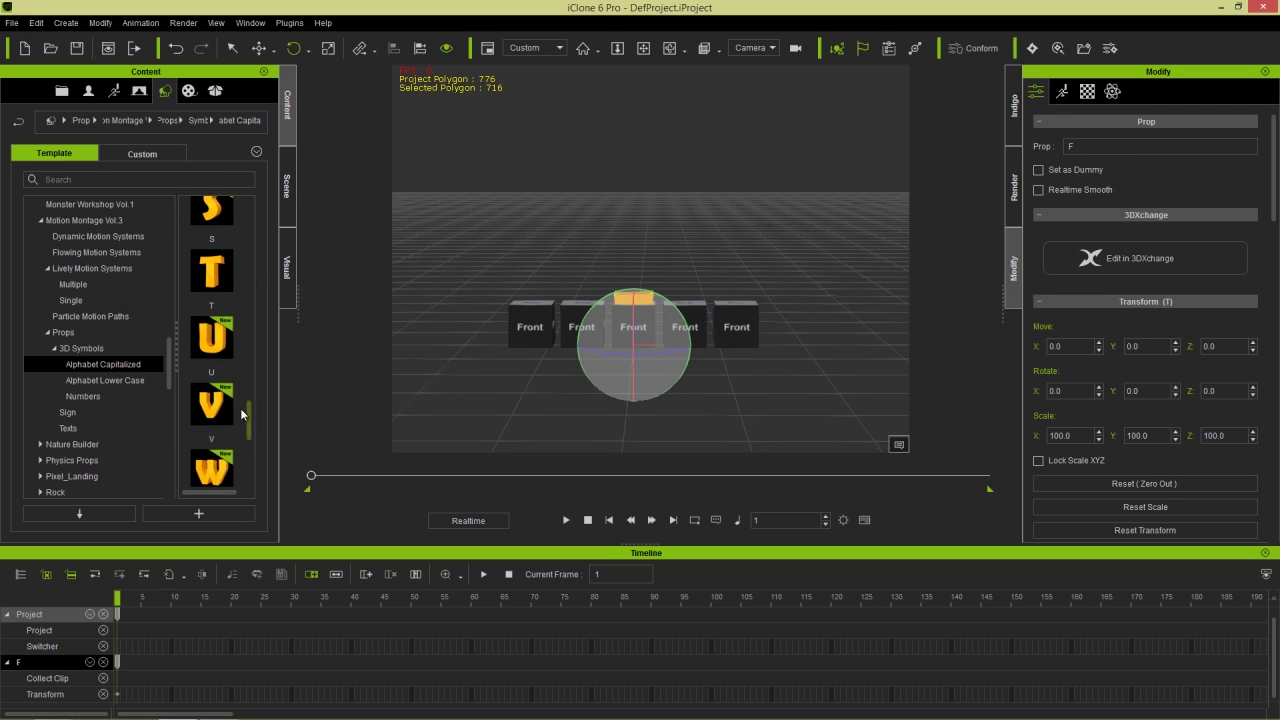
{"action": "double_click", "coordinate": [211, 340]}
{"action": "left_click_drag", "start_coordinate": [249, 422], "coordinate": [258, 354]}
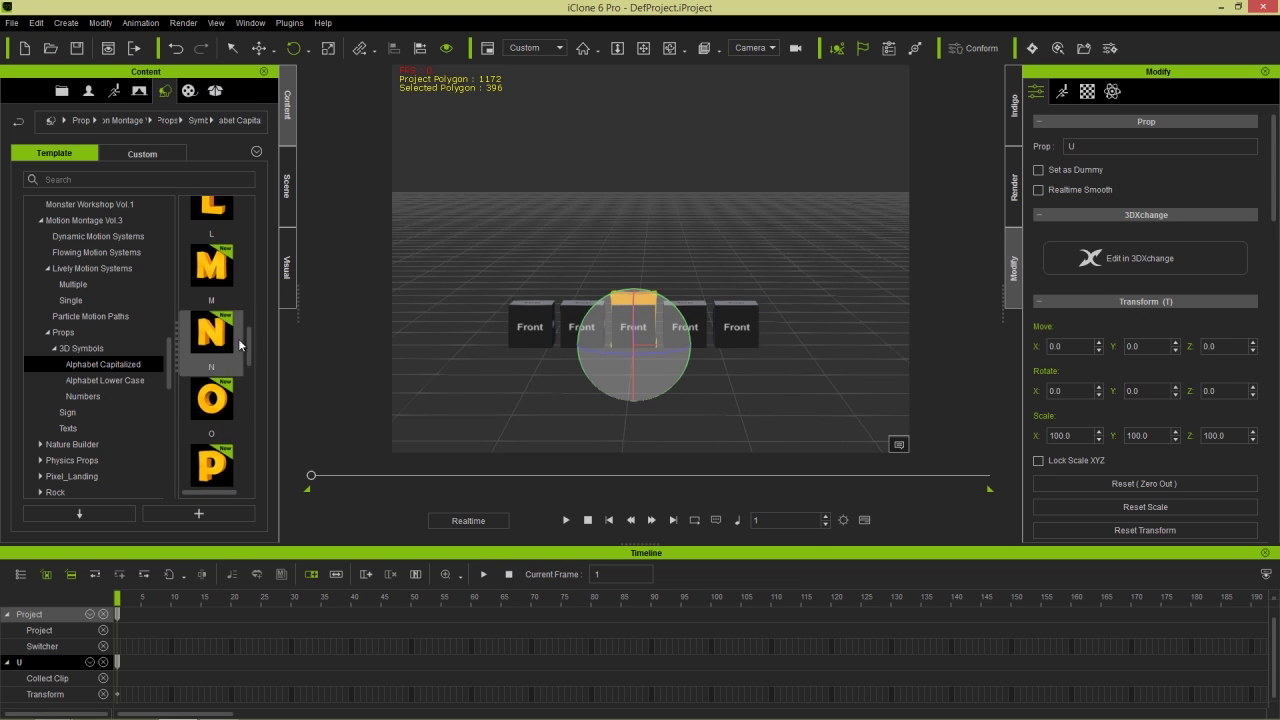
{"action": "double_click", "coordinate": [226, 340]}
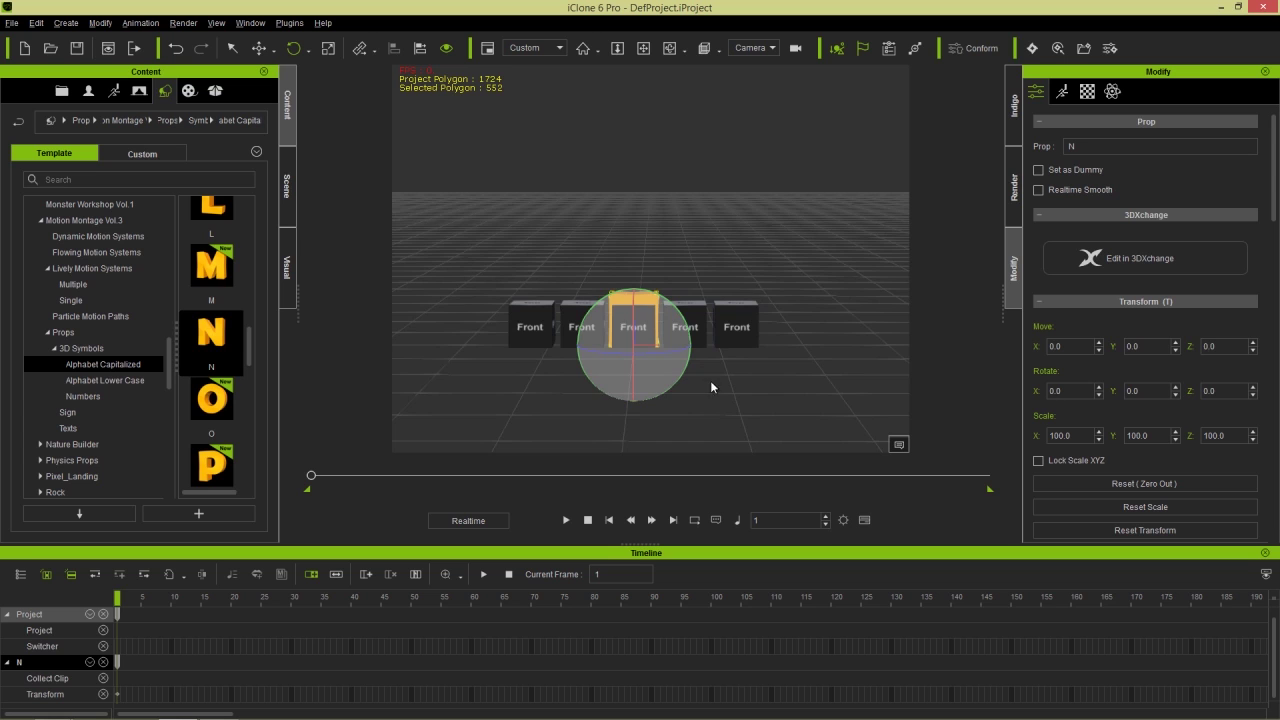
- Move the letter F to about X -58.9 and the N to about X 61.1, leaving the U between them
{"action": "scroll", "coordinate": [679, 257], "scroll_direction": "up", "scroll_amount": 6}
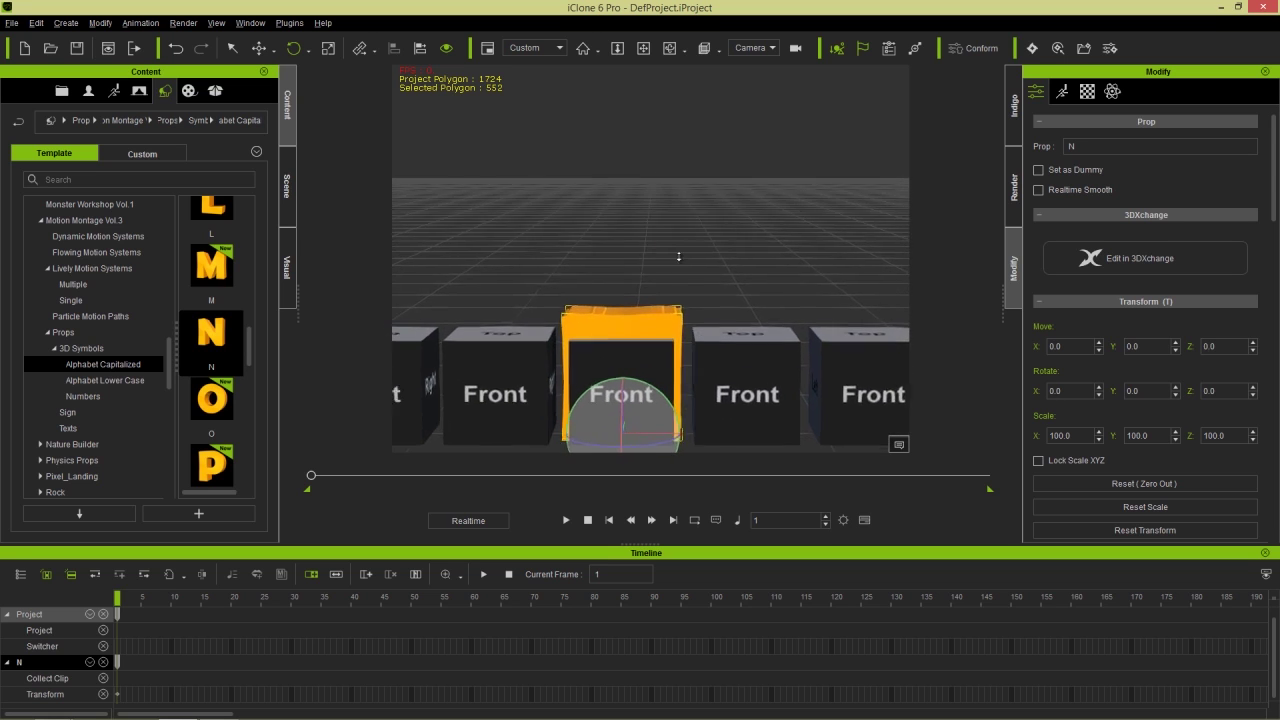
{"action": "middle_click_drag", "start_coordinate": [679, 257], "coordinate": [598, 347]}
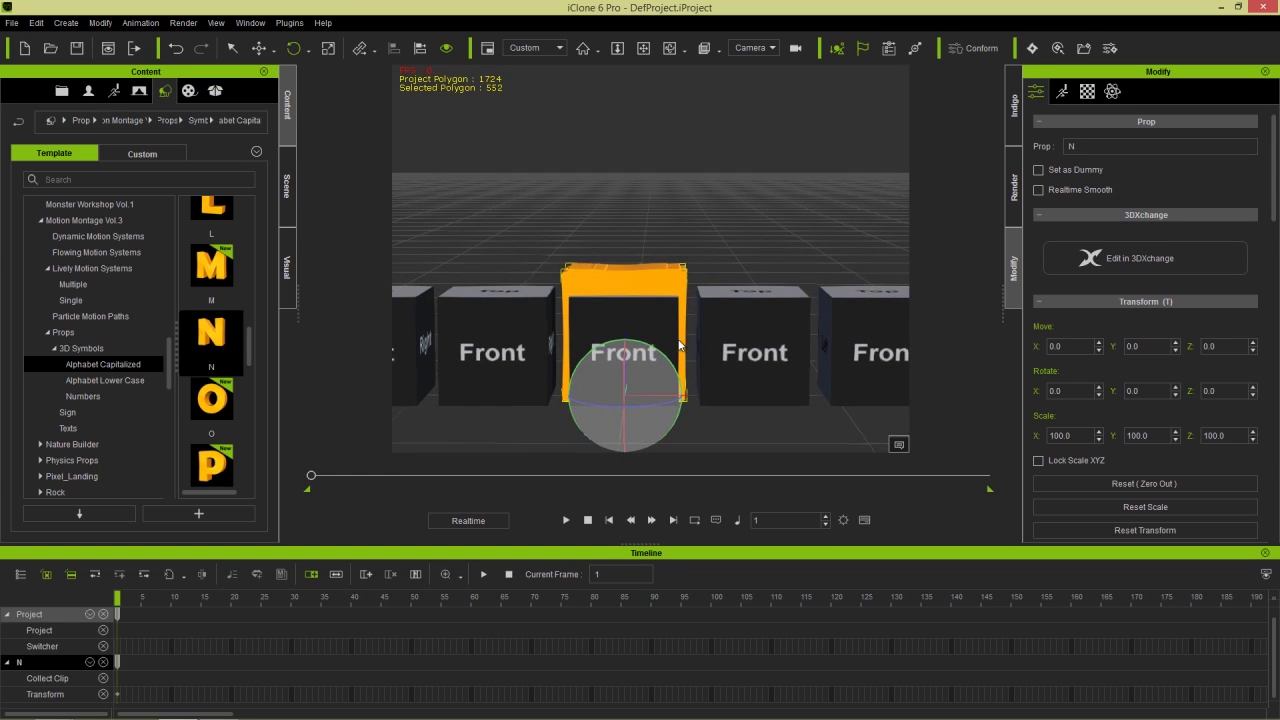
{"action": "left_click", "coordinate": [284, 185]}
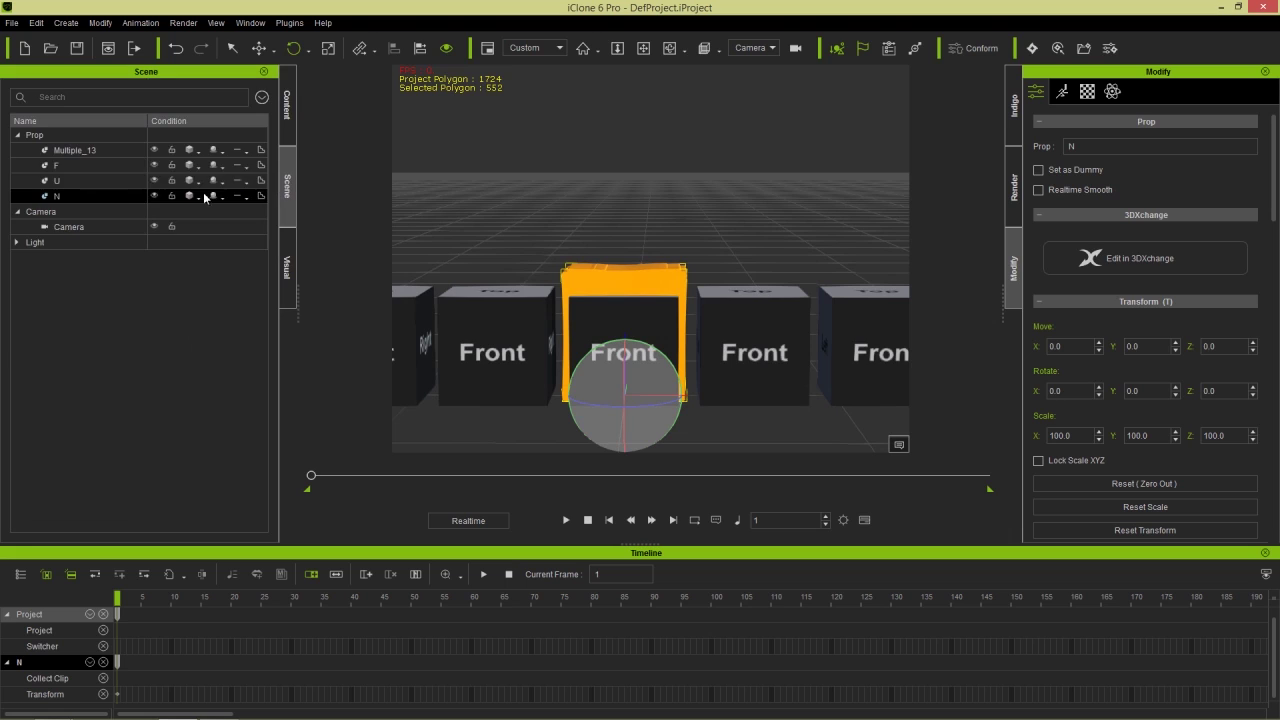
{"action": "left_click", "coordinate": [72, 165]}
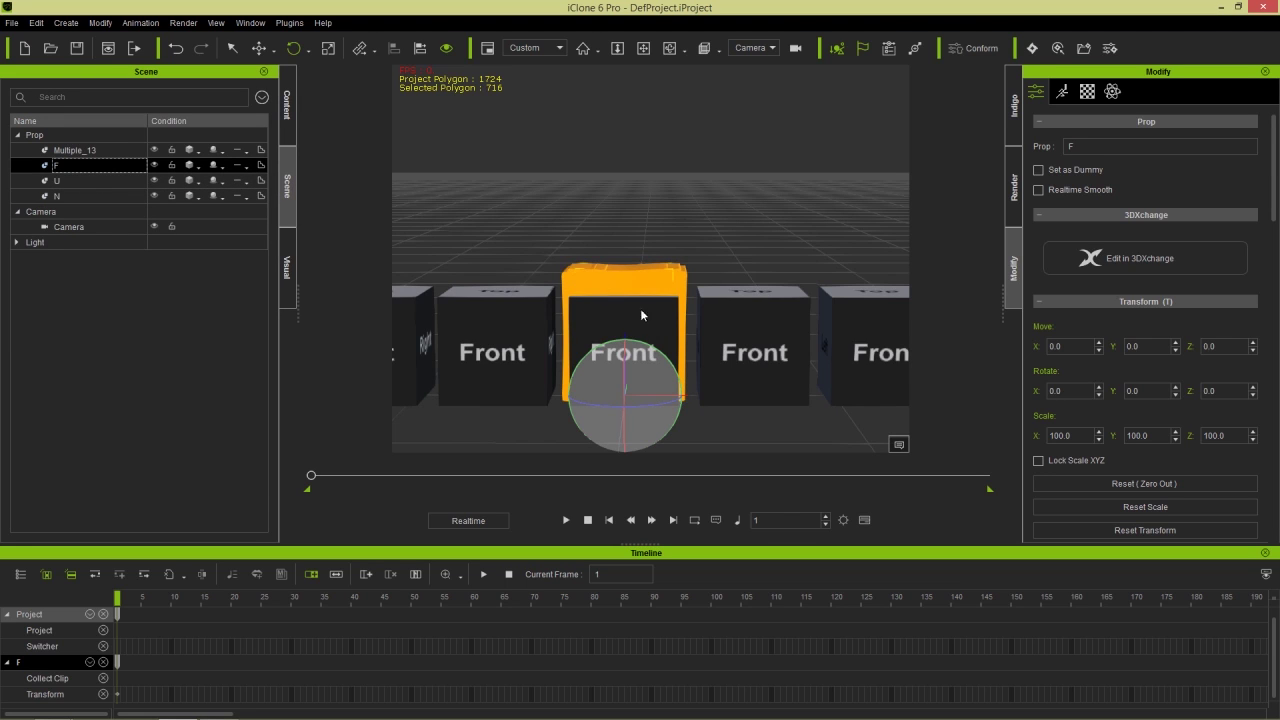
{"action": "key", "text": "w"}
{"action": "left_click_drag", "start_coordinate": [670, 398], "coordinate": [567, 397]}
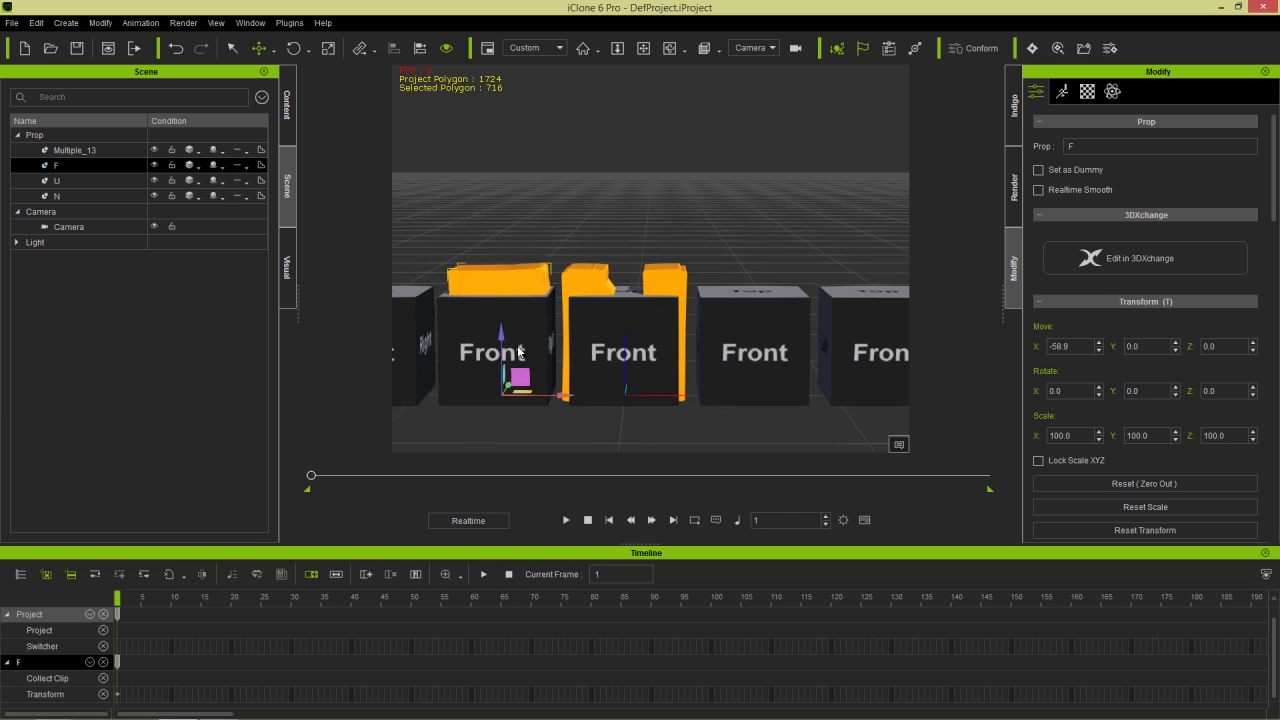
{"action": "left_click", "coordinate": [79, 195]}
{"action": "left_click_drag", "start_coordinate": [696, 396], "coordinate": [822, 397]}
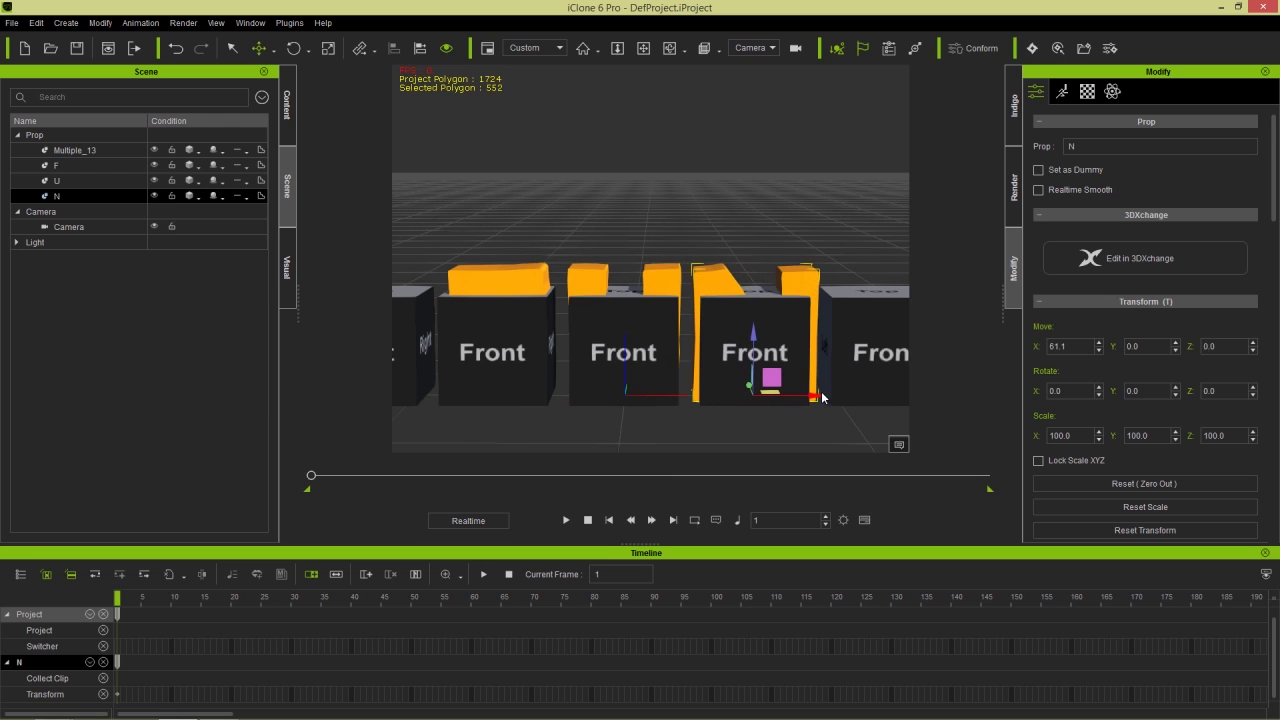
- Run the Start Perform action on the Multiple_13 box row and stop the playback
{"action": "scroll", "coordinate": [706, 326], "scroll_direction": "down", "scroll_amount": 5}
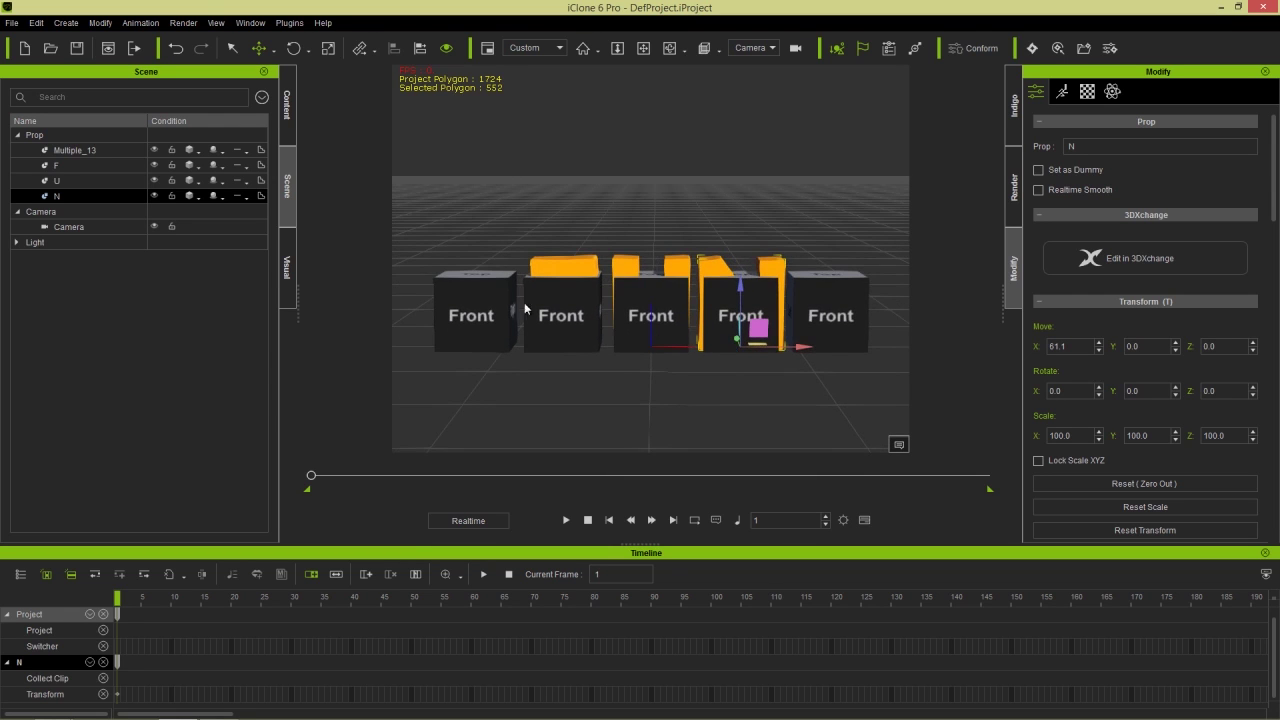
{"action": "left_click", "coordinate": [469, 293]}
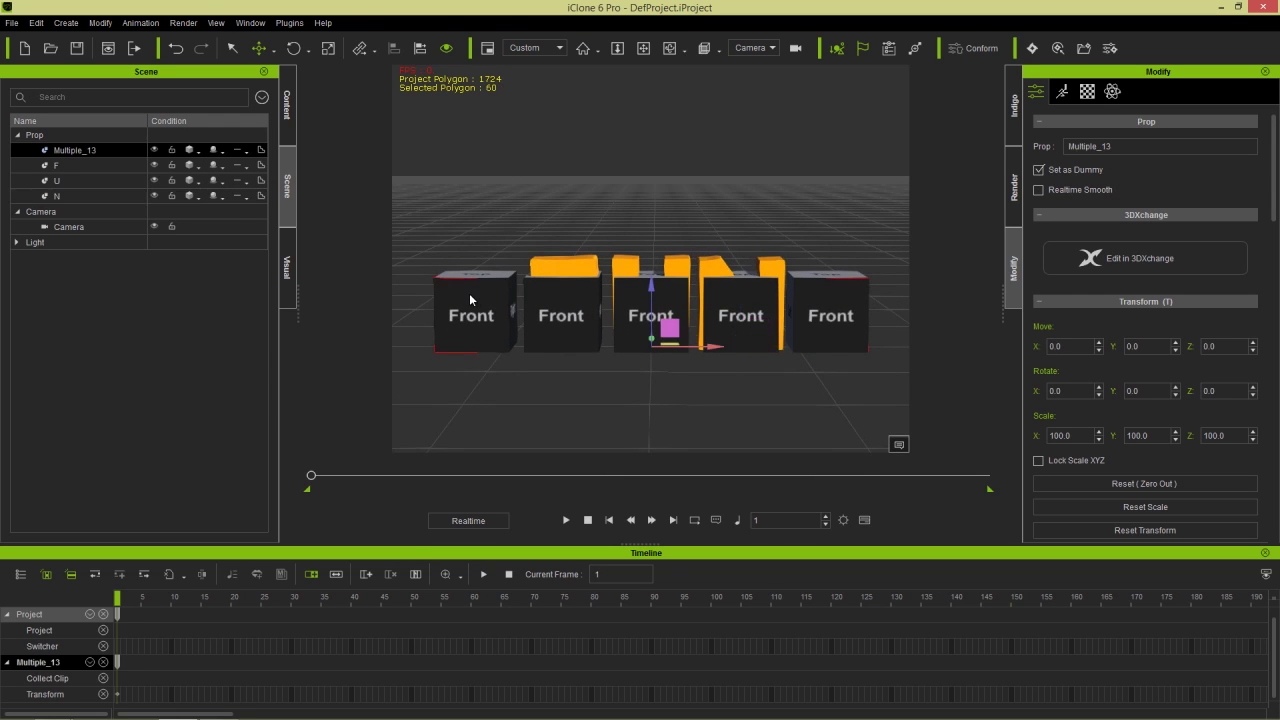
{"action": "right_click", "coordinate": [469, 293]}
{"action": "mouse_move", "coordinate": [562, 447]}
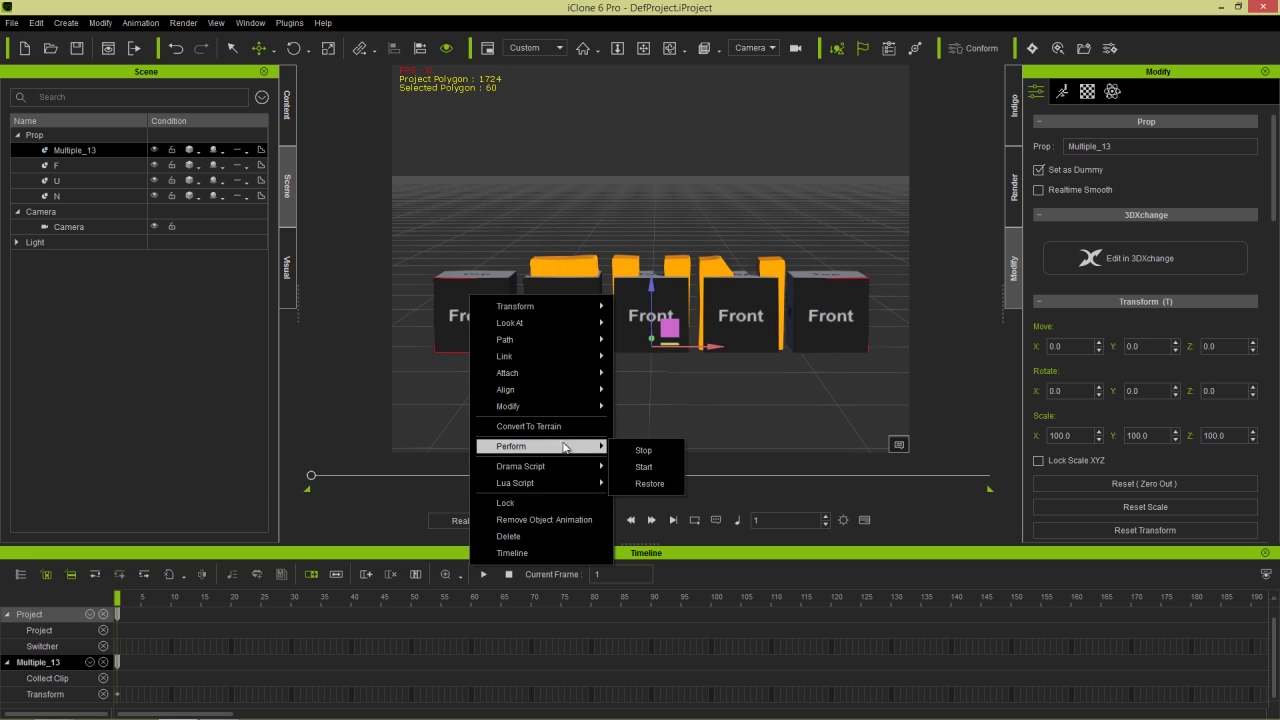
{"action": "left_click", "coordinate": [645, 468]}
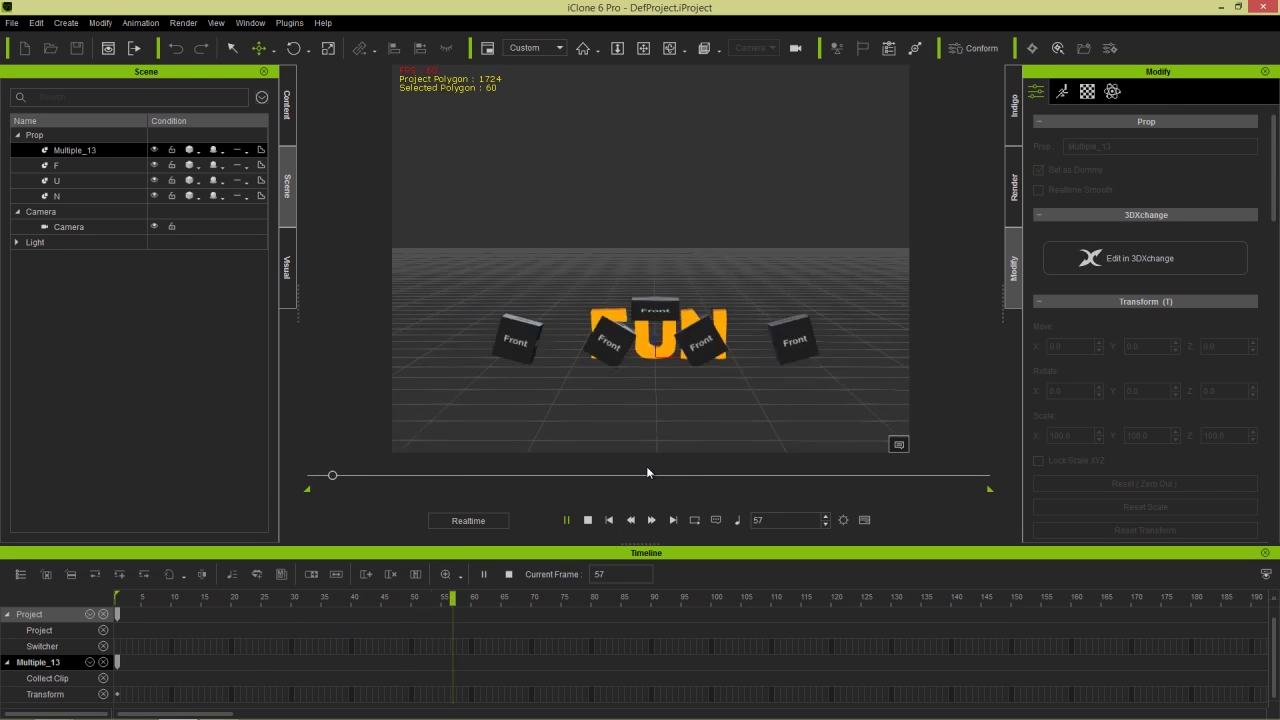
{"action": "left_click", "coordinate": [595, 519]}
- Switch the viewport to the Preview camera
{"action": "left_click", "coordinate": [745, 46]}
{"action": "left_click", "coordinate": [757, 66]}
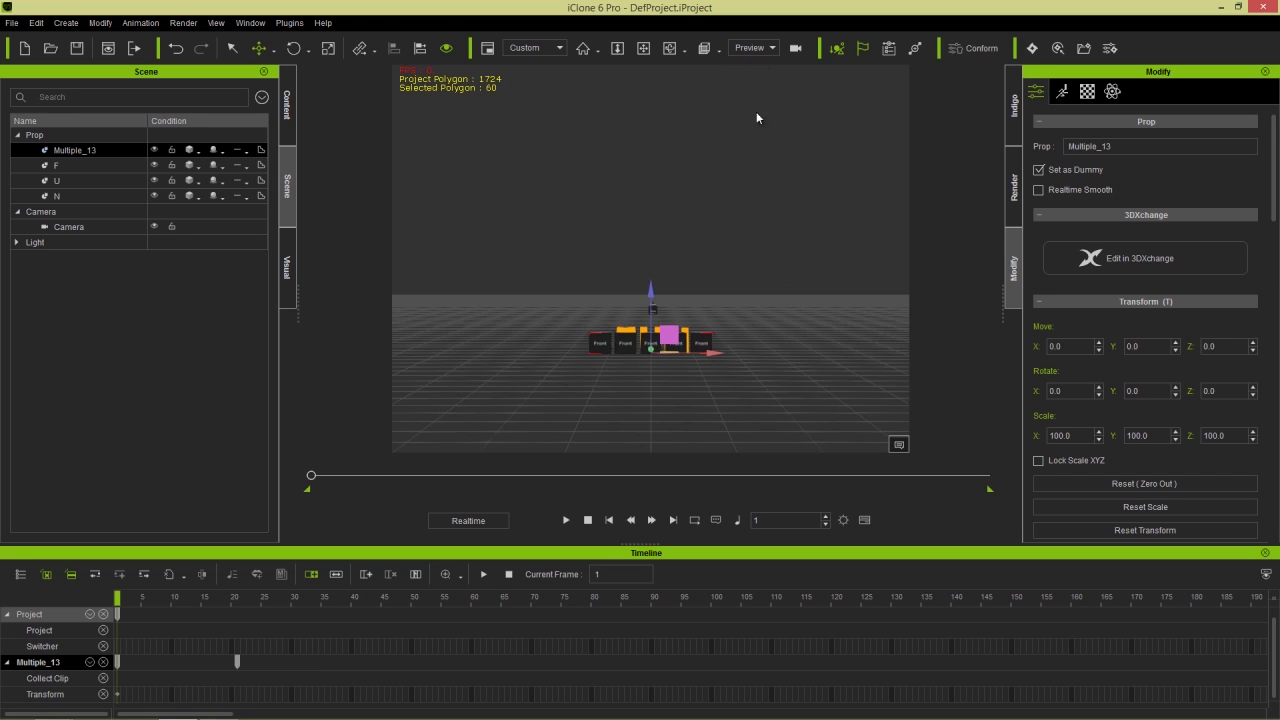
- Play back the Multiple_13 box row with the letters in a closer Preview camera view and pause it
{"action": "scroll", "coordinate": [744, 184], "scroll_direction": "up", "scroll_amount": 3}
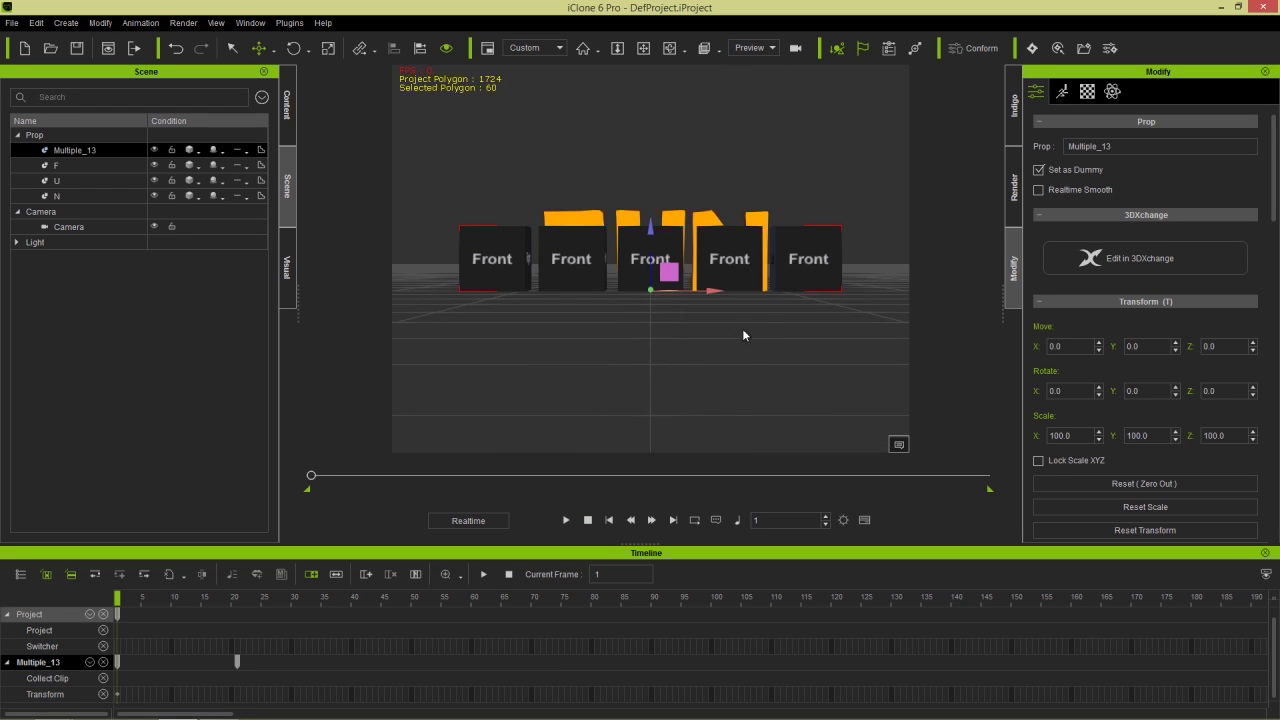
{"action": "scroll", "coordinate": [743, 335], "scroll_direction": "up", "scroll_amount": 4}
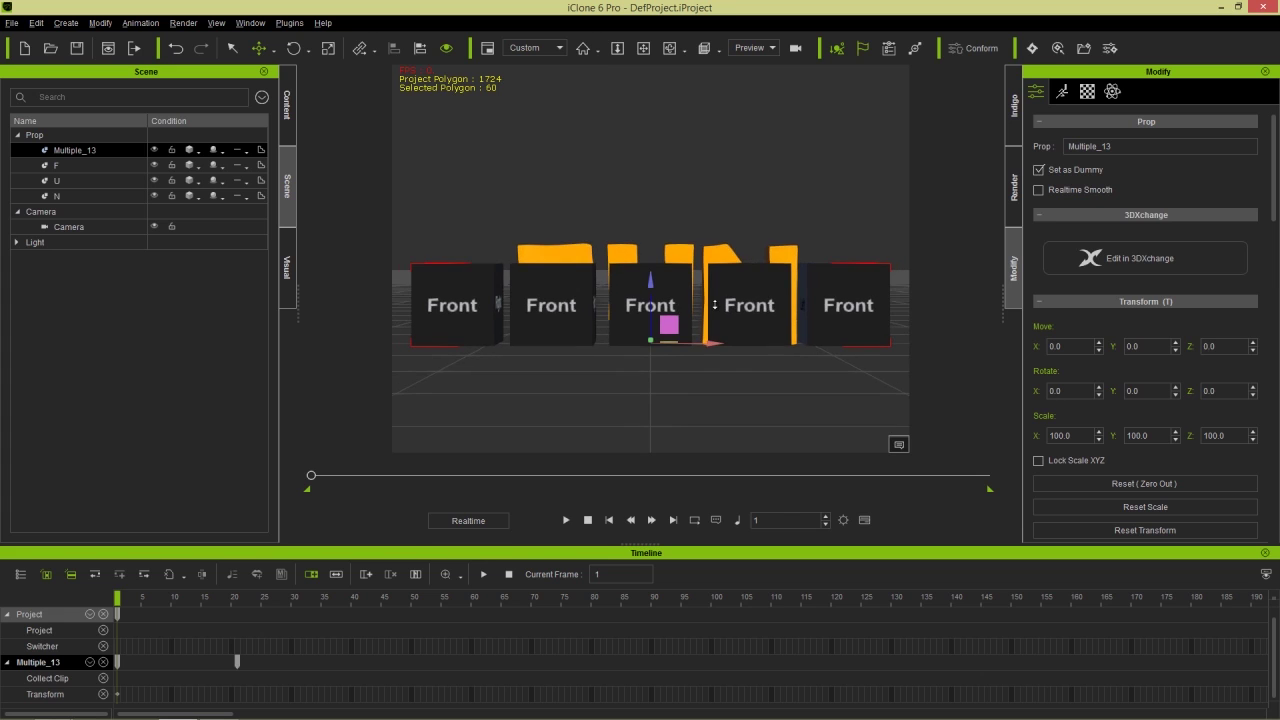
{"action": "left_click", "coordinate": [567, 520]}
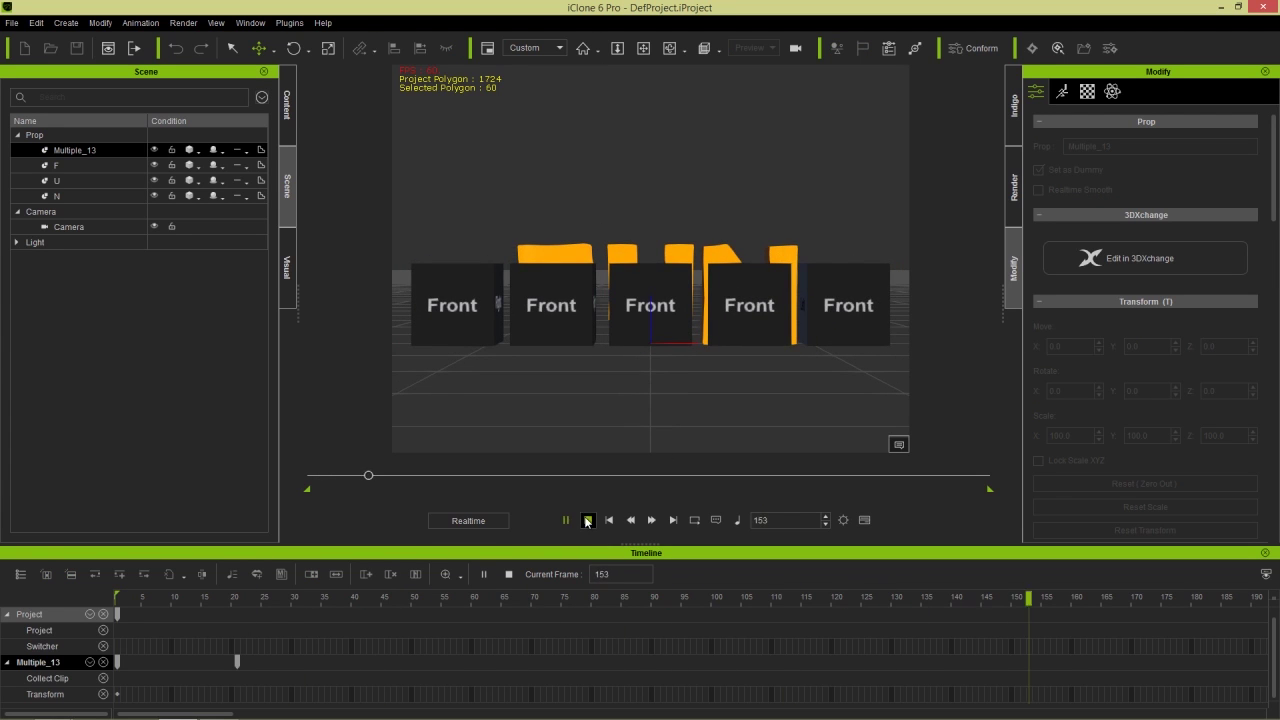
{"action": "left_click", "coordinate": [572, 518]}
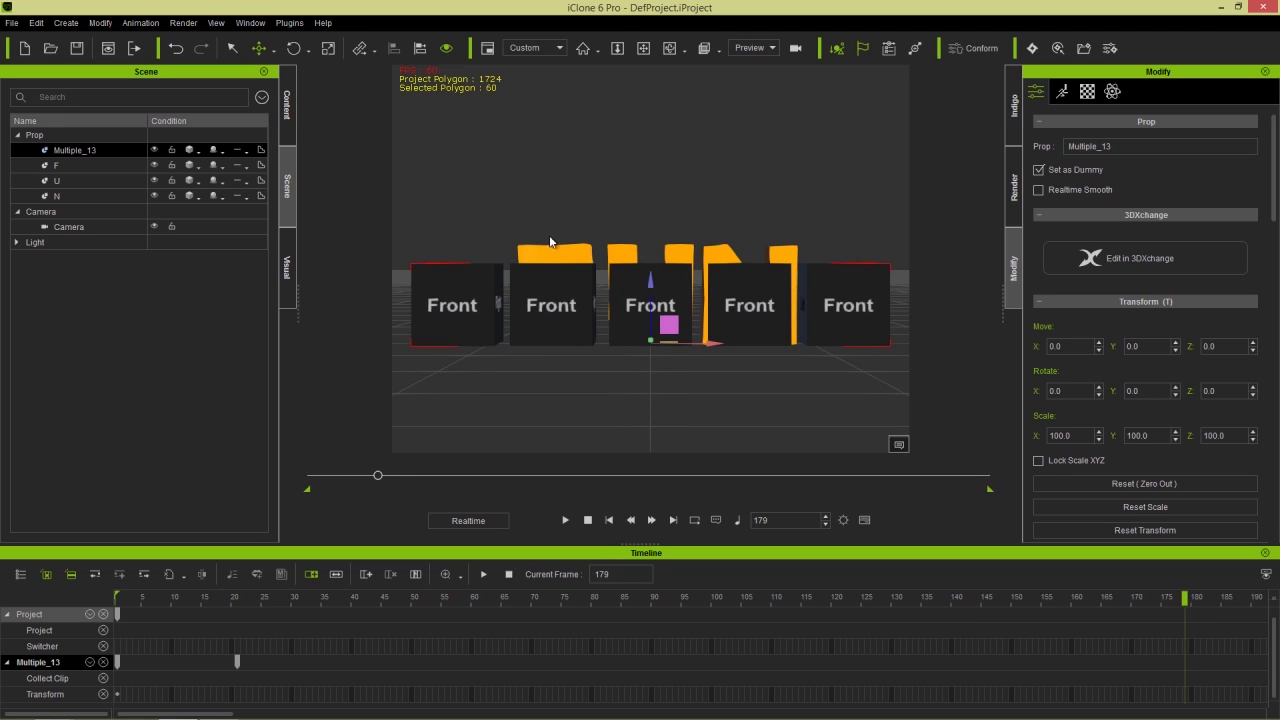
- Try to make the letters F, U and N follow their boxes by picking each box as the Look At target
{"action": "left_click", "coordinate": [572, 259]}
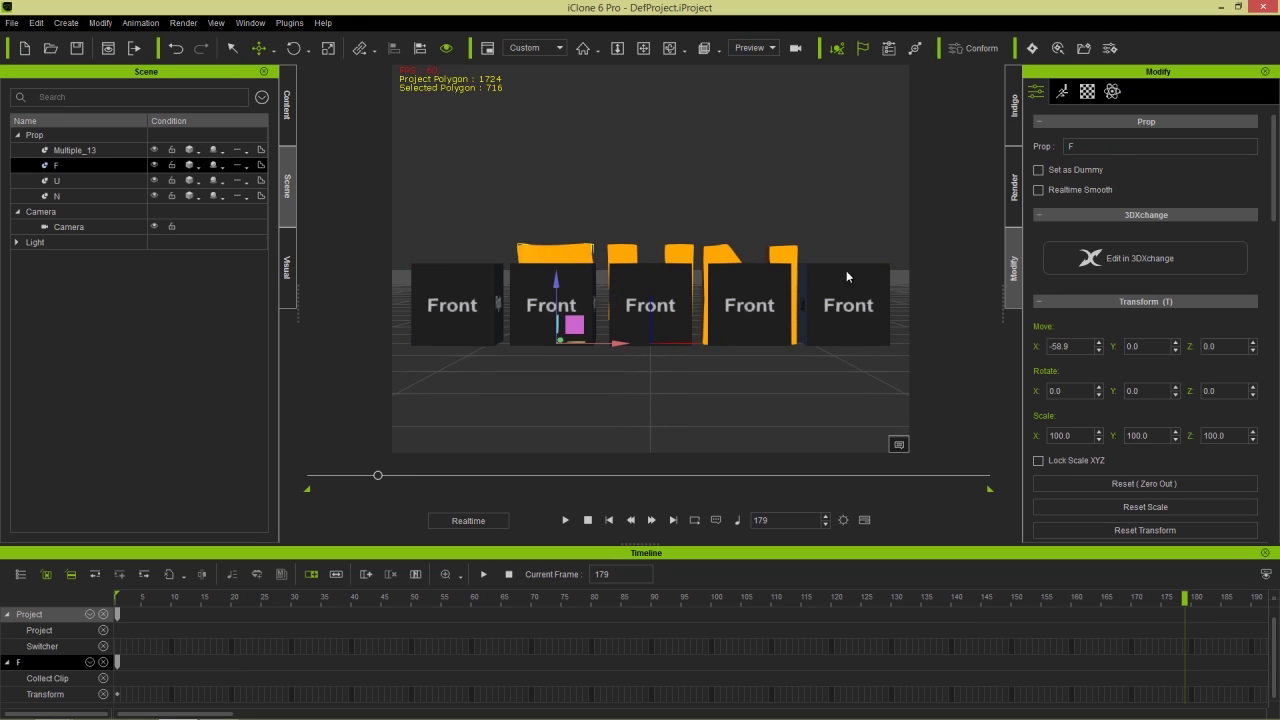
{"action": "scroll", "coordinate": [1278, 195], "scroll_direction": "down", "scroll_amount": 10}
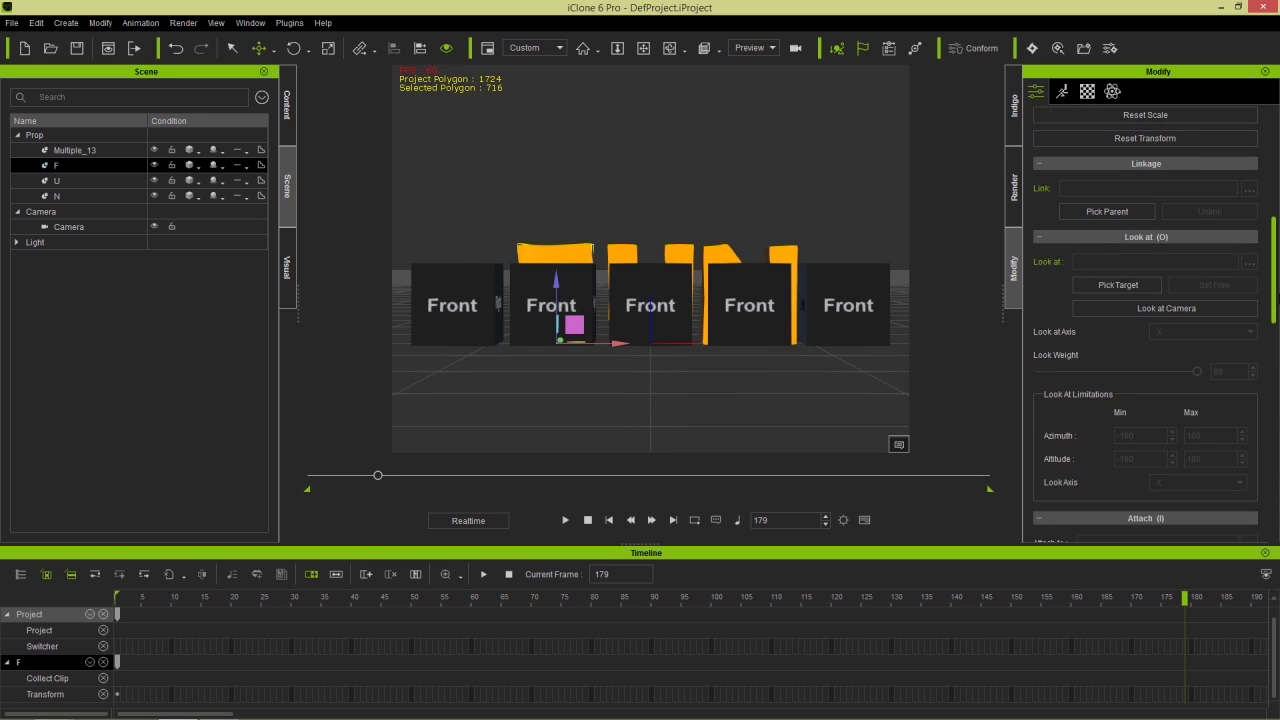
{"action": "left_click", "coordinate": [1105, 211]}
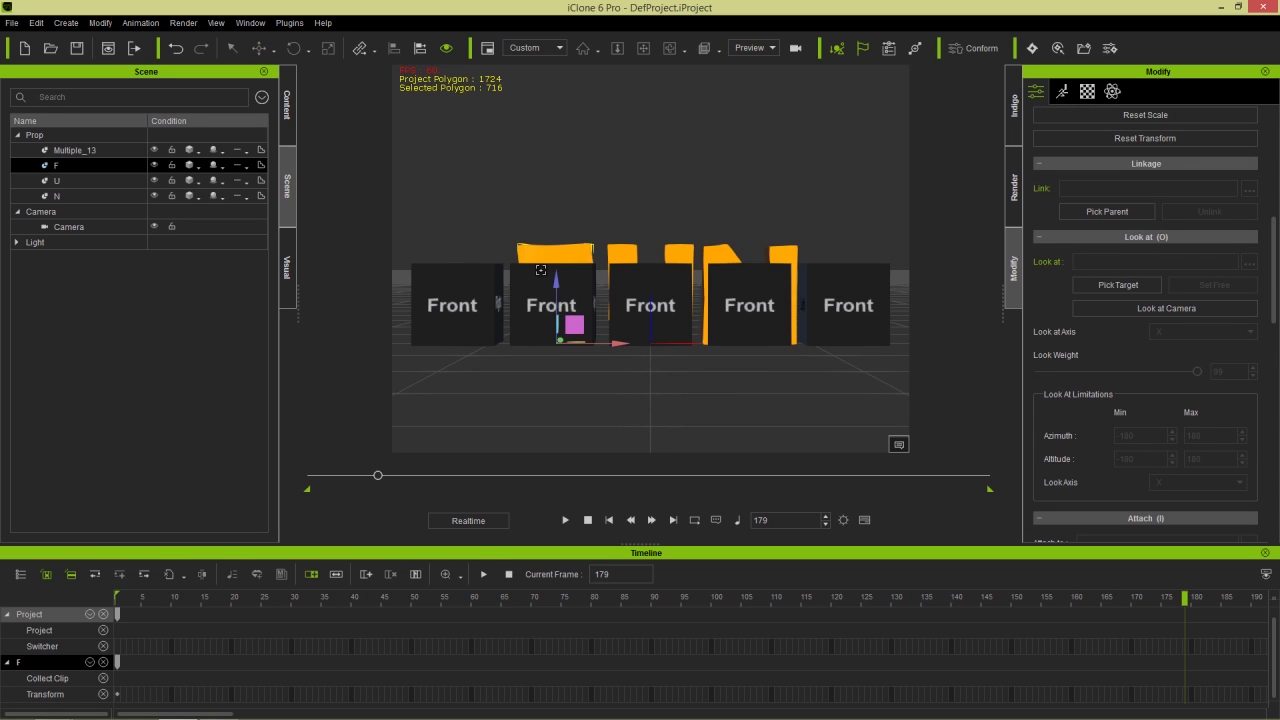
{"action": "left_click", "coordinate": [628, 253]}
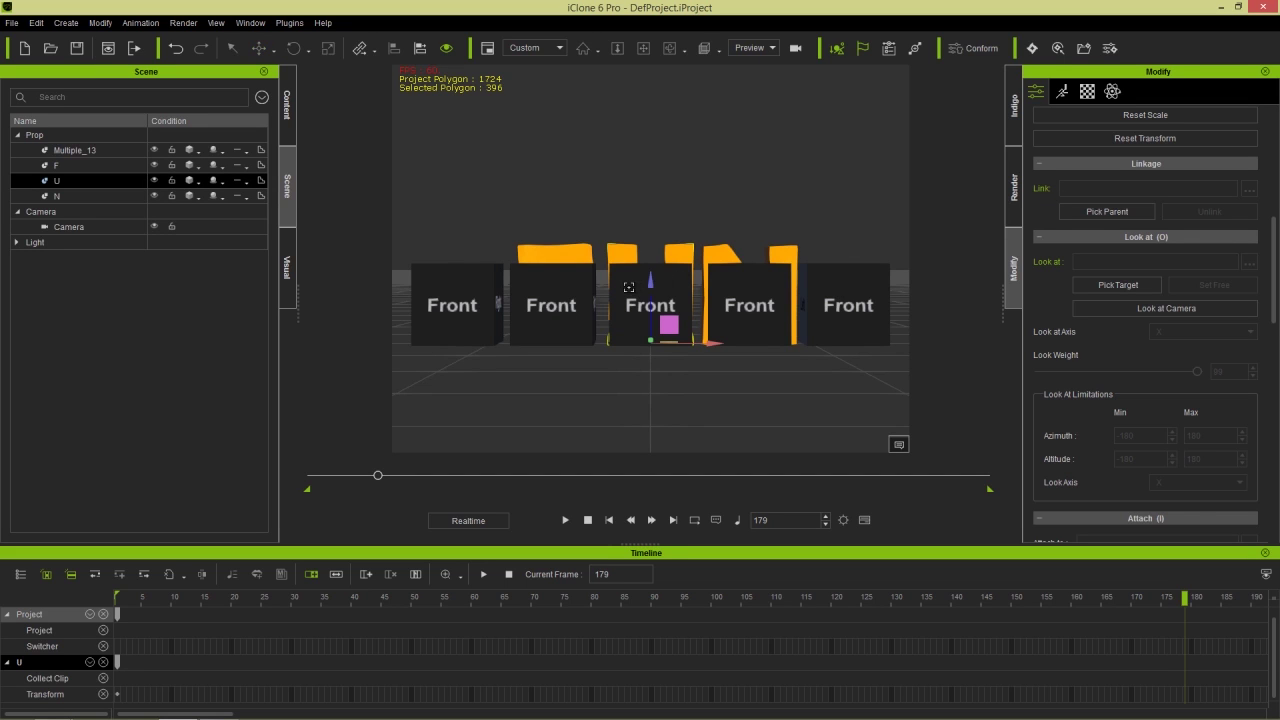
{"action": "left_click", "coordinate": [720, 258]}
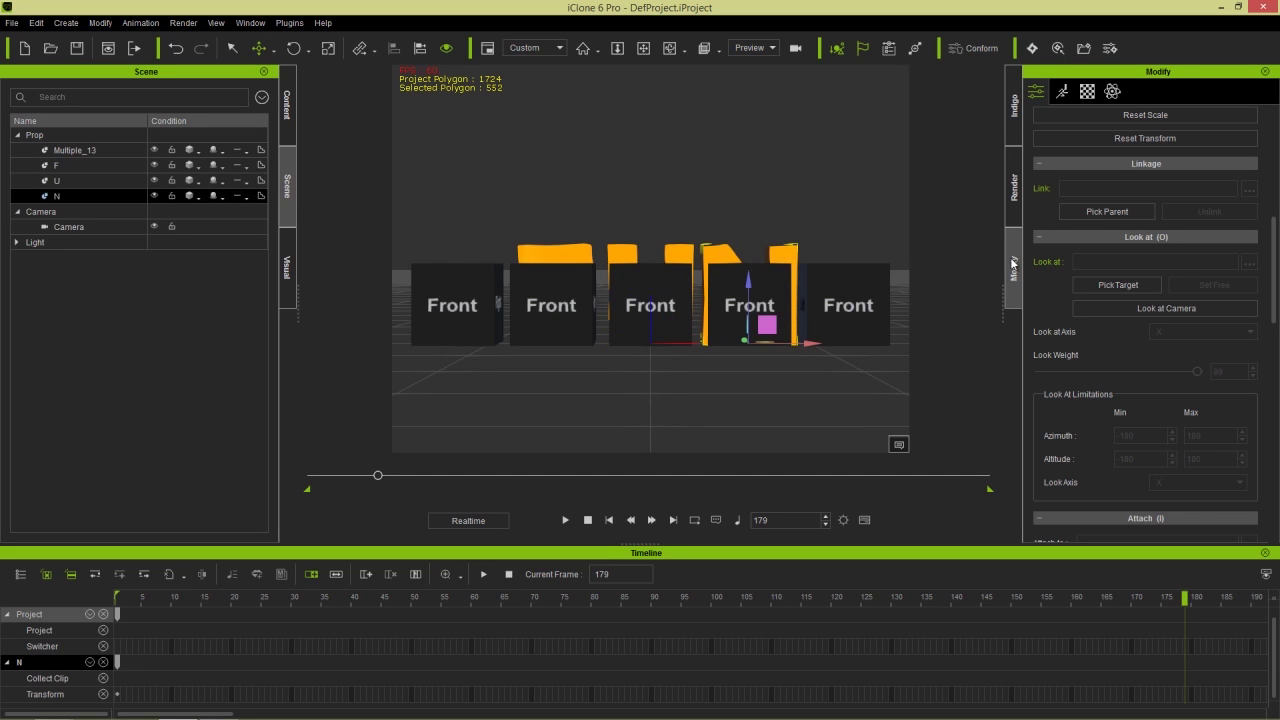
{"action": "left_click", "coordinate": [775, 295]}
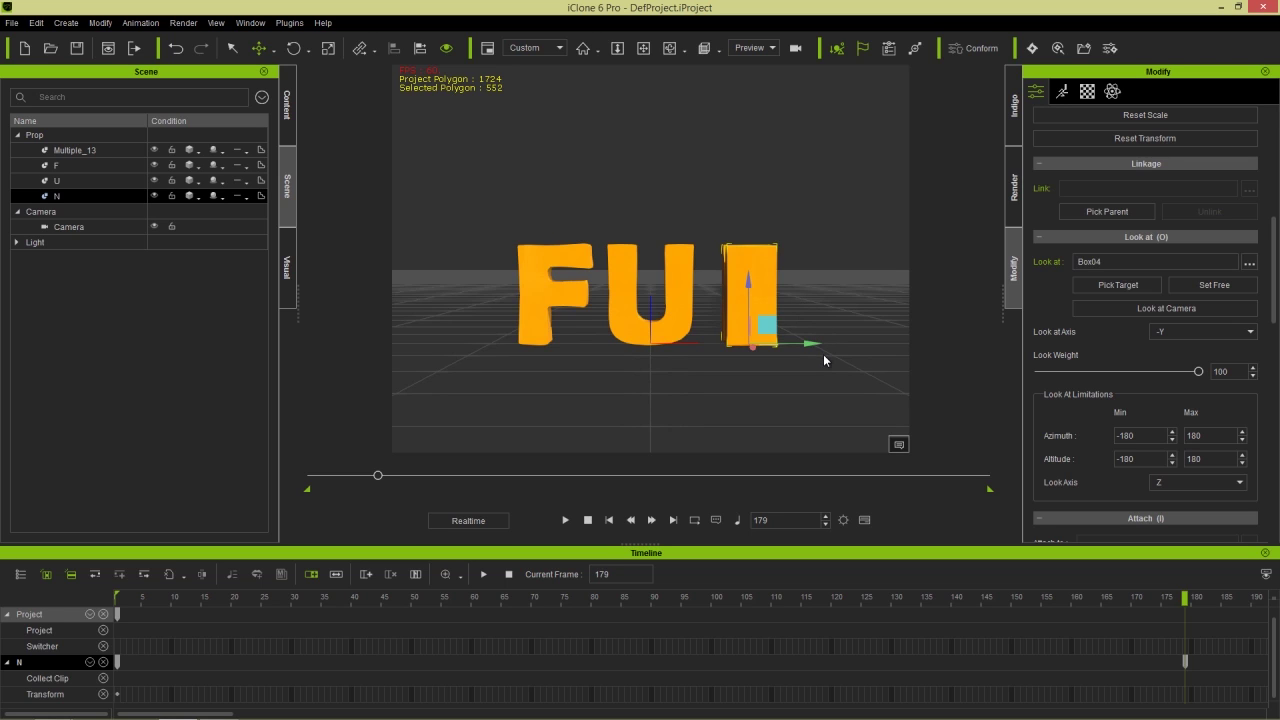
- Remove the letter N's object animation at frame 1 and test the scene's playback
{"action": "key", "text": "e"}
{"action": "left_click_drag", "start_coordinate": [375, 475], "coordinate": [298, 490]}
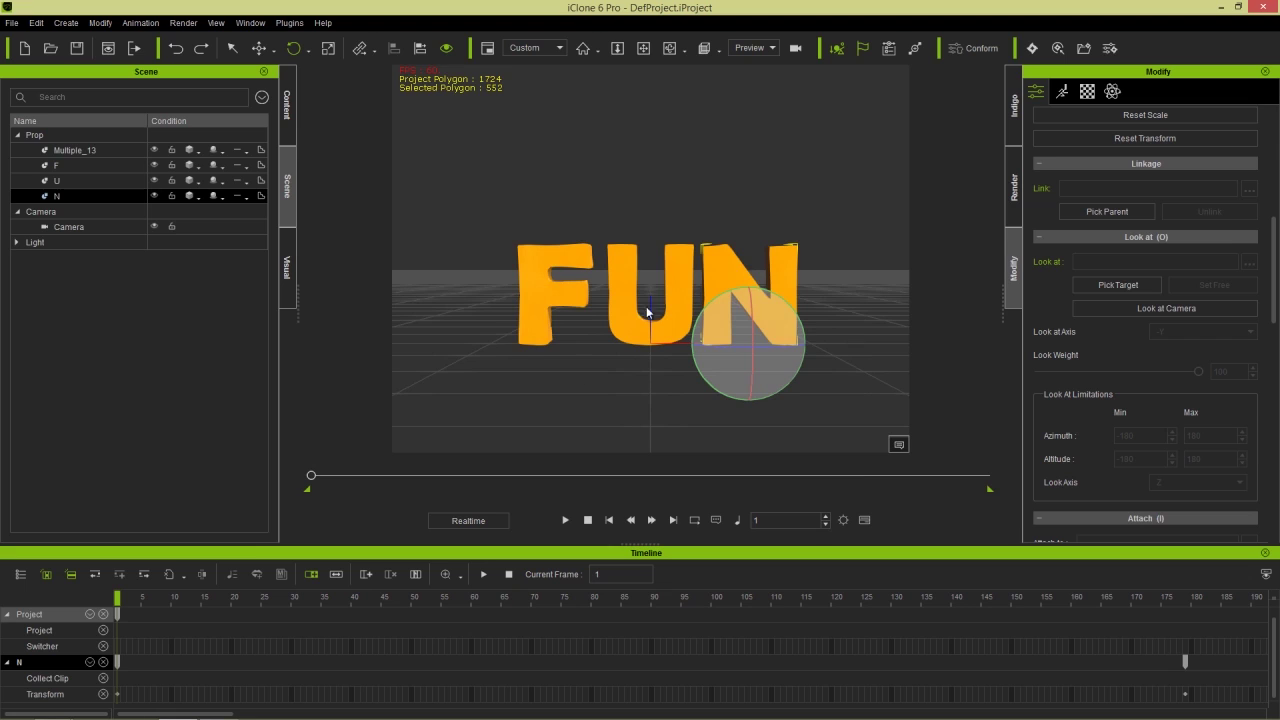
{"action": "right_click", "coordinate": [718, 263]}
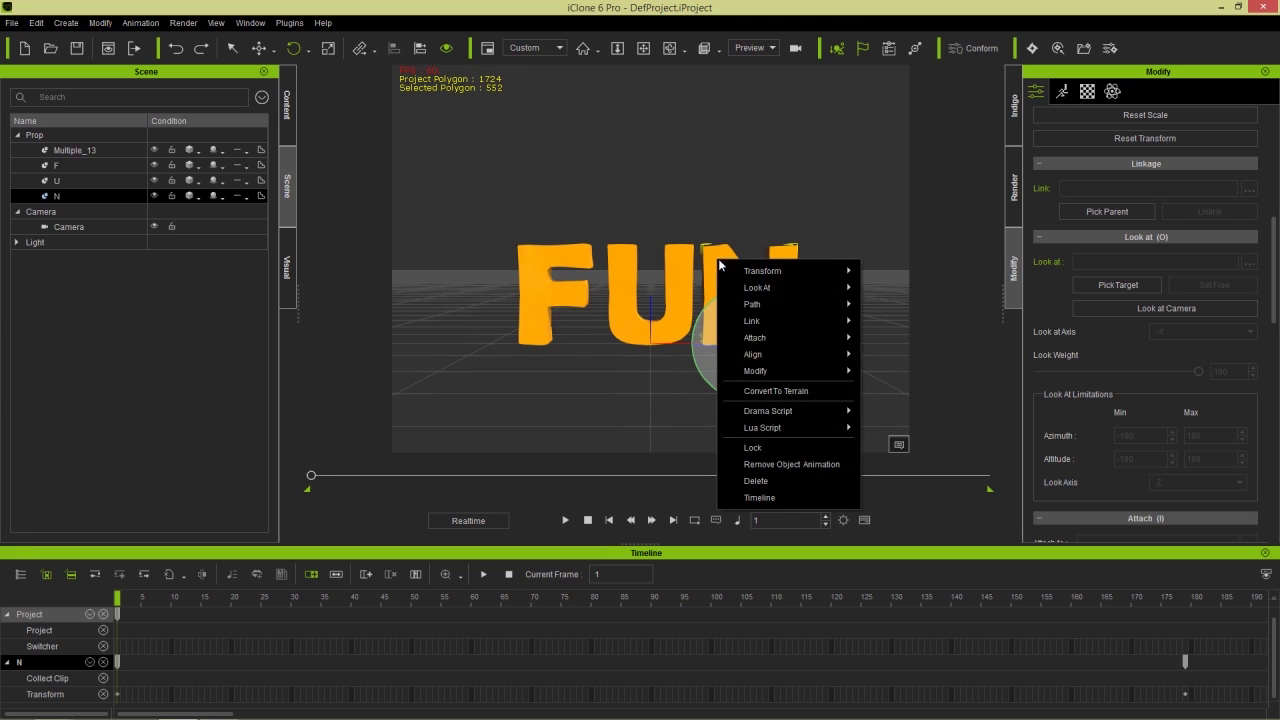
{"action": "left_click", "coordinate": [786, 462]}
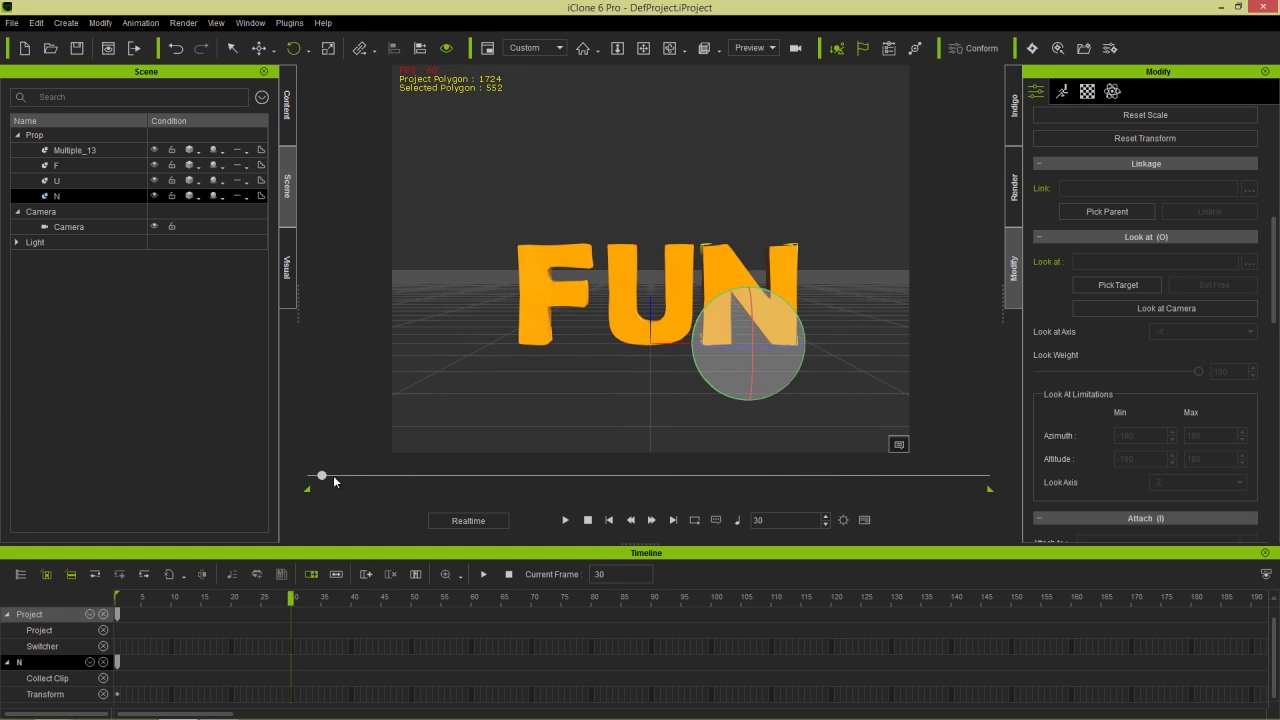
{"action": "left_click", "coordinate": [567, 519]}
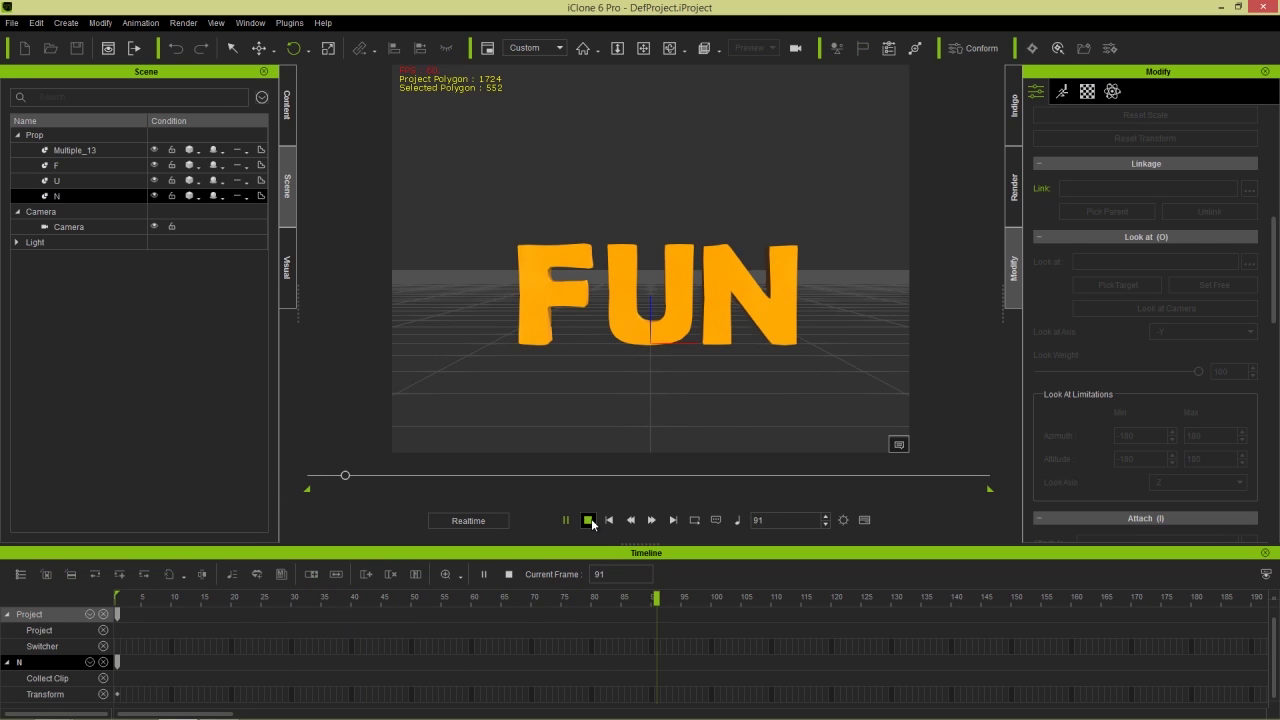
{"action": "left_click", "coordinate": [589, 520]}
- Run a Perform action on the Multiple_13 box row again and stop at the first frame
{"action": "left_click", "coordinate": [95, 149]}
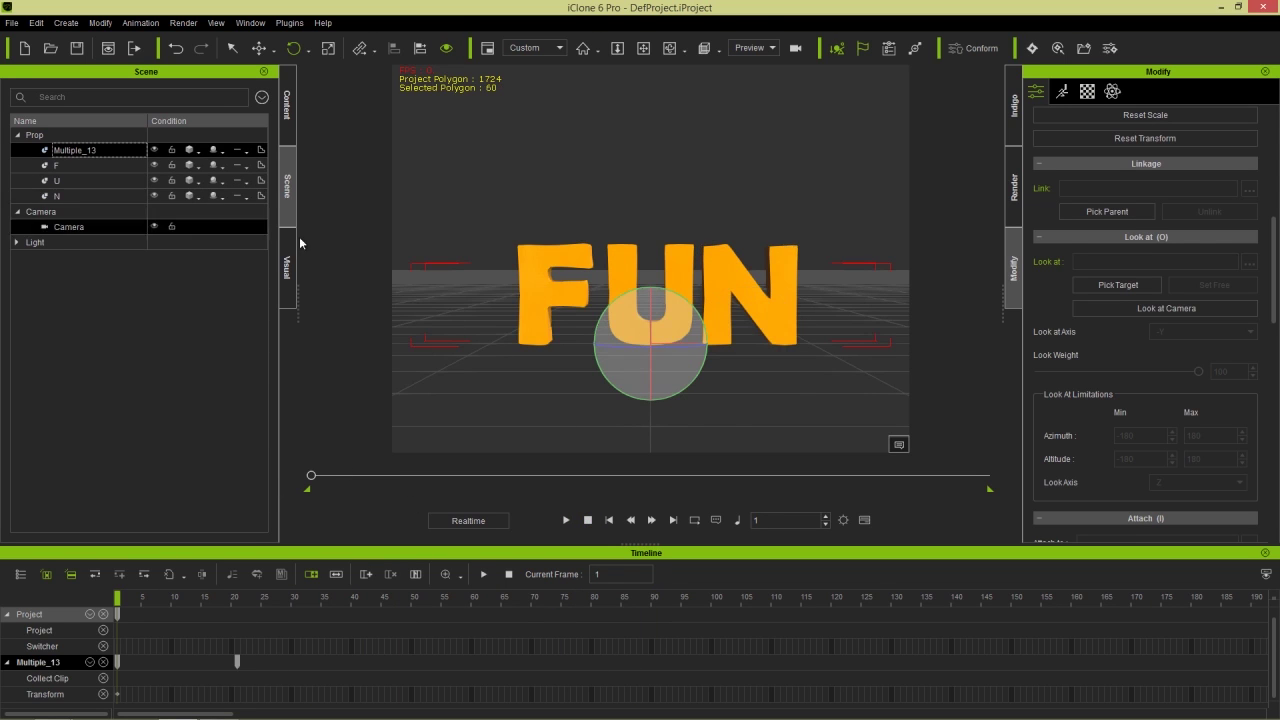
{"action": "right_click", "coordinate": [442, 284]}
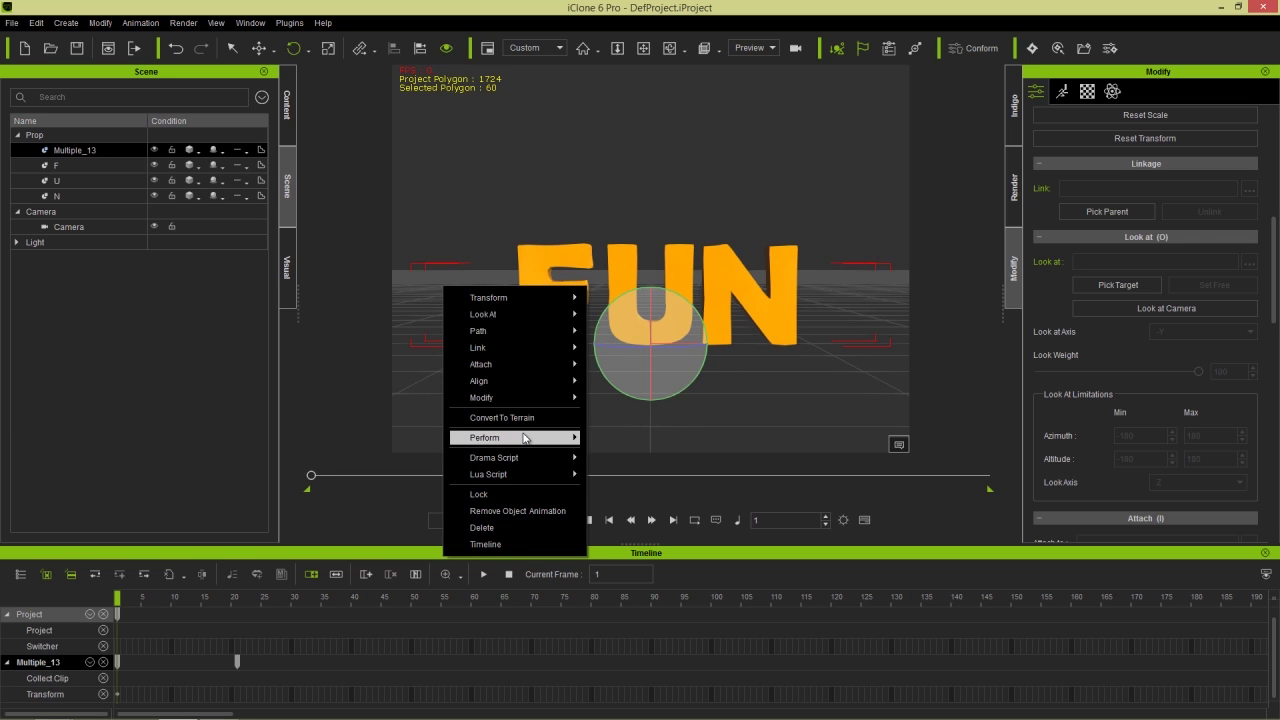
{"action": "mouse_move", "coordinate": [584, 436]}
{"action": "left_click", "coordinate": [620, 458]}
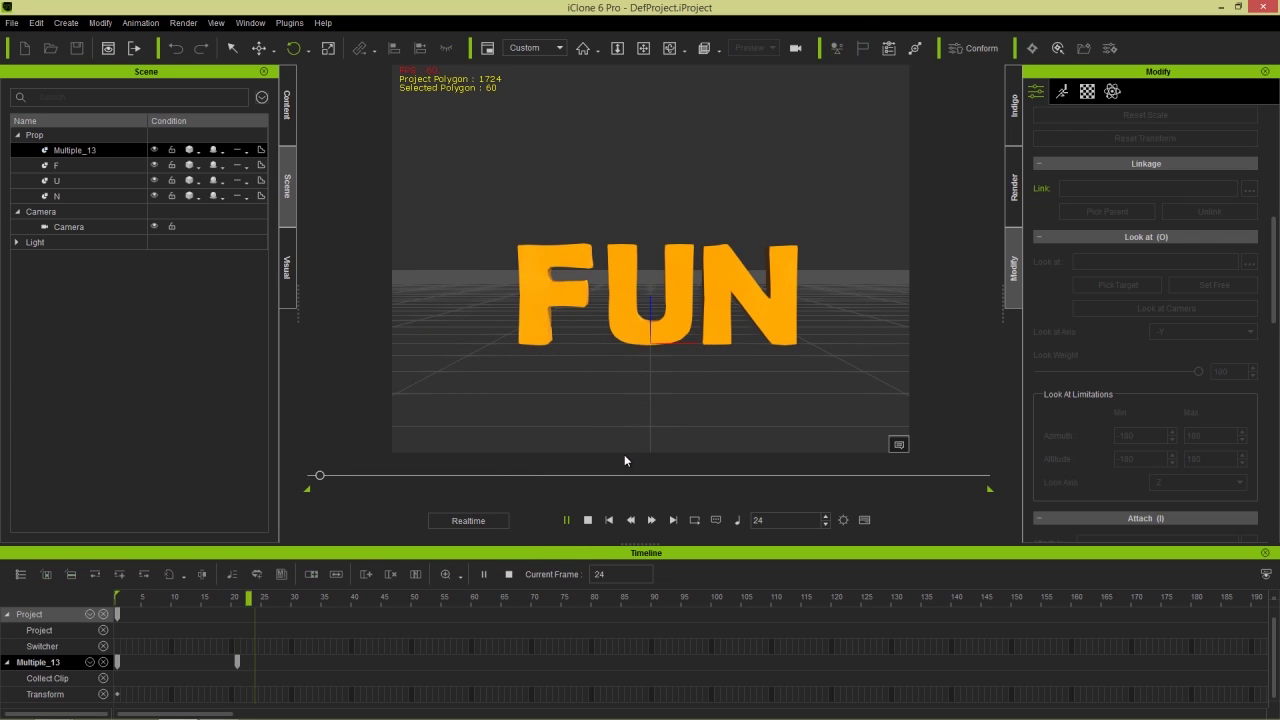
{"action": "left_click", "coordinate": [588, 520]}
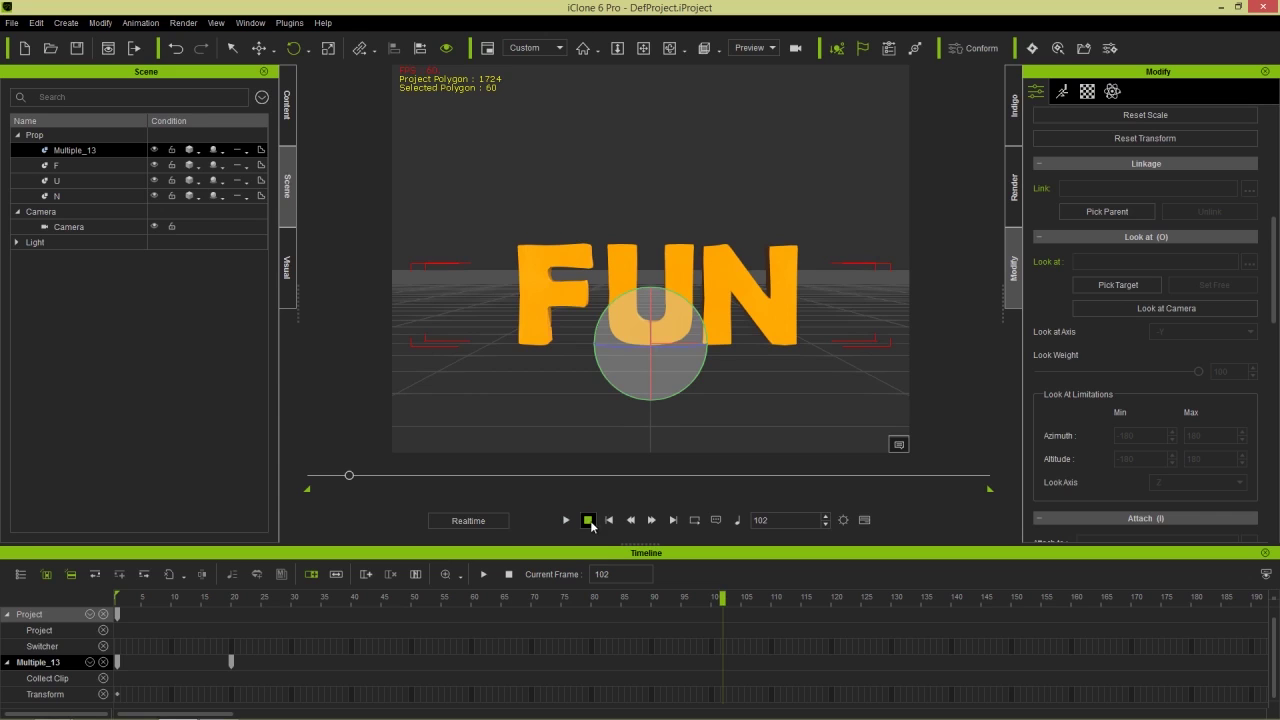
{"action": "left_click", "coordinate": [589, 520]}
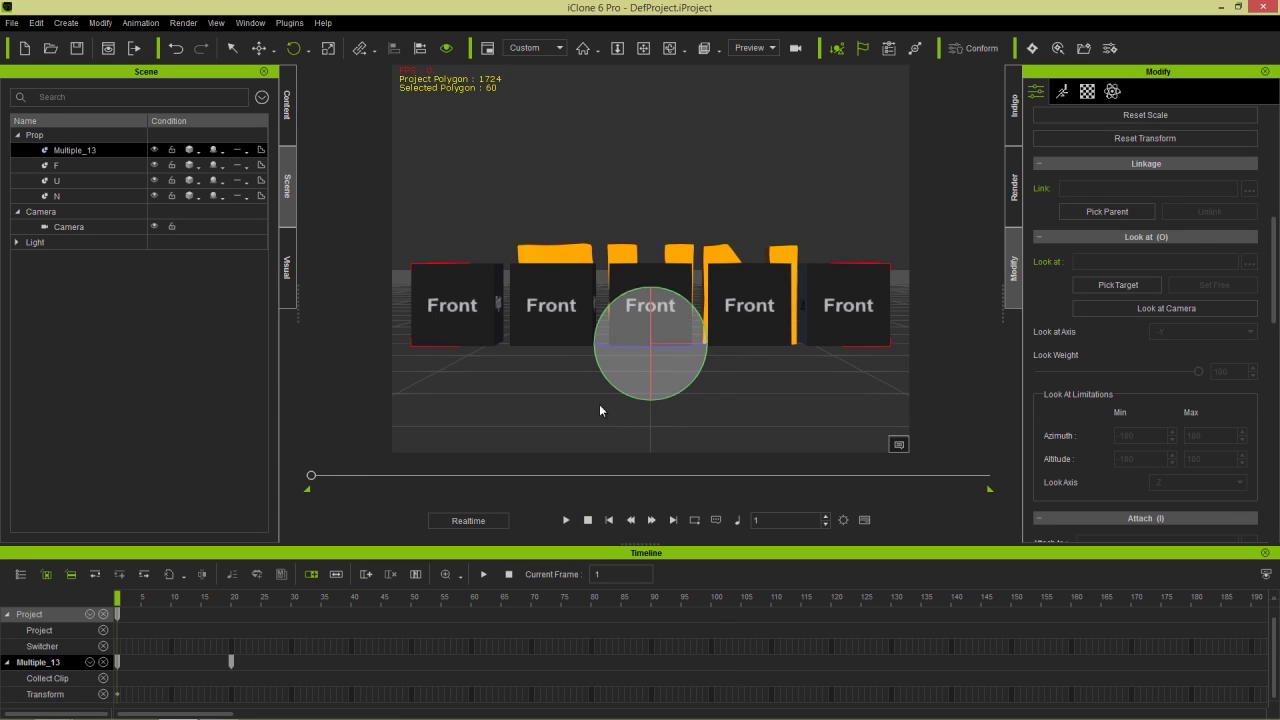
- Link each letter to the box in front of it, with U parented to Box03 and N to Box04
{"action": "left_click", "coordinate": [569, 252]}
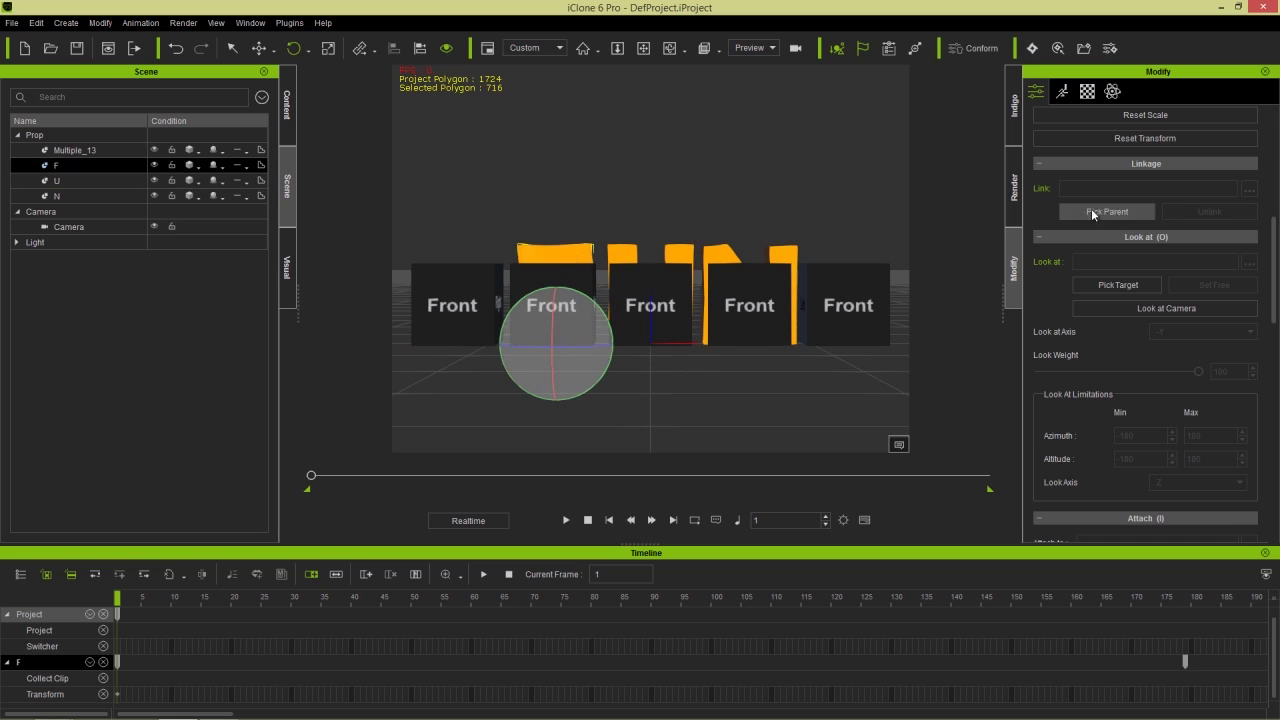
{"action": "left_click", "coordinate": [1107, 211]}
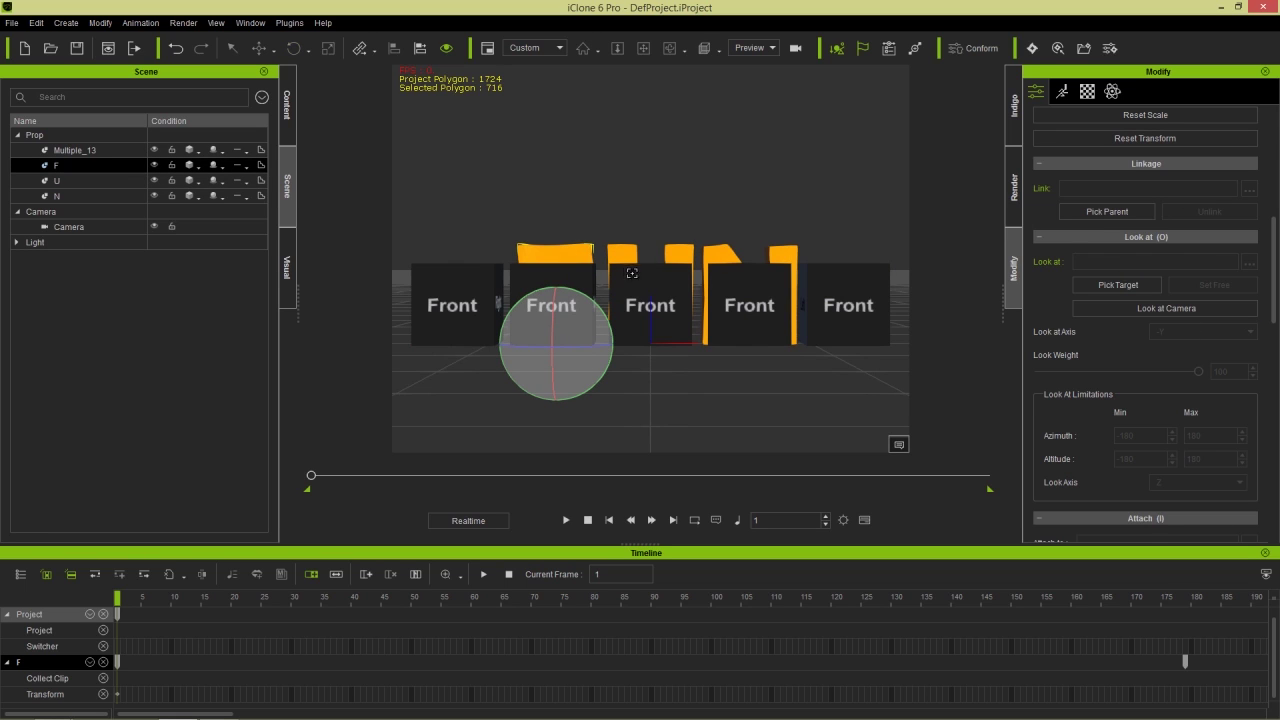
{"action": "left_click", "coordinate": [588, 272]}
{"action": "left_click", "coordinate": [632, 255]}
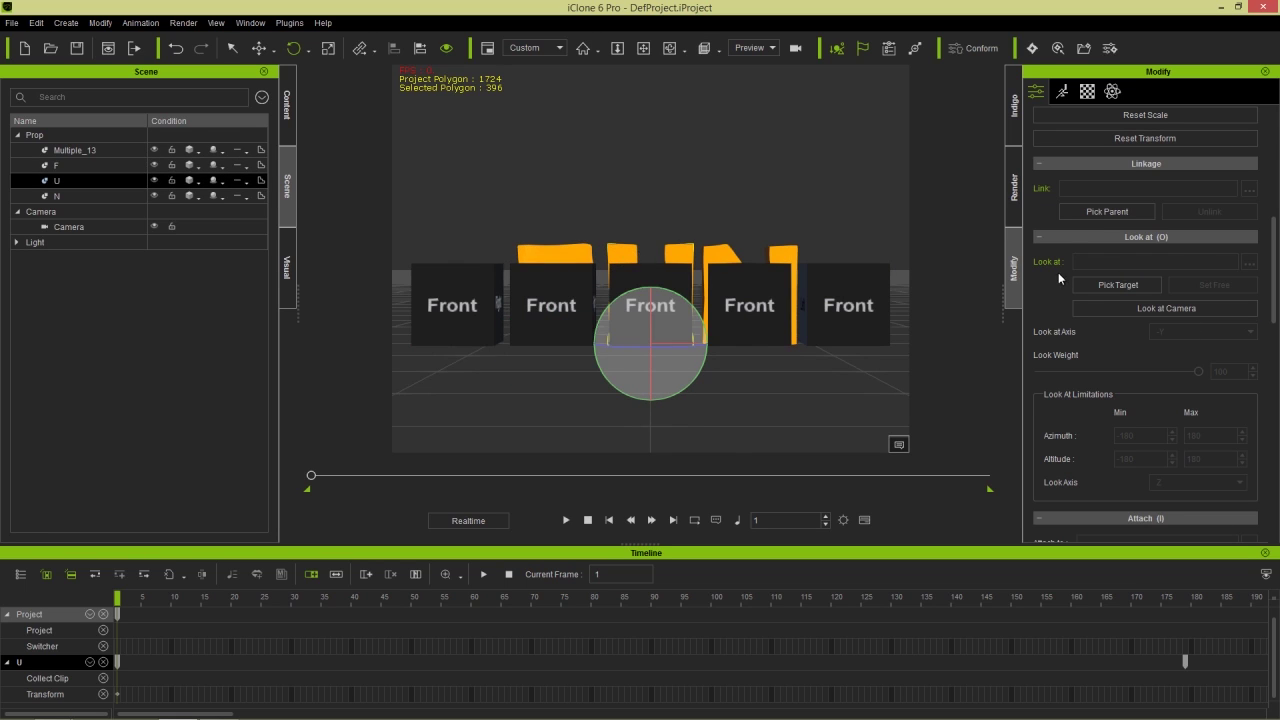
{"action": "left_click", "coordinate": [1107, 211]}
{"action": "left_click", "coordinate": [665, 282]}
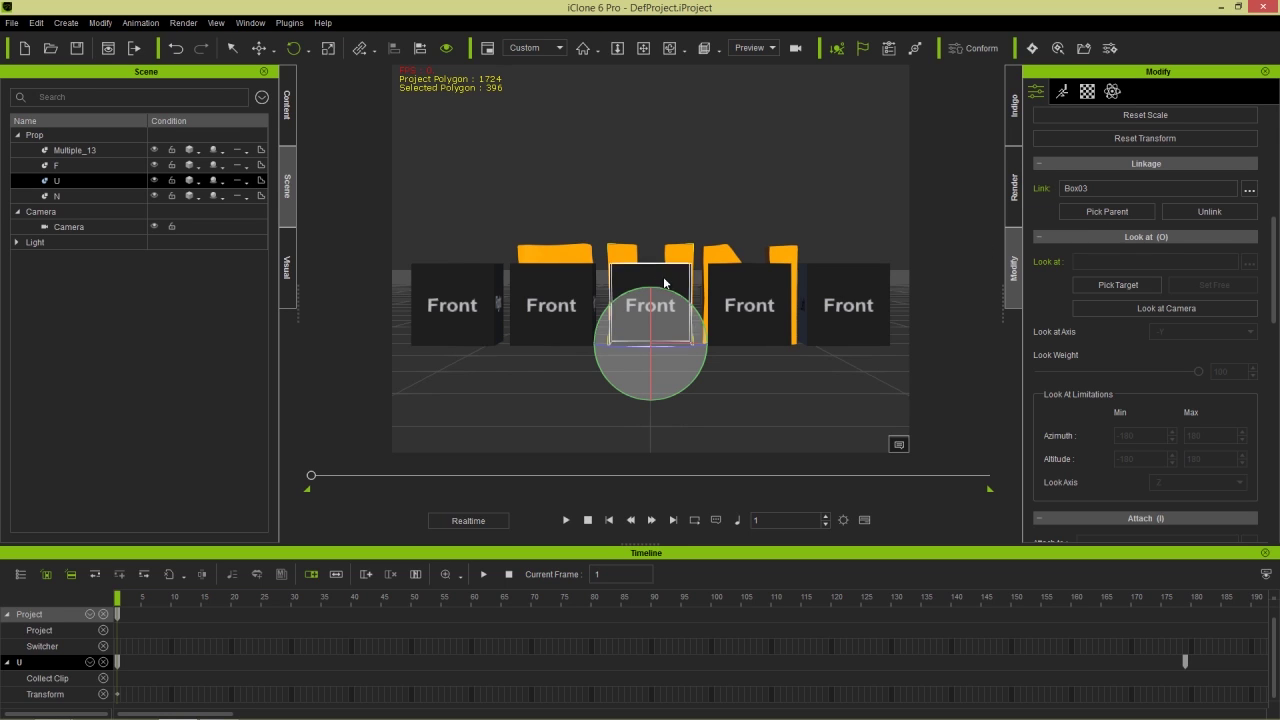
{"action": "left_click", "coordinate": [733, 257]}
{"action": "left_click", "coordinate": [1107, 211]}
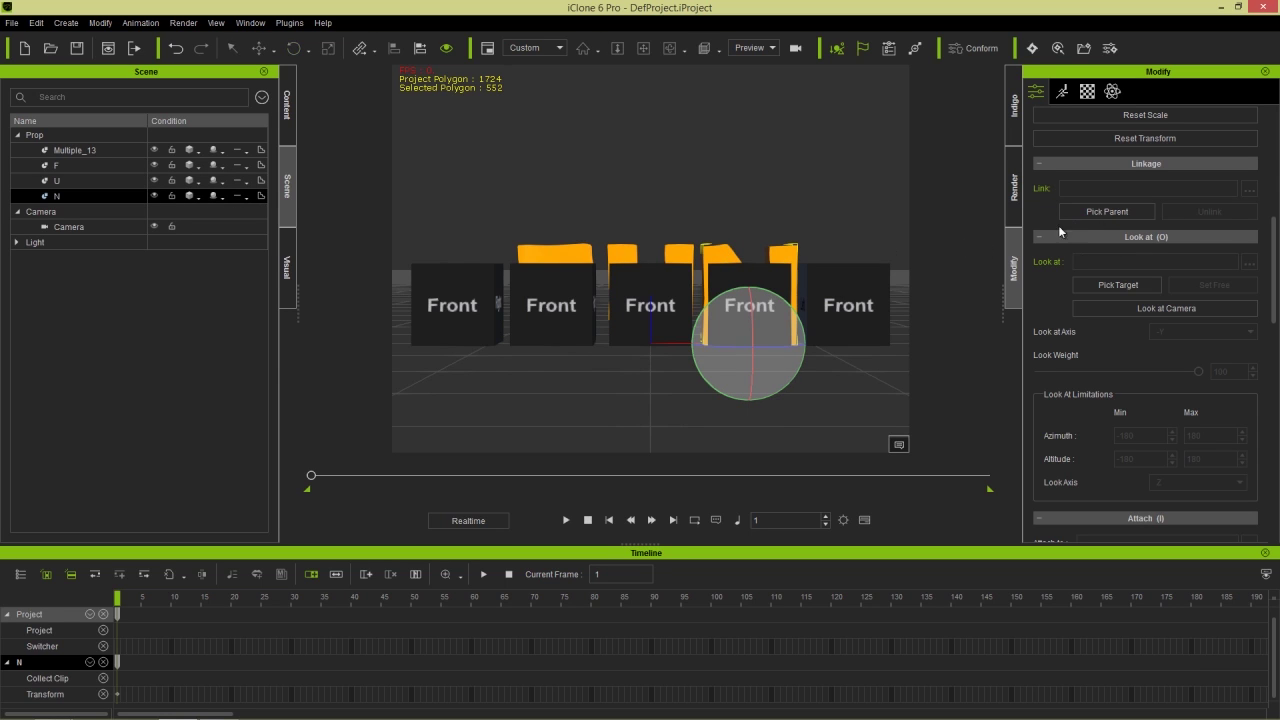
{"action": "left_click", "coordinate": [725, 283]}
- Play back the animated FUN letters and examine their motion from the front and both sides
{"action": "left_click", "coordinate": [566, 520]}
{"action": "left_click", "coordinate": [594, 522]}
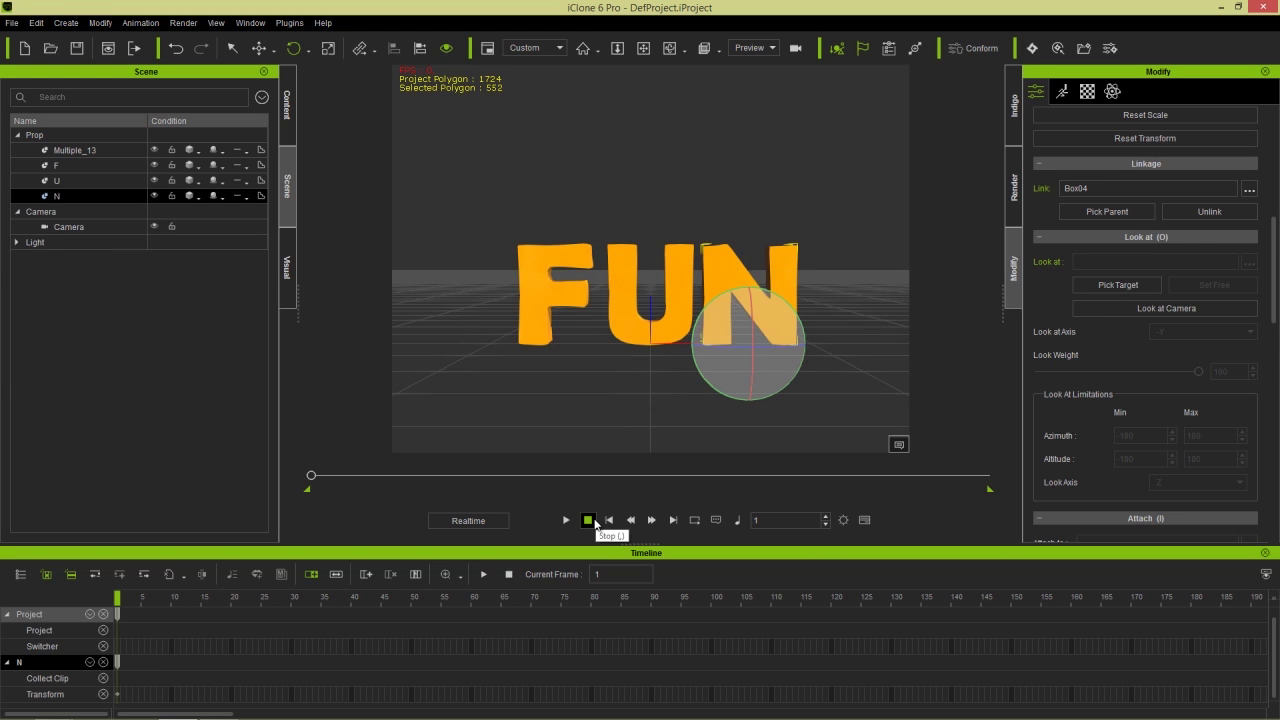
{"action": "left_click", "coordinate": [566, 520]}
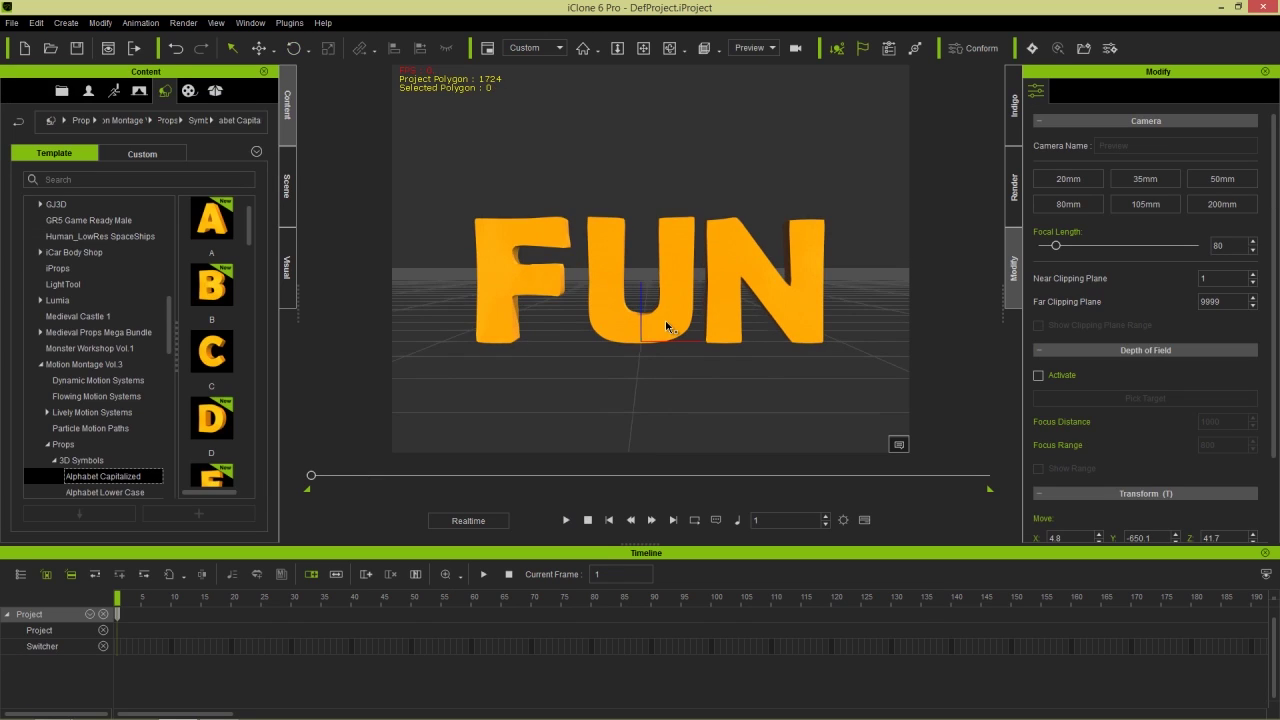
{"action": "right_click_drag", "start_coordinate": [782, 304], "coordinate": [593, 455]}
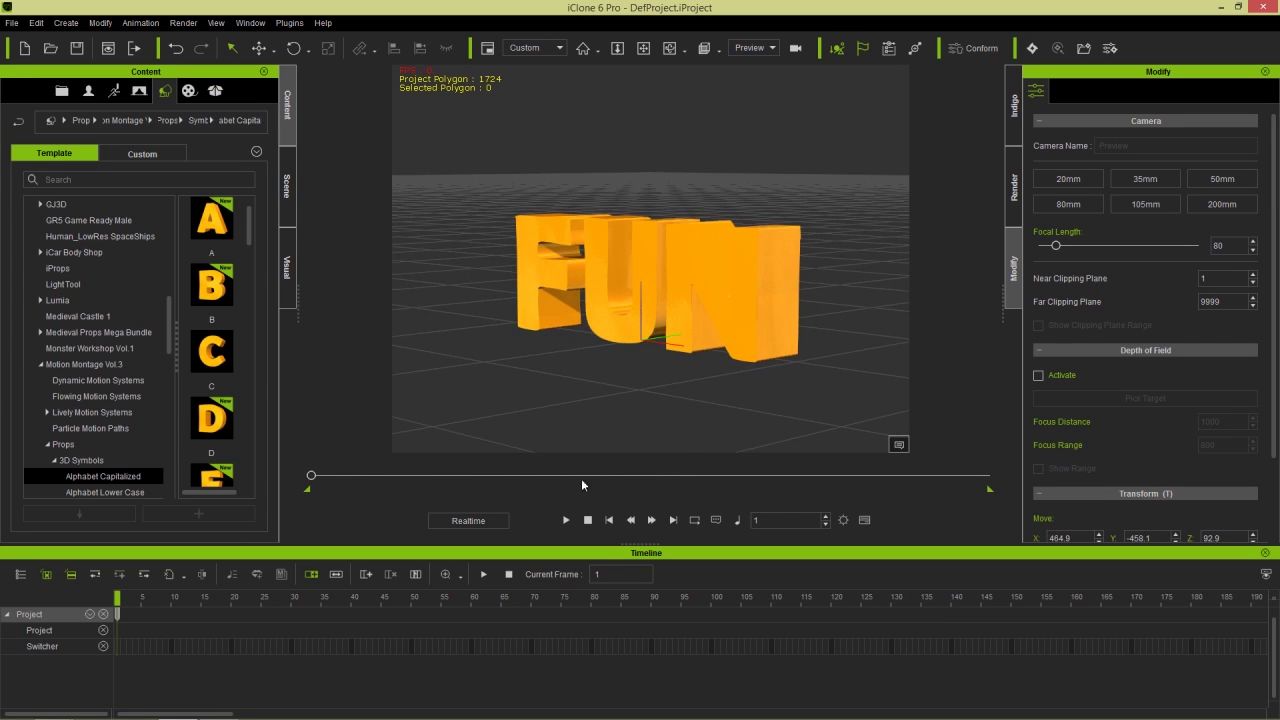
{"action": "left_click", "coordinate": [571, 517]}
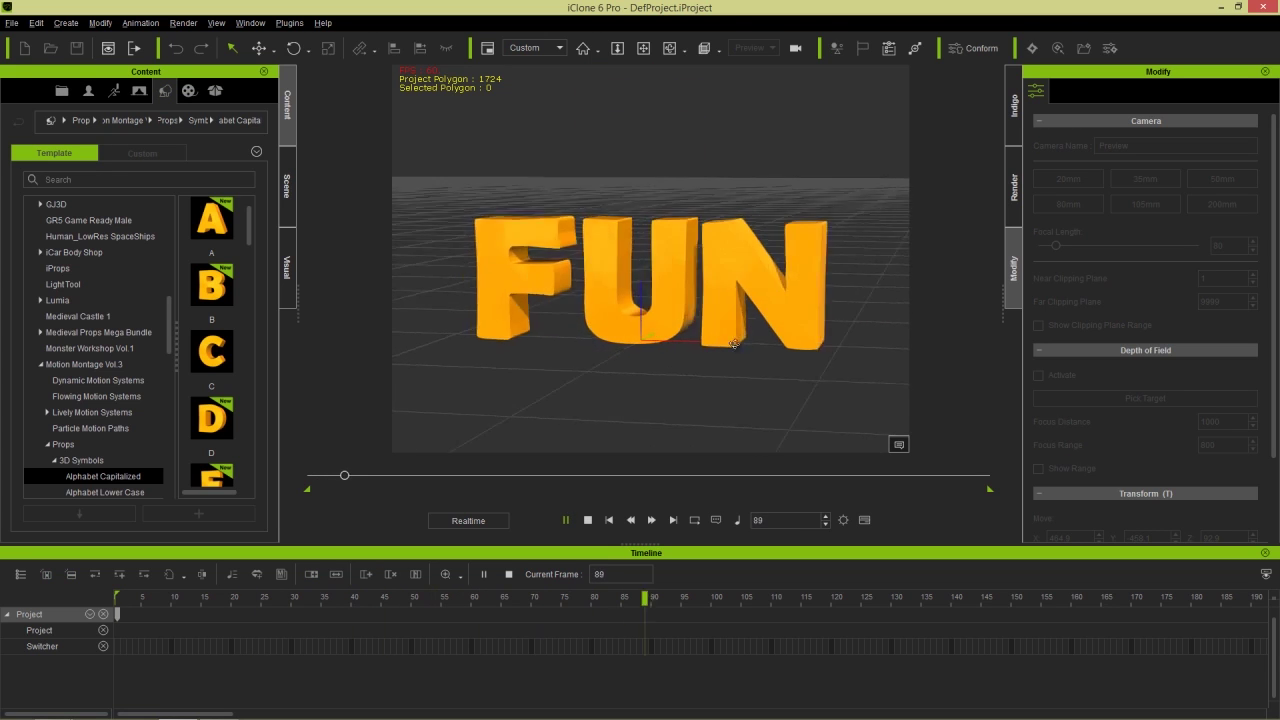
{"action": "left_click", "coordinate": [588, 520]}
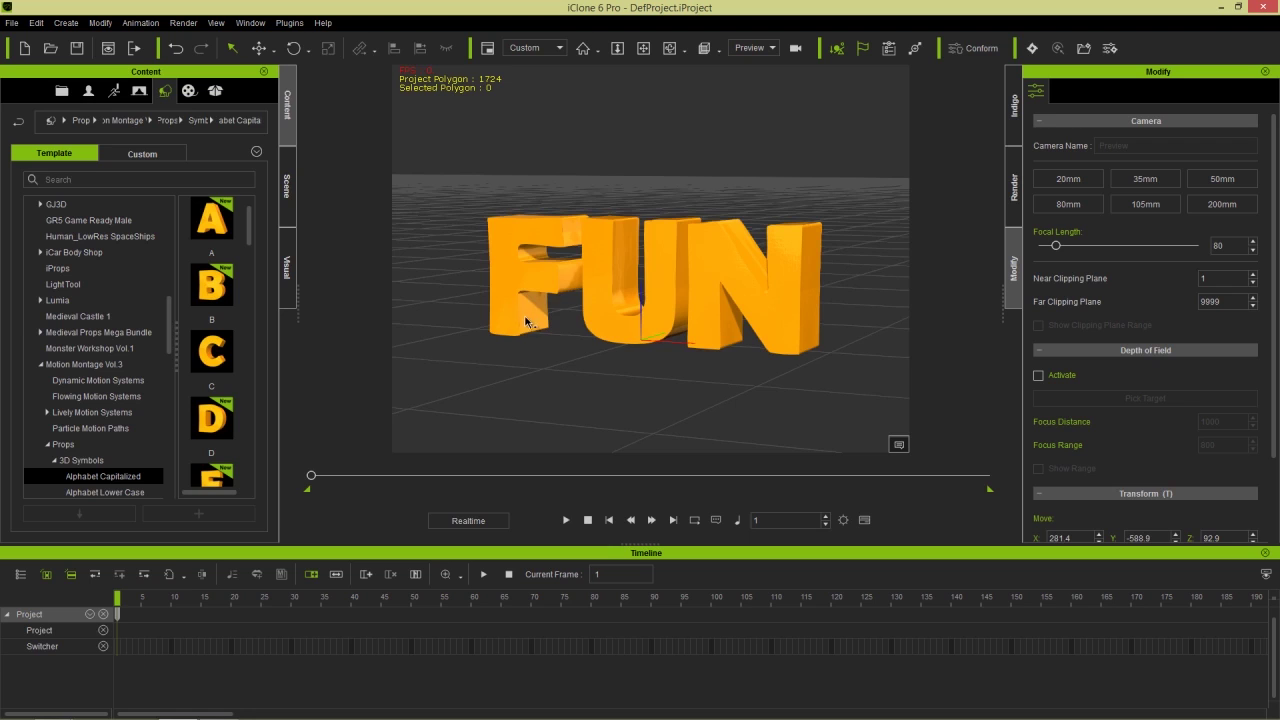
{"action": "right_click_drag", "start_coordinate": [505, 330], "coordinate": [703, 312]}
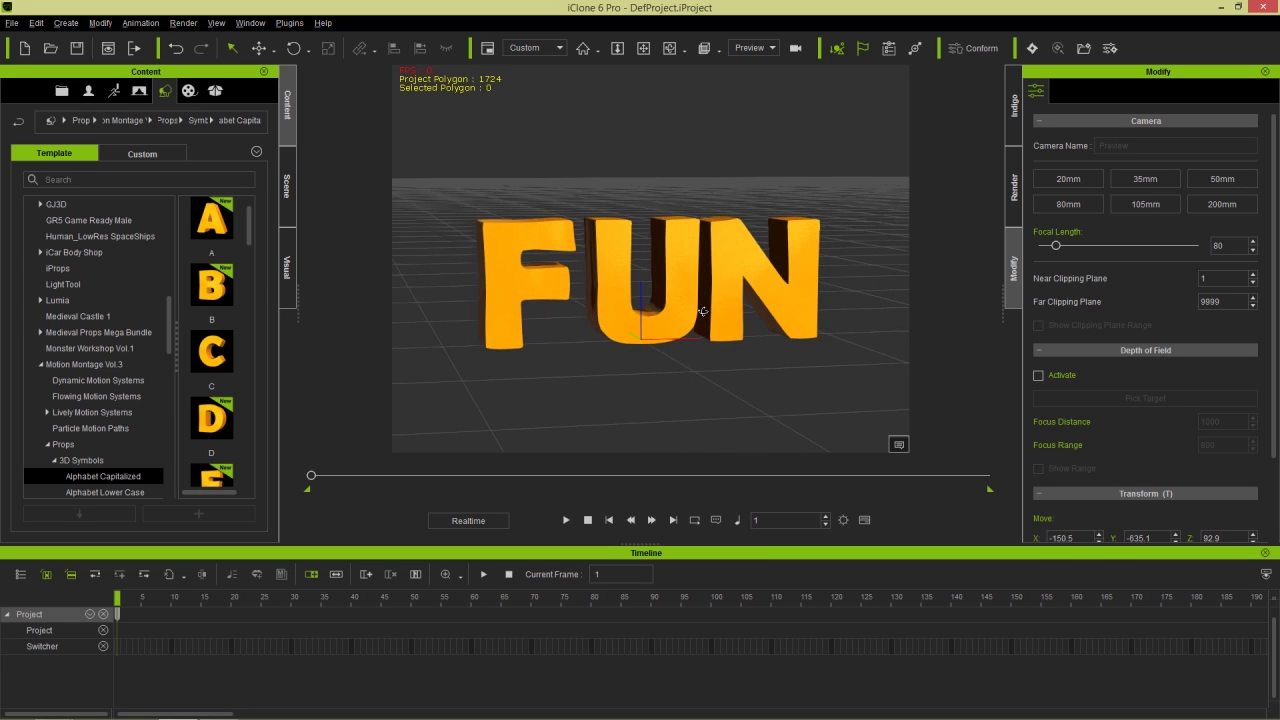